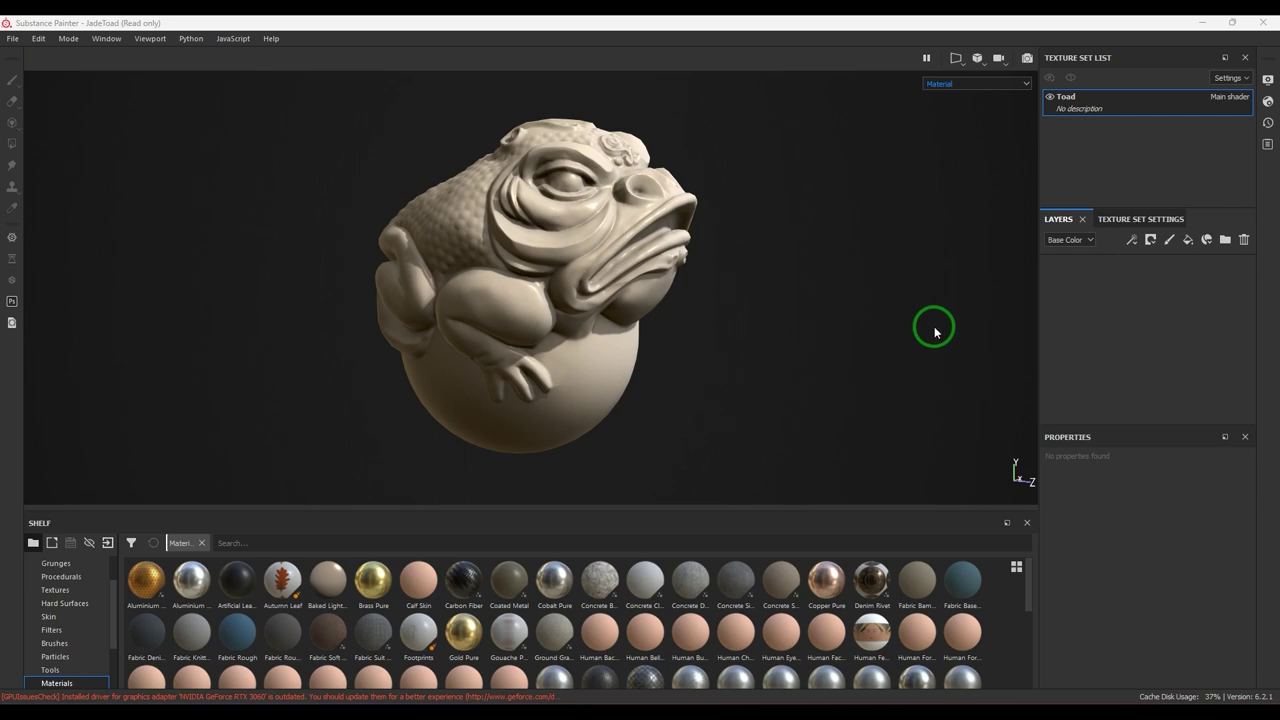
# Step: Glance at Texture Set Settings, then preview the toad's World space normal and ID maps
pyautogui.click(1148, 218)
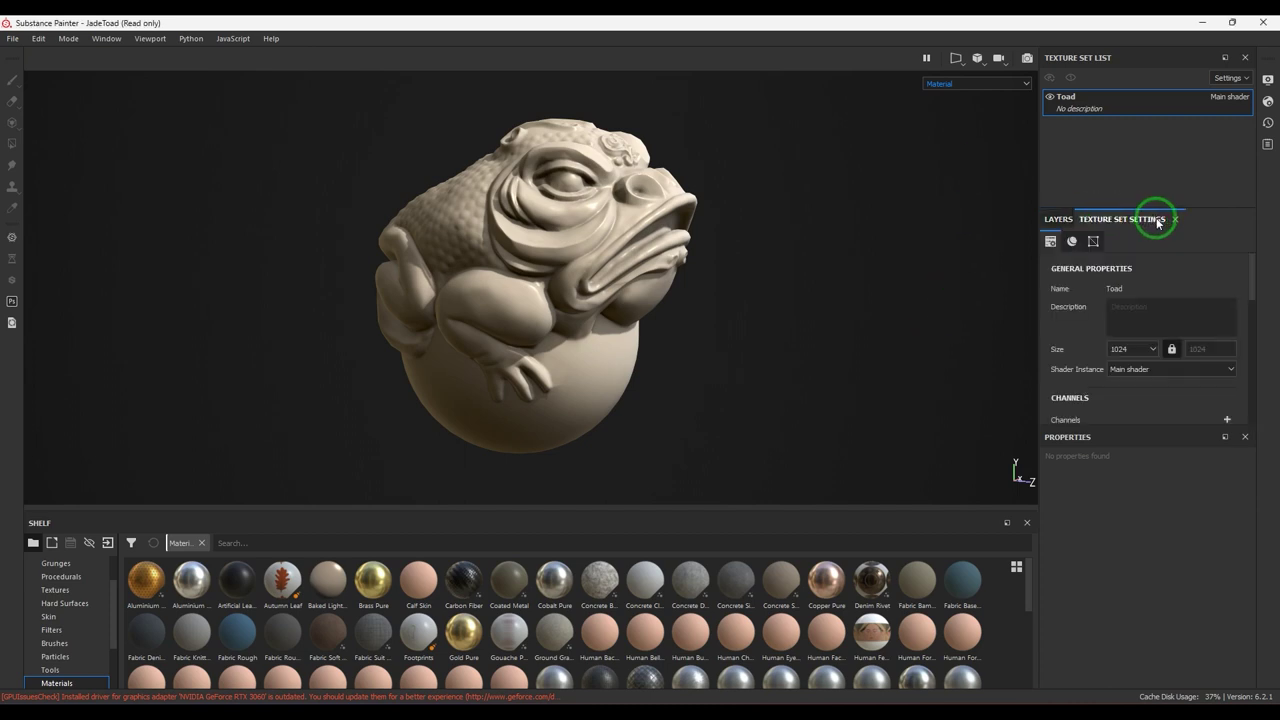
pyautogui.click(1057, 218)
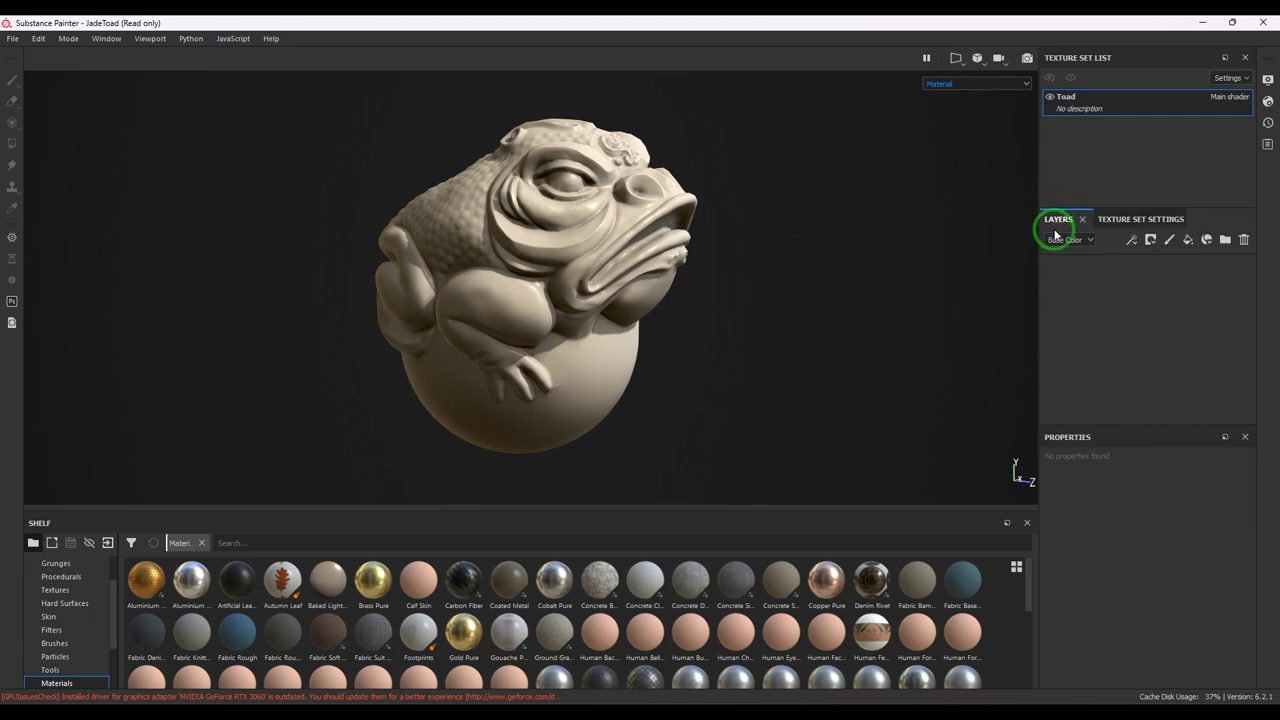
pyautogui.click(950, 84)
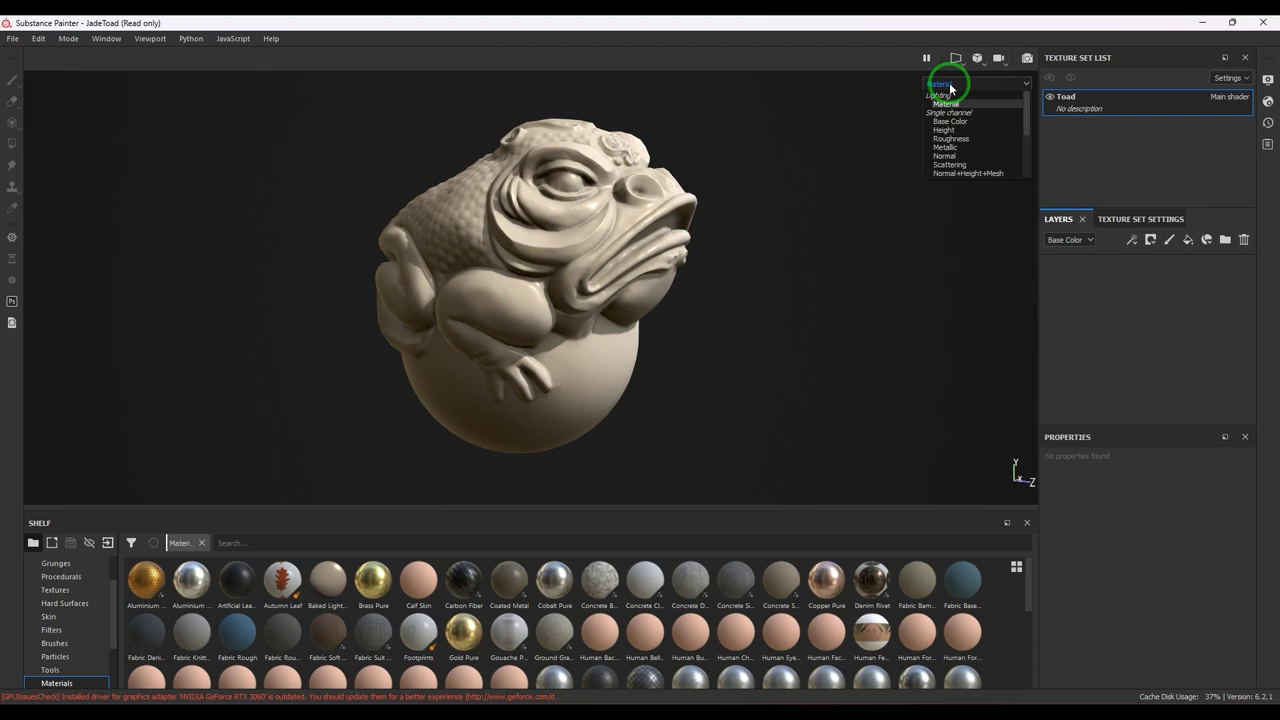
pyautogui.scroll(-2, 972, 138)
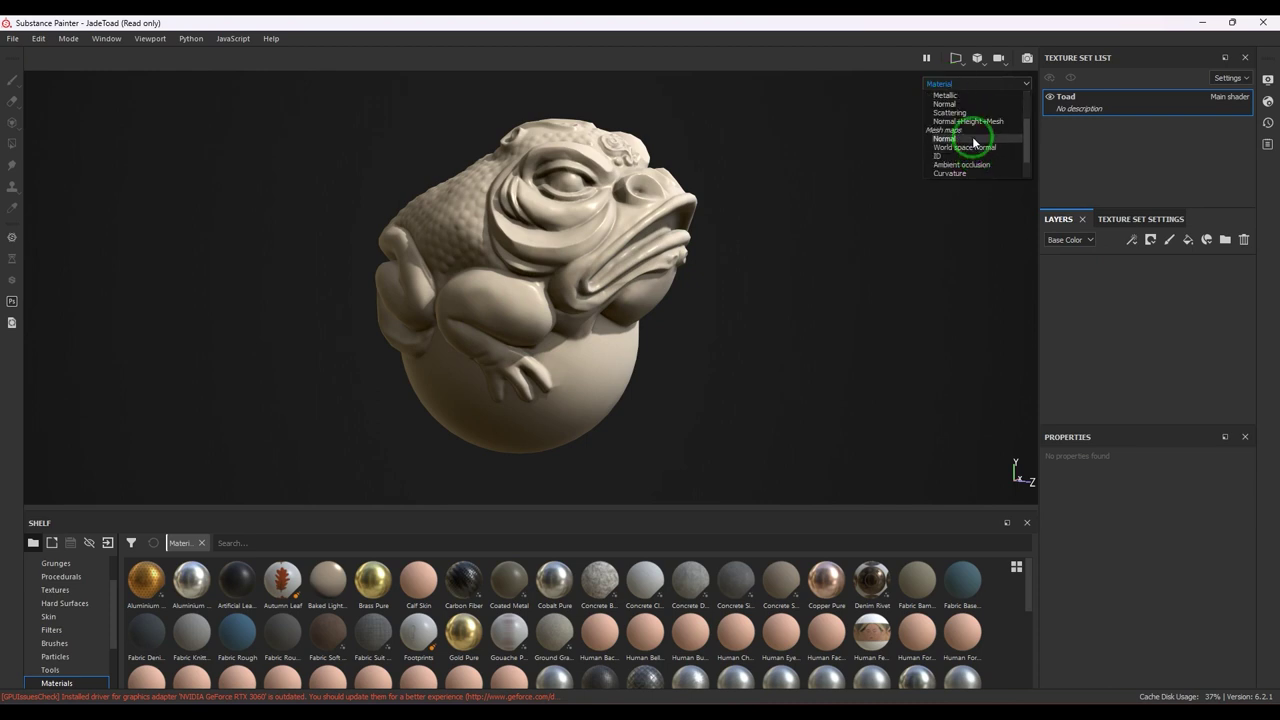
pyautogui.click(973, 145)
pyautogui.click(980, 88)
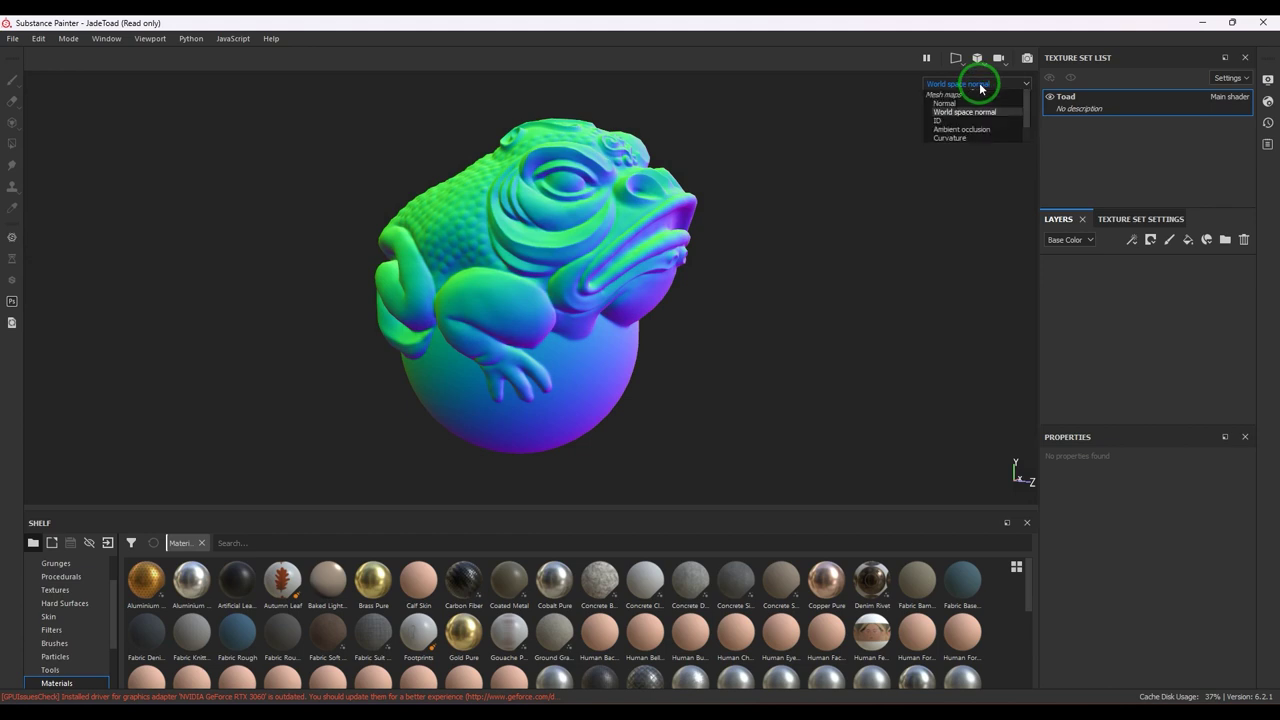
pyautogui.click(977, 156)
# Step: Preview the Ambient occlusion and Curvature maps, return to Material, and open Texture Set Settings
pyautogui.click(977, 86)
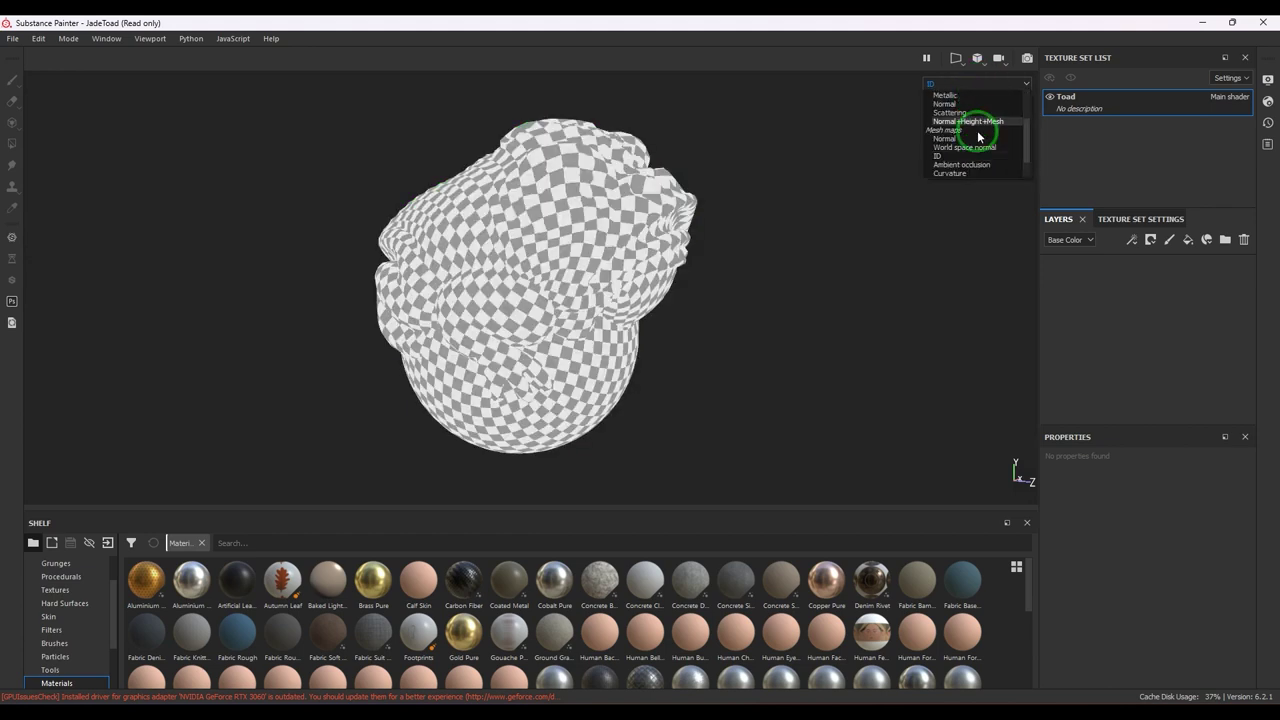
pyautogui.click(980, 168)
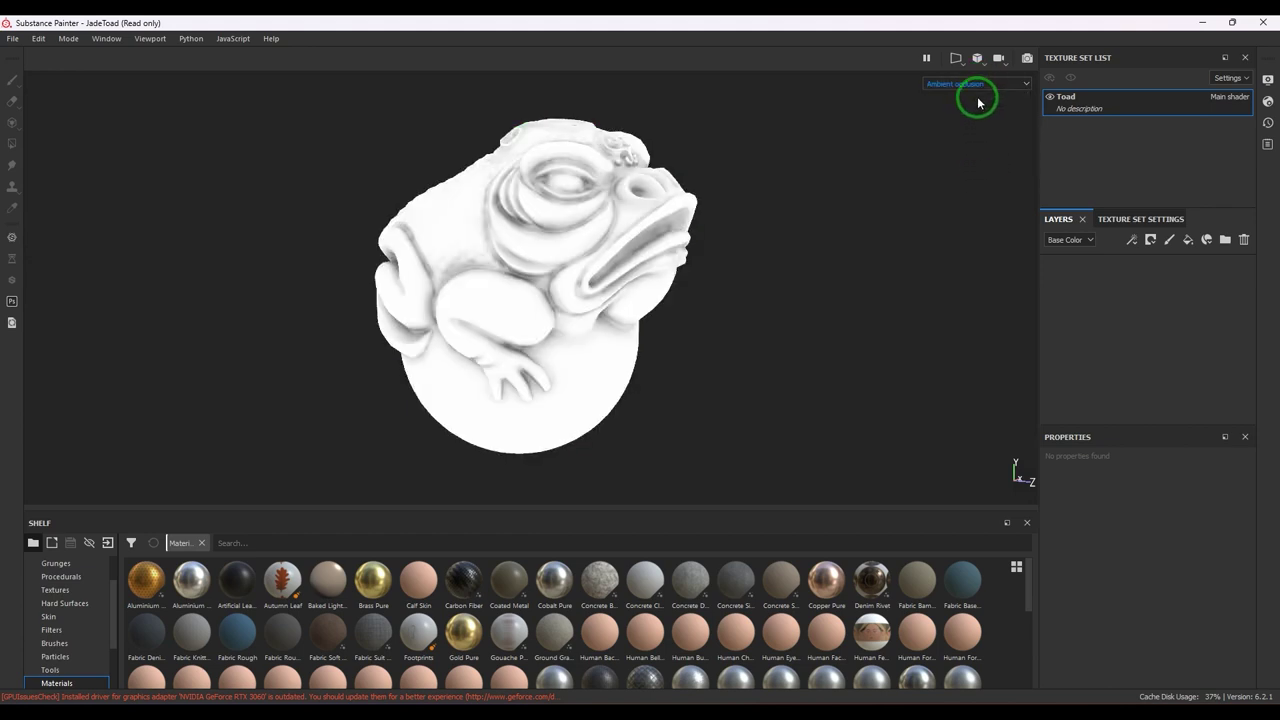
pyautogui.click(978, 84)
pyautogui.click(969, 149)
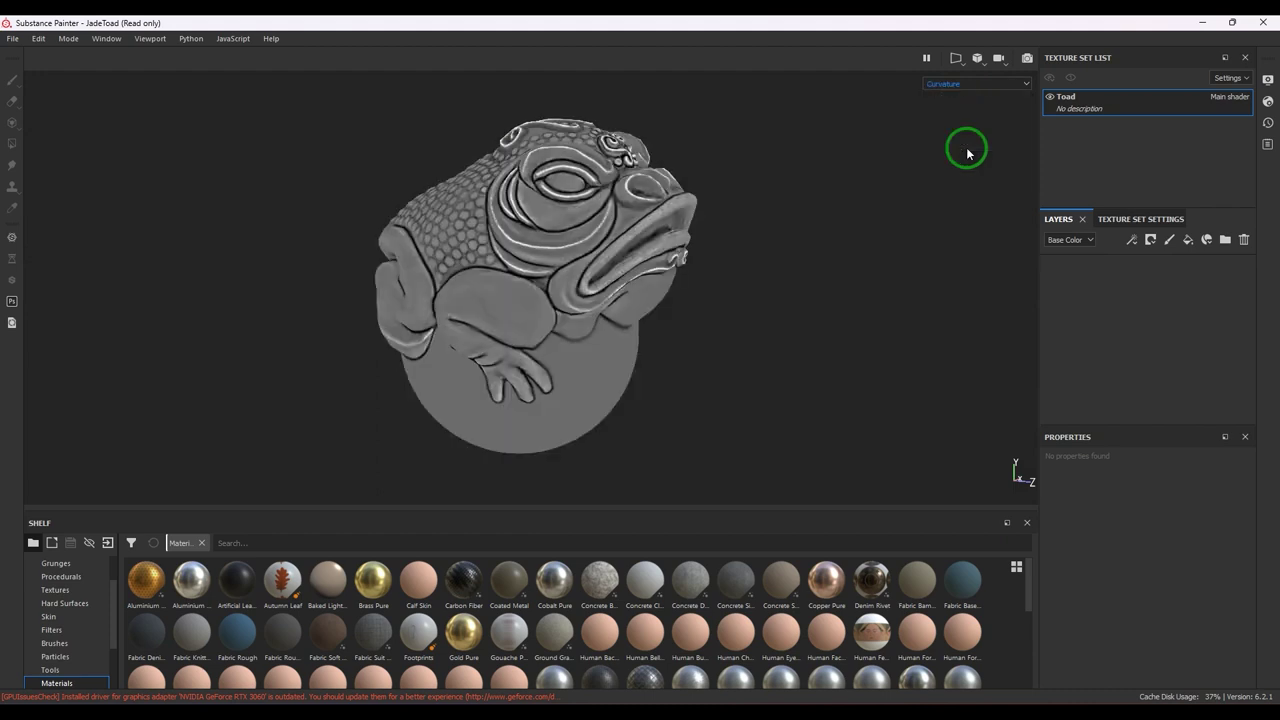
pyautogui.click(985, 84)
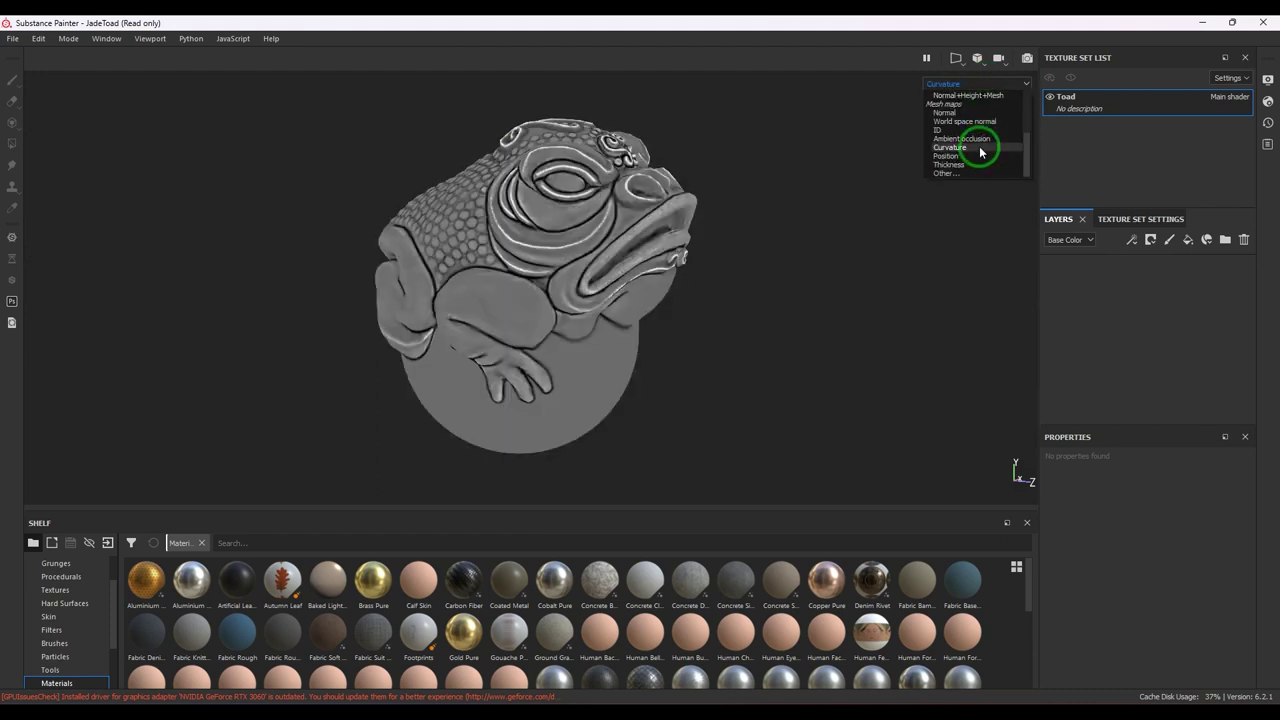
pyautogui.scroll(3, 980, 140)
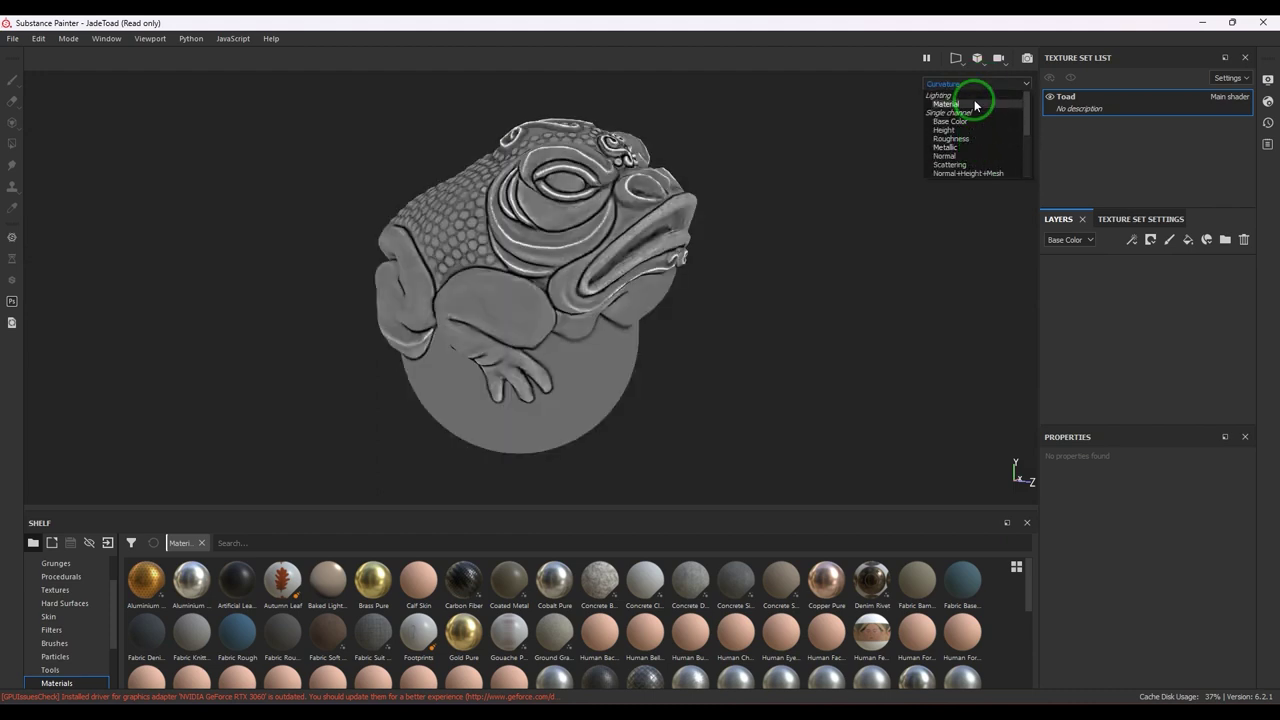
pyautogui.click(970, 103)
pyautogui.click(1145, 219)
# Step: Inspect the Bake Mesh Maps dialog, close it without baking, and return to the Layers stack
pyautogui.scroll(-5, 1190, 310)
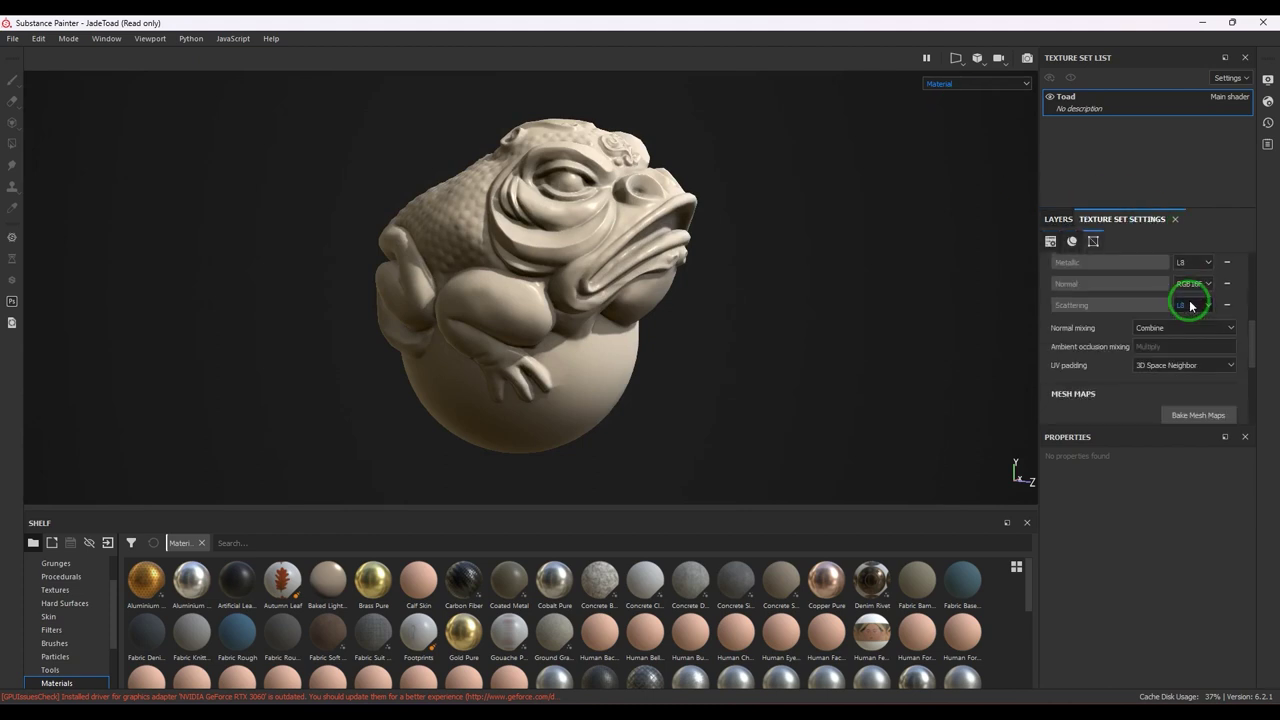
pyautogui.scroll(2, 1200, 330)
pyautogui.click(1200, 335)
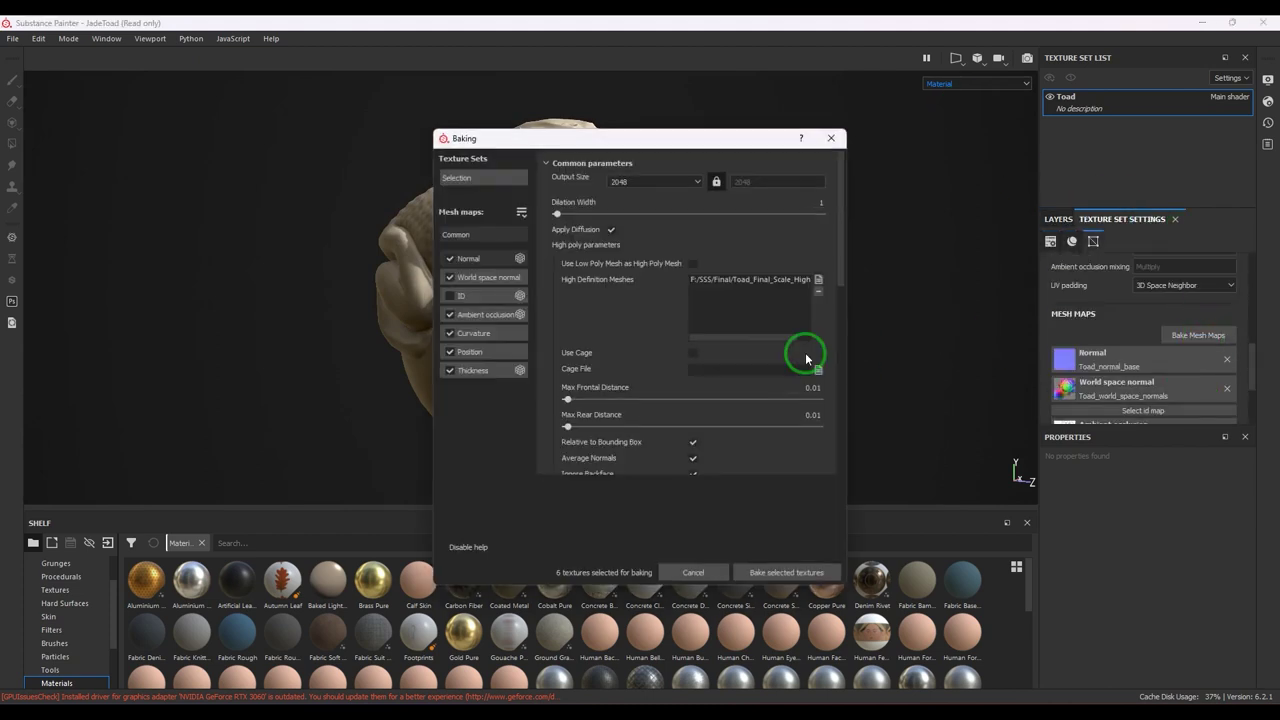
pyautogui.click(829, 139)
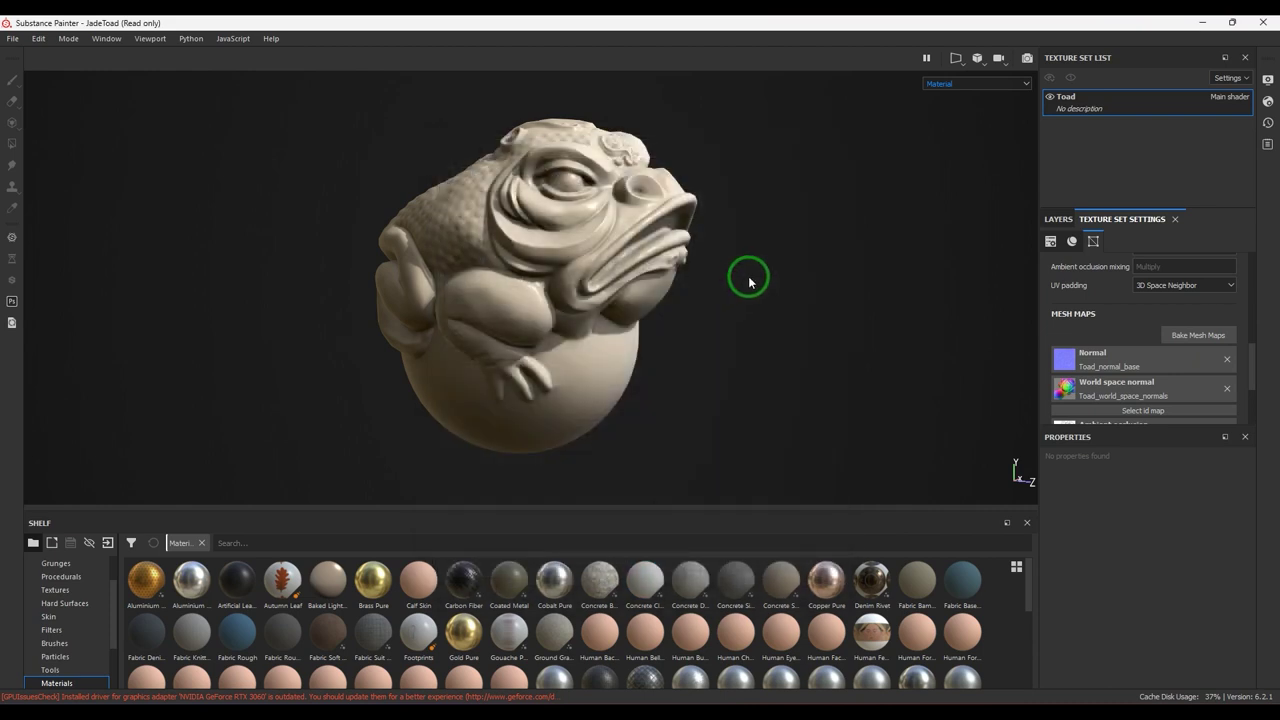
pyautogui.click(1061, 226)
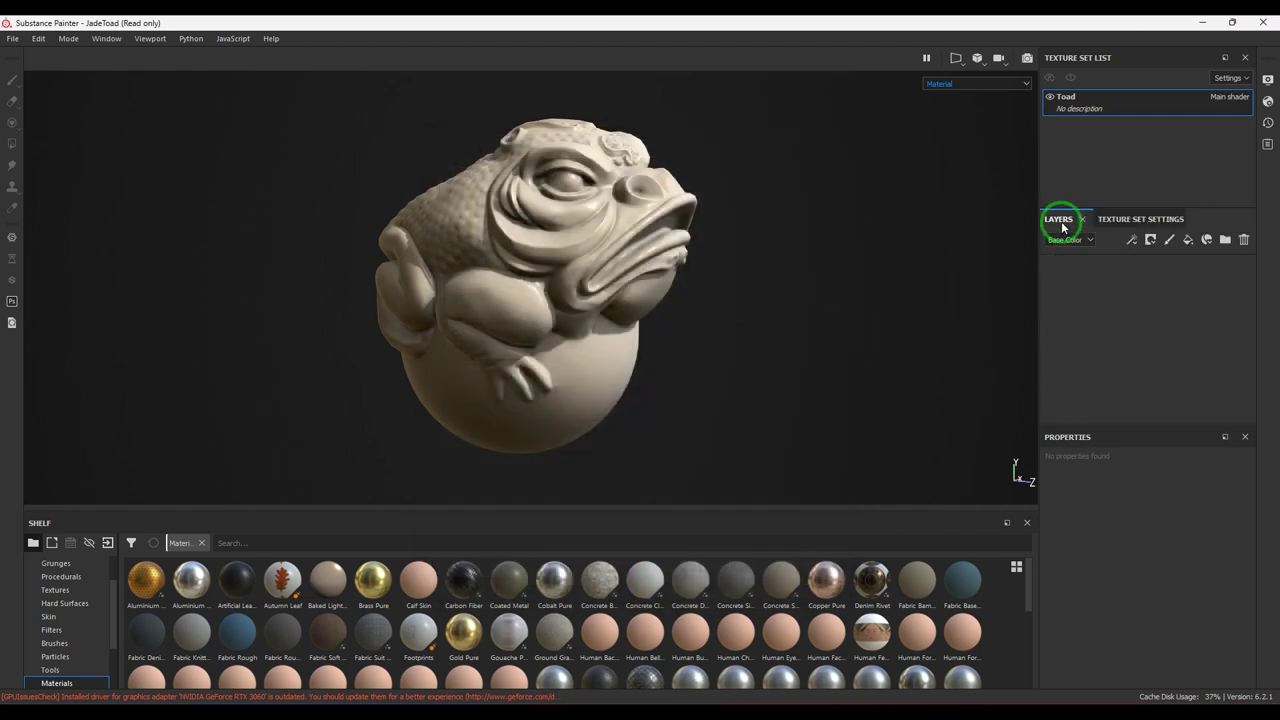
# Step: Add a fill layer over the toad with a tan base colour
pyautogui.click(1188, 242)
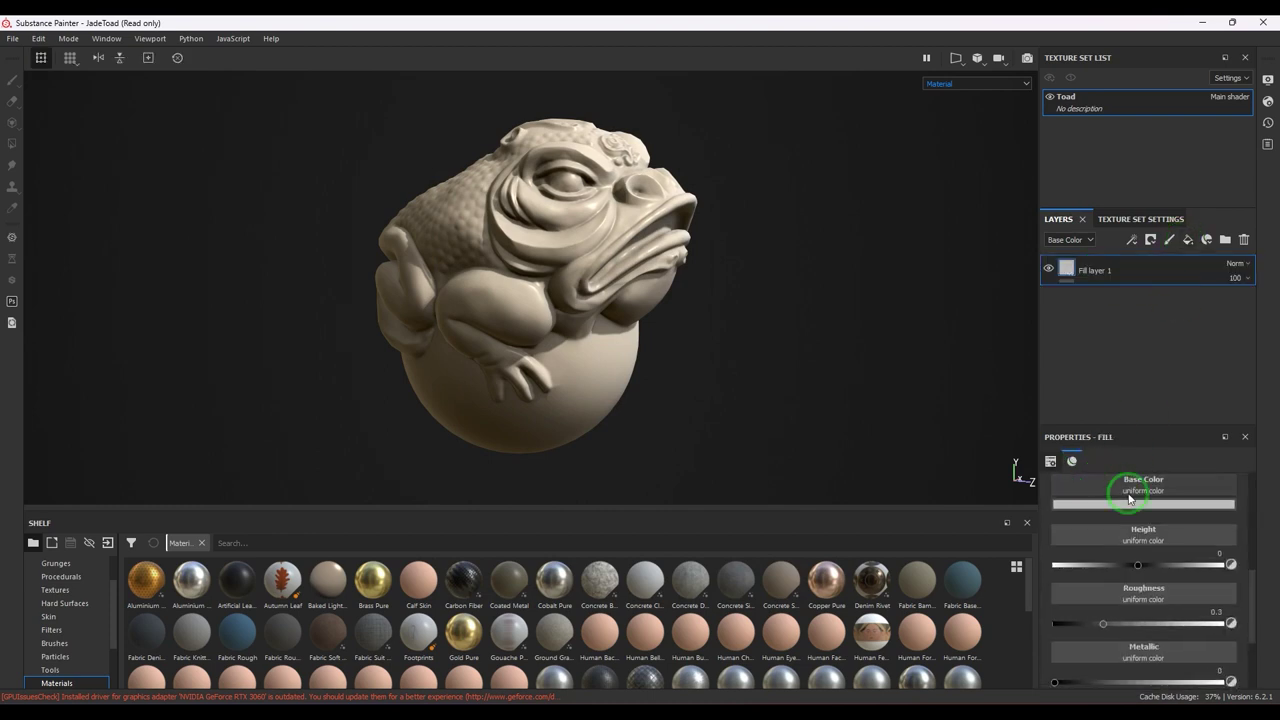
pyautogui.click(1143, 504)
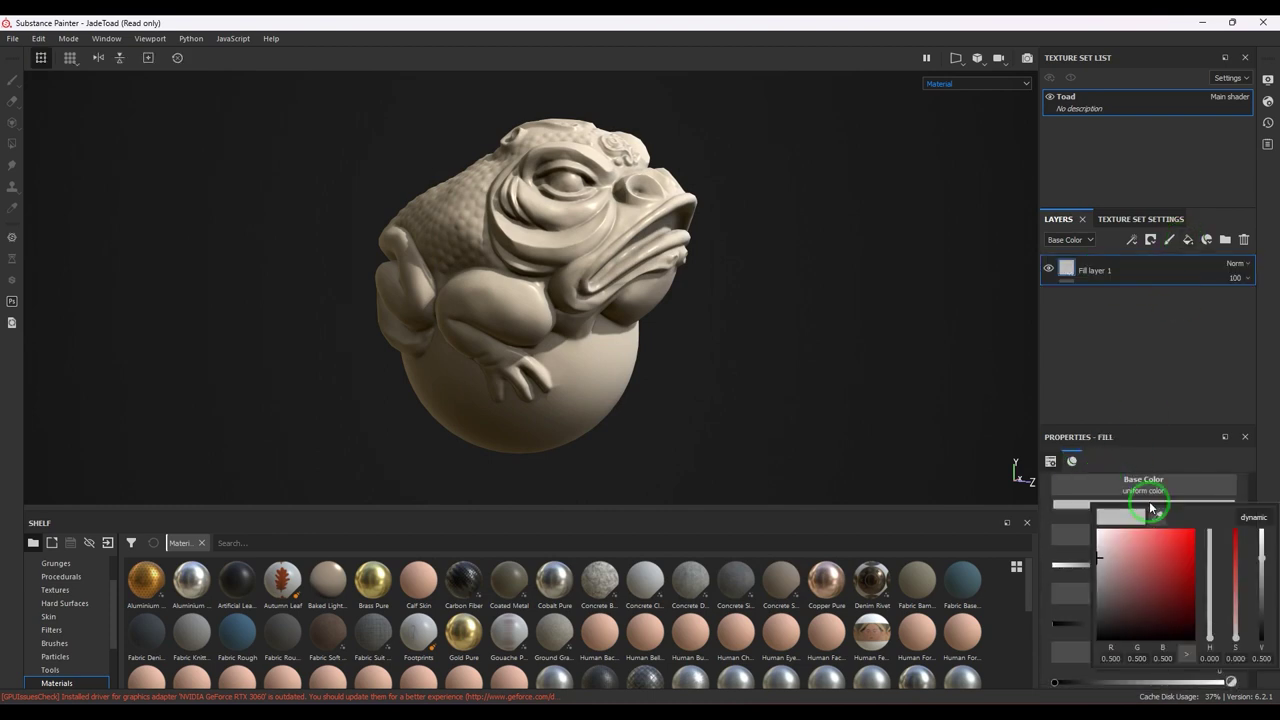
pyautogui.click(1123, 578)
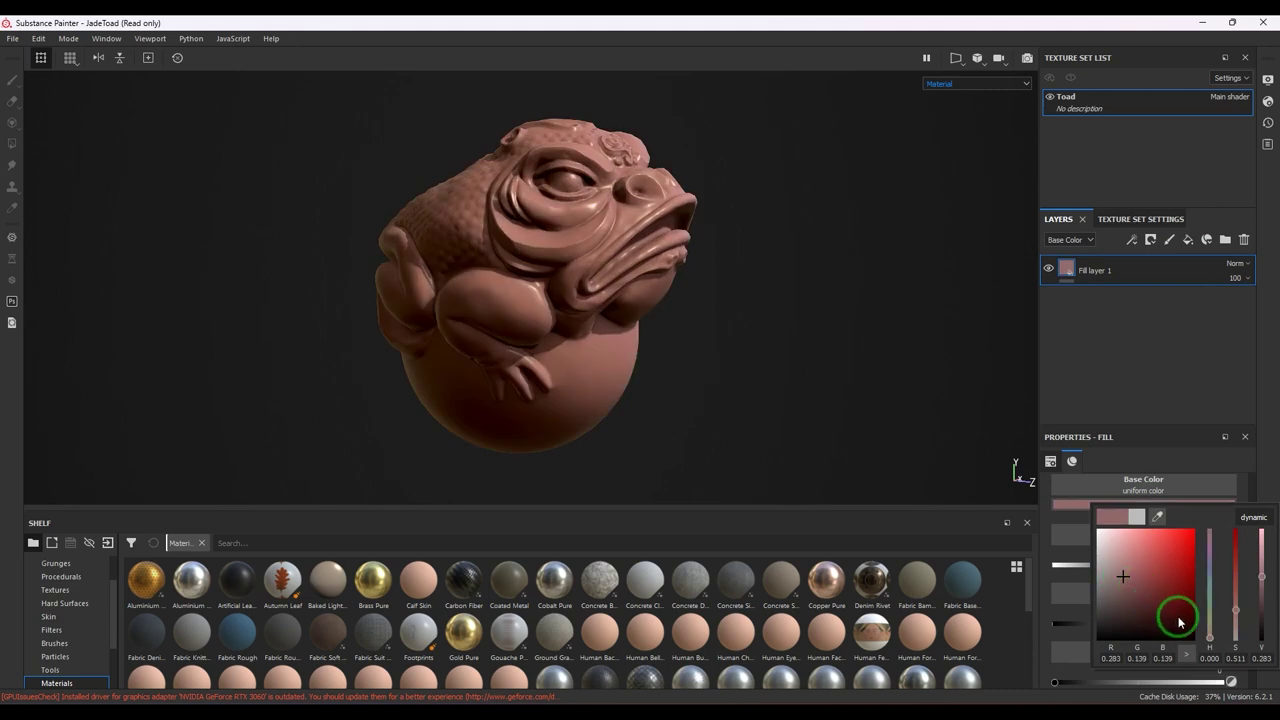
pyautogui.click(1210, 632)
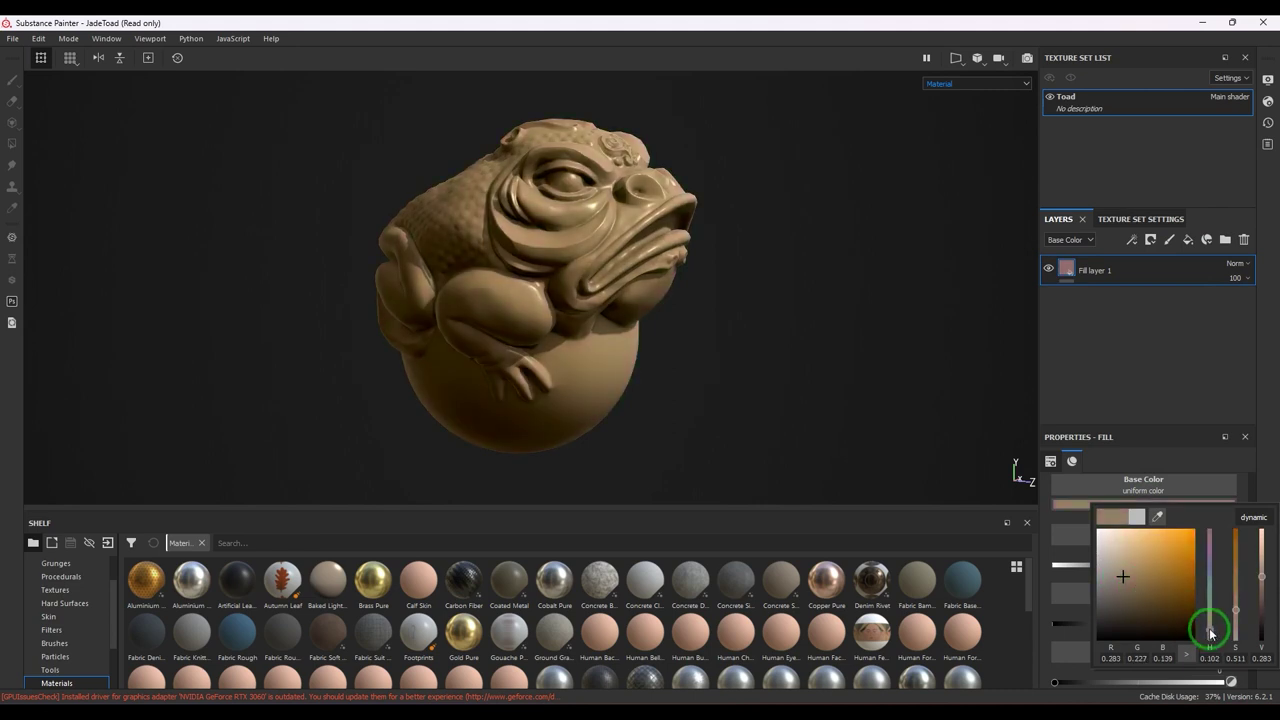
pyautogui.click(1255, 408)
# Step: Set the fill's Metallic to 0.8872 and Roughness to 0.4241, then add a second fill layer
pyautogui.scroll(-1, 1109, 628)
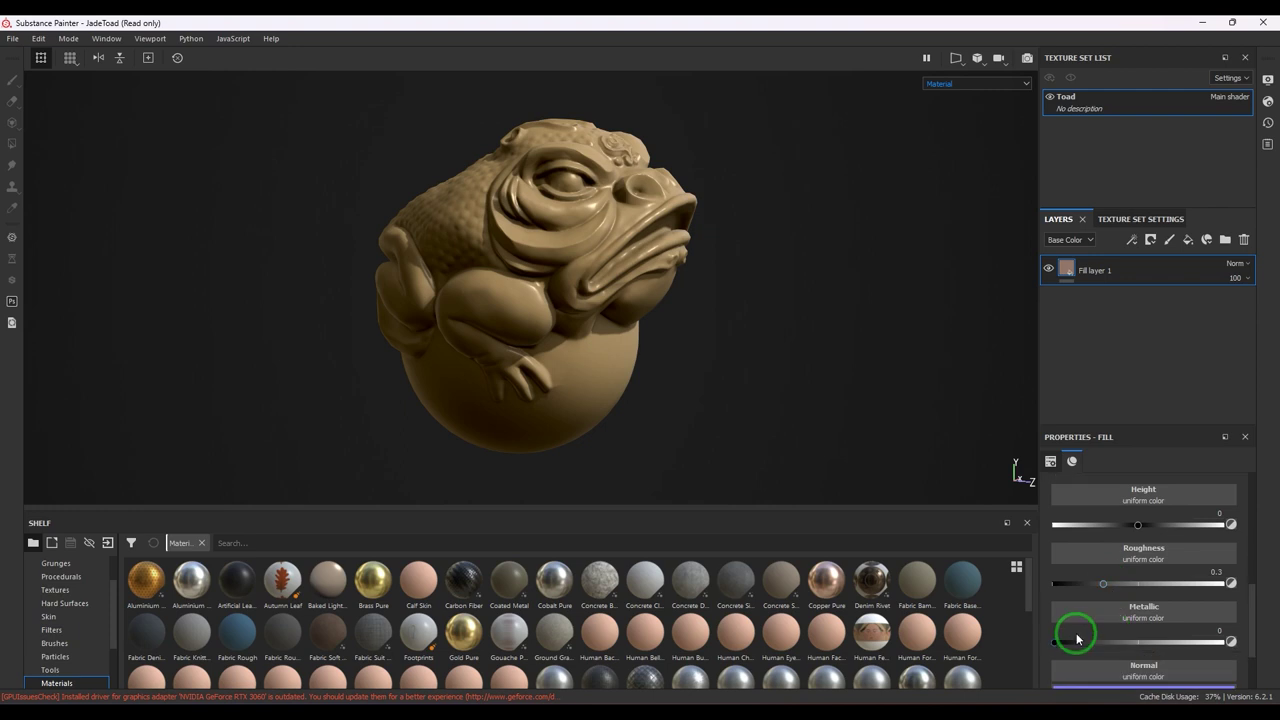
pyautogui.moveTo(1074, 641); pyautogui.dragTo(1205, 641)
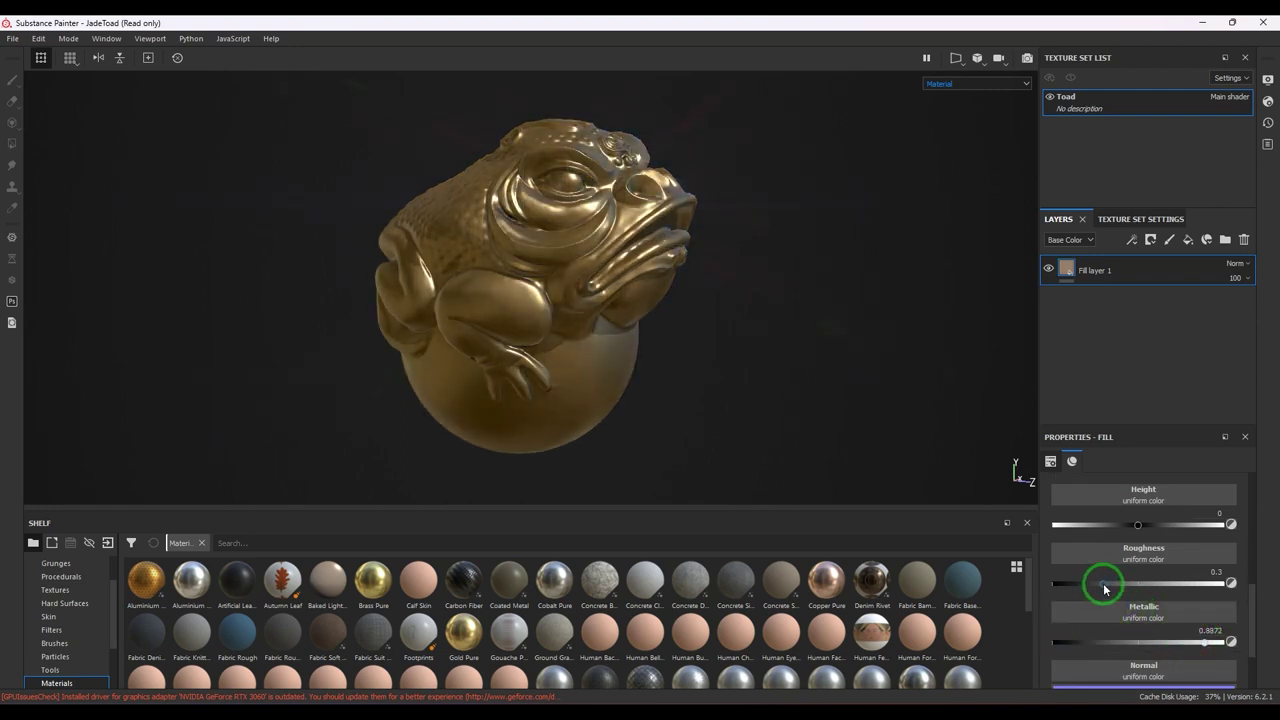
pyautogui.moveTo(1102, 584); pyautogui.dragTo(1126, 588)
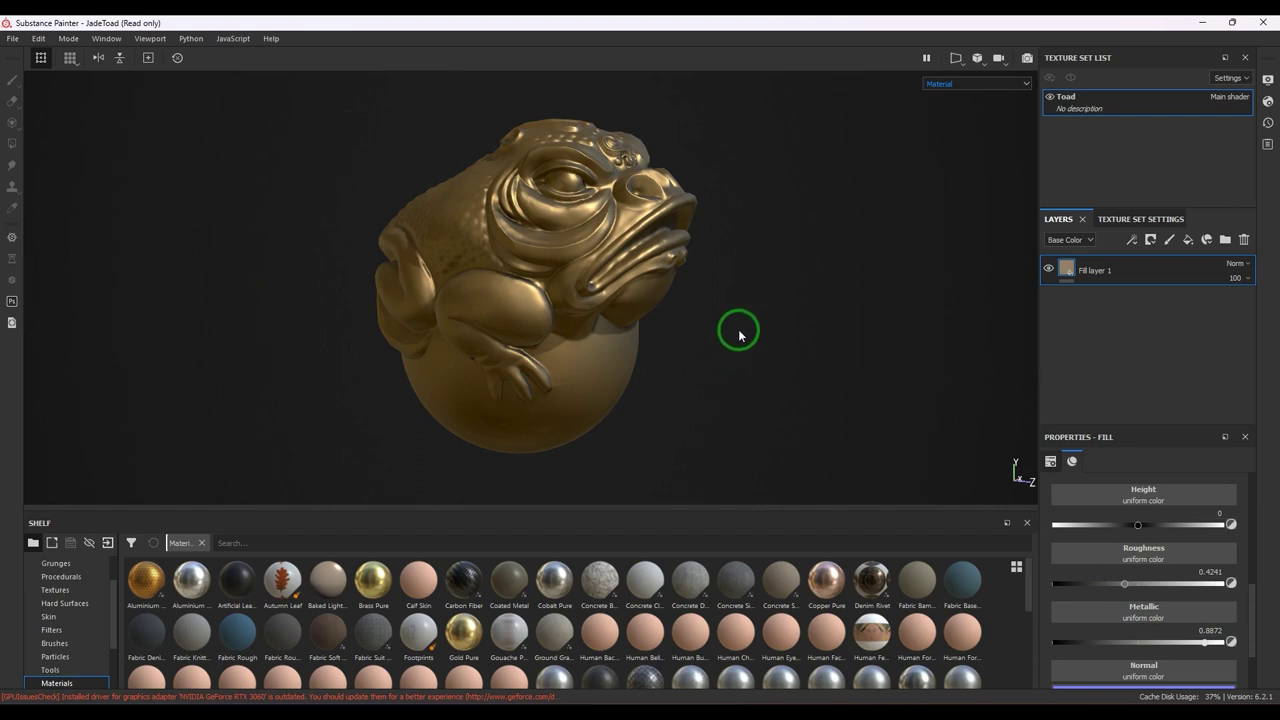
pyautogui.click(1188, 248)
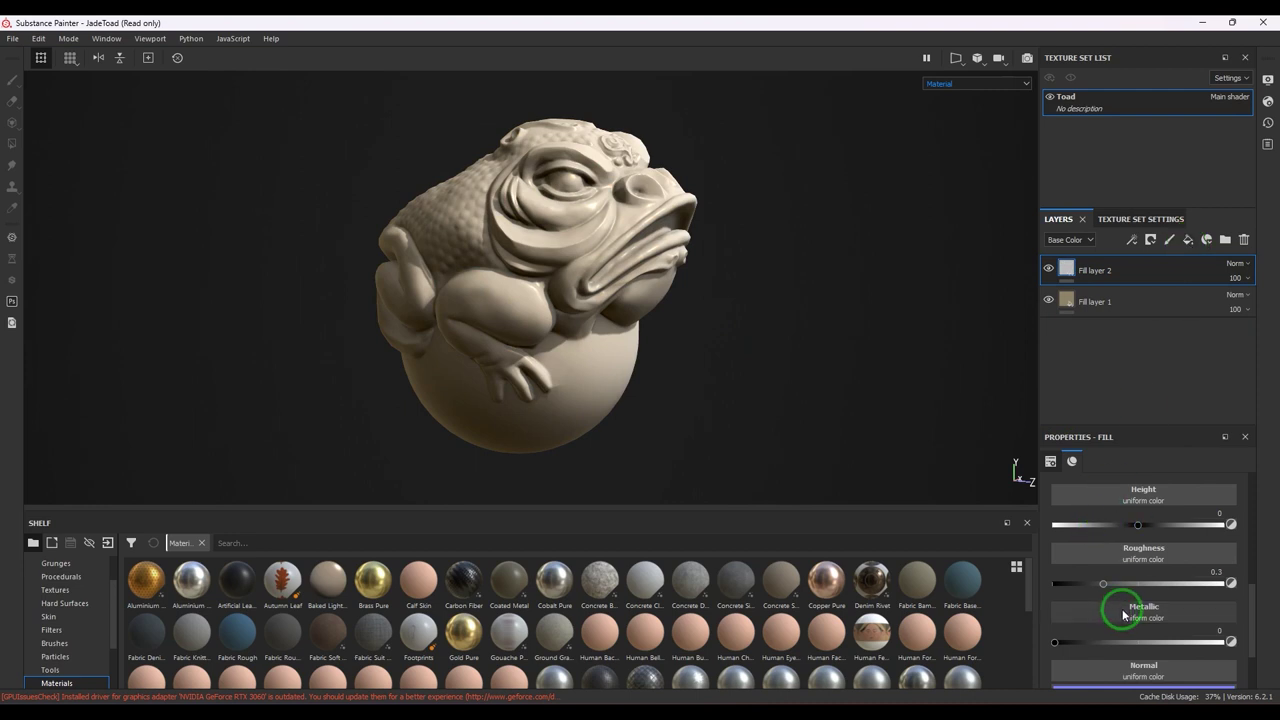
# Step: Give Fill layer 2 a dark red base colour and roughness 0.4008
pyautogui.scroll(2, 1123, 586)
pyautogui.click(1125, 546)
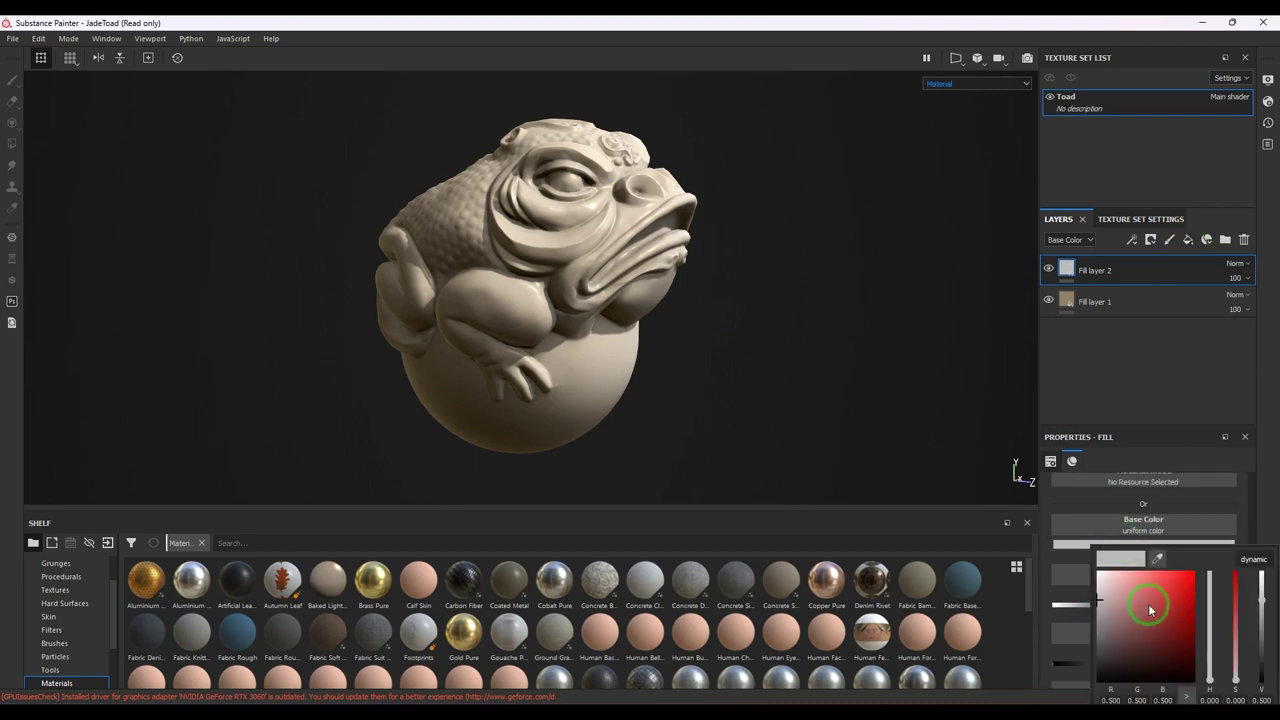
pyautogui.click(1162, 622)
pyautogui.moveTo(1161, 624); pyautogui.dragTo(1148, 640)
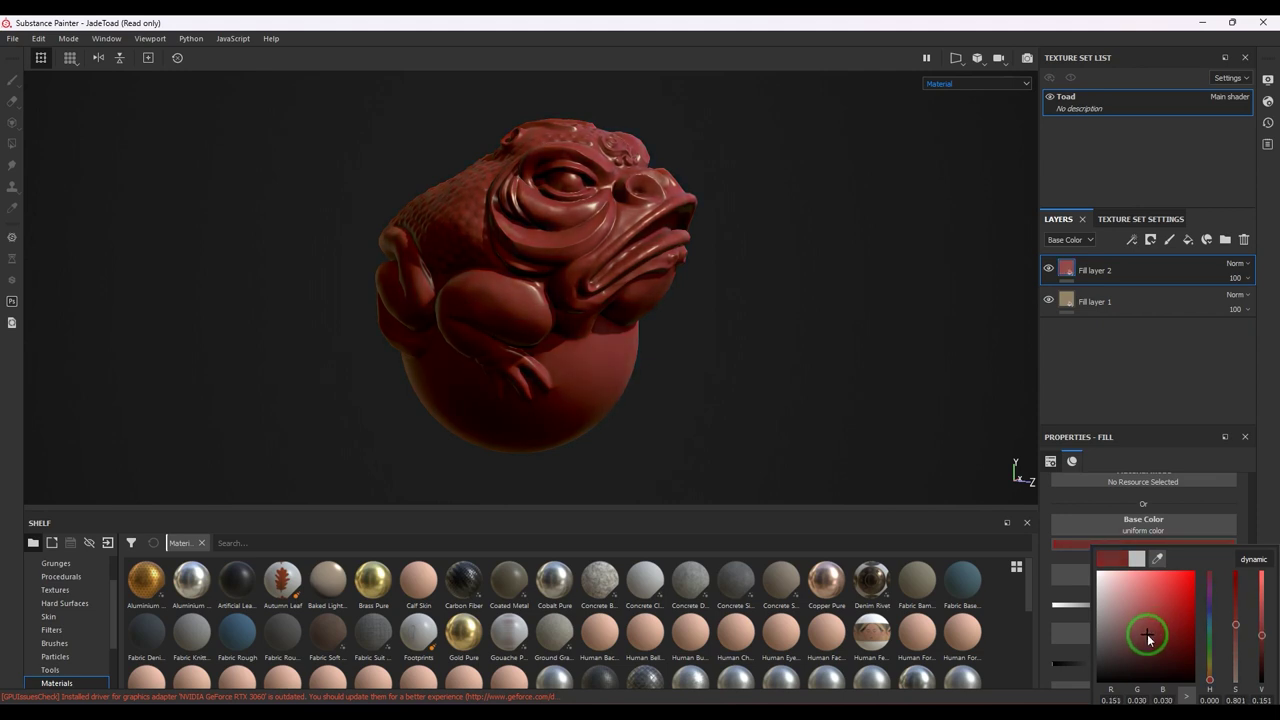
pyautogui.click(1266, 394)
pyautogui.scroll(-2, 1234, 517)
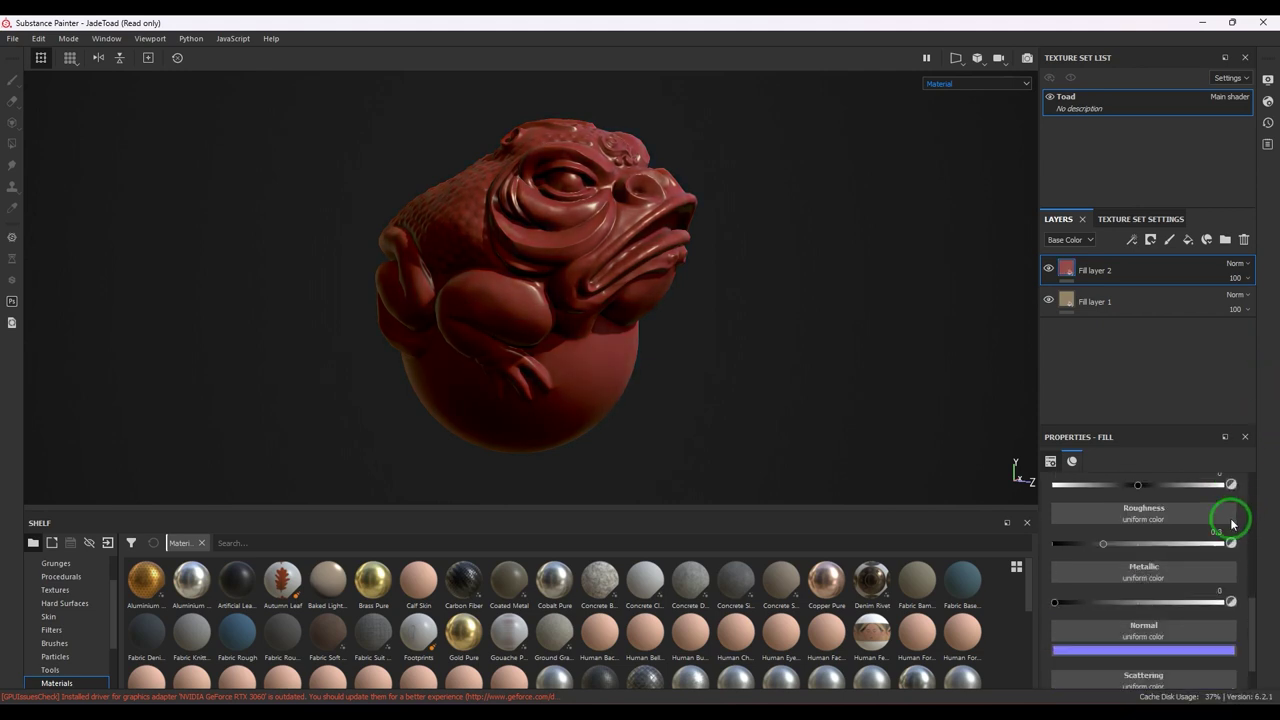
pyautogui.moveTo(1113, 549); pyautogui.dragTo(1130, 551)
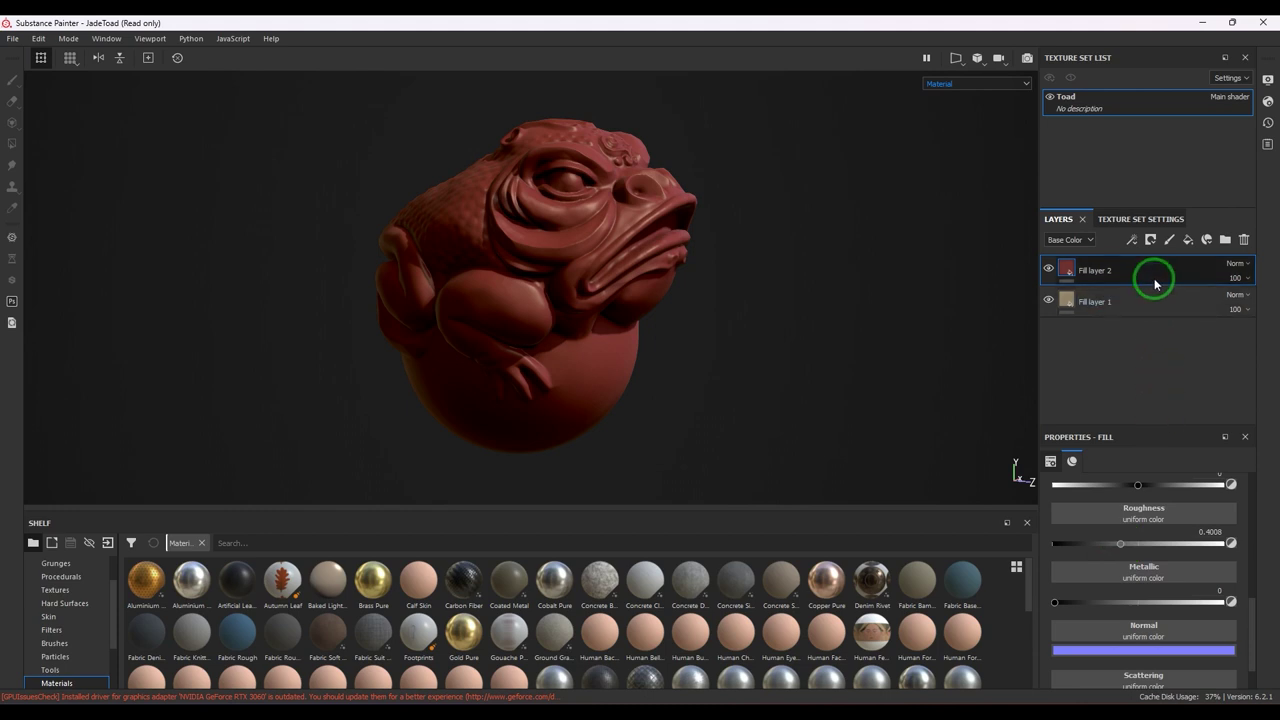
pyautogui.click(1150, 240)
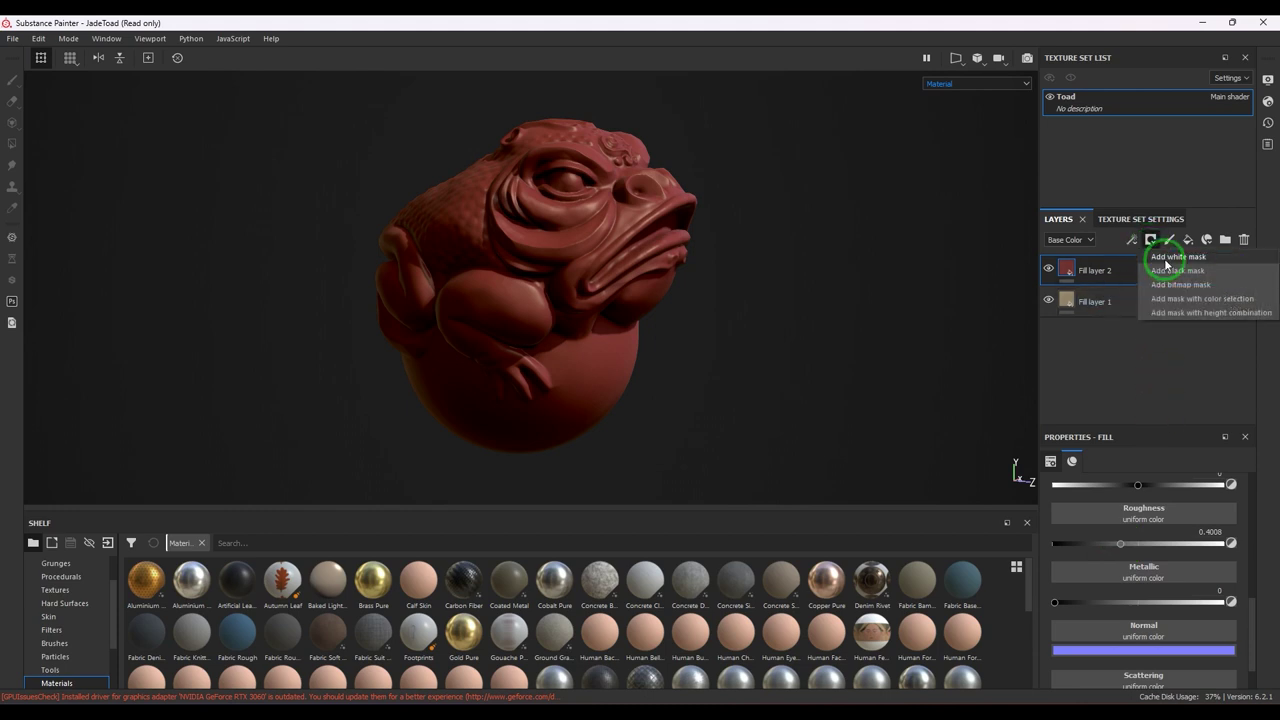
# Step: Add a white mask to Fill layer 2 with a Mask Editor generator, revealing the gold toad
pyautogui.click(1155, 257)
pyautogui.click(1131, 240)
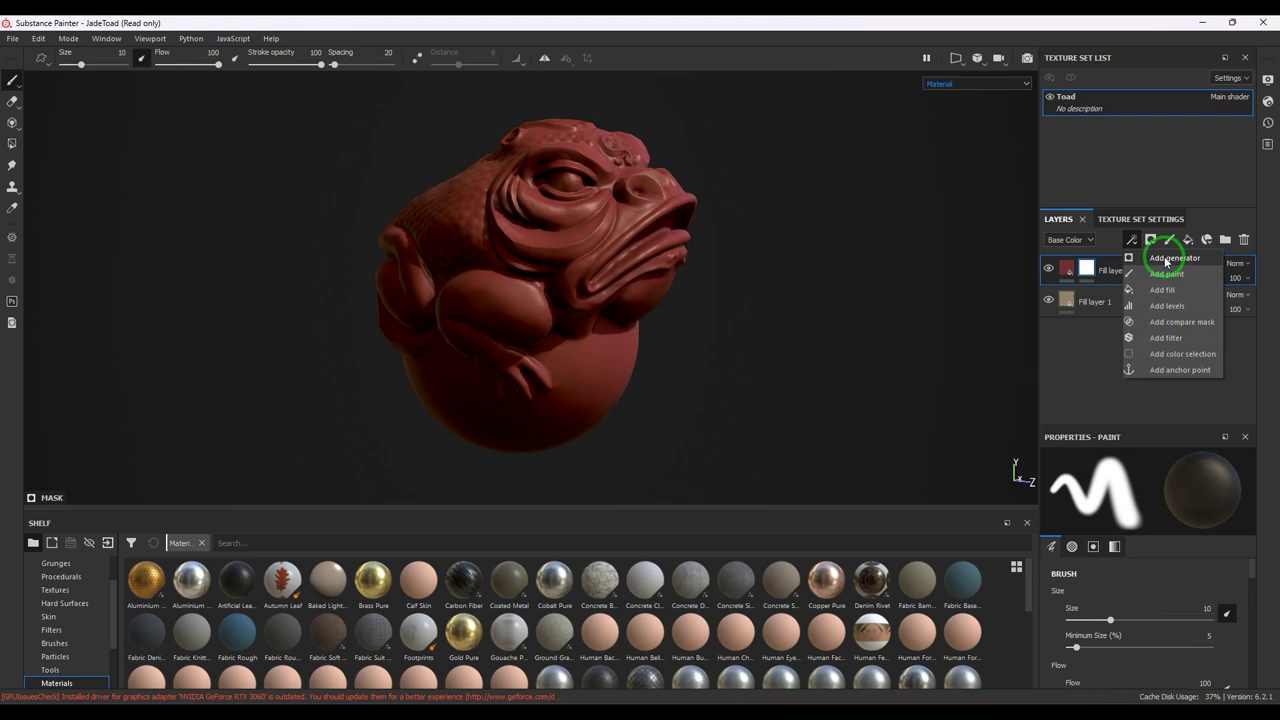
pyautogui.click(1165, 259)
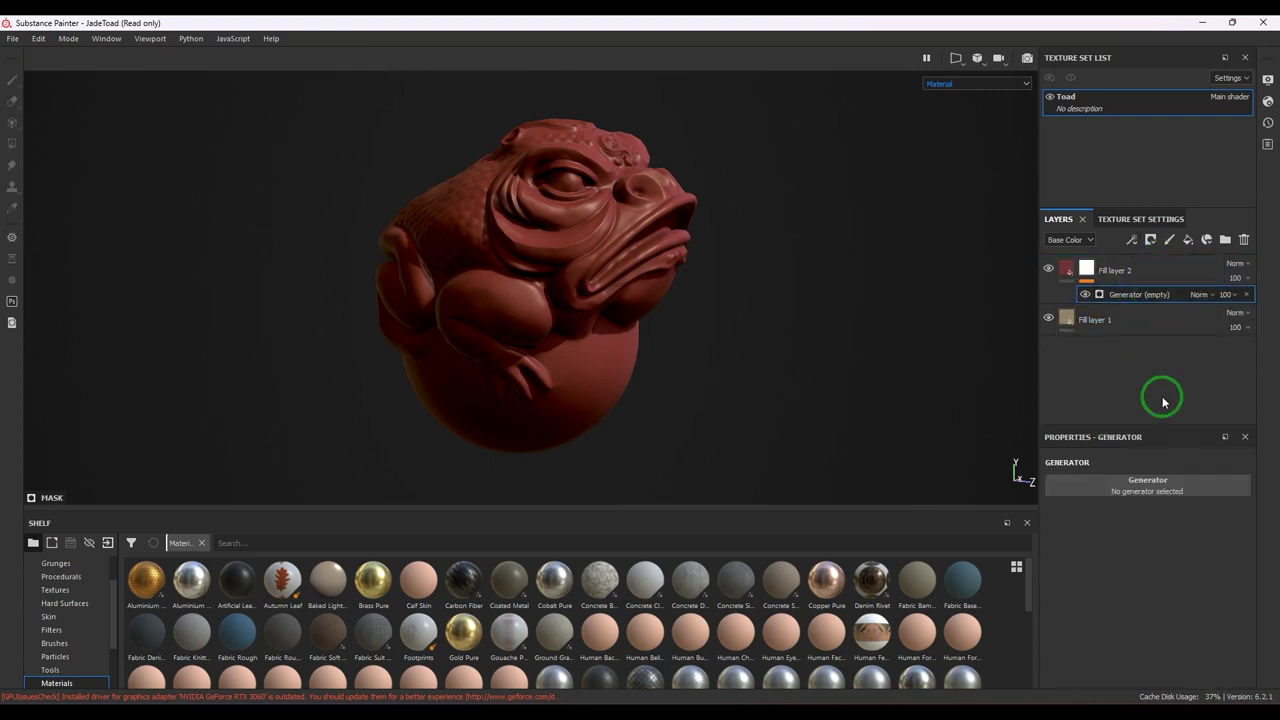
pyautogui.click(1150, 485)
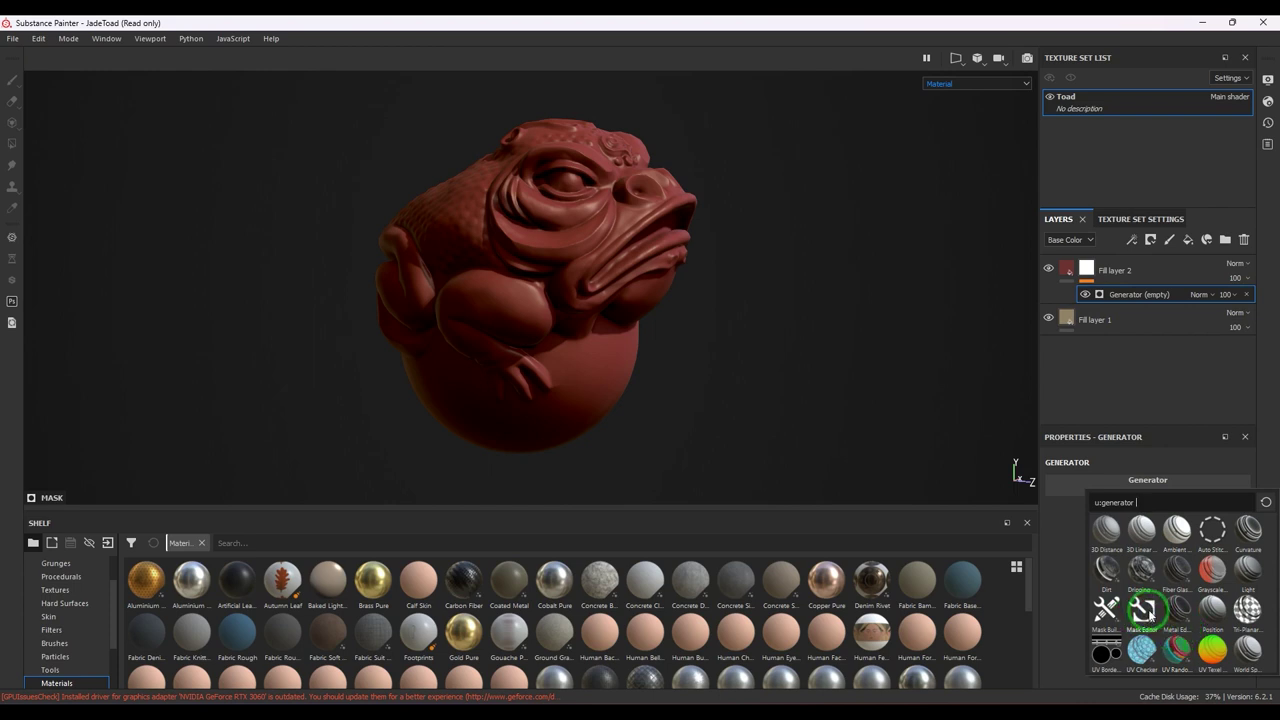
pyautogui.click(1141, 609)
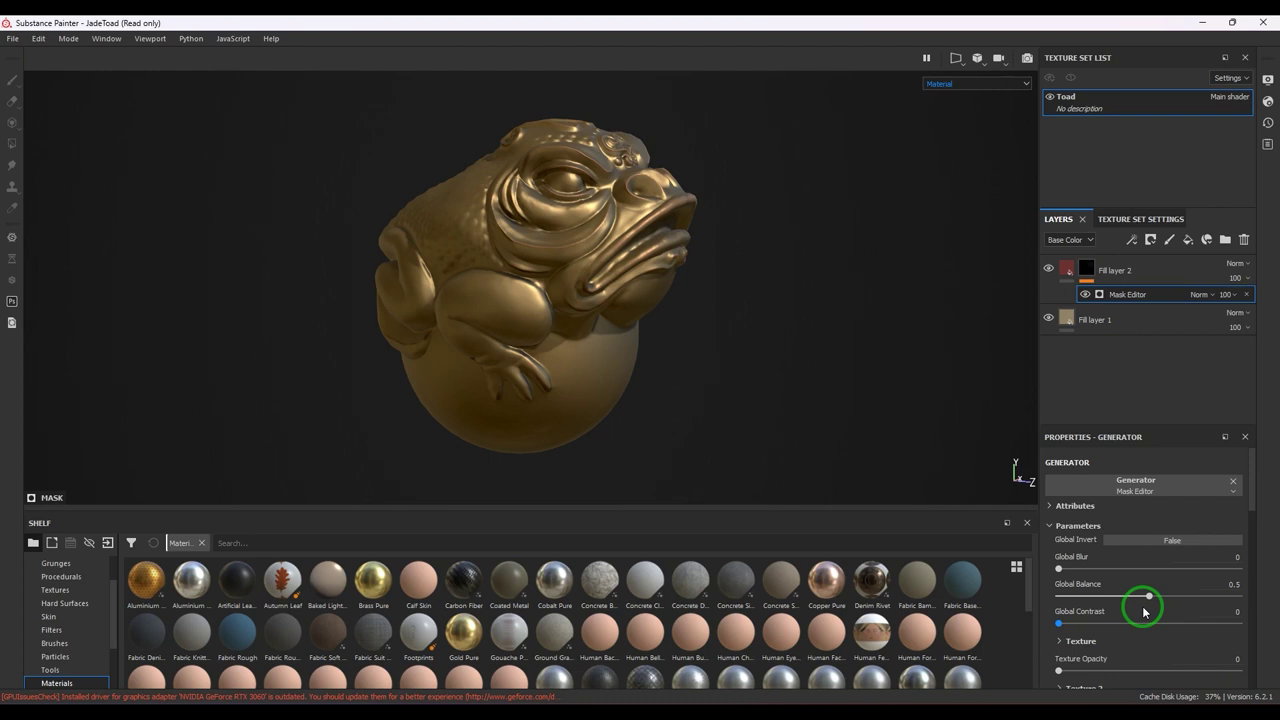
# Step: Set the Mask Editor's Global Invert to True after comparing both states, viewing the toad's head
pyautogui.click(1186, 545)
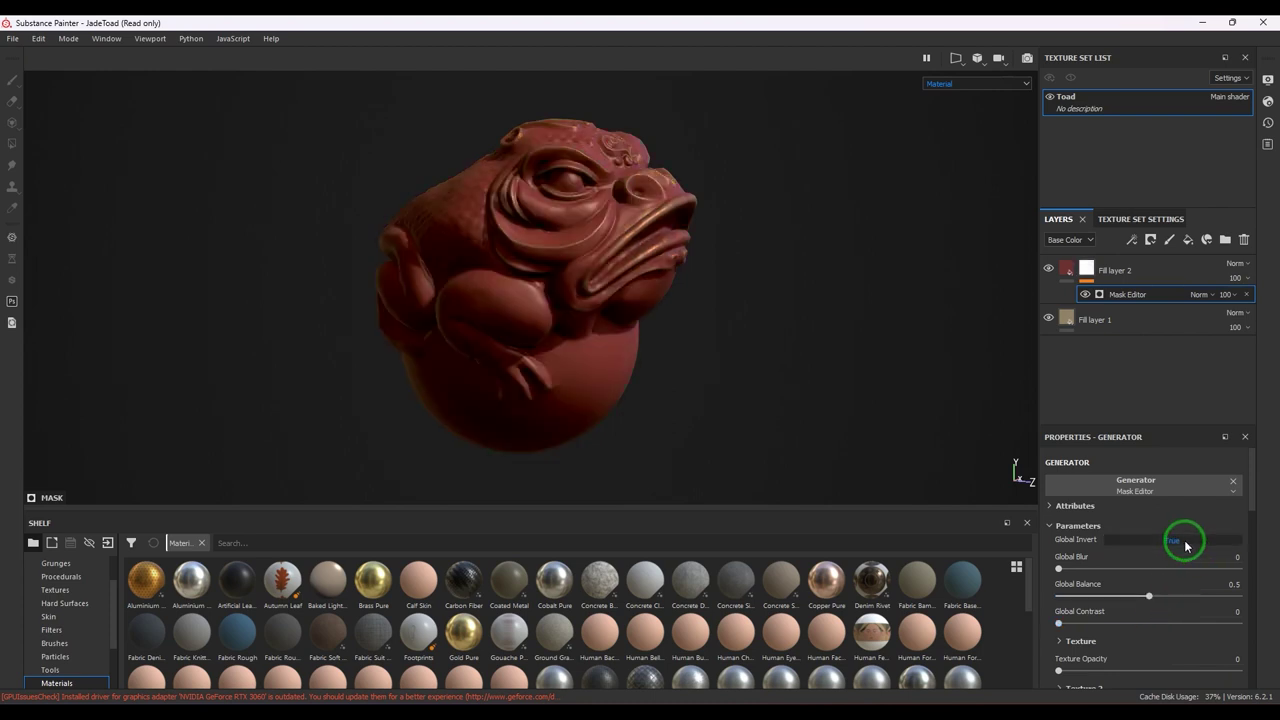
pyautogui.click(1186, 545)
pyautogui.click(1186, 545)
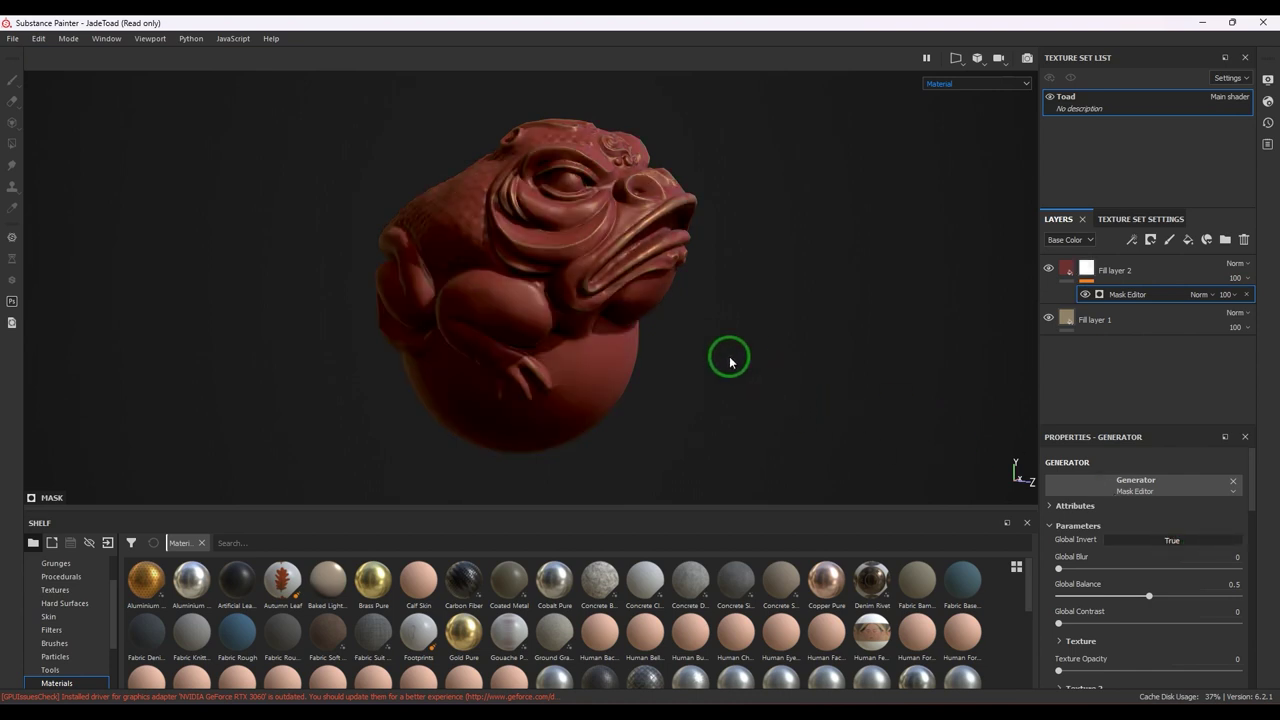
pyautogui.keyDown('alt'); pyautogui.moveTo(717, 366); pyautogui.dragTo(796, 398); pyautogui.keyUp('alt')
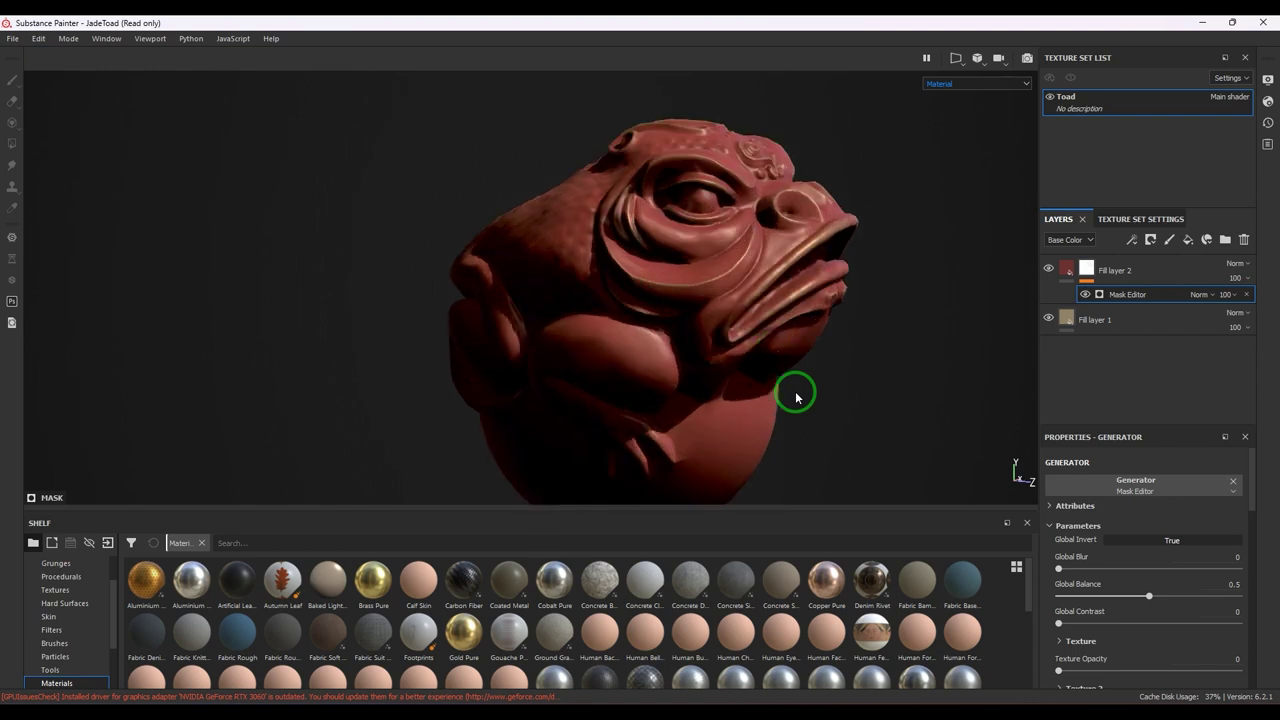
pyautogui.keyDown('alt'); pyautogui.moveTo(877, 403); pyautogui.dragTo(737, 243, button='right'); pyautogui.keyUp('alt')
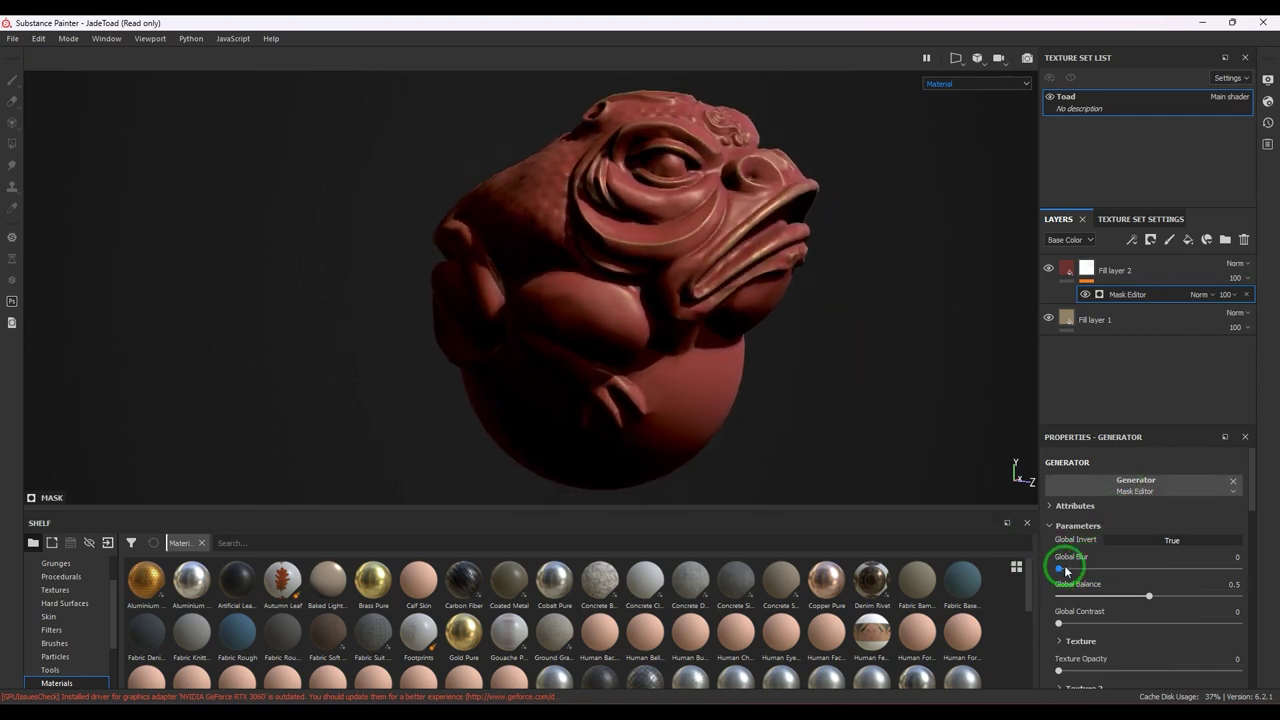
# Step: Test Global Blur, Balance and Contrast, leaving them at 0, 0.5 and 0
pyautogui.moveTo(1066, 571); pyautogui.dragTo(1003, 566)
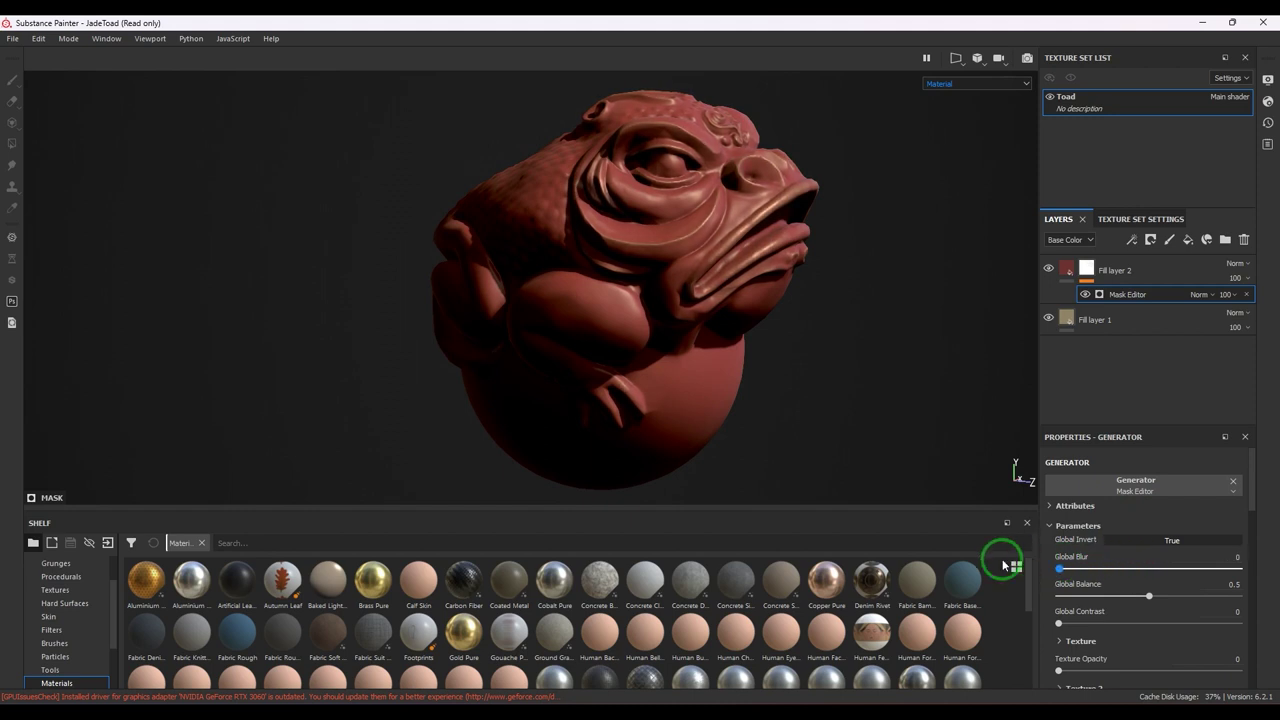
pyautogui.moveTo(1149, 596)
pyautogui.mouseDown()
pyautogui.moveTo(1196, 598)
pyautogui.moveTo(1062, 596)
pyautogui.moveTo(1252, 592)
pyautogui.moveTo(1079, 588)
pyautogui.moveTo(1226, 580)
pyautogui.moveTo(1172, 590)
pyautogui.mouseUp()
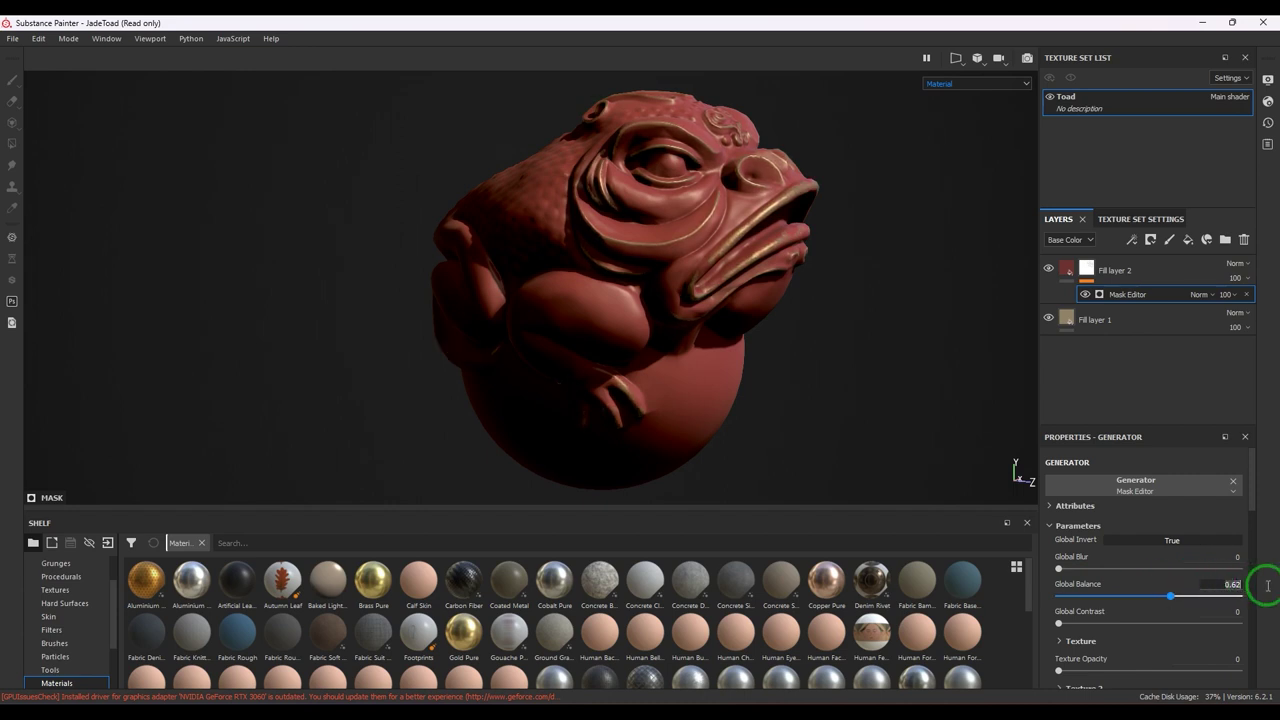
pyautogui.write('5')
pyautogui.press('Return')
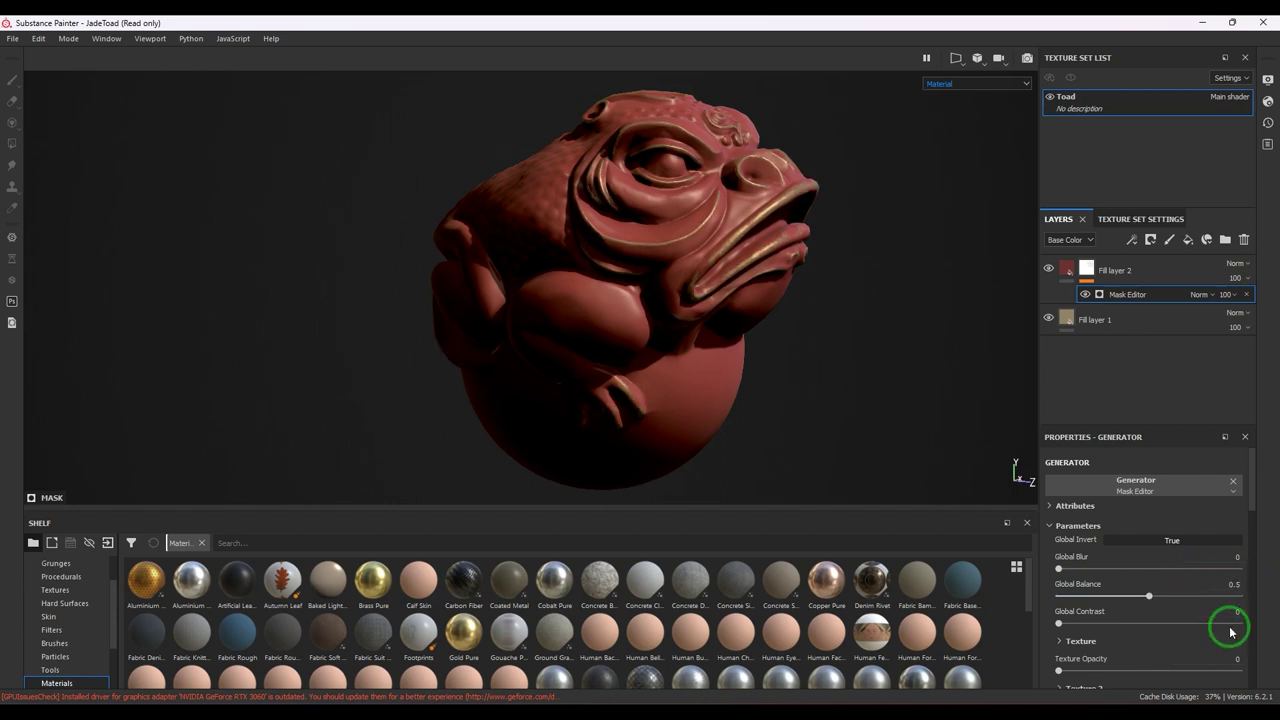
pyautogui.moveTo(1062, 628); pyautogui.dragTo(1234, 620)
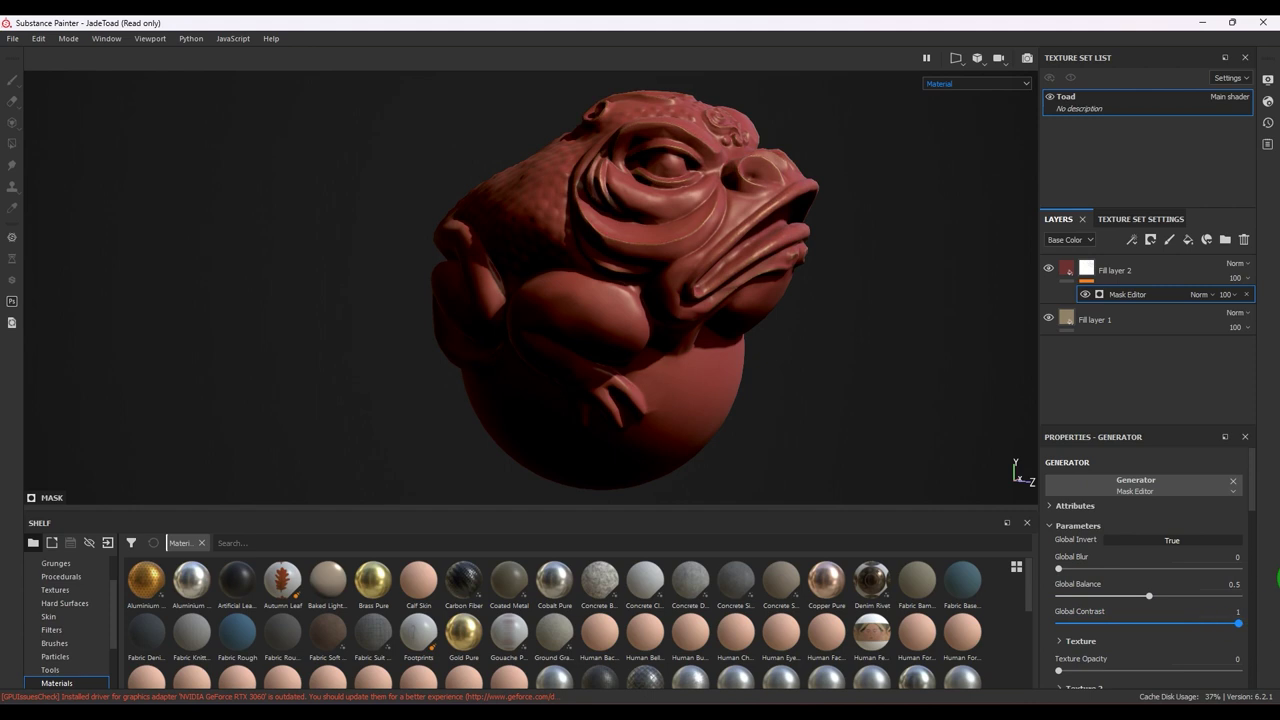
pyautogui.click(1016, 566)
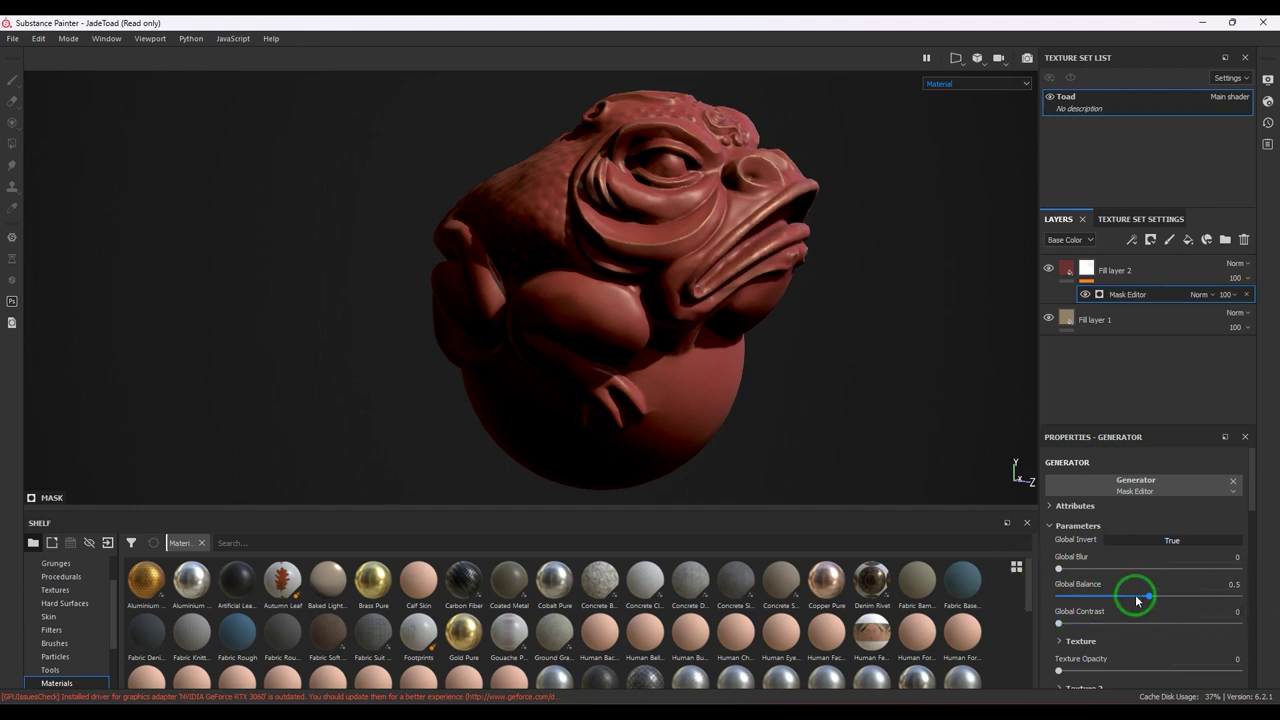
pyautogui.scroll(-3, 1130, 594)
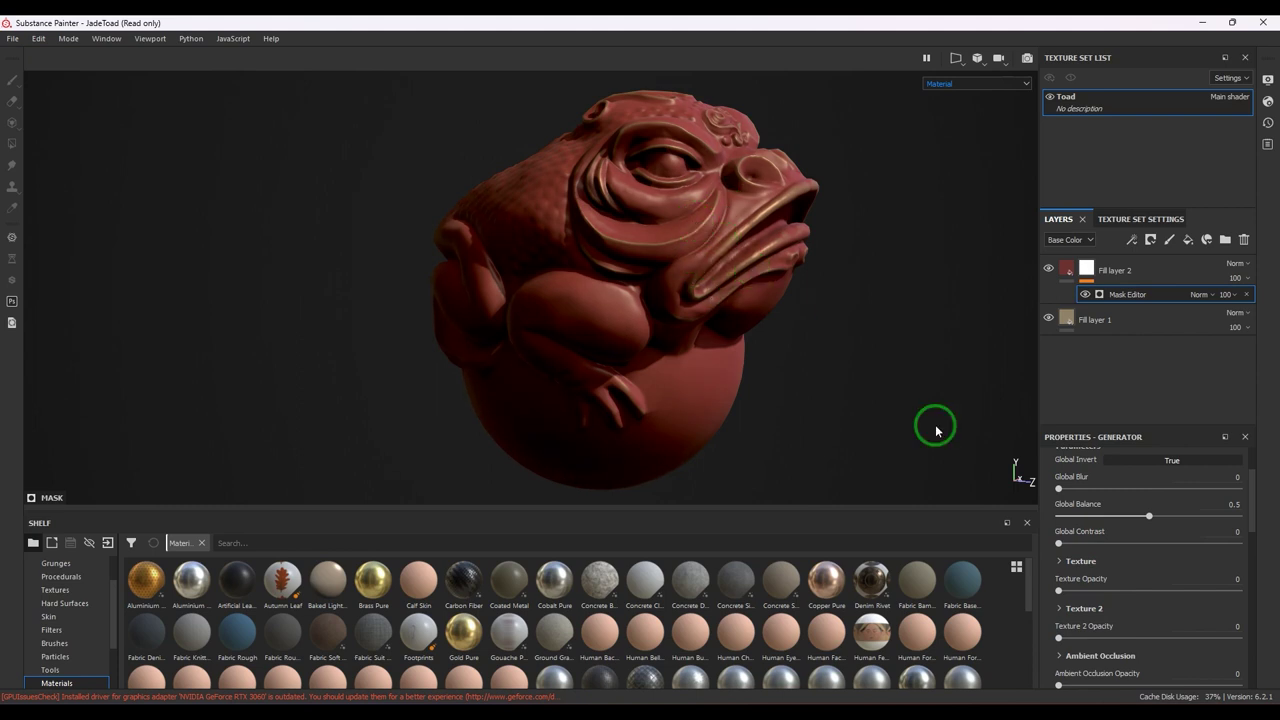
# Step: Switch the viewport display to the Ambient occlusion mesh map
pyautogui.scroll(-2, 1122, 610)
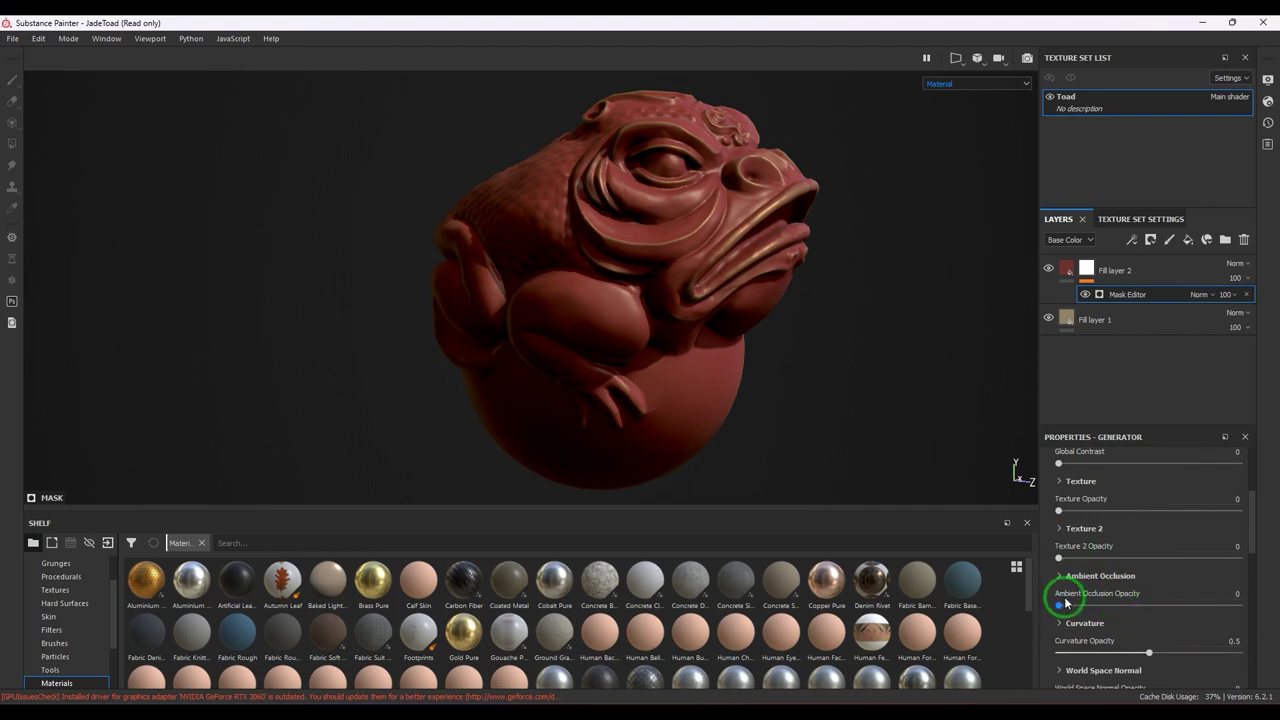
pyautogui.click(980, 84)
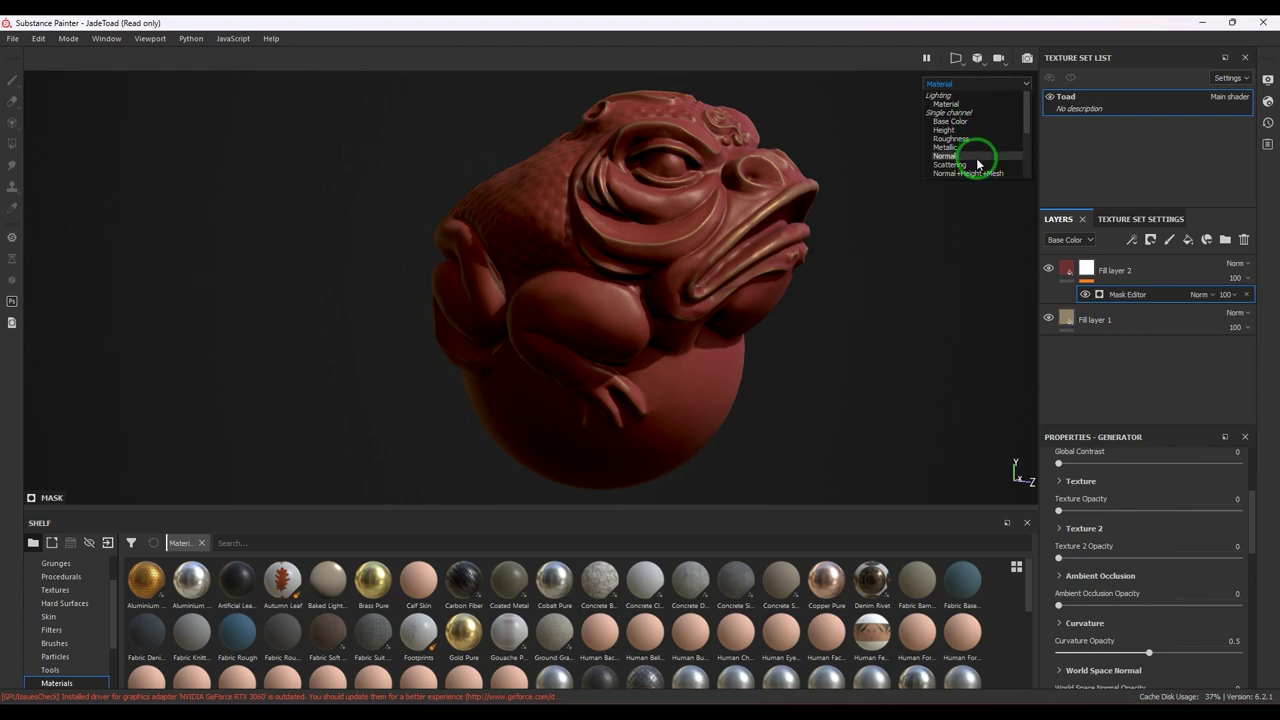
pyautogui.scroll(-5, 978, 160)
pyautogui.click(976, 150)
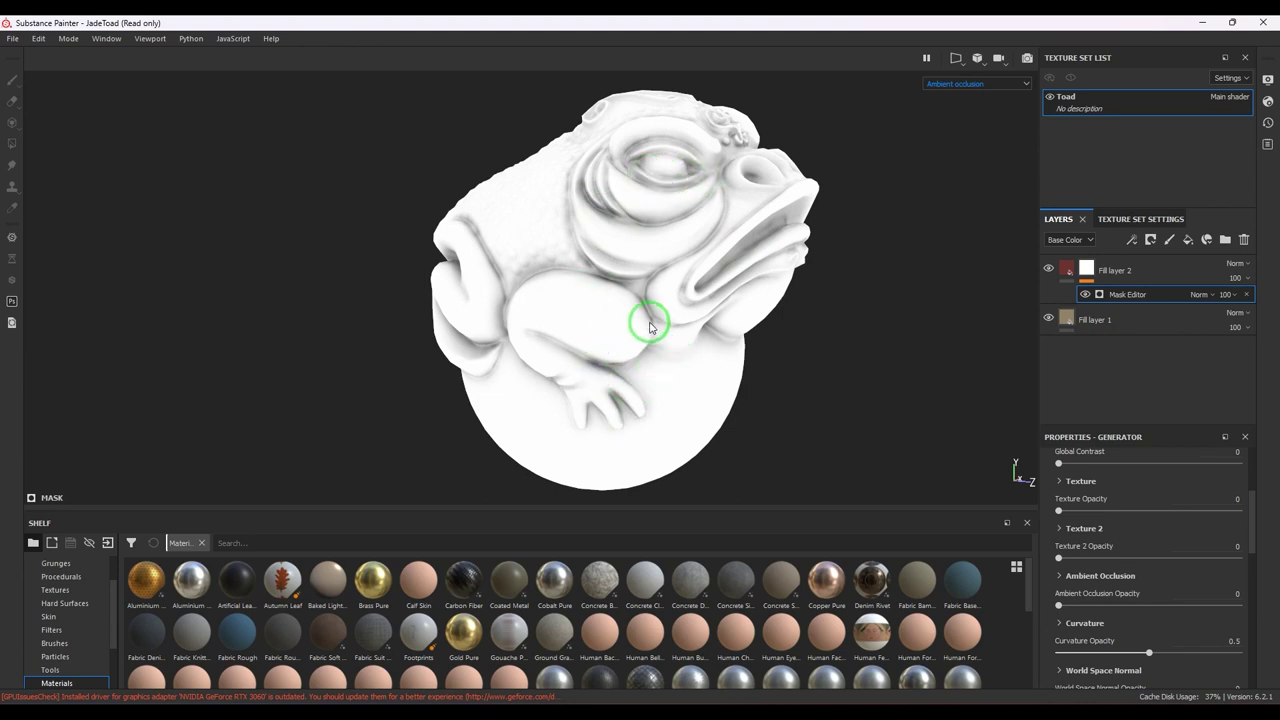
pyautogui.click(960, 84)
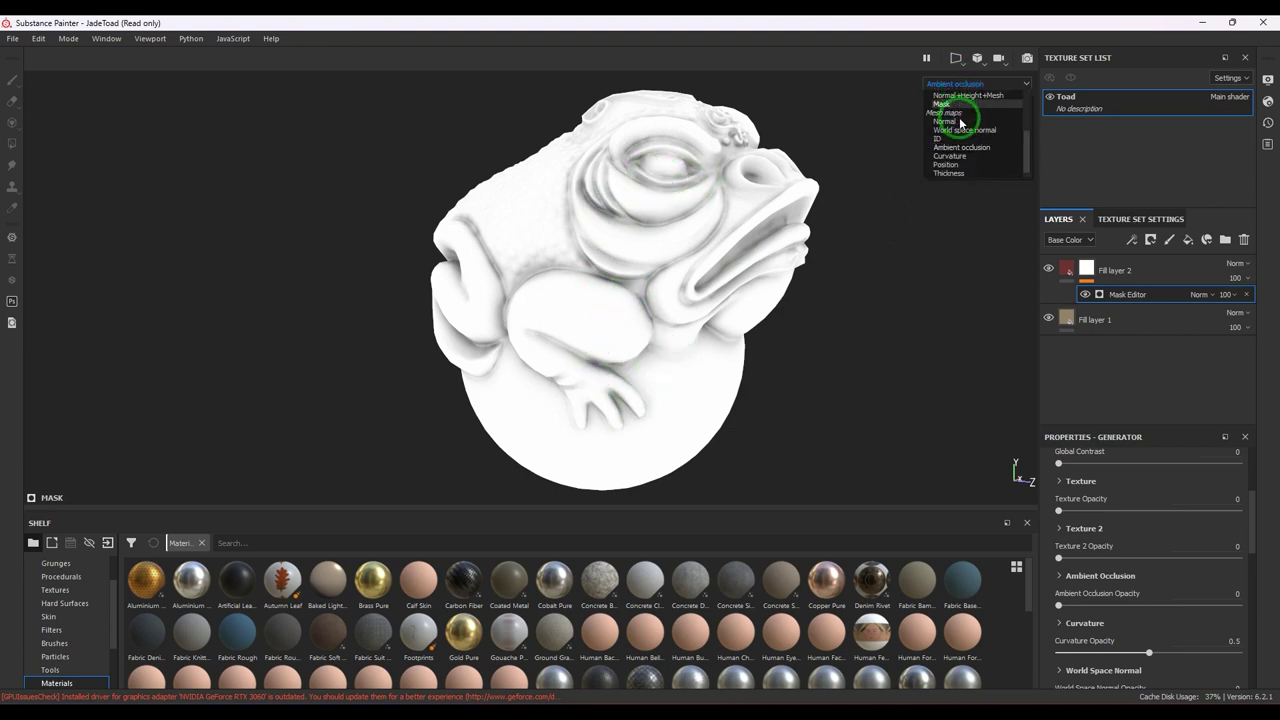
# Step: Return to Material view, set Ambient Occlusion opacity to 1 and its balance to 0.63
pyautogui.scroll(5, 962, 118)
pyautogui.click(968, 100)
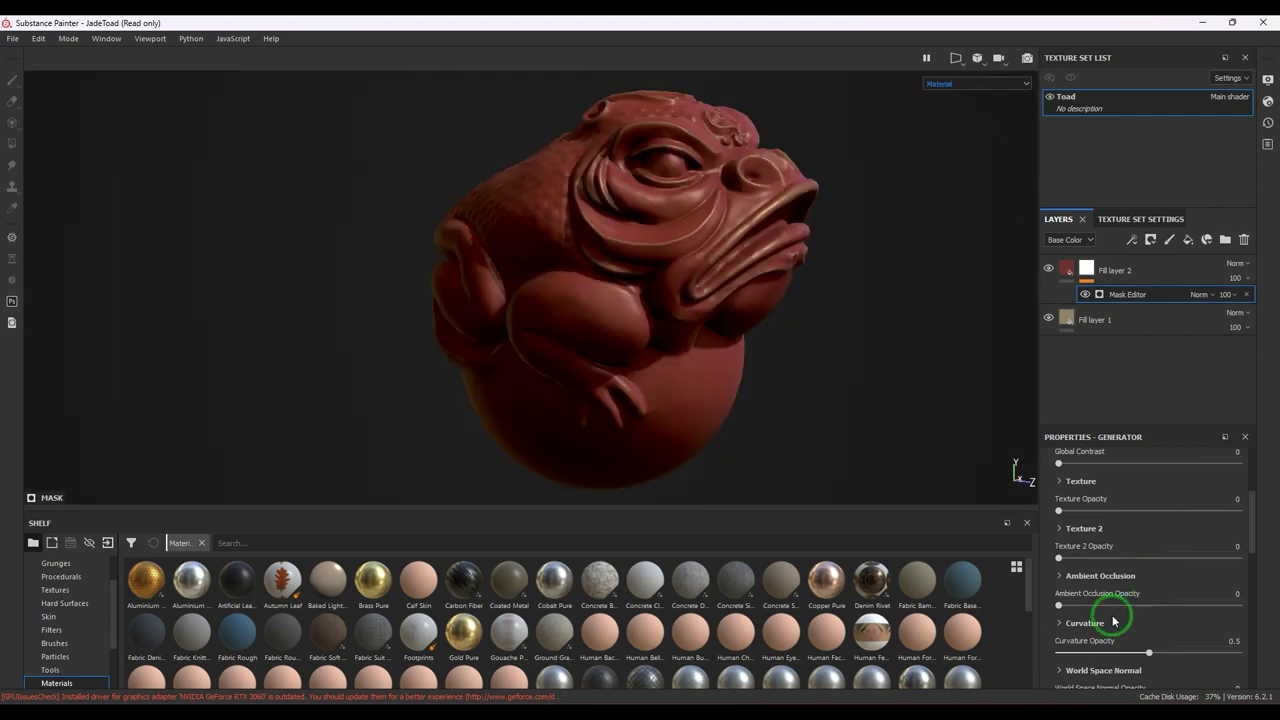
pyautogui.moveTo(1063, 603); pyautogui.dragTo(1156, 605)
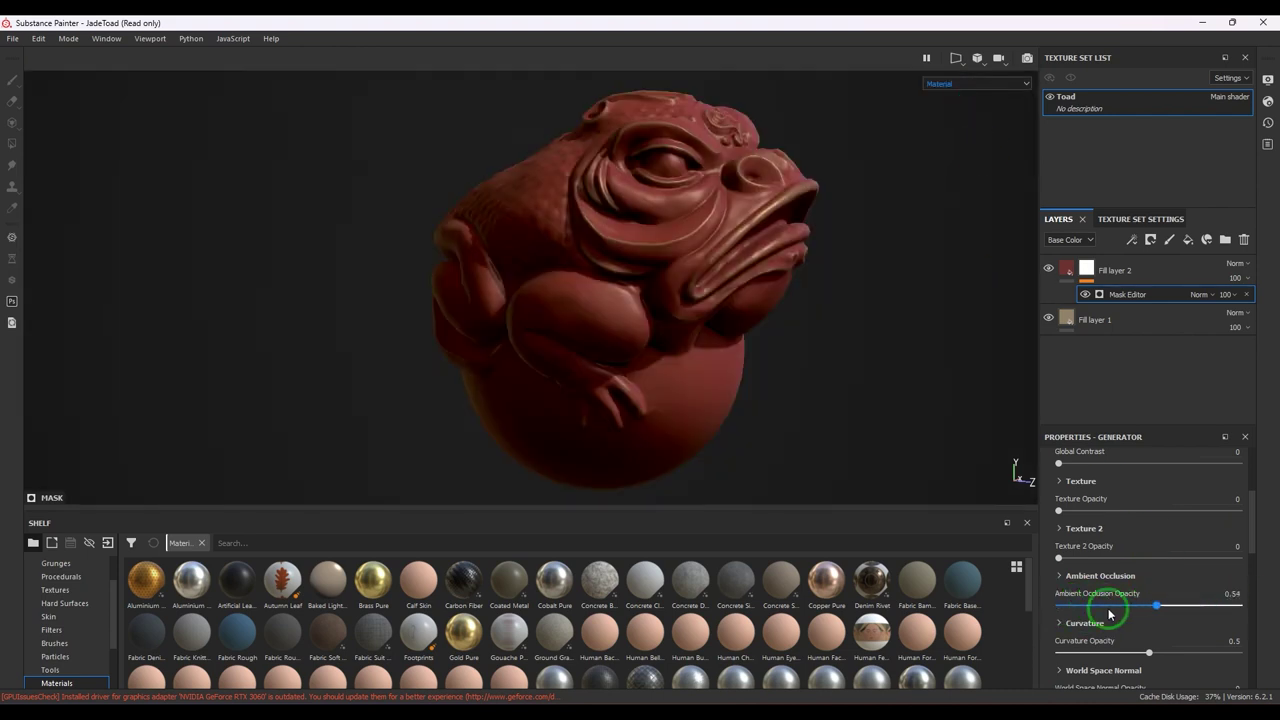
pyautogui.scroll(-2, 1125, 610)
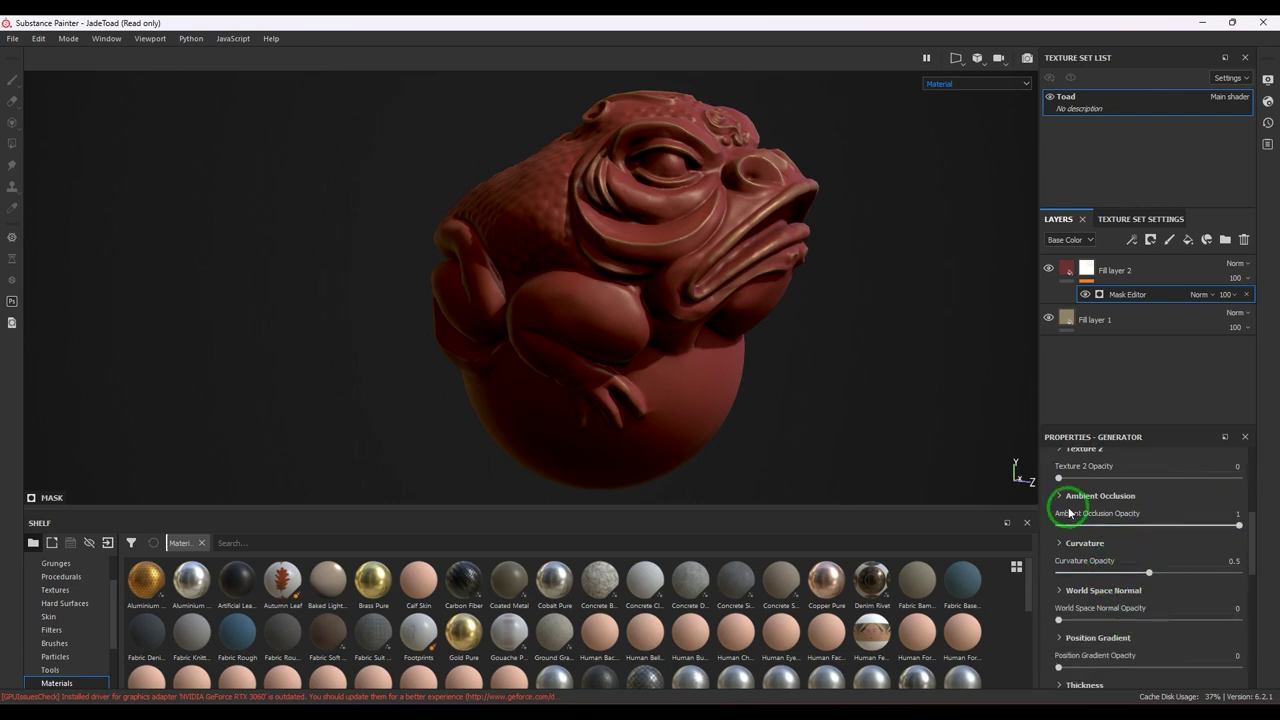
pyautogui.click(1064, 497)
pyautogui.moveTo(1154, 586); pyautogui.dragTo(1180, 599)
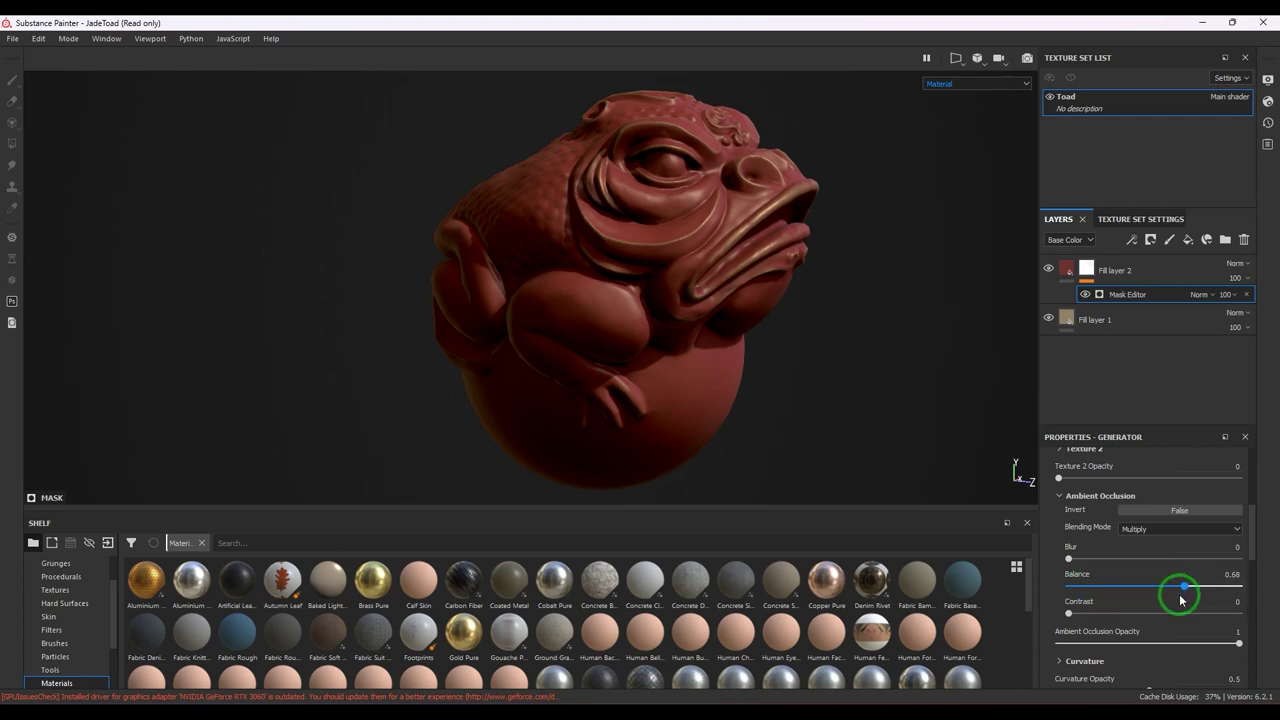
# Step: Set Ambient Occlusion blending to Normal, Invert to True, and balance to 0.19
pyautogui.click(1157, 526)
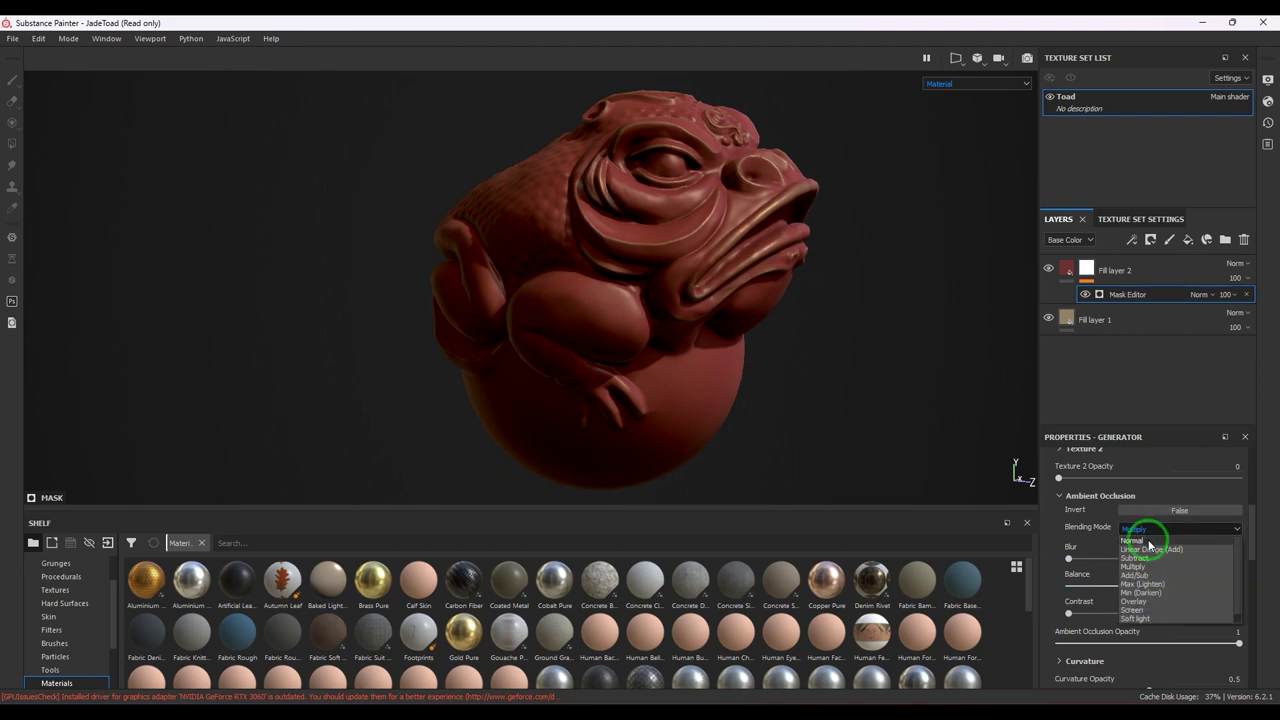
pyautogui.click(1143, 537)
pyautogui.click(1172, 511)
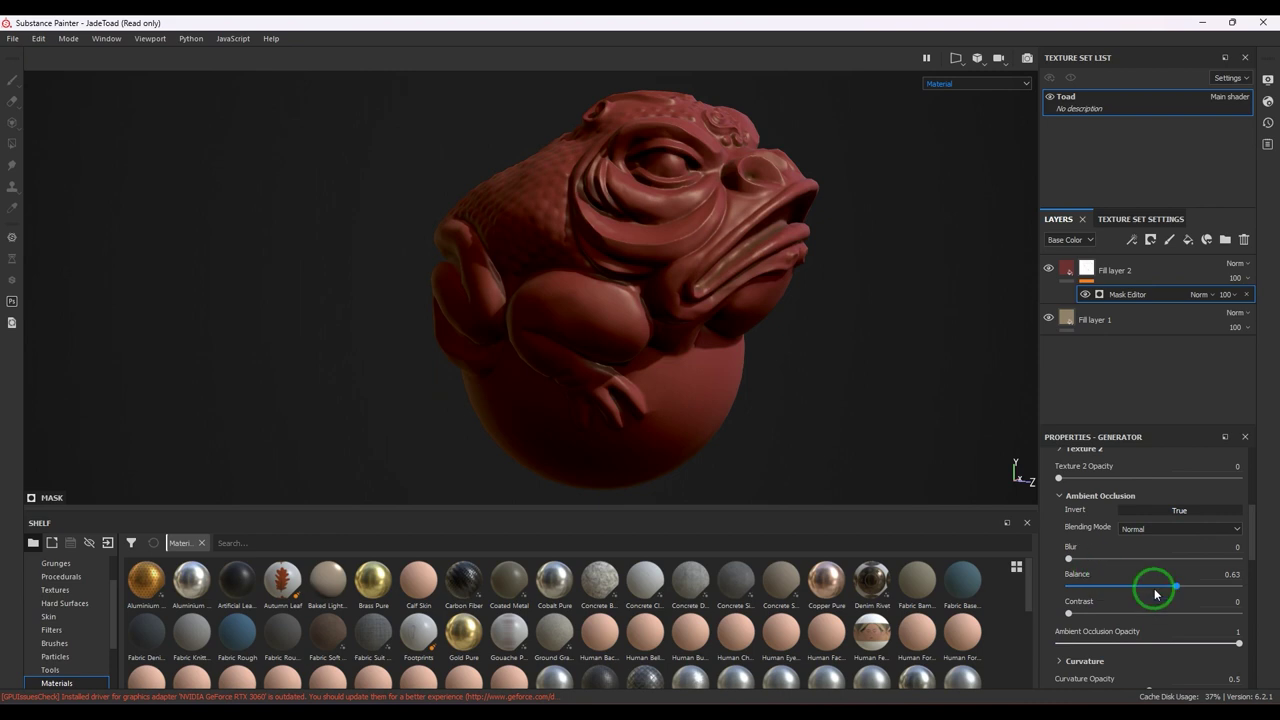
pyautogui.moveTo(1175, 589)
pyautogui.mouseDown()
pyautogui.moveTo(1063, 586)
pyautogui.moveTo(1137, 587)
pyautogui.moveTo(1103, 593)
pyautogui.mouseUp()
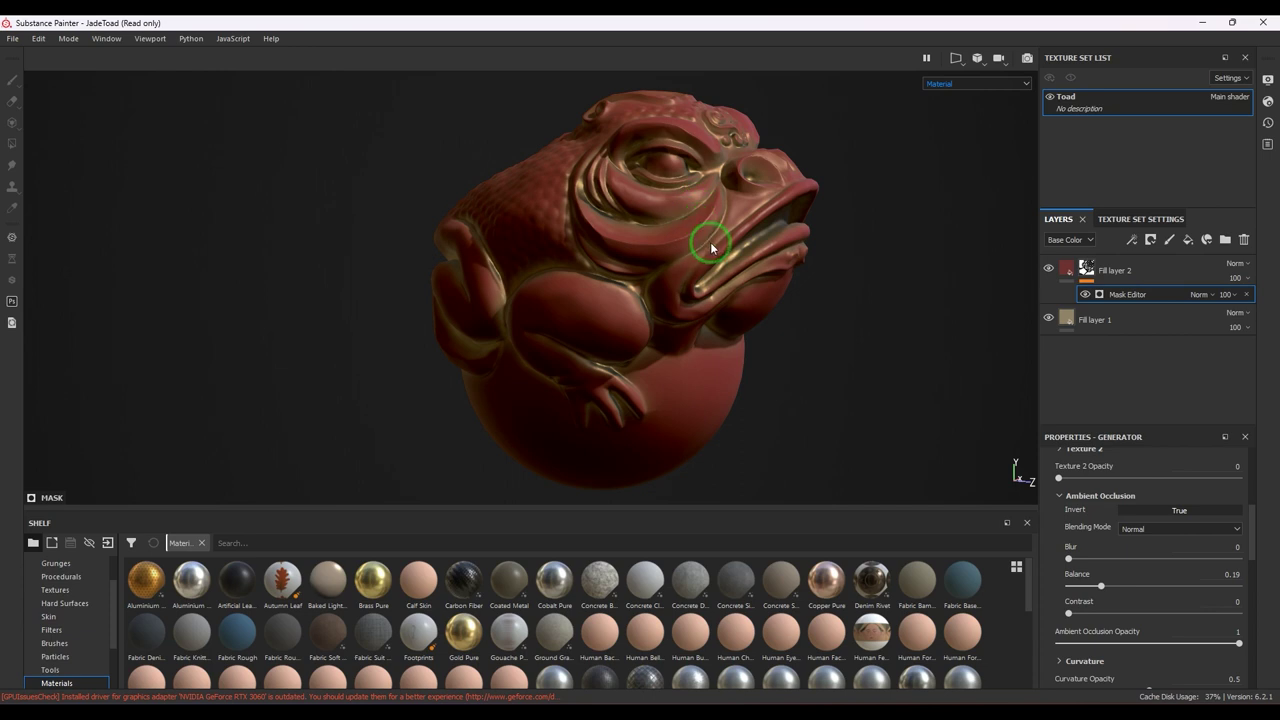
# Step: Compare Multiply and Linear Dodge (Add) blending on the gold edges, settling on Linear Dodge (Add)
pyautogui.click(1194, 536)
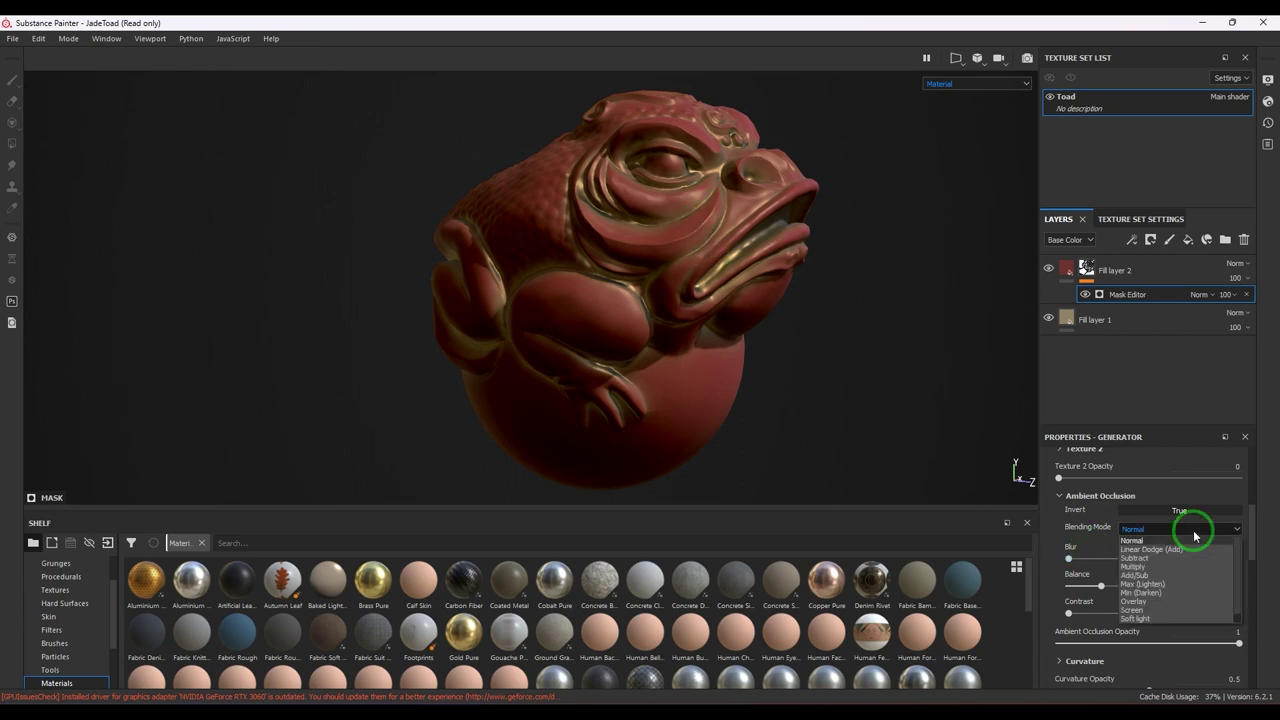
pyautogui.click(1176, 567)
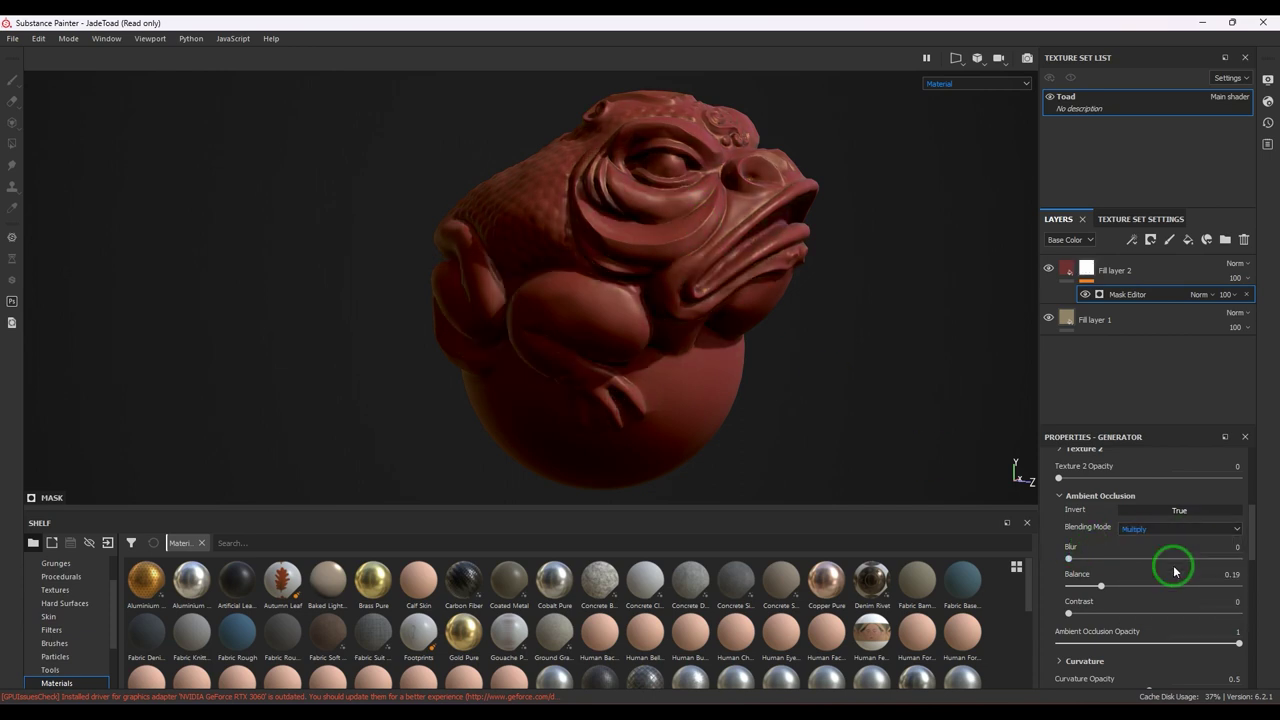
pyautogui.click(1145, 529)
pyautogui.click(1148, 552)
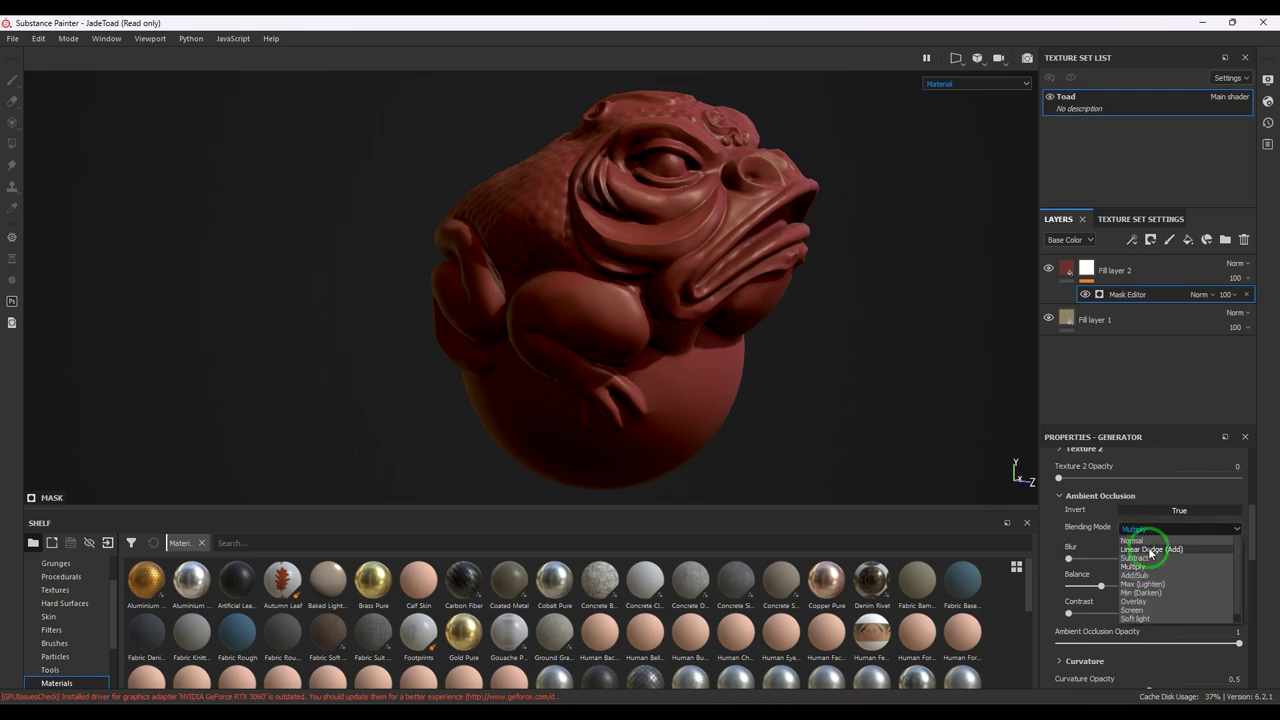
pyautogui.click(699, 297)
pyautogui.keyDown('alt'); pyautogui.moveTo(695, 255); pyautogui.dragTo(700, 285); pyautogui.keyUp('alt')
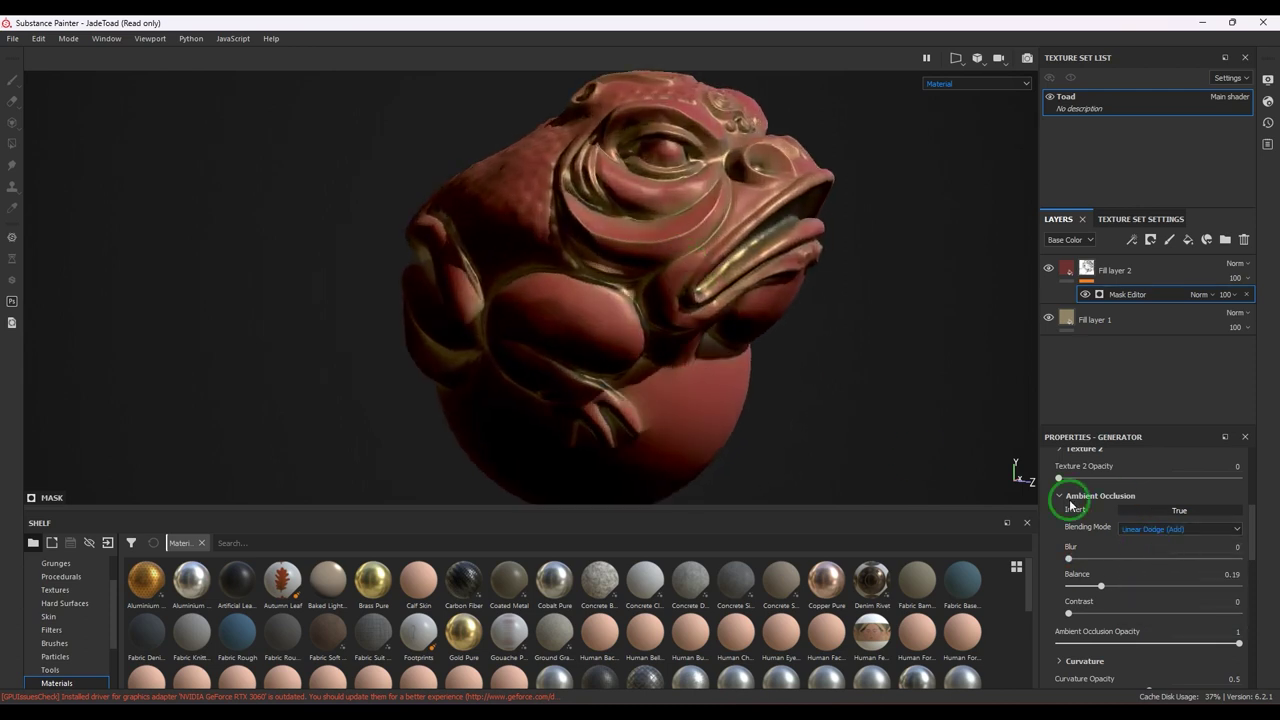
pyautogui.click(1177, 538)
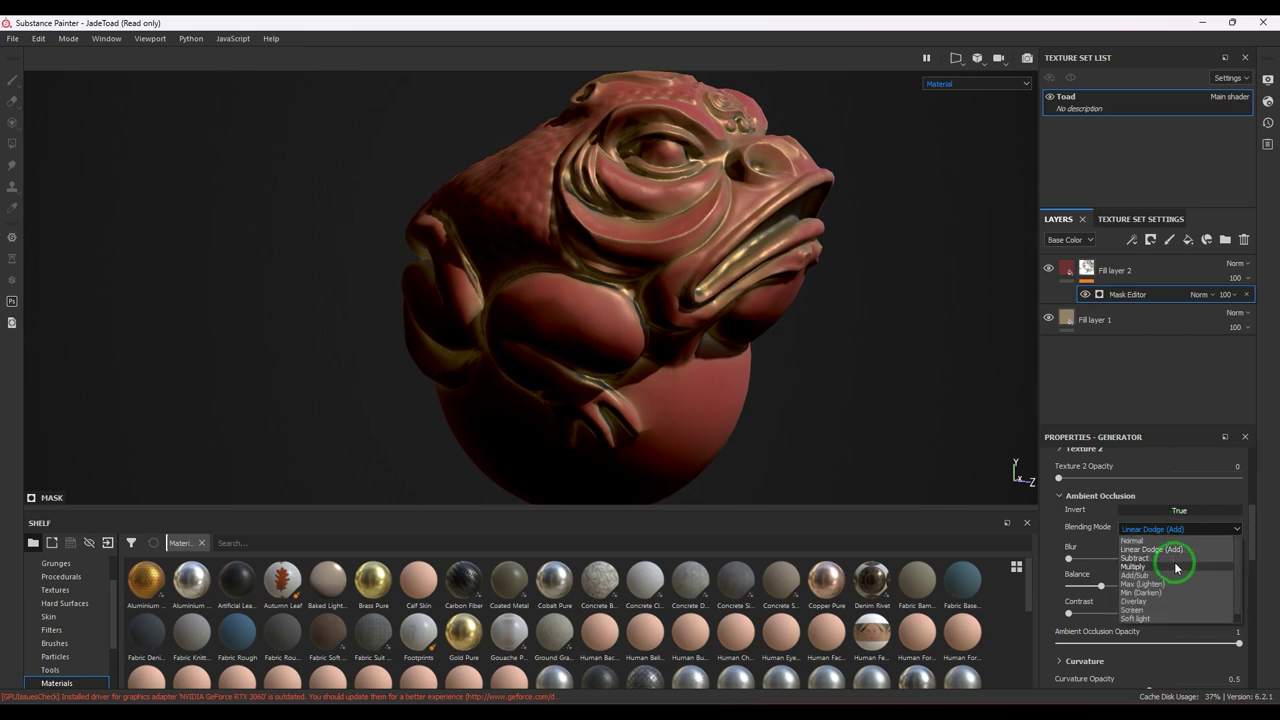
pyautogui.click(1171, 562)
pyautogui.click(678, 338)
pyautogui.click(1125, 528)
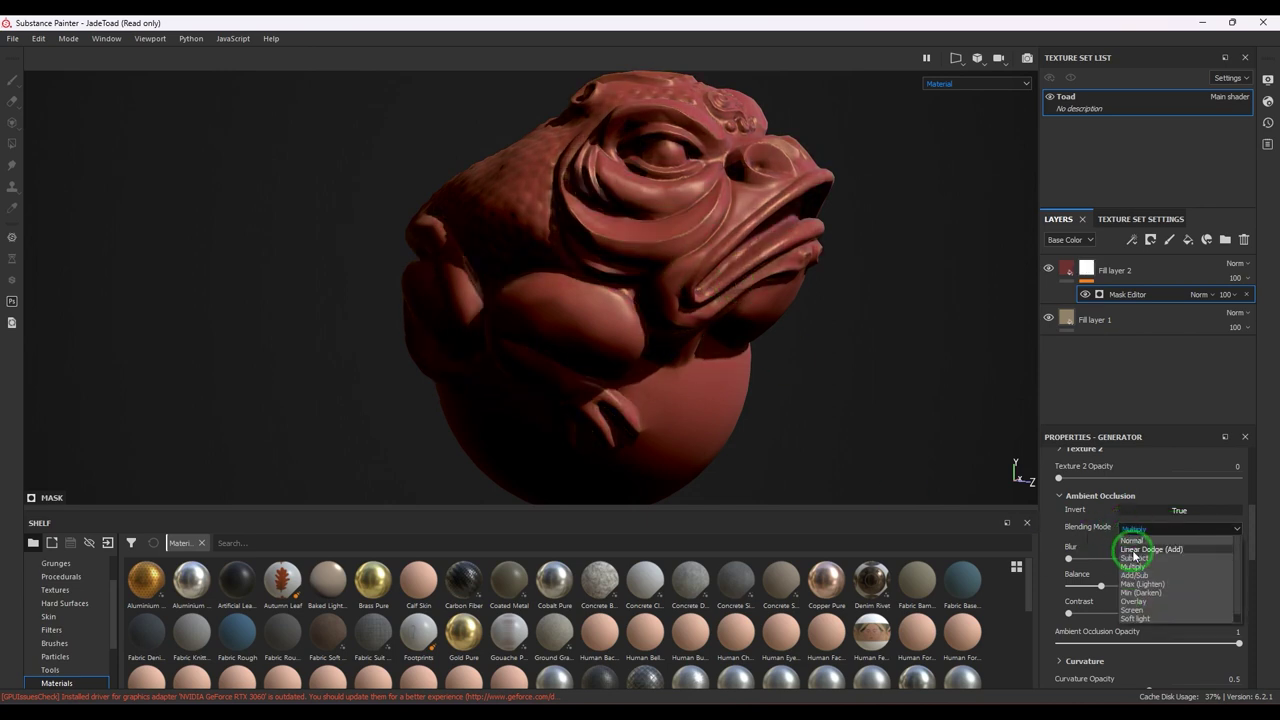
pyautogui.click(1134, 551)
pyautogui.click(819, 360)
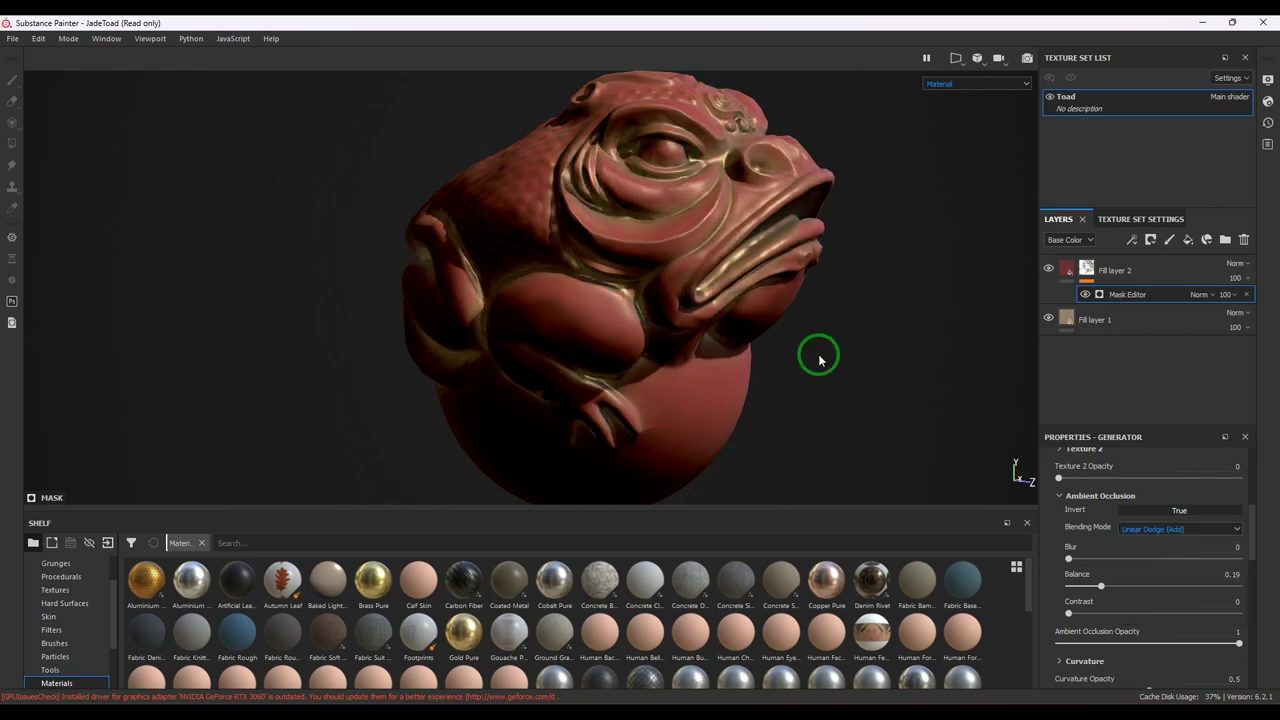
pyautogui.scroll(1, 1131, 563)
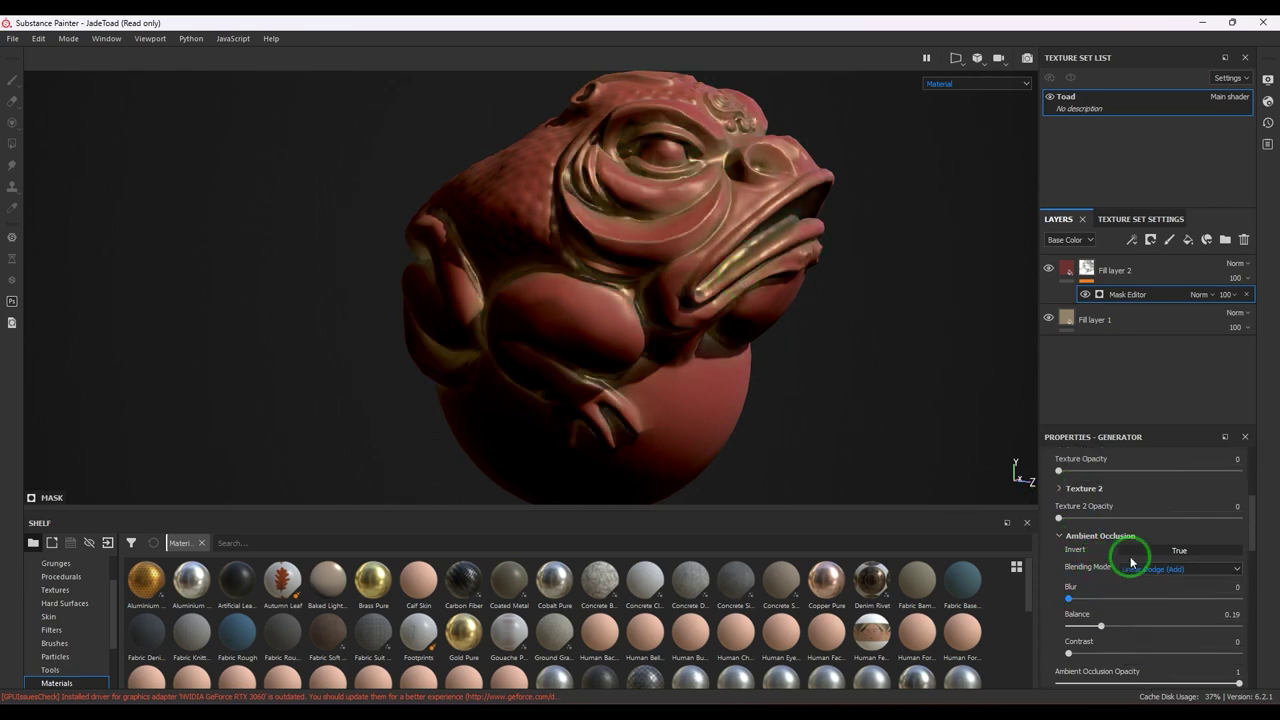
pyautogui.scroll(-2, 1131, 560)
# Step: Preview Ambient Occlusion opacity at full and at 0, and set its contrast to 1
pyautogui.moveTo(1229, 606); pyautogui.dragTo(1046, 600)
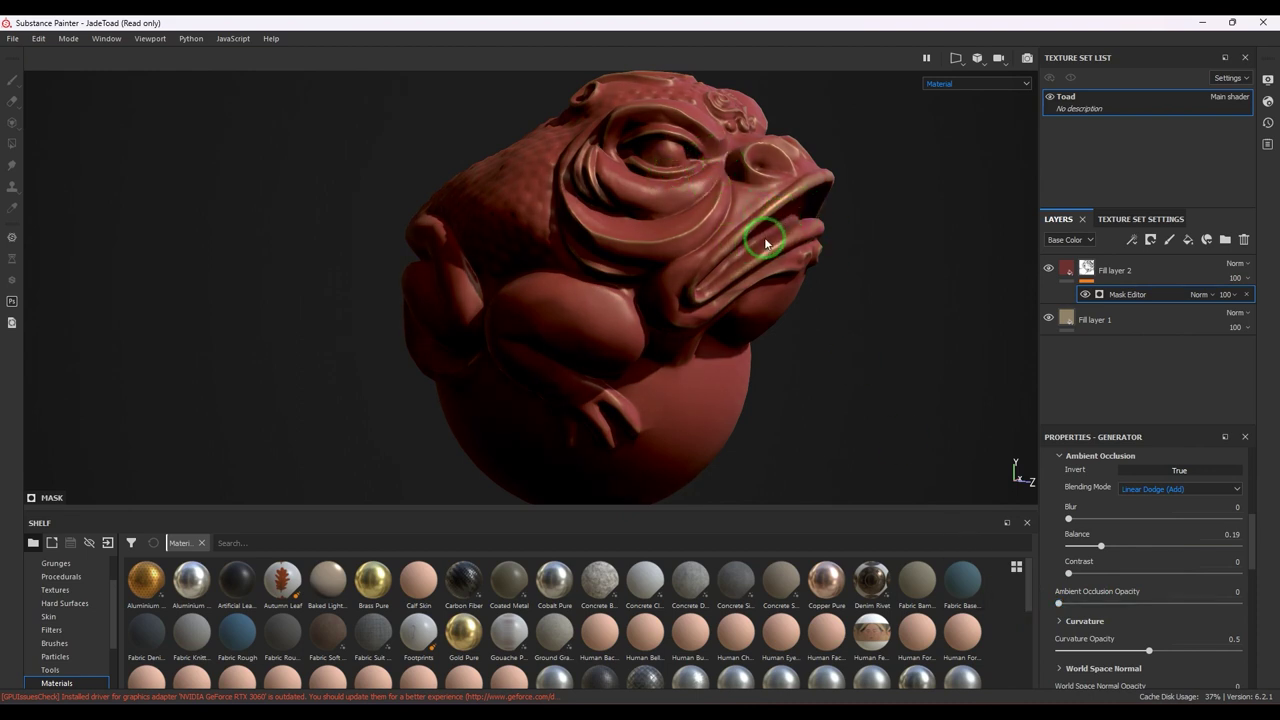
pyautogui.moveTo(1058, 603); pyautogui.dragTo(1240, 604)
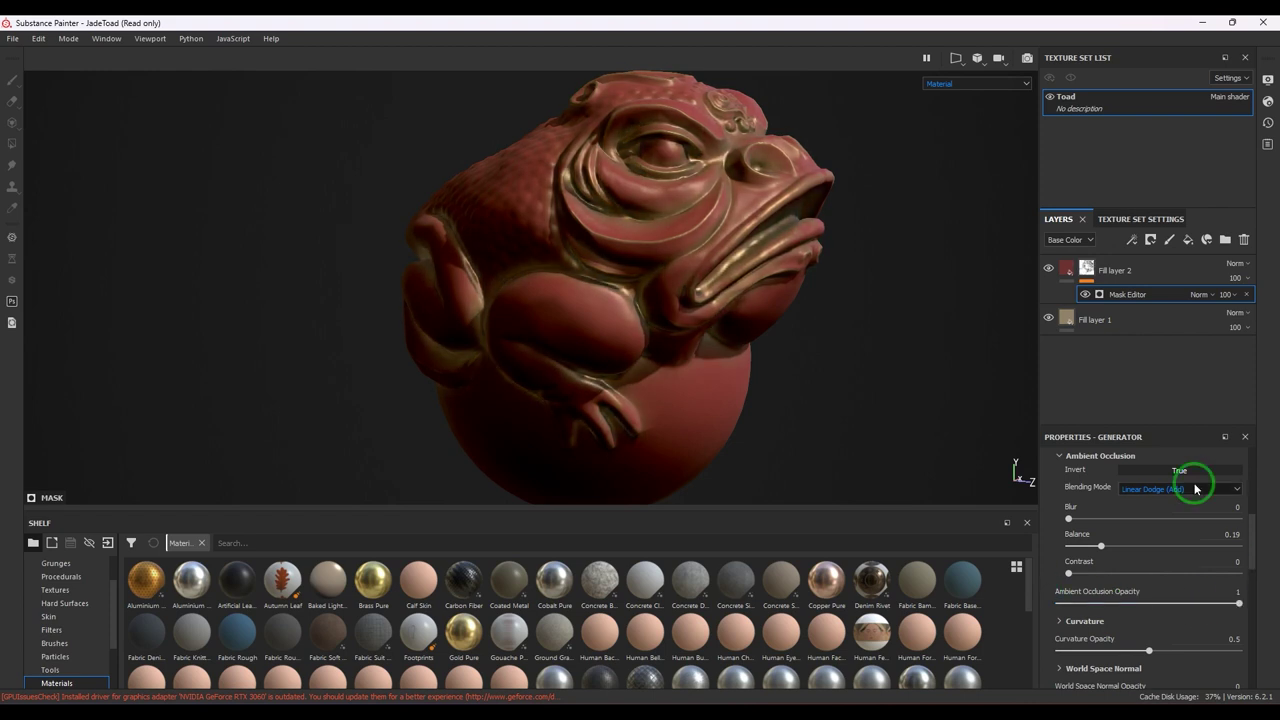
pyautogui.keyDown('alt'); pyautogui.moveTo(840, 323); pyautogui.dragTo(870, 300); pyautogui.keyUp('alt')
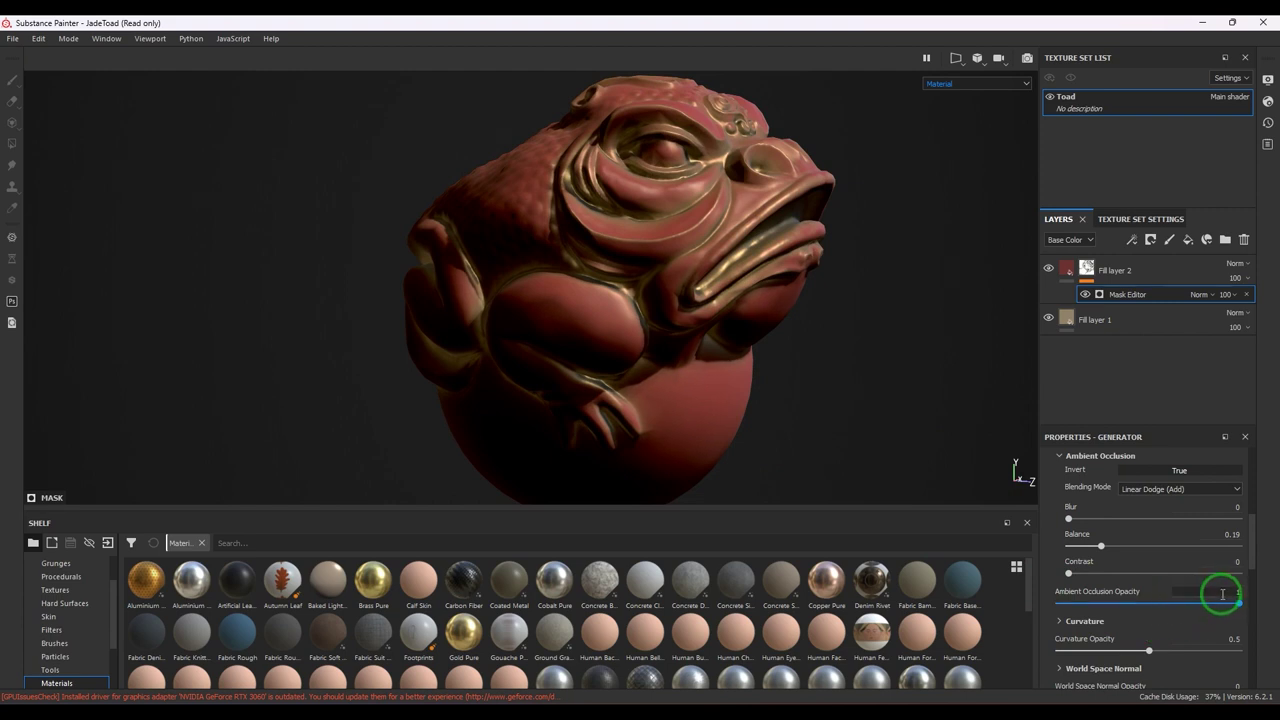
pyautogui.moveTo(1050, 579)
pyautogui.mouseDown()
pyautogui.moveTo(1276, 572)
pyautogui.moveTo(980, 572)
pyautogui.mouseUp()
# Step: Lower the Ambient Occlusion balance and drop its opacity to 0, leaving the toad plain red
pyautogui.moveTo(1074, 549)
pyautogui.mouseDown()
pyautogui.moveTo(1180, 543)
pyautogui.moveTo(1086, 550)
pyautogui.moveTo(1157, 549)
pyautogui.moveTo(1100, 551)
pyautogui.moveTo(1074, 524)
pyautogui.moveTo(1151, 517)
pyautogui.moveTo(1006, 523)
pyautogui.mouseUp()
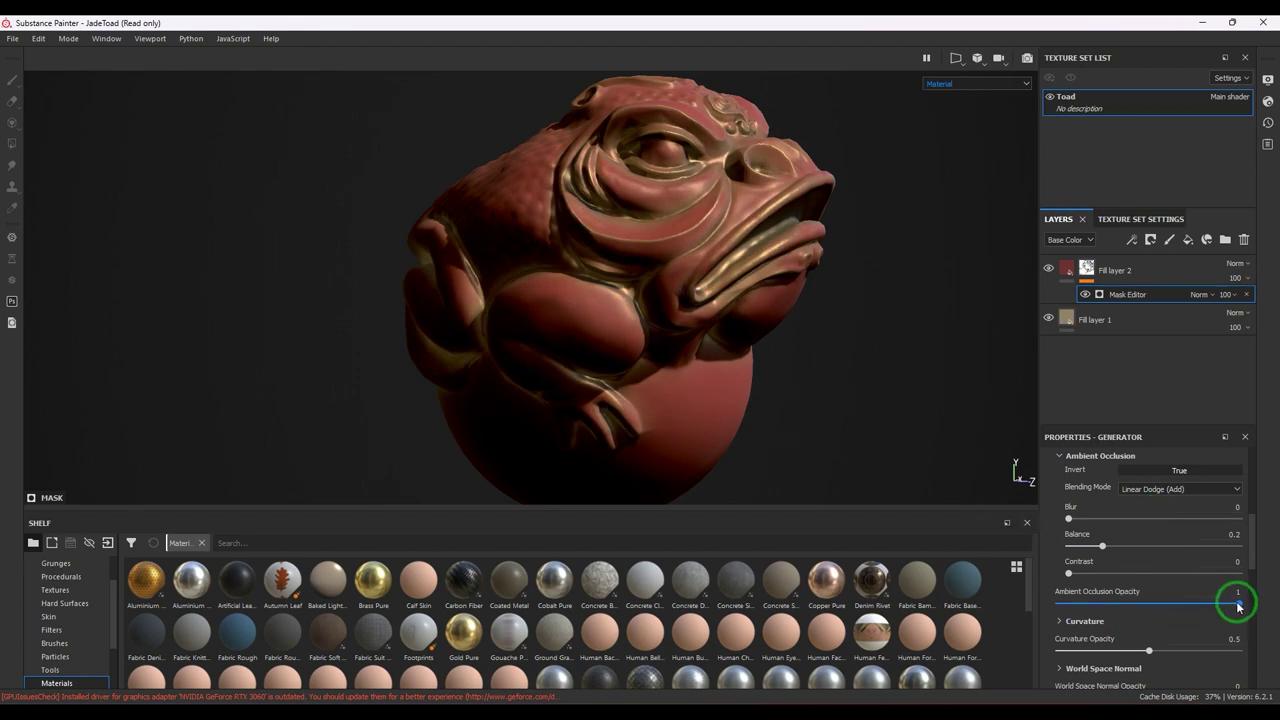
pyautogui.keyDown('alt'); pyautogui.moveTo(768, 429); pyautogui.dragTo(832, 462); pyautogui.keyUp('alt')
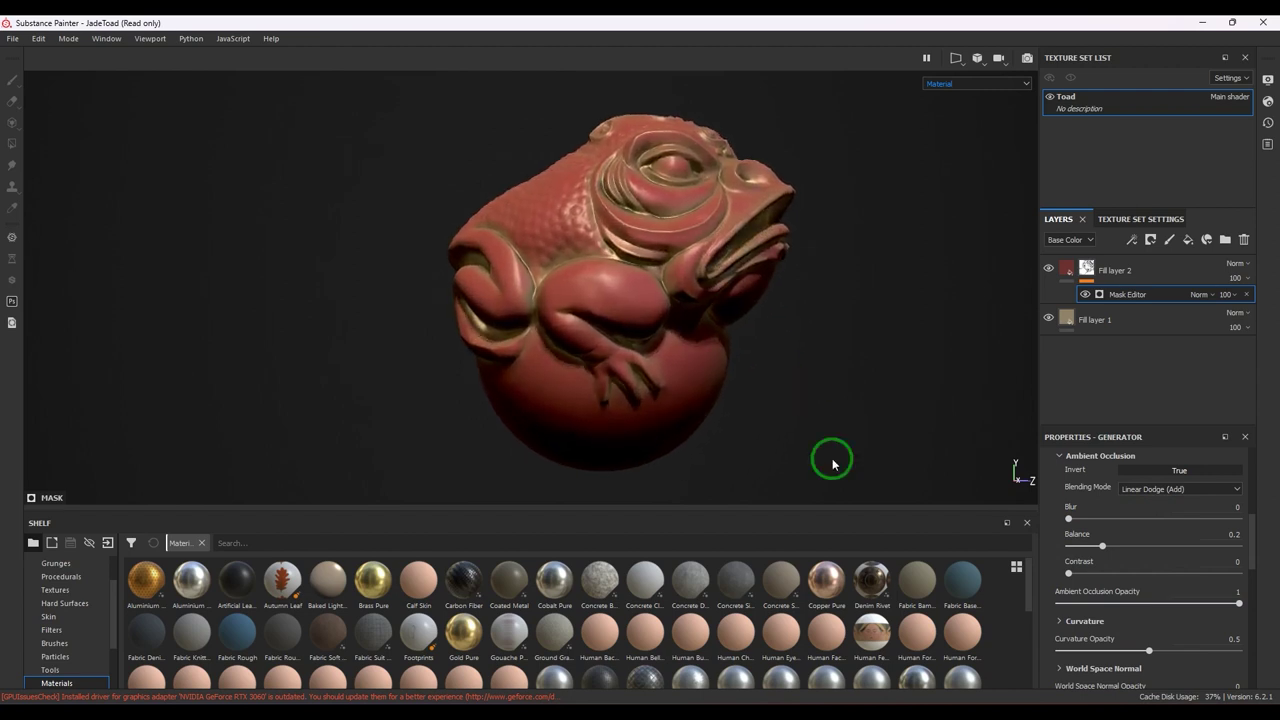
pyautogui.moveTo(1234, 603); pyautogui.dragTo(1014, 600)
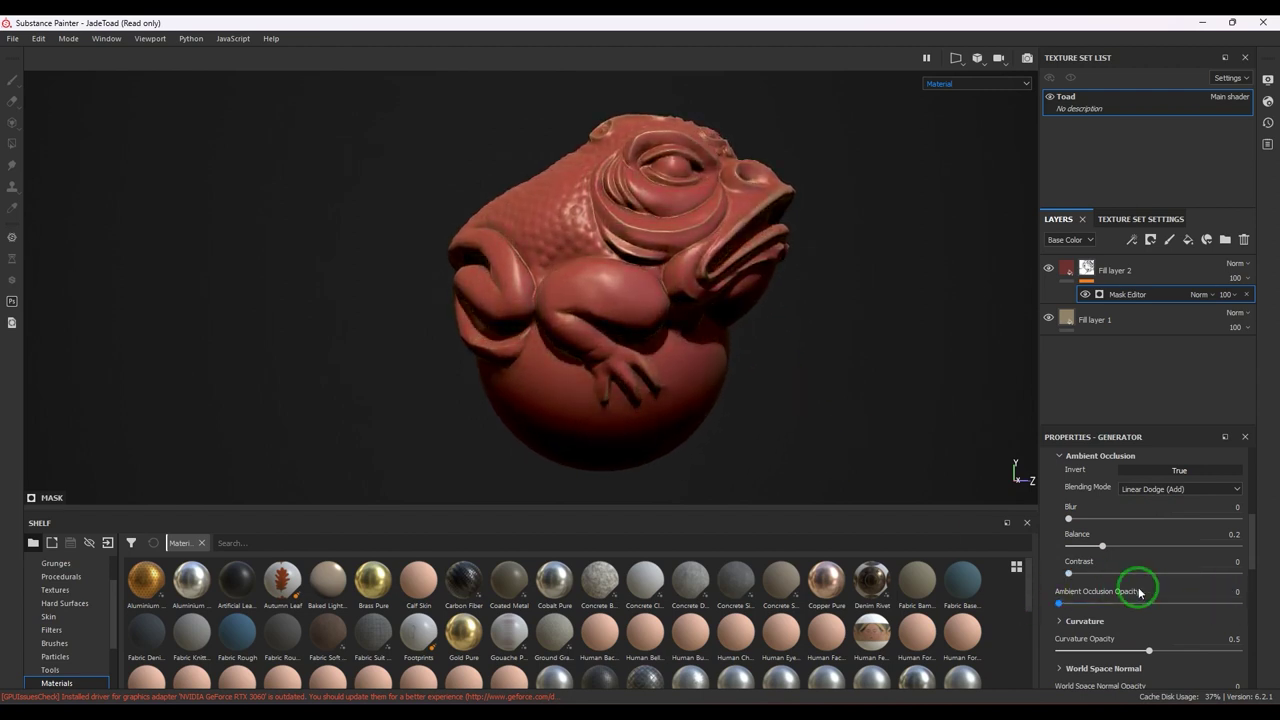
pyautogui.scroll(1, 1138, 590)
# Step: Raise the mask's Curvature opacity to 1 and expand the Curvature settings
pyautogui.click(1062, 497)
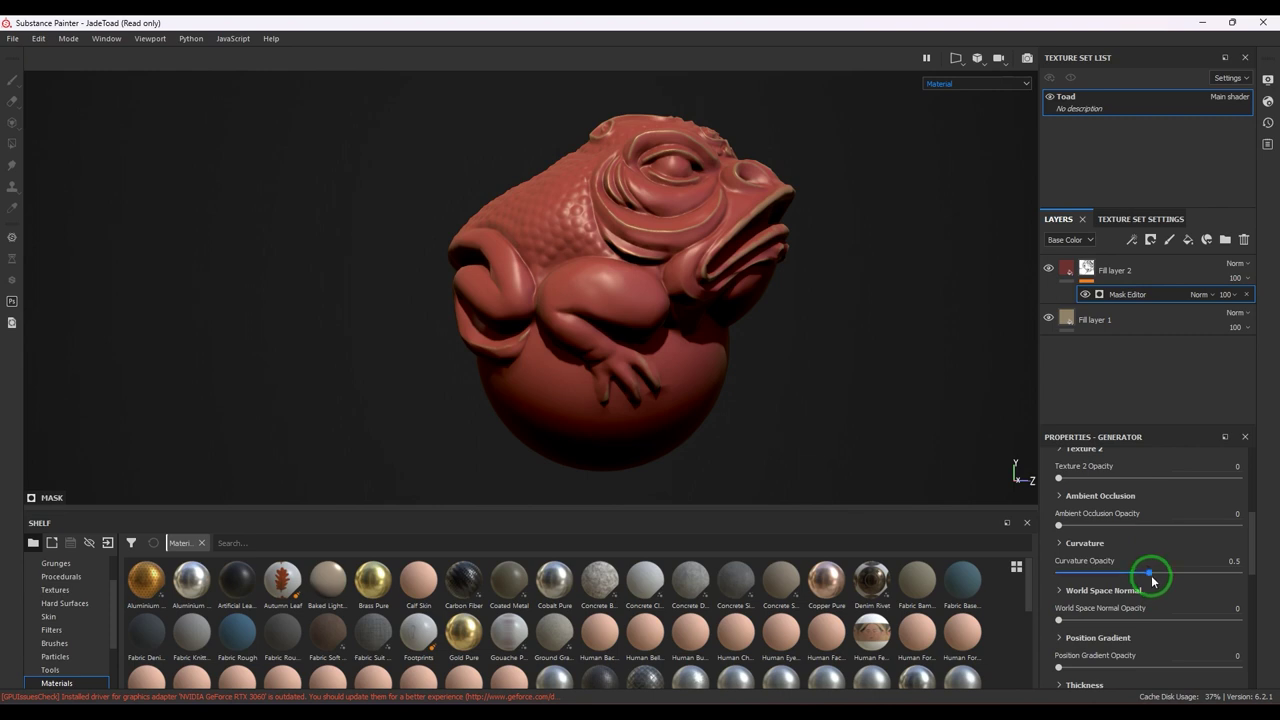
pyautogui.moveTo(1150, 576); pyautogui.dragTo(1266, 574)
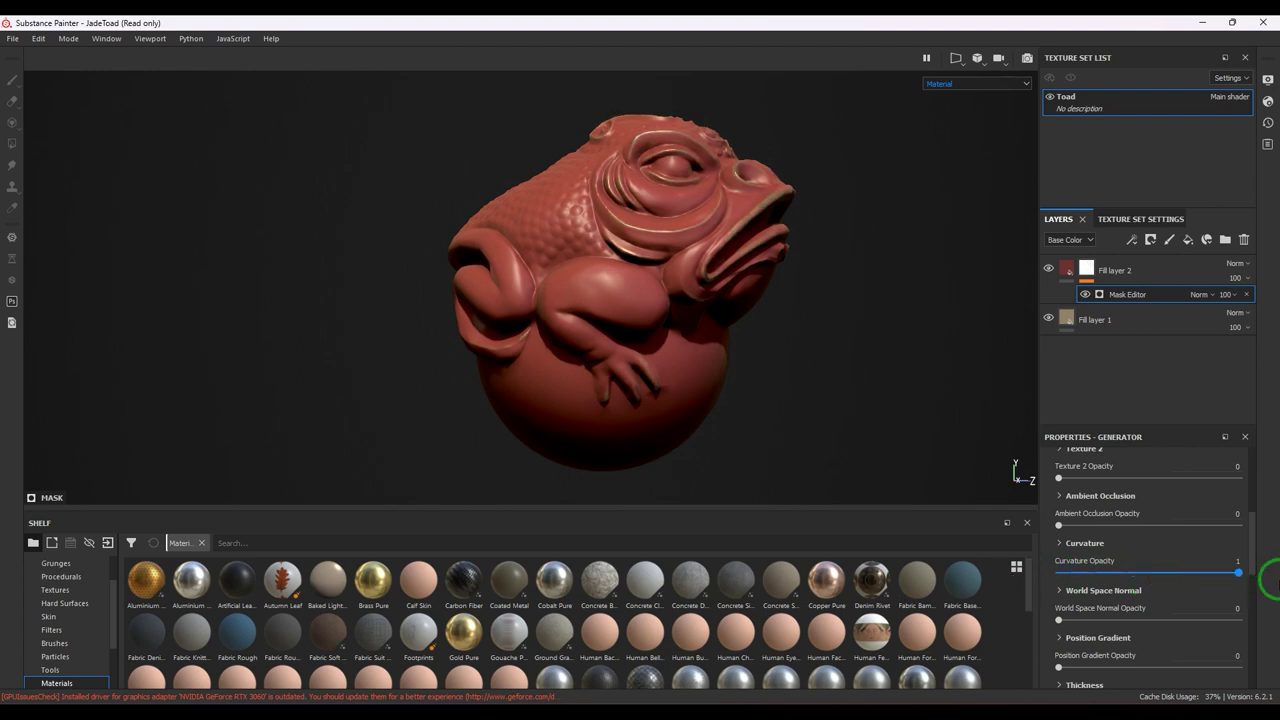
pyautogui.click(1070, 619)
pyautogui.click(1067, 553)
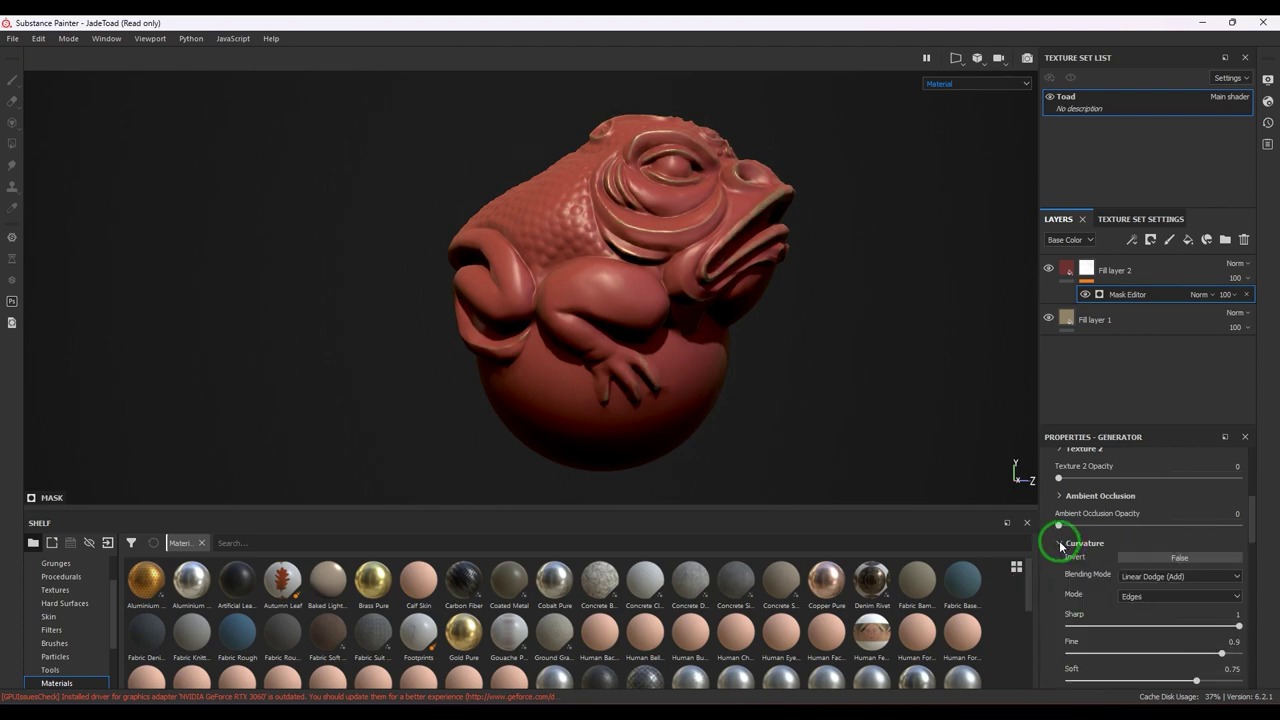
pyautogui.scroll(-5, 1060, 548)
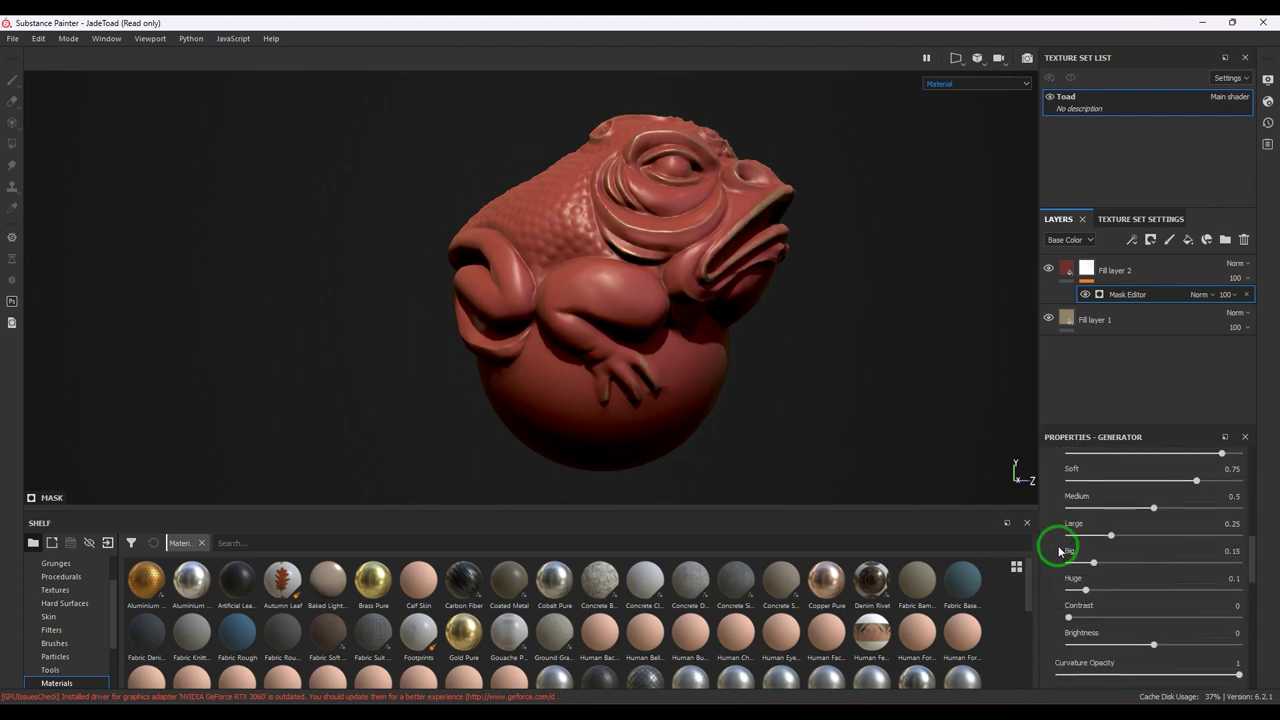
pyautogui.scroll(1, 1103, 586)
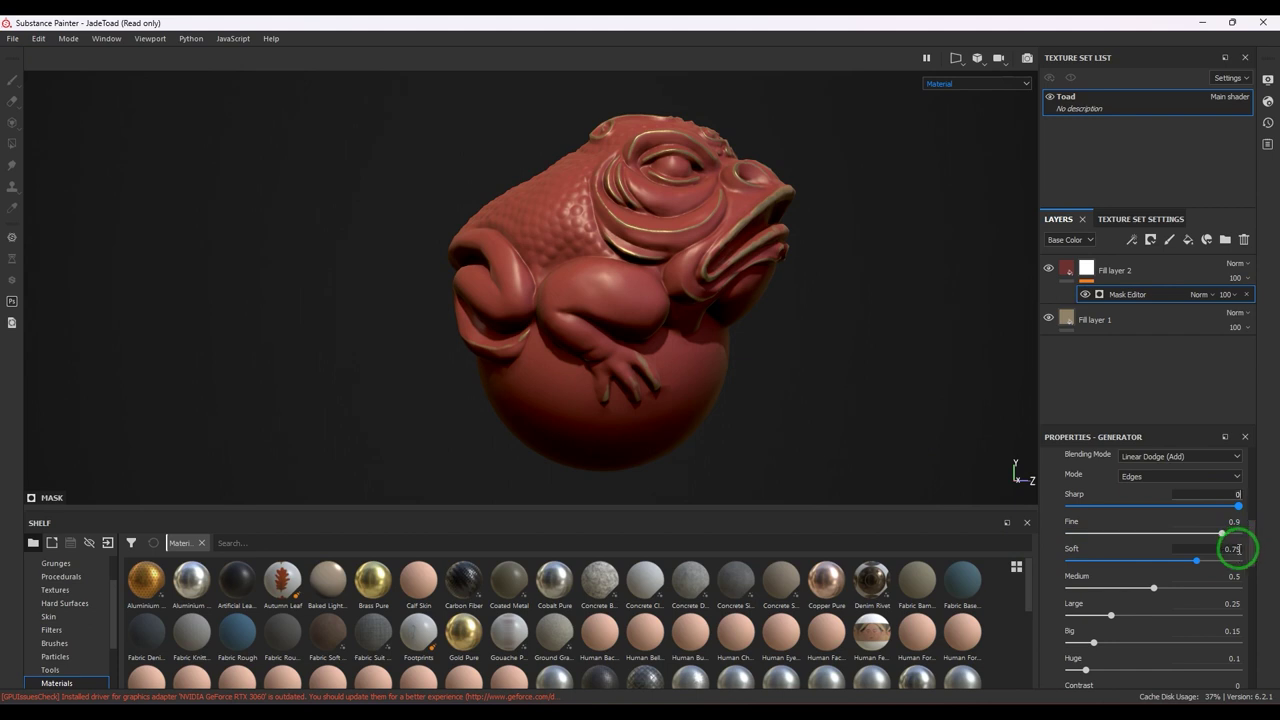
# Step: Set all seven Curvature edge levels, Sharp through Huge, to 0
pyautogui.click(1222, 535)
pyautogui.write('0')
pyautogui.press('Tab')
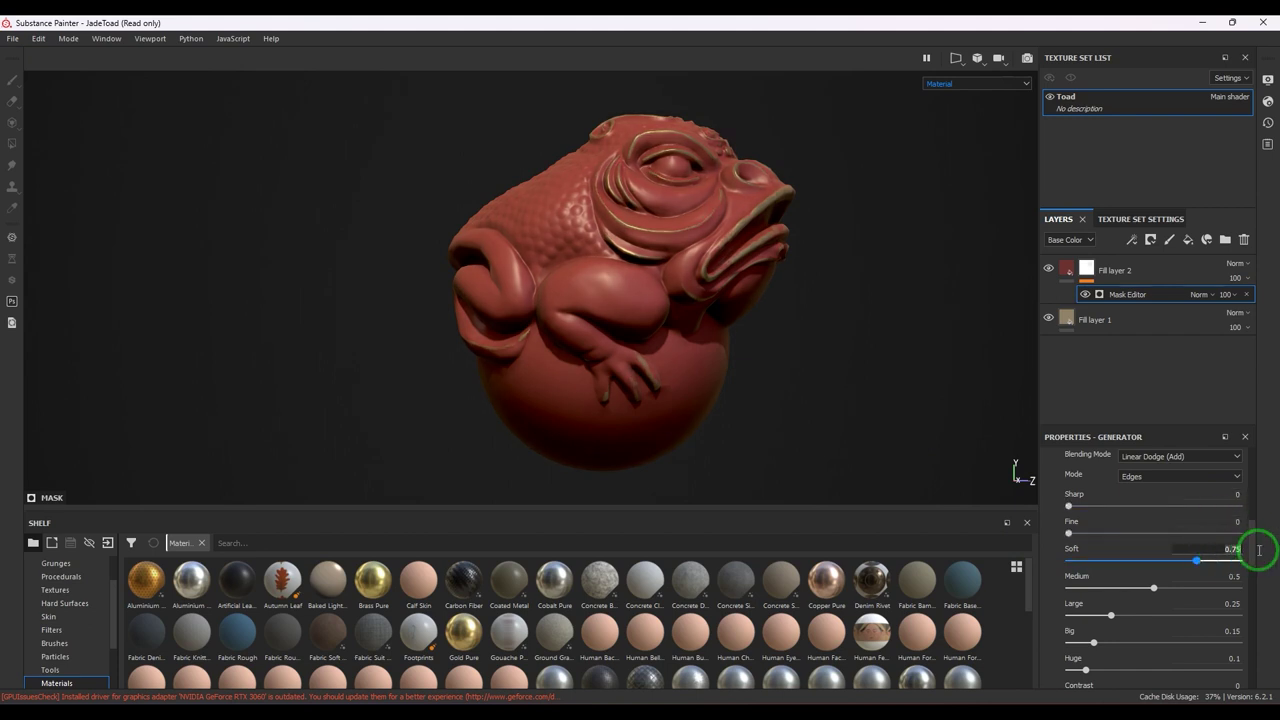
pyautogui.write('0')
pyautogui.press('Tab')
pyautogui.write('0')
pyautogui.press('Tab')
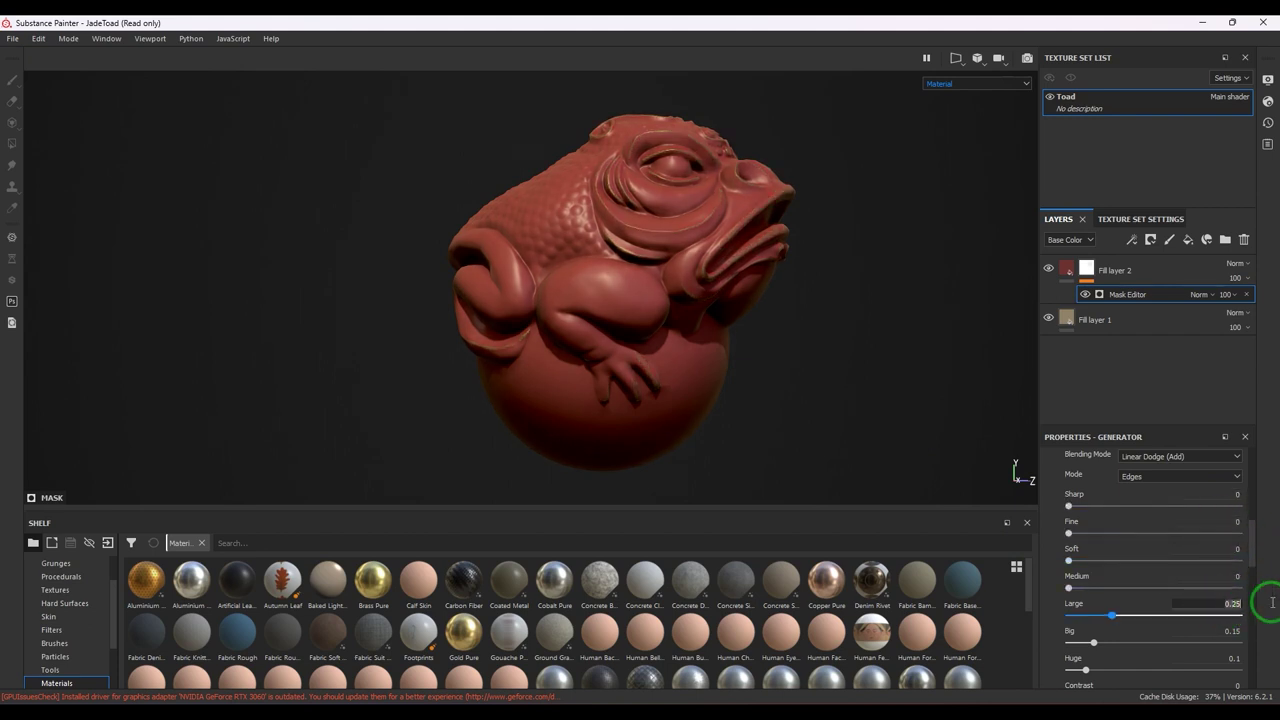
pyautogui.write('0')
pyautogui.press('Tab')
pyautogui.write('0')
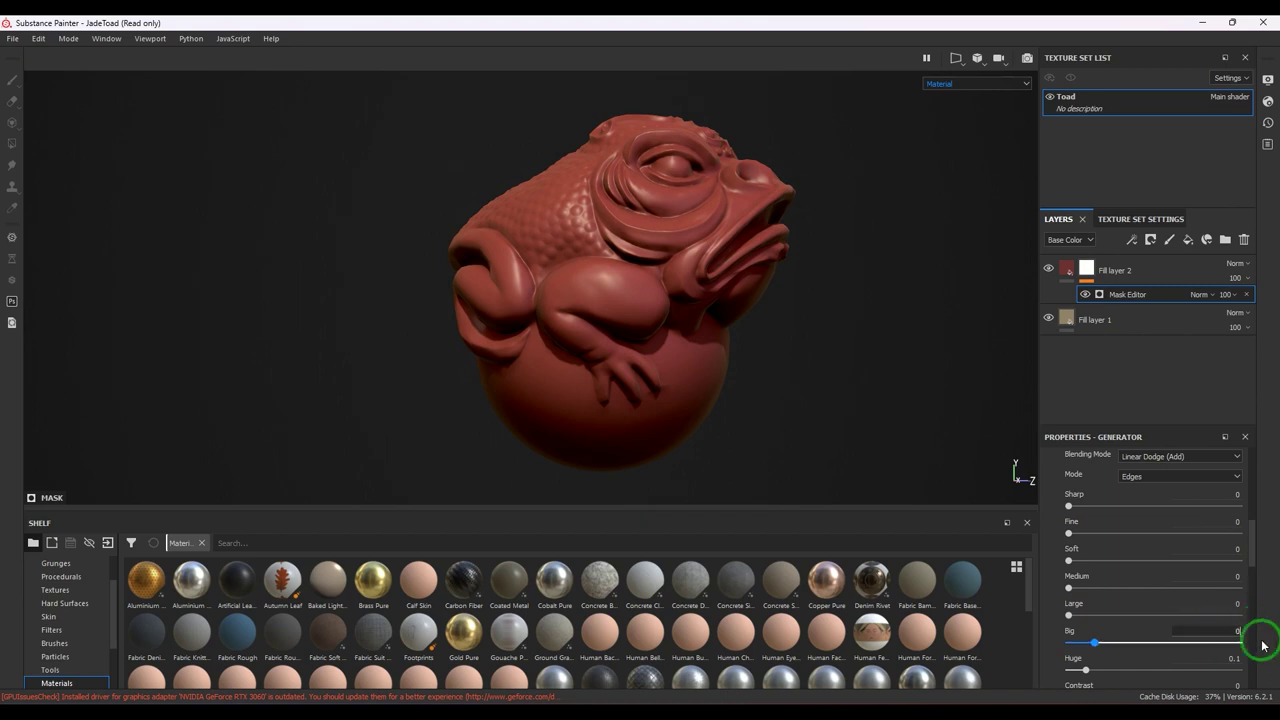
pyautogui.press('Tab')
pyautogui.write('0')
pyautogui.press('Tab')
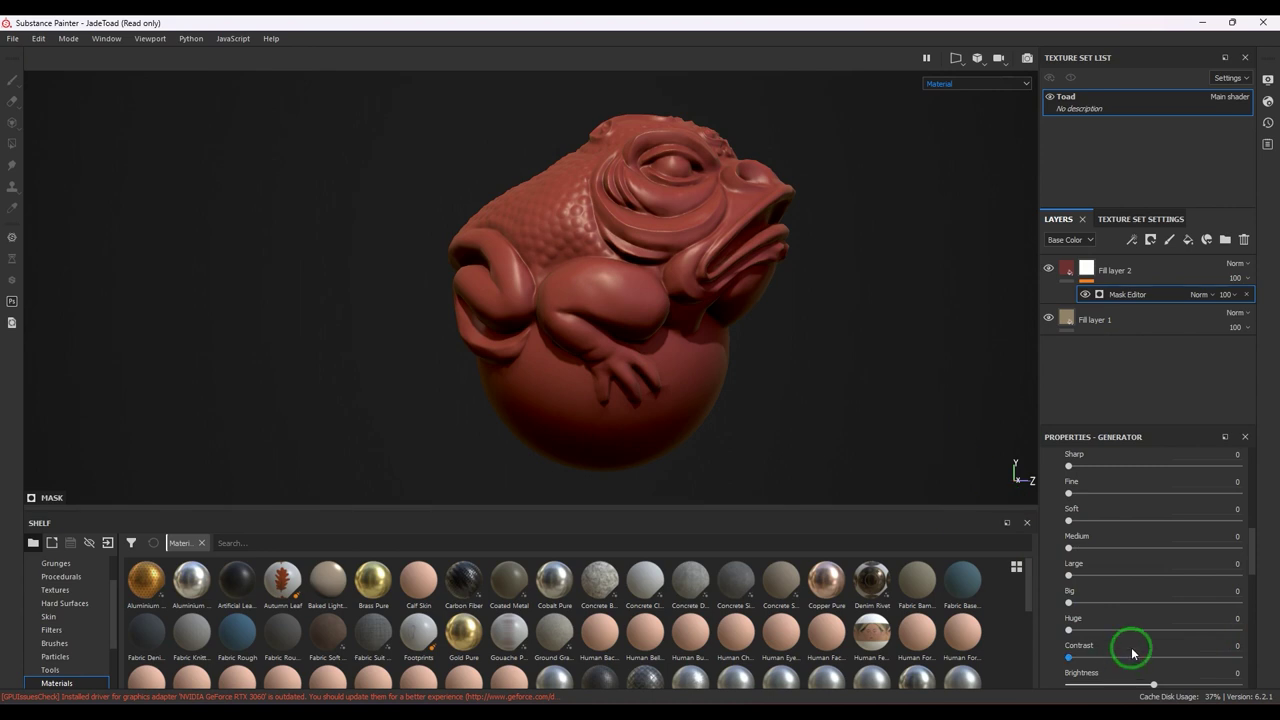
# Step: Preview and reset the Huge, Large and Soft edge levels, then zoom onto the toad's head
pyautogui.moveTo(1069, 633); pyautogui.dragTo(1243, 640)
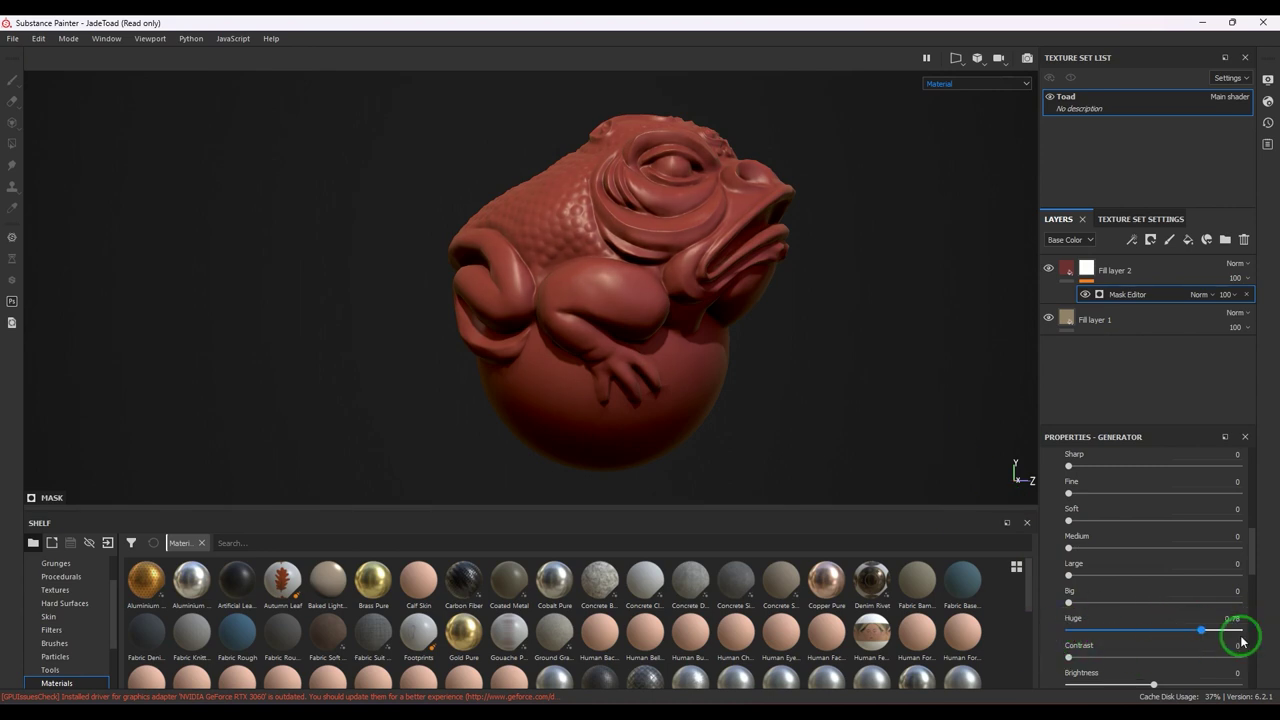
pyautogui.hotkey('ctrl', 'z')
pyautogui.click(1096, 526)
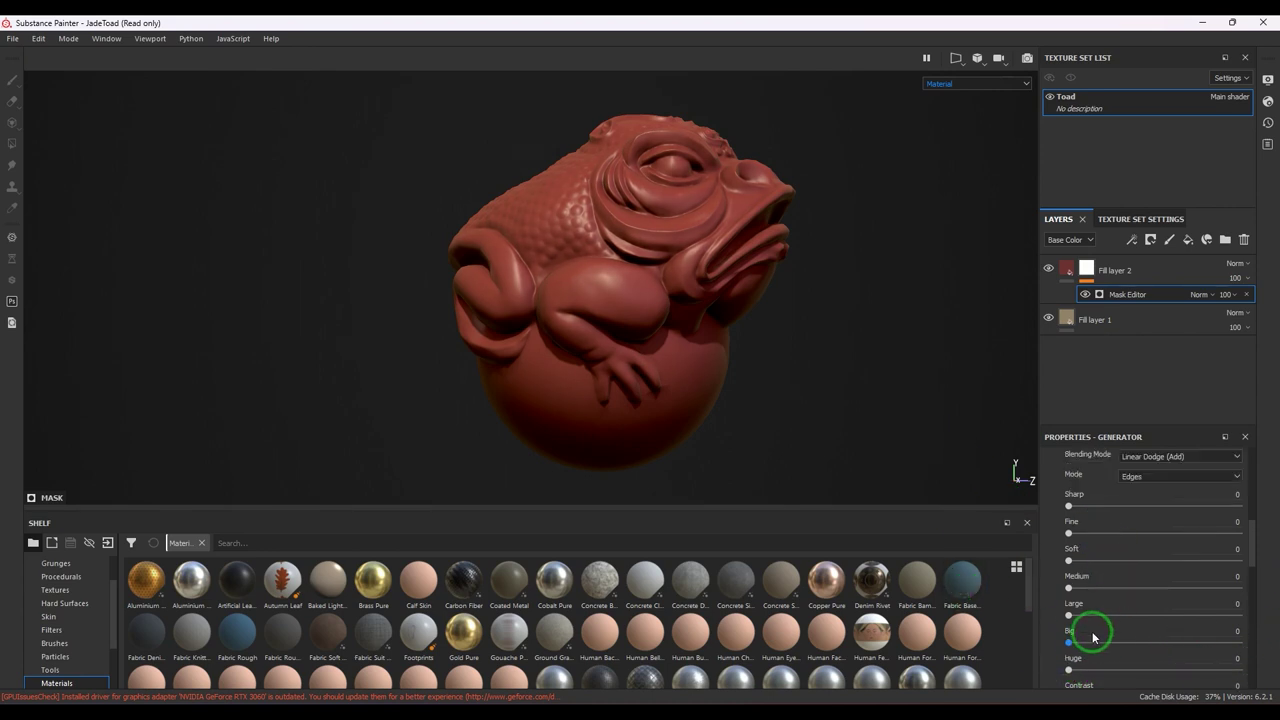
pyautogui.click(1074, 617)
pyautogui.moveTo(1074, 617); pyautogui.dragTo(1043, 603)
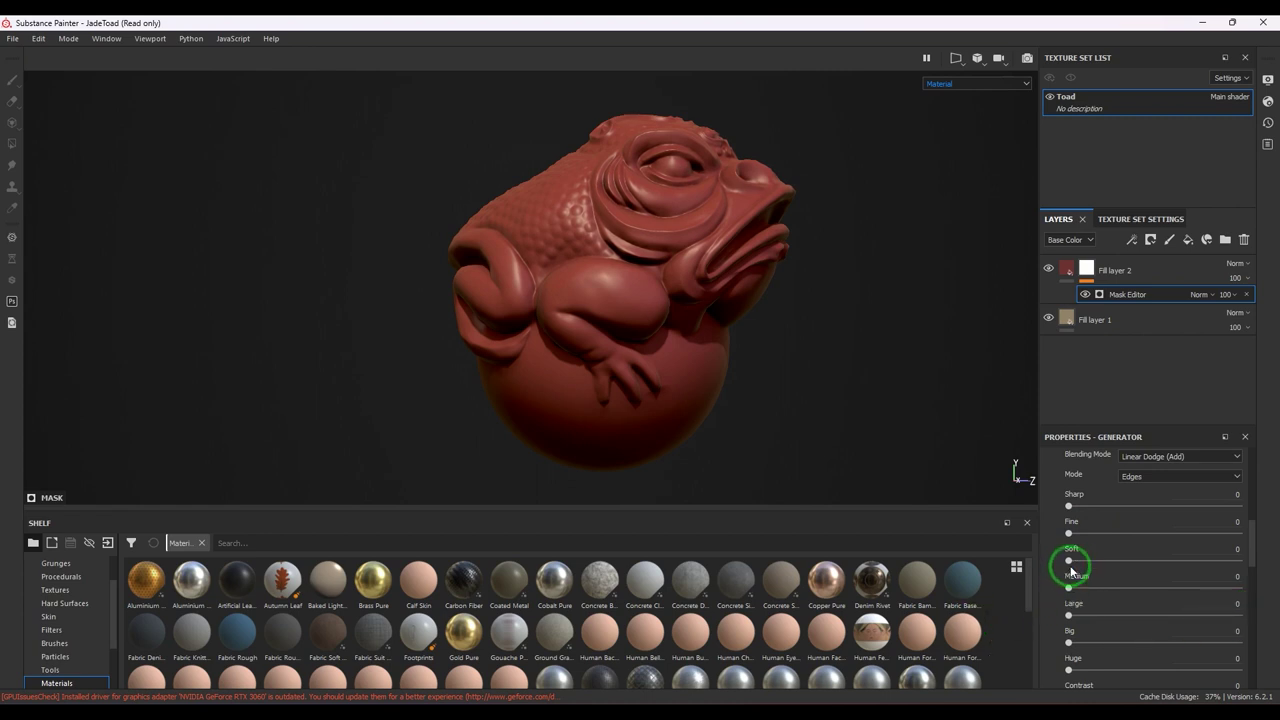
pyautogui.moveTo(1074, 563); pyautogui.dragTo(1034, 563)
pyautogui.keyDown('alt'); pyautogui.moveTo(646, 371); pyautogui.dragTo(777, 457); pyautogui.keyUp('alt')
pyautogui.keyDown('alt'); pyautogui.moveTo(777, 457); pyautogui.dragTo(779, 339, button='right'); pyautogui.keyUp('alt')
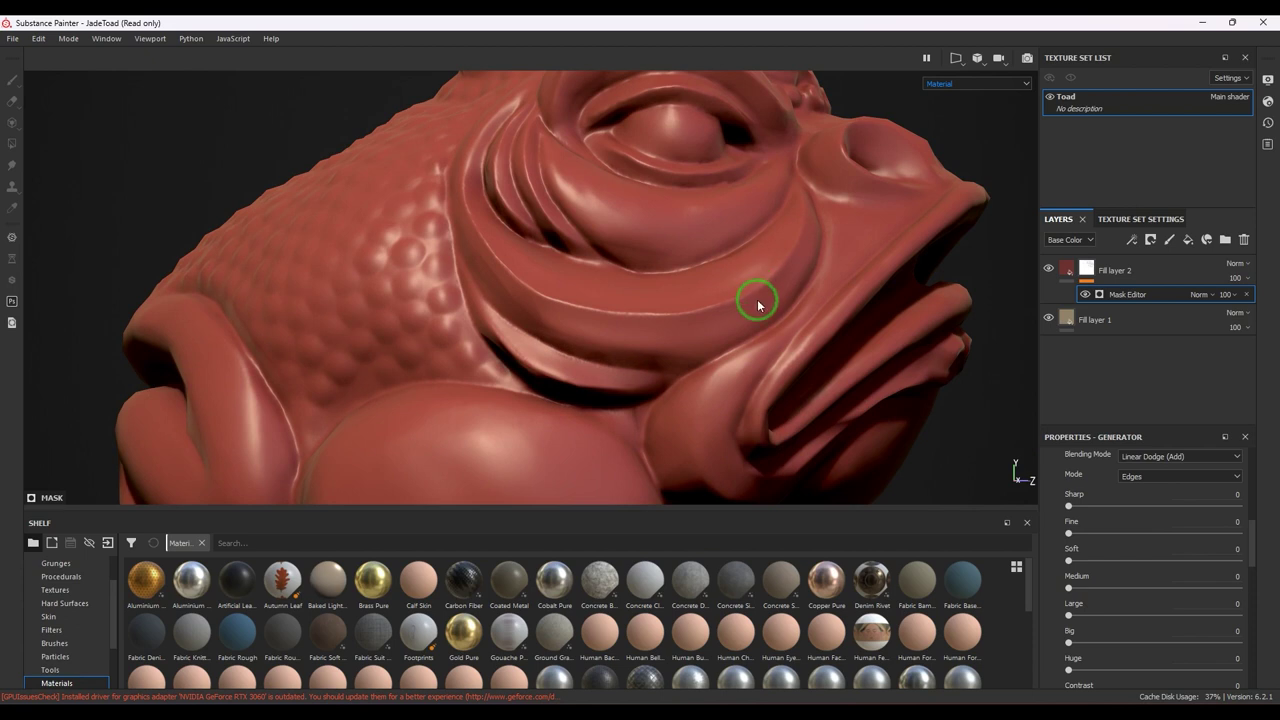
# Step: Compare the Sharp, Fine, Soft, Medium and Large edge highlights, leaving only Big at 1
pyautogui.moveTo(1069, 507); pyautogui.dragTo(1200, 500)
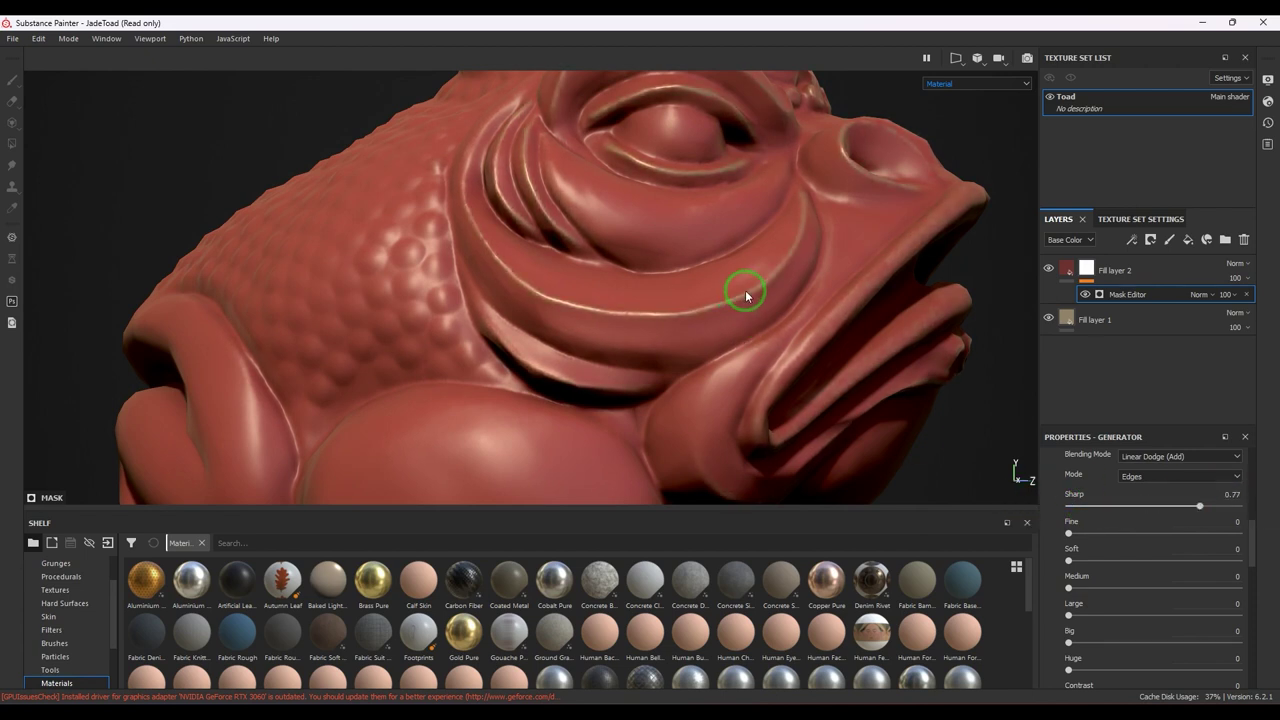
pyautogui.moveTo(1106, 500); pyautogui.dragTo(1279, 535)
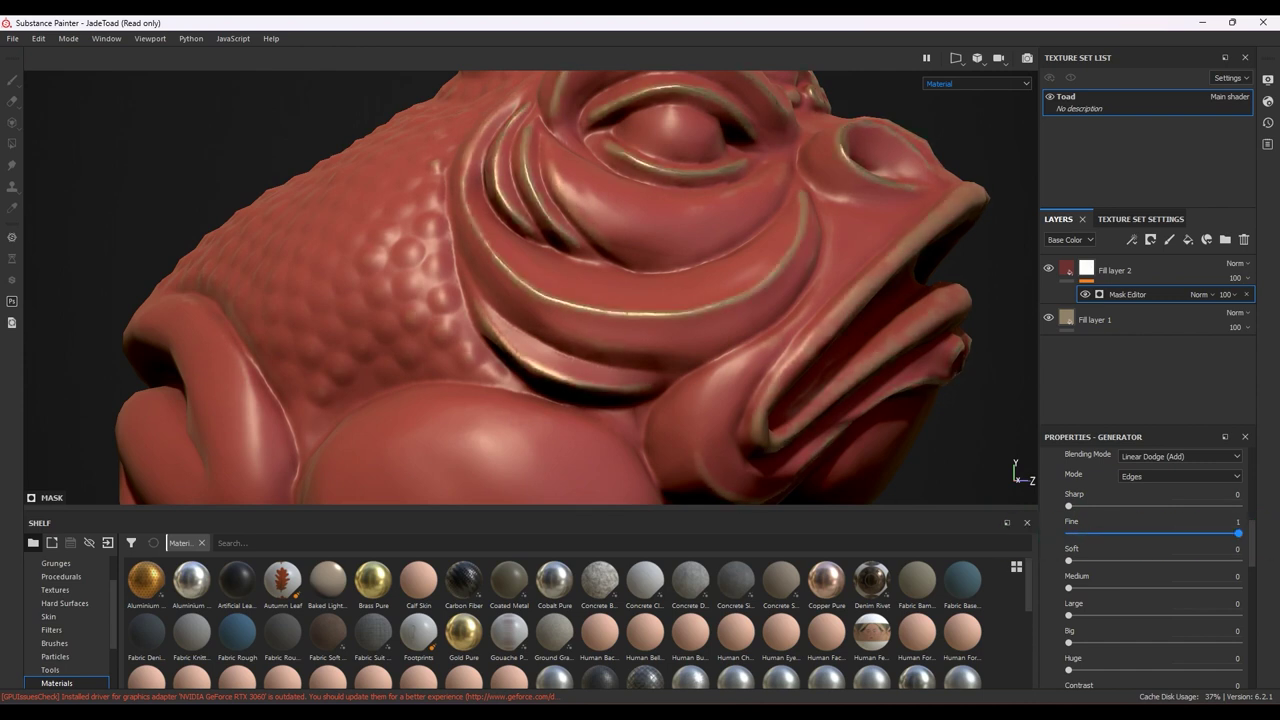
pyautogui.moveTo(1145, 545); pyautogui.dragTo(1050, 534)
pyautogui.moveTo(1068, 507); pyautogui.dragTo(884, 495)
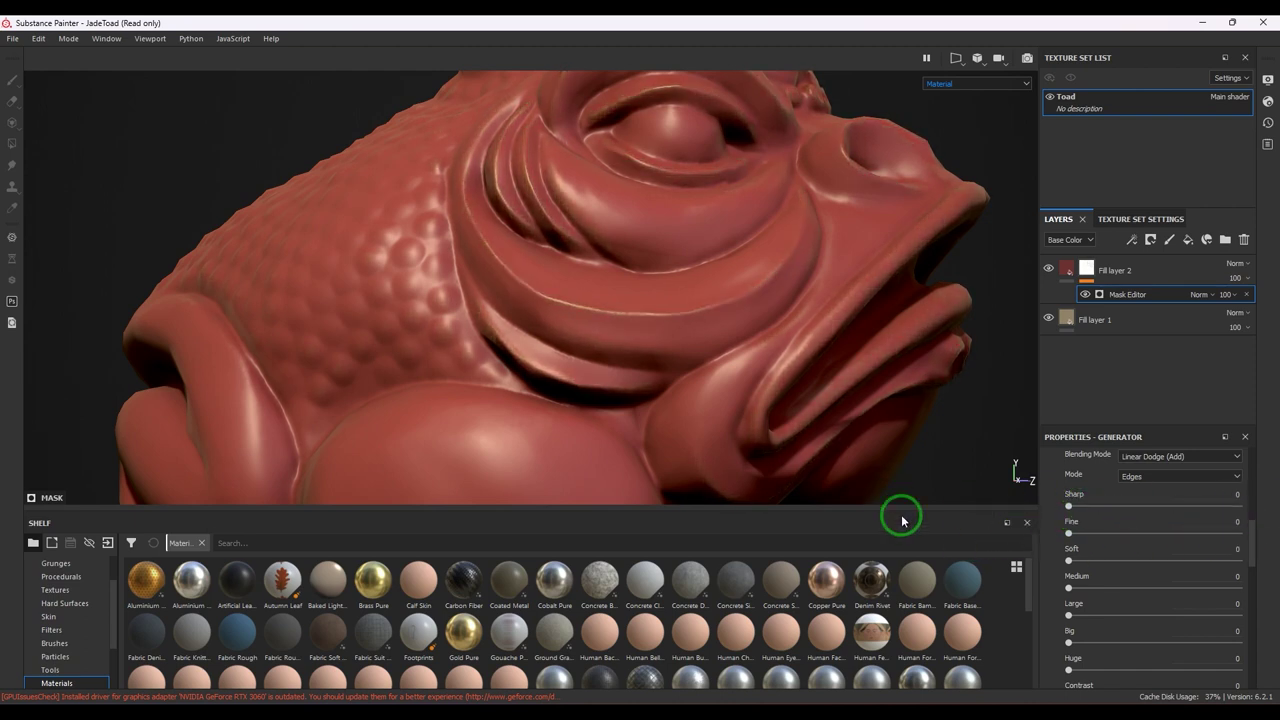
pyautogui.moveTo(1067, 563); pyautogui.dragTo(994, 563)
pyautogui.moveTo(1063, 586); pyautogui.dragTo(1272, 588)
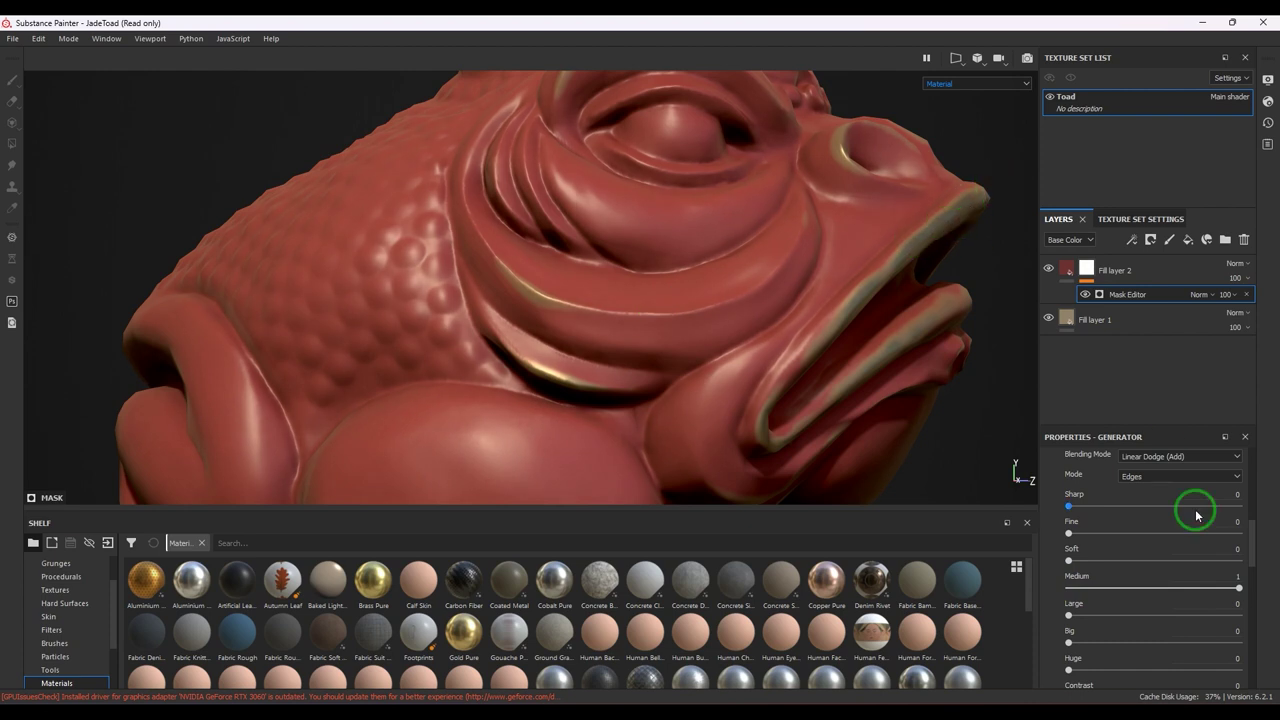
pyautogui.moveTo(1237, 587); pyautogui.dragTo(1185, 612)
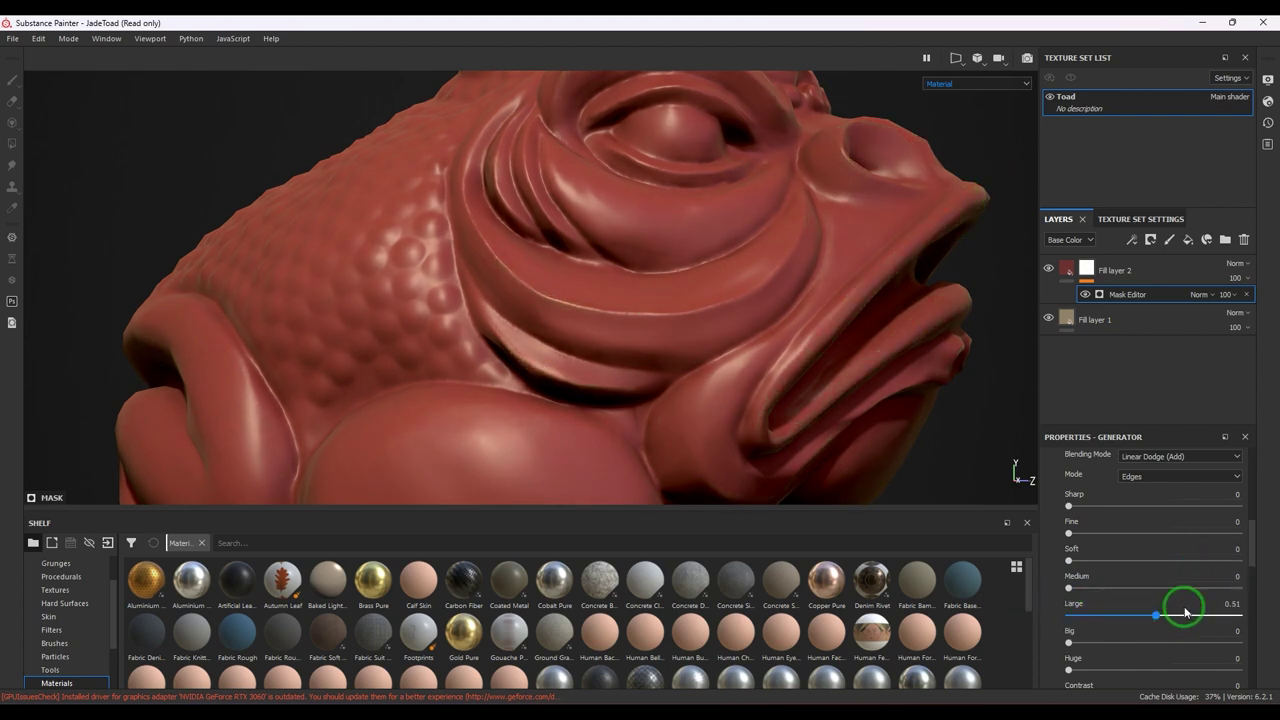
pyautogui.moveTo(1278, 606); pyautogui.dragTo(975, 576)
# Step: Zoom out and return the Large, Huge and Big edge levels to 0
pyautogui.scroll(-10, 685, 263)
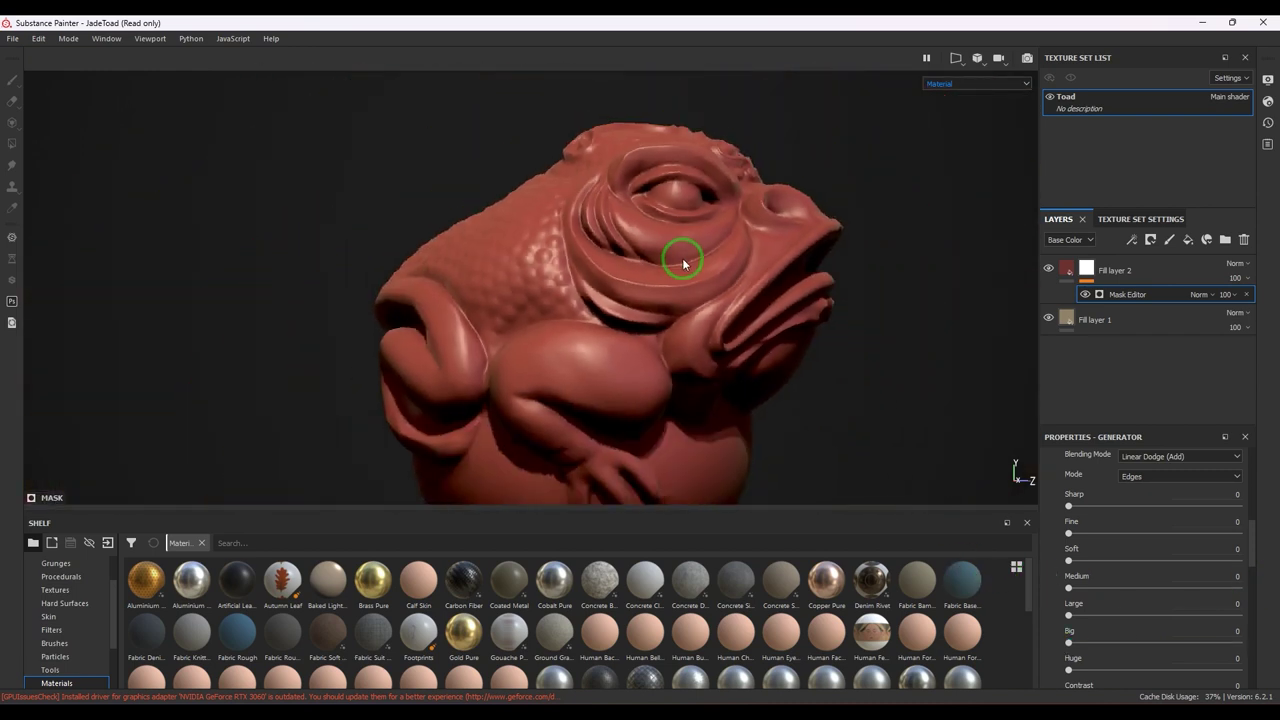
pyautogui.scroll(-5, 656, 328)
pyautogui.moveTo(1070, 616); pyautogui.dragTo(955, 597)
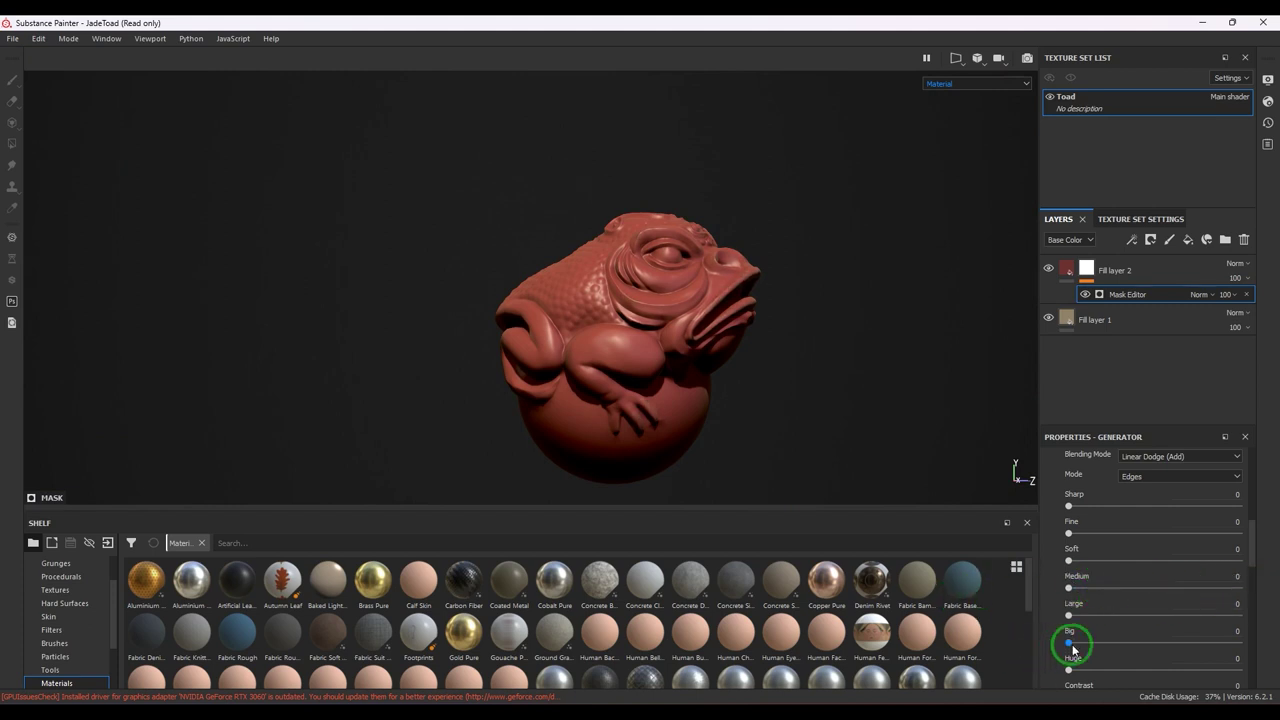
pyautogui.moveTo(1070, 672)
pyautogui.mouseDown()
pyautogui.moveTo(1246, 668)
pyautogui.moveTo(1049, 668)
pyautogui.moveTo(1176, 645)
pyautogui.moveTo(1066, 663)
pyautogui.moveTo(1089, 677)
pyautogui.mouseUp()
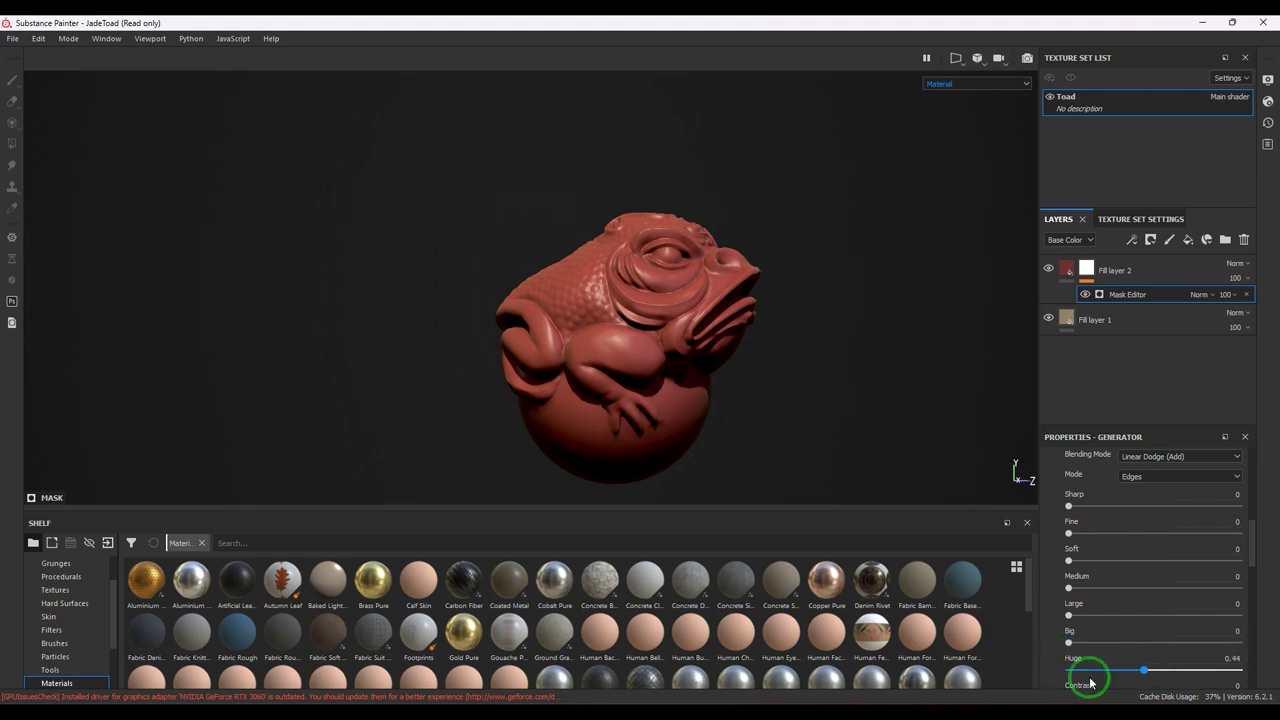
pyautogui.click(960, 83)
pyautogui.scroll(-3, 972, 155)
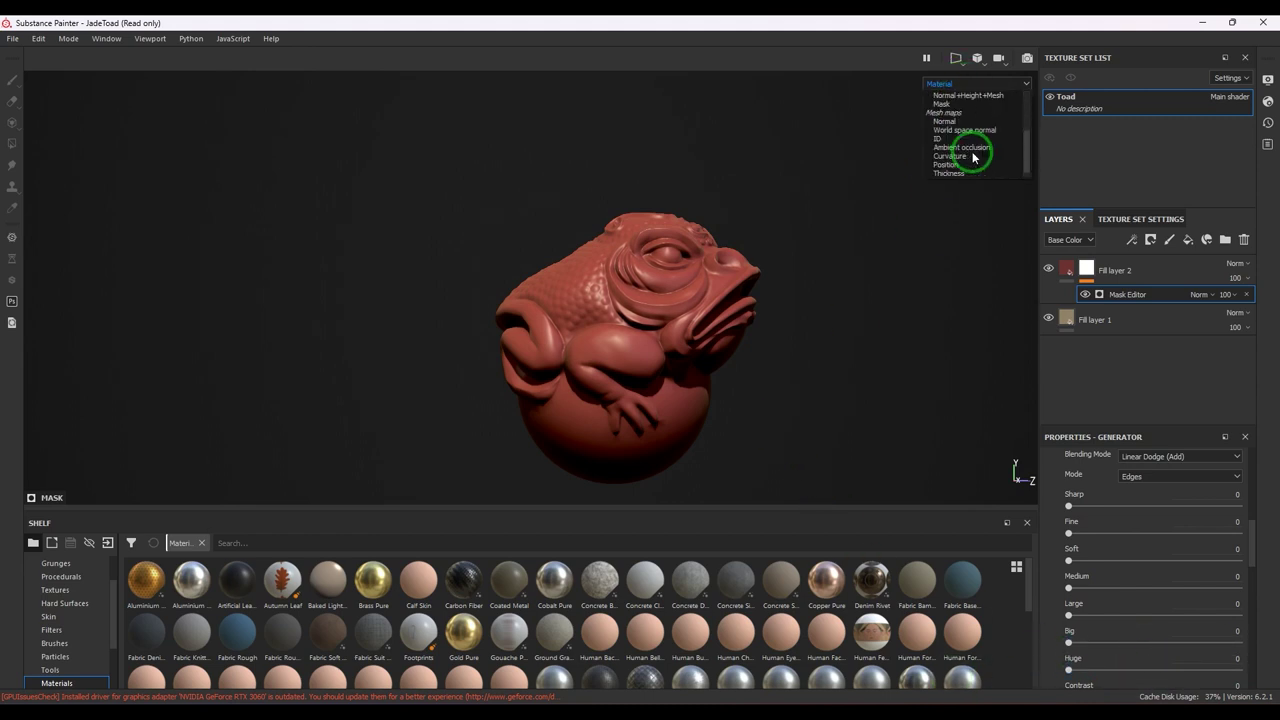
pyautogui.click(971, 157)
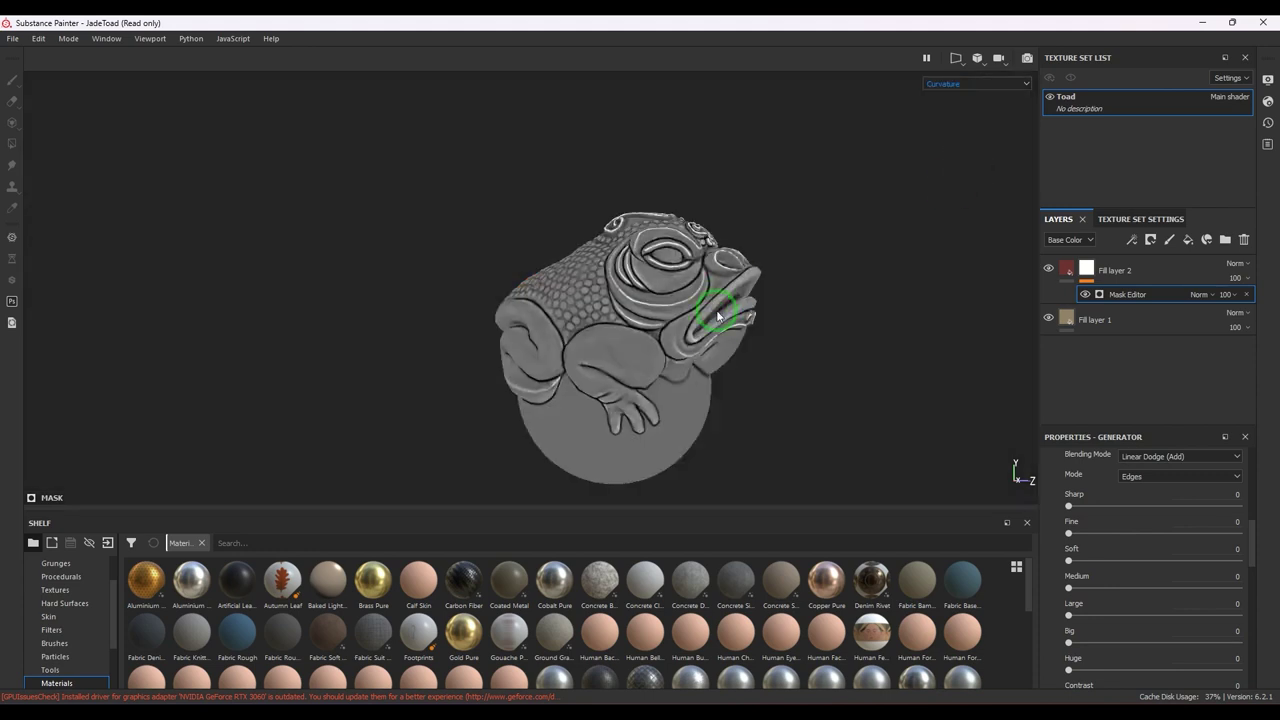
pyautogui.scroll(5, 712, 314)
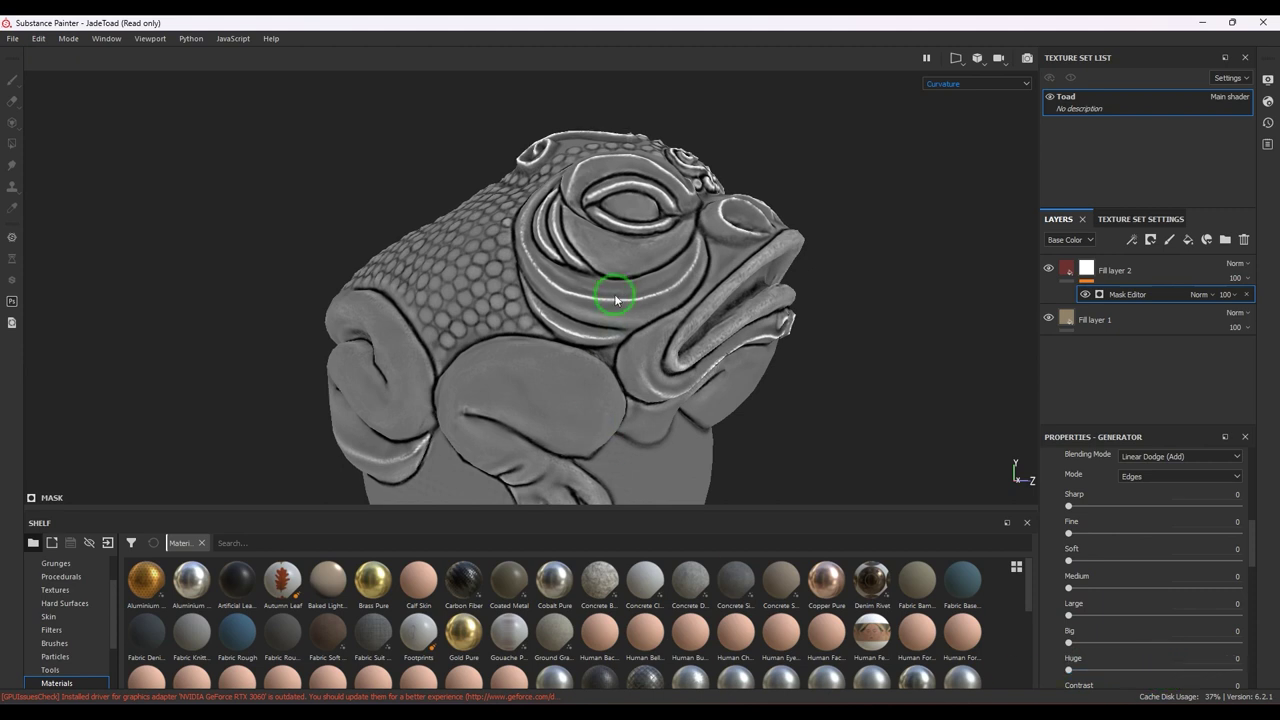
pyautogui.click(960, 84)
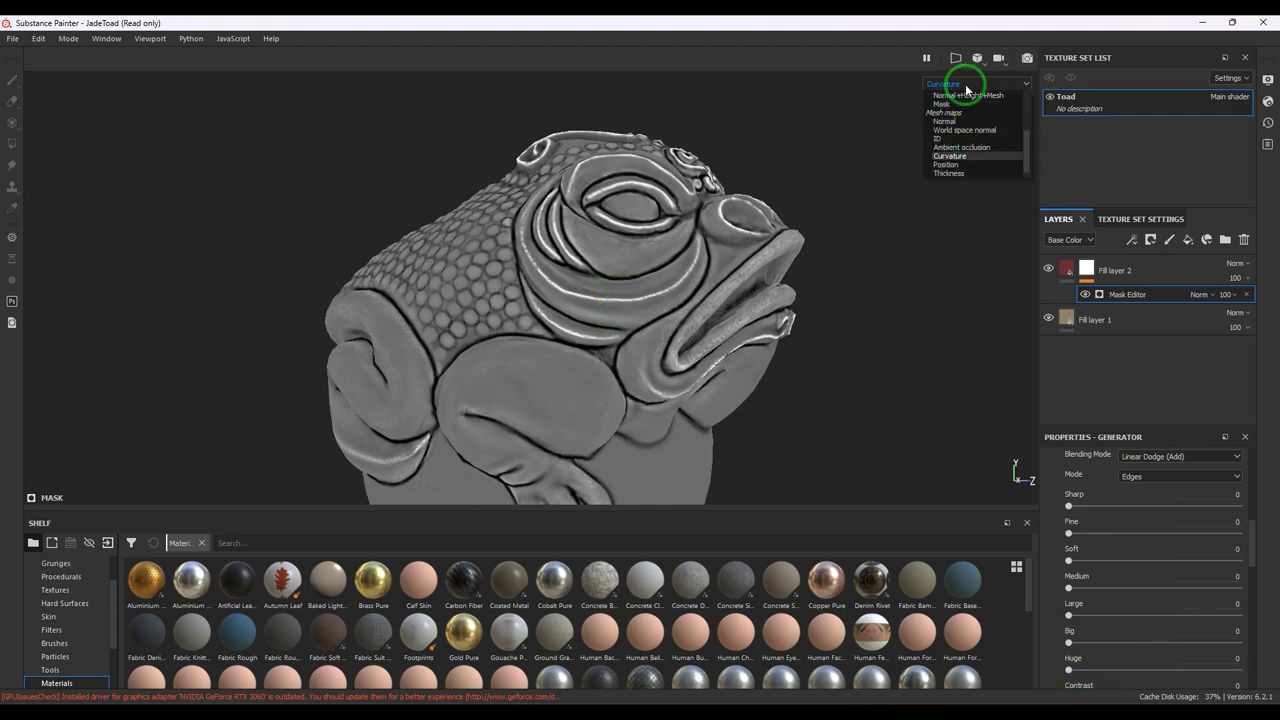
pyautogui.click(946, 104)
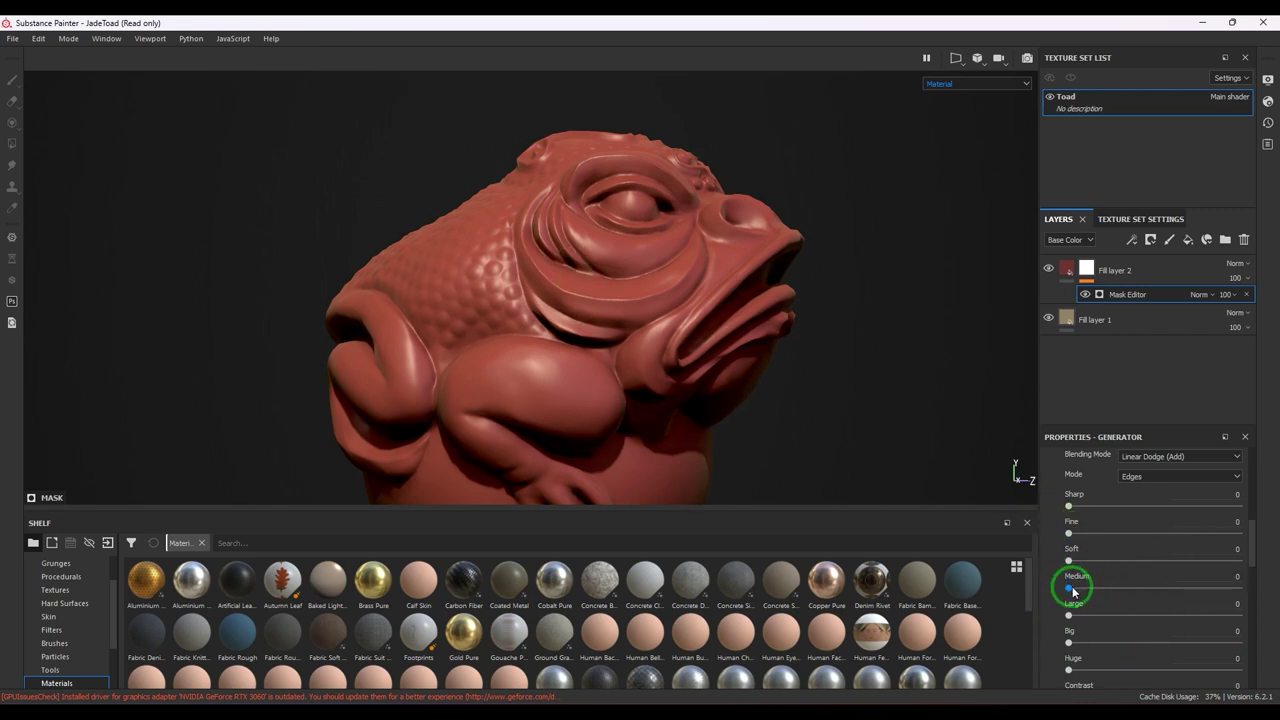
# Step: Raise curvature edges to Medium 0.47, Soft 0.8, Fine 0.89 and Sharp 0.26 for gold ridges
pyautogui.moveTo(1073, 591); pyautogui.dragTo(1148, 588)
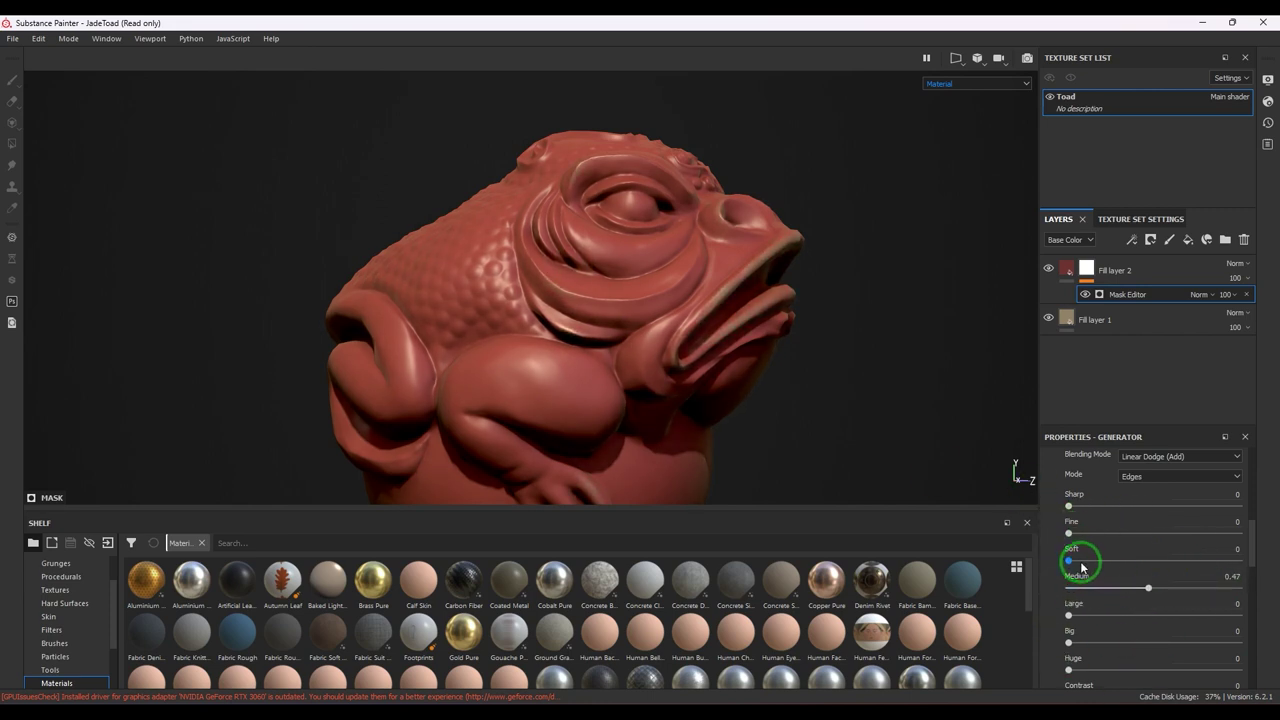
pyautogui.moveTo(1069, 561); pyautogui.dragTo(1178, 561)
pyautogui.moveTo(1069, 533); pyautogui.dragTo(1218, 533)
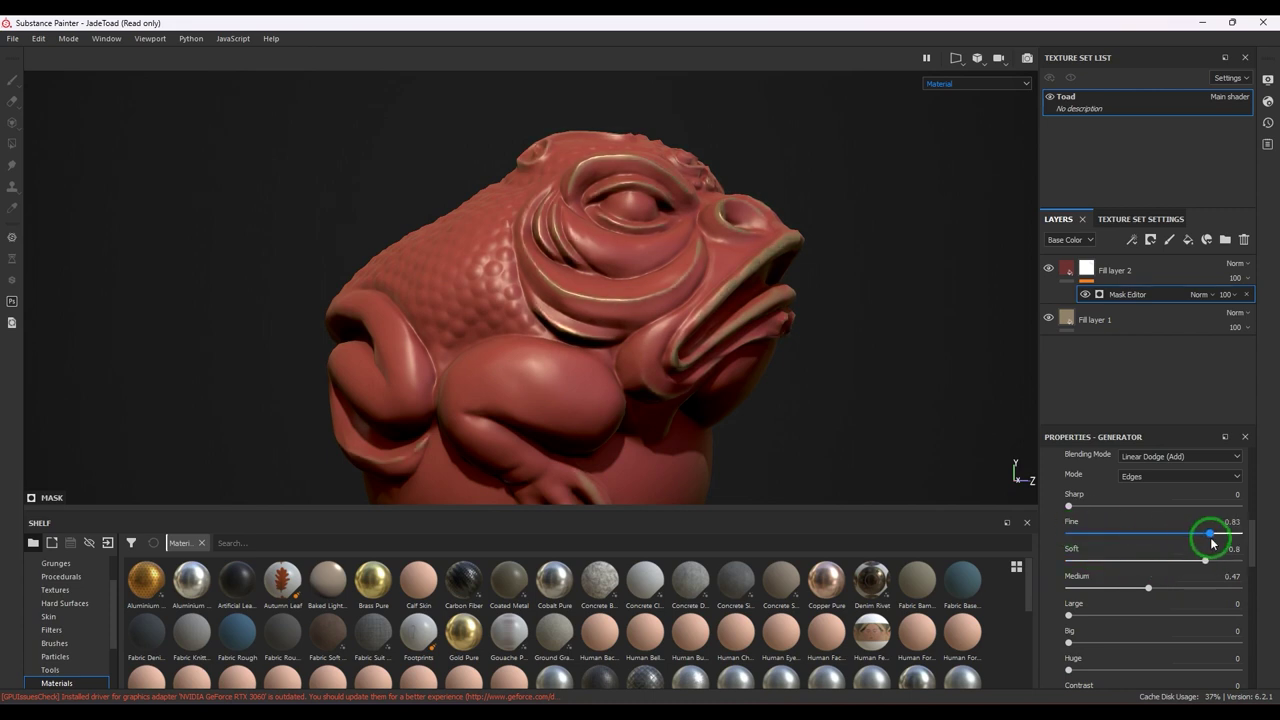
pyautogui.moveTo(1068, 506); pyautogui.dragTo(1096, 507)
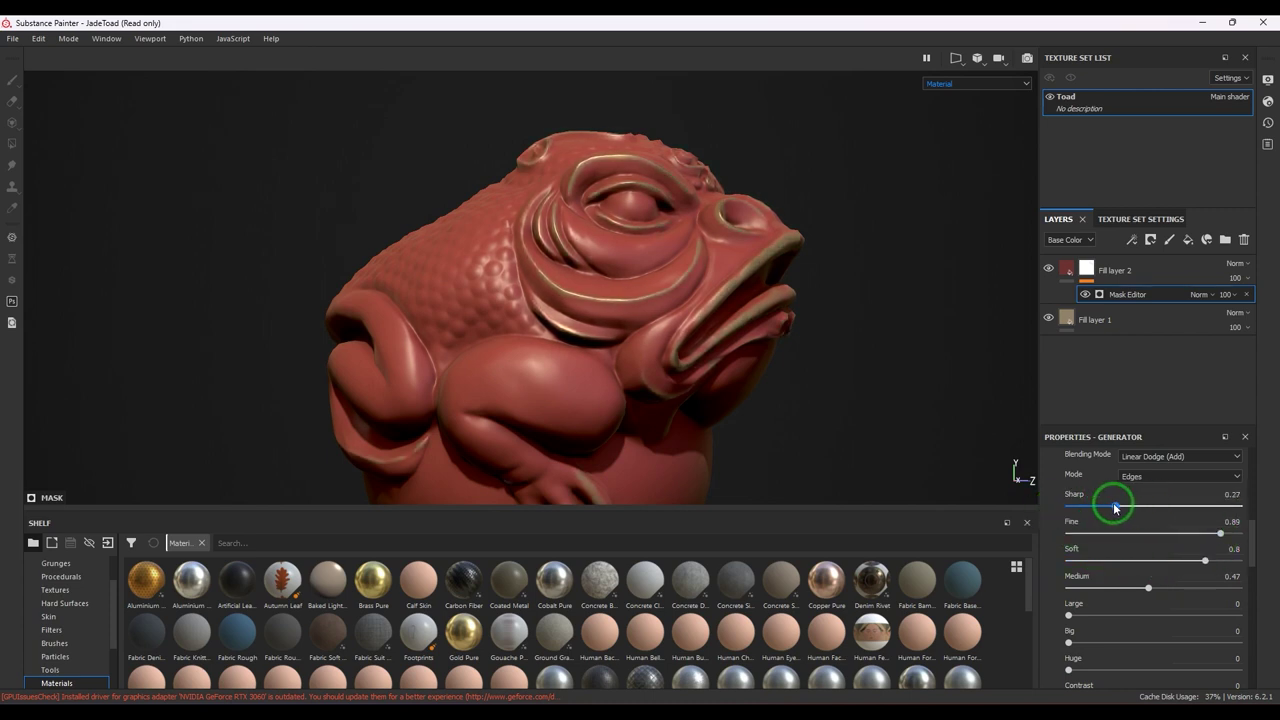
pyautogui.scroll(2, 1107, 538)
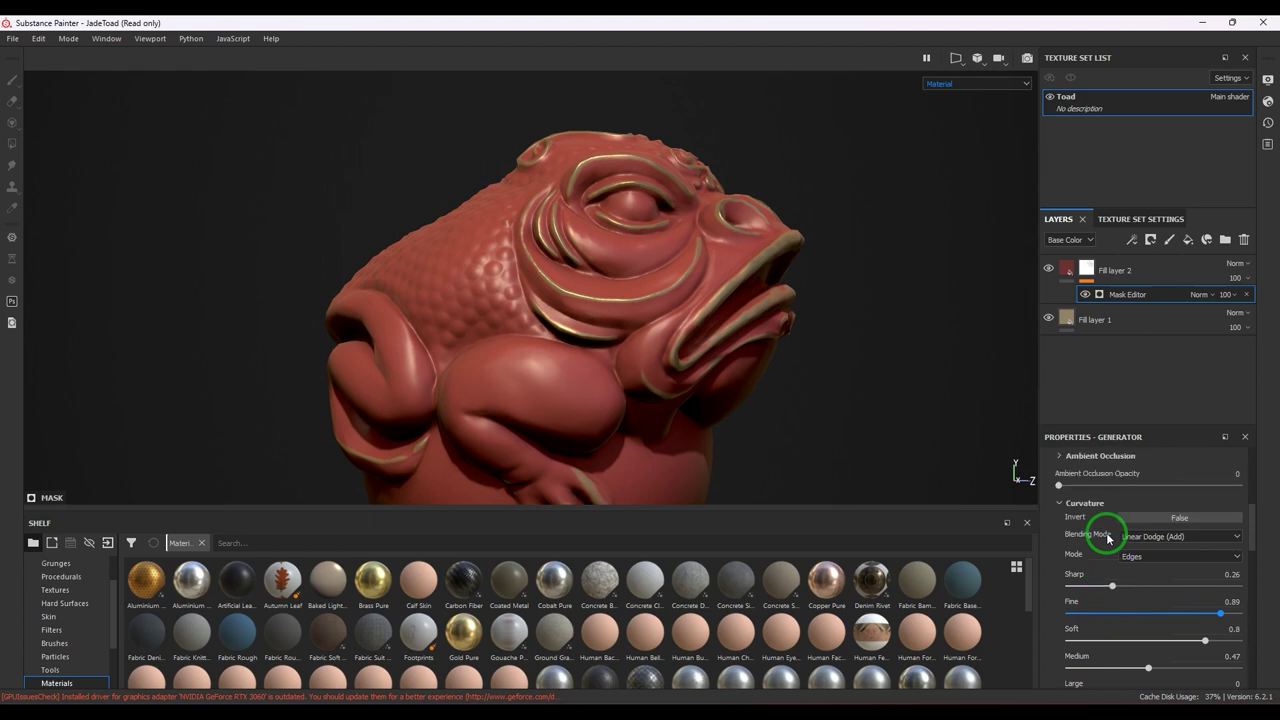
# Step: Collapse the Curvature settings and drop the Curvature mask opacity to 0
pyautogui.click(1060, 504)
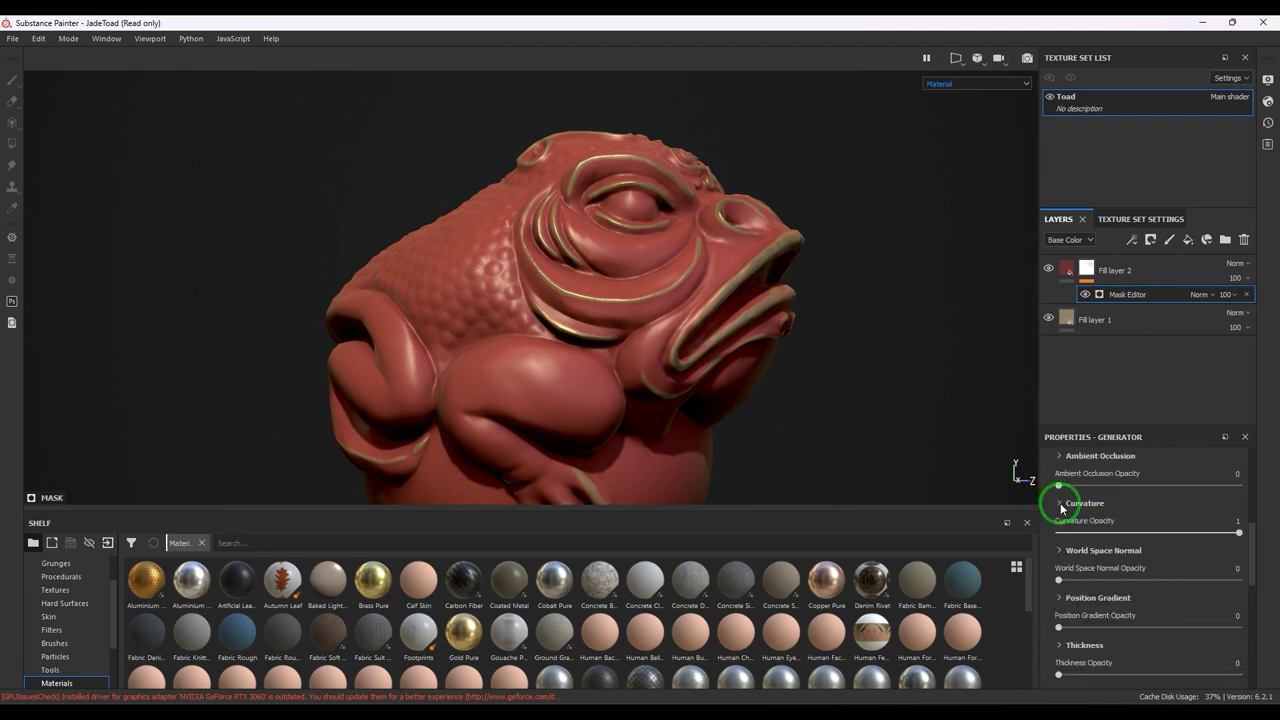
pyautogui.click(1167, 531)
pyautogui.moveTo(1186, 531); pyautogui.dragTo(1256, 528)
pyautogui.click(1111, 636)
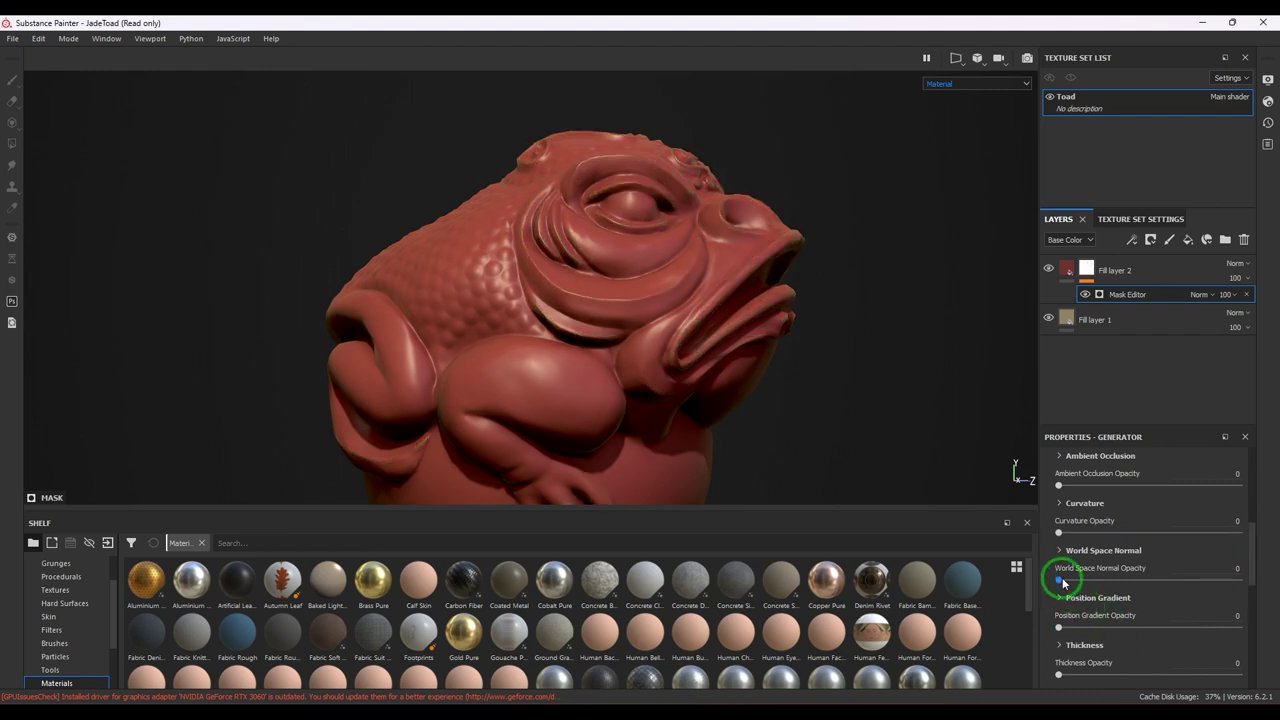
# Step: Set World Space Normal and Position Gradient opacities to 1, turning the toad gold
pyautogui.moveTo(1062, 581); pyautogui.dragTo(1258, 577)
pyautogui.scroll(2, 674, 386)
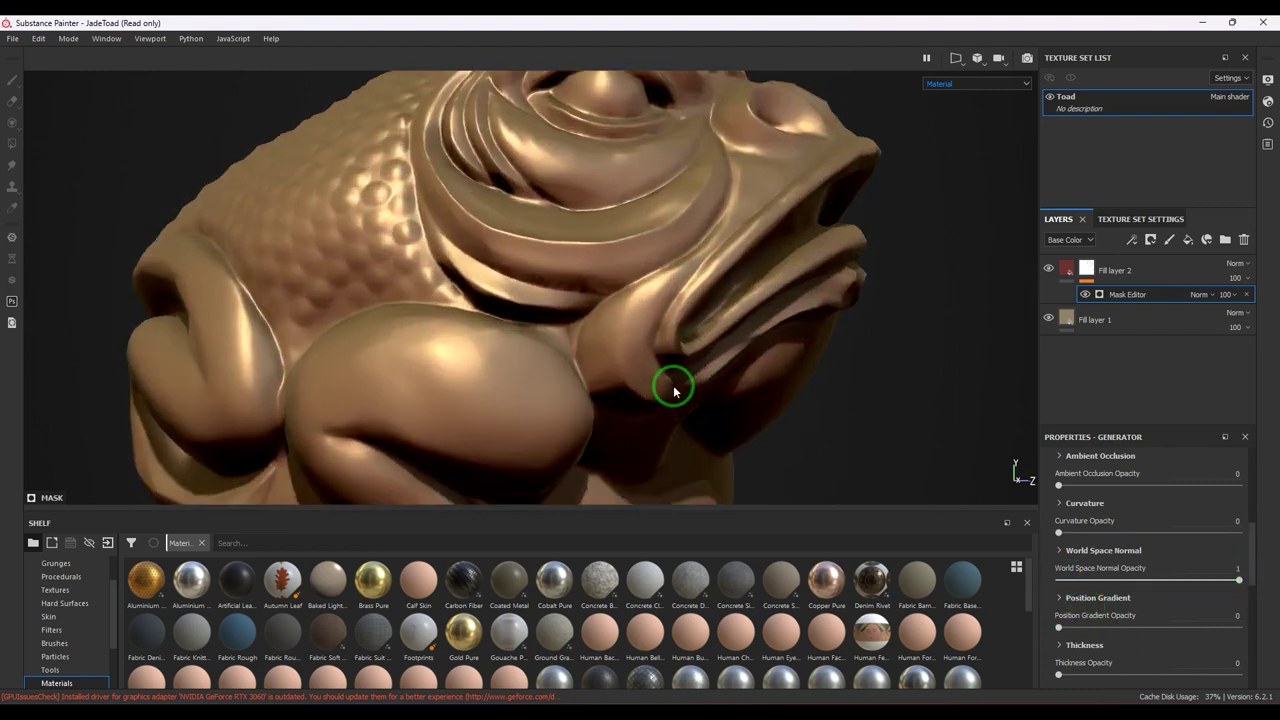
pyautogui.scroll(-4, 672, 390)
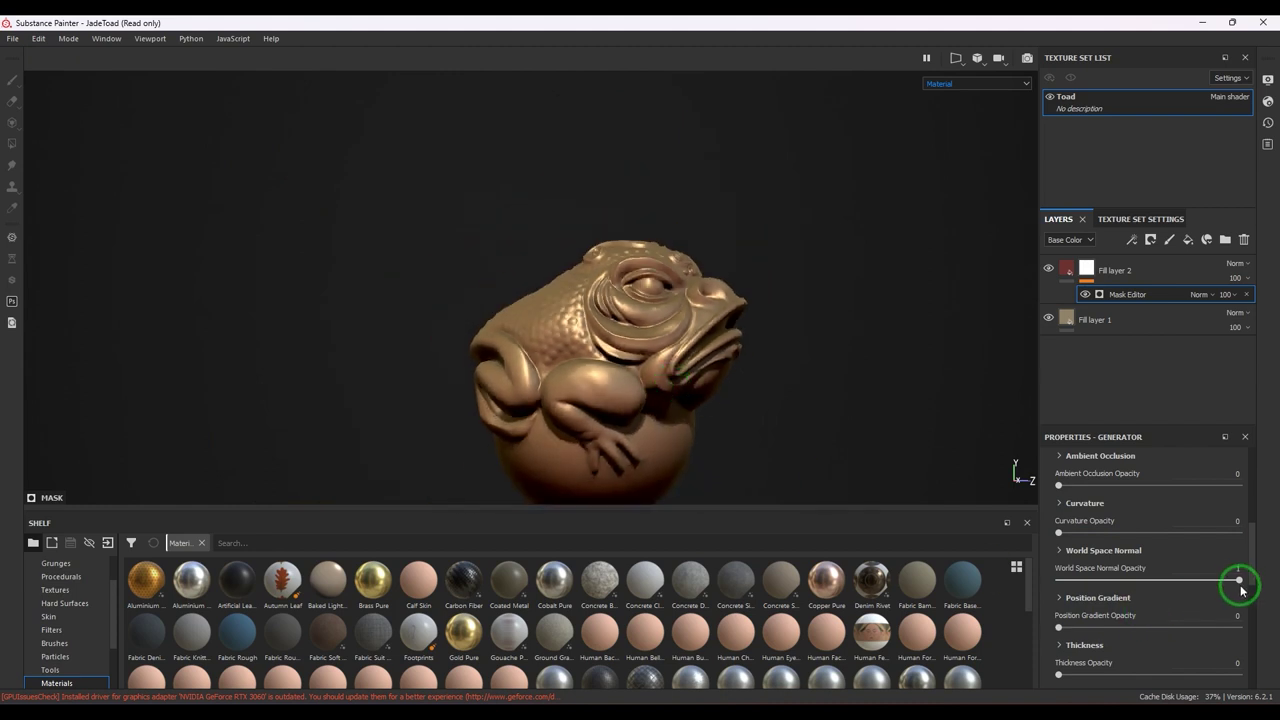
pyautogui.moveTo(1237, 586); pyautogui.dragTo(940, 588)
pyautogui.moveTo(1059, 627); pyautogui.dragTo(1240, 627)
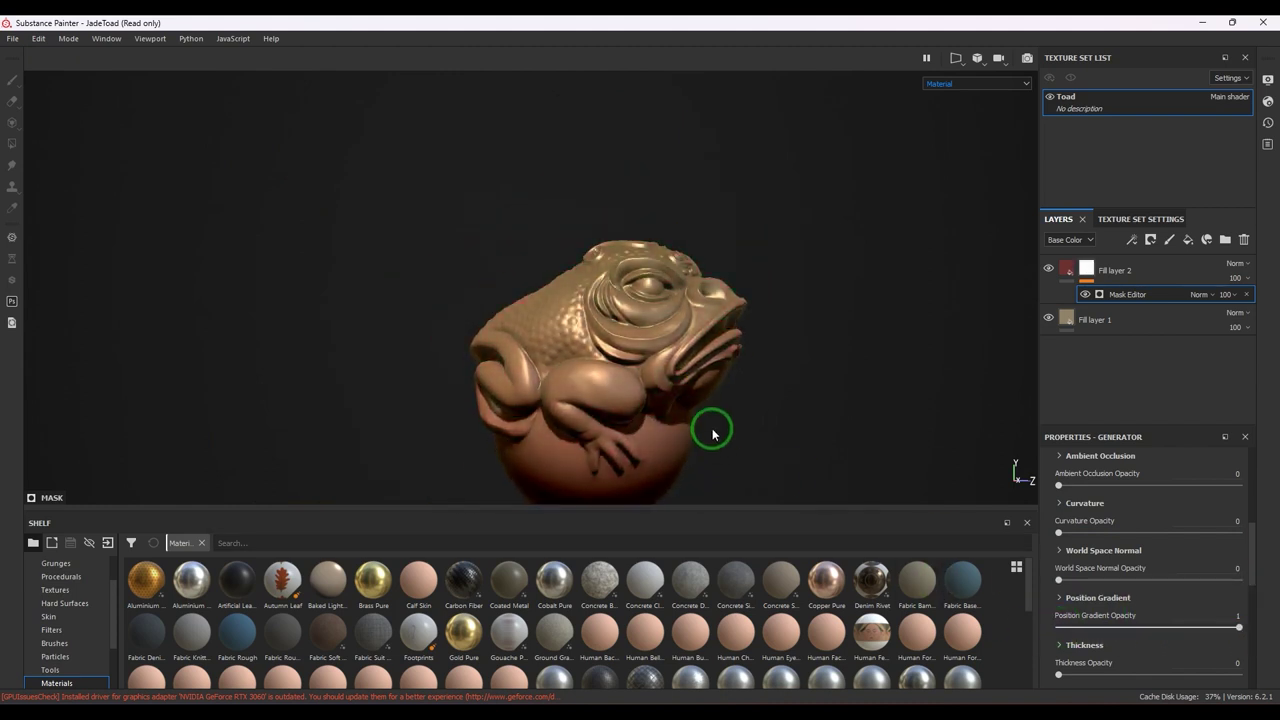
pyautogui.keyDown('alt'); pyautogui.moveTo(709, 429); pyautogui.dragTo(796, 416); pyautogui.keyUp('alt')
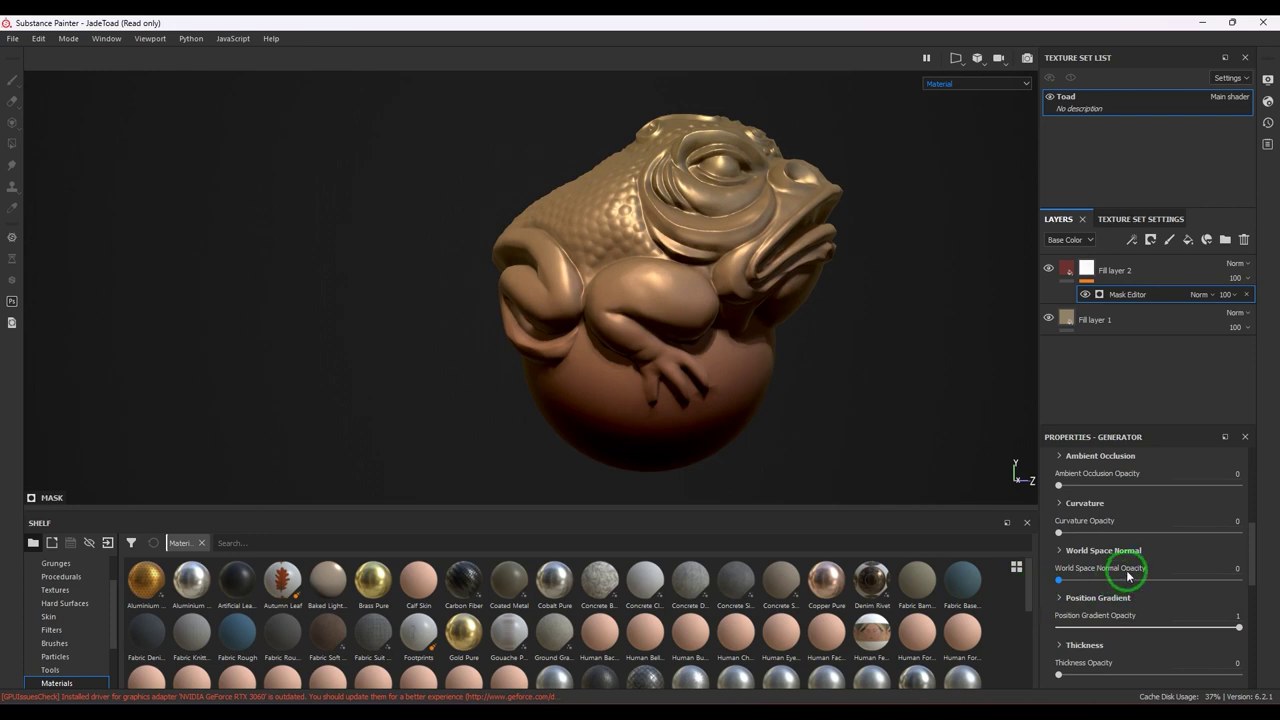
pyautogui.moveTo(1061, 585); pyautogui.dragTo(1034, 631)
# Step: Browse the World Space Normal and Position Gradient settings, comparing the normal mask off and on
pyautogui.click(1062, 551)
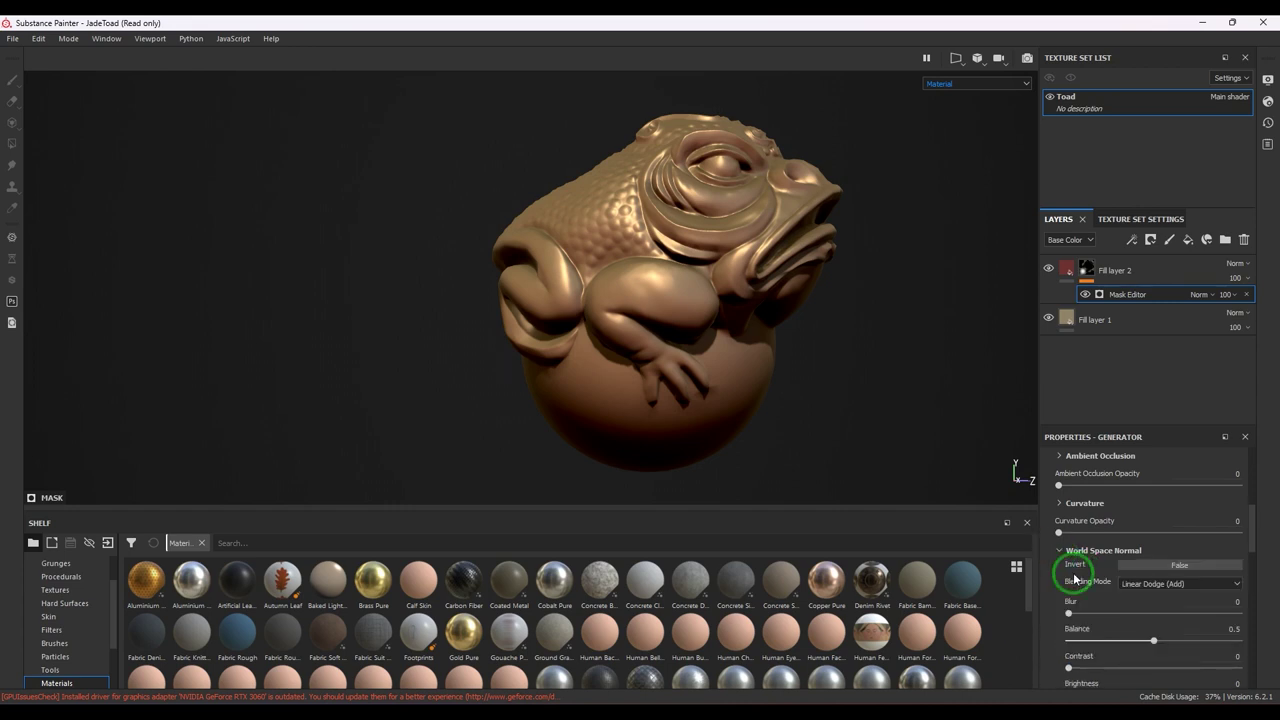
pyautogui.scroll(-2, 1085, 580)
pyautogui.scroll(-2, 1123, 630)
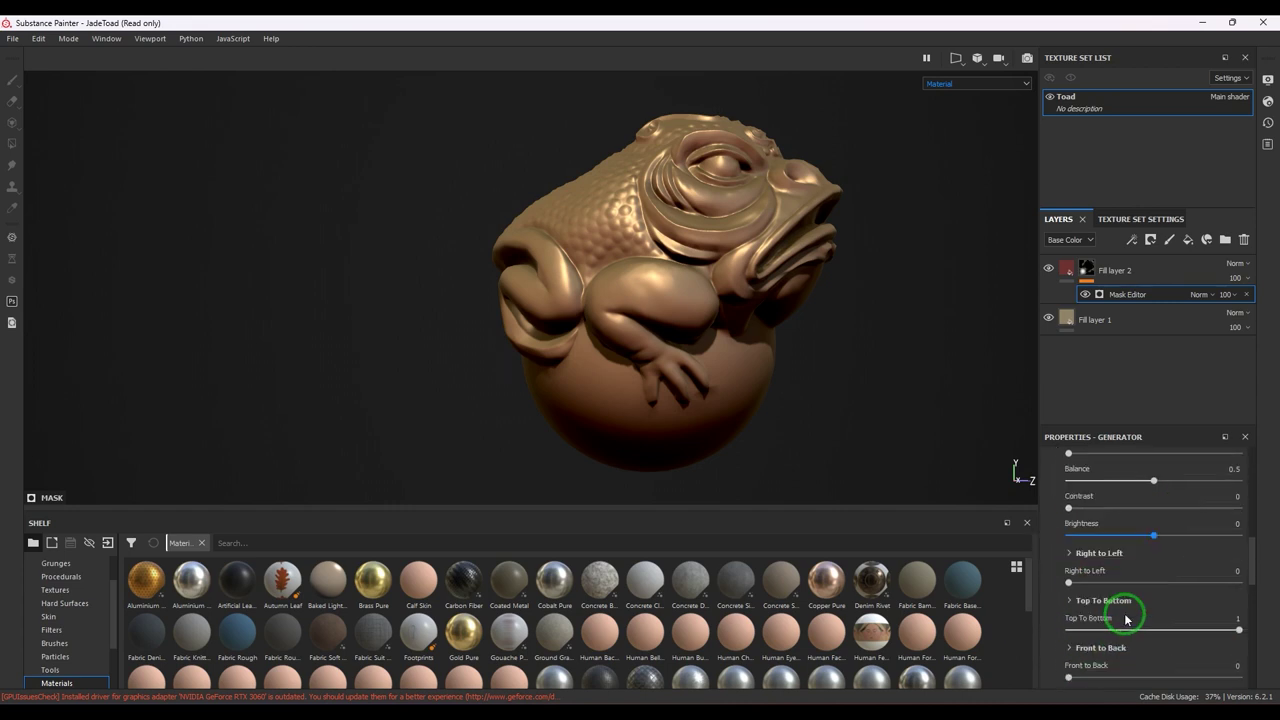
pyautogui.scroll(4, 1118, 628)
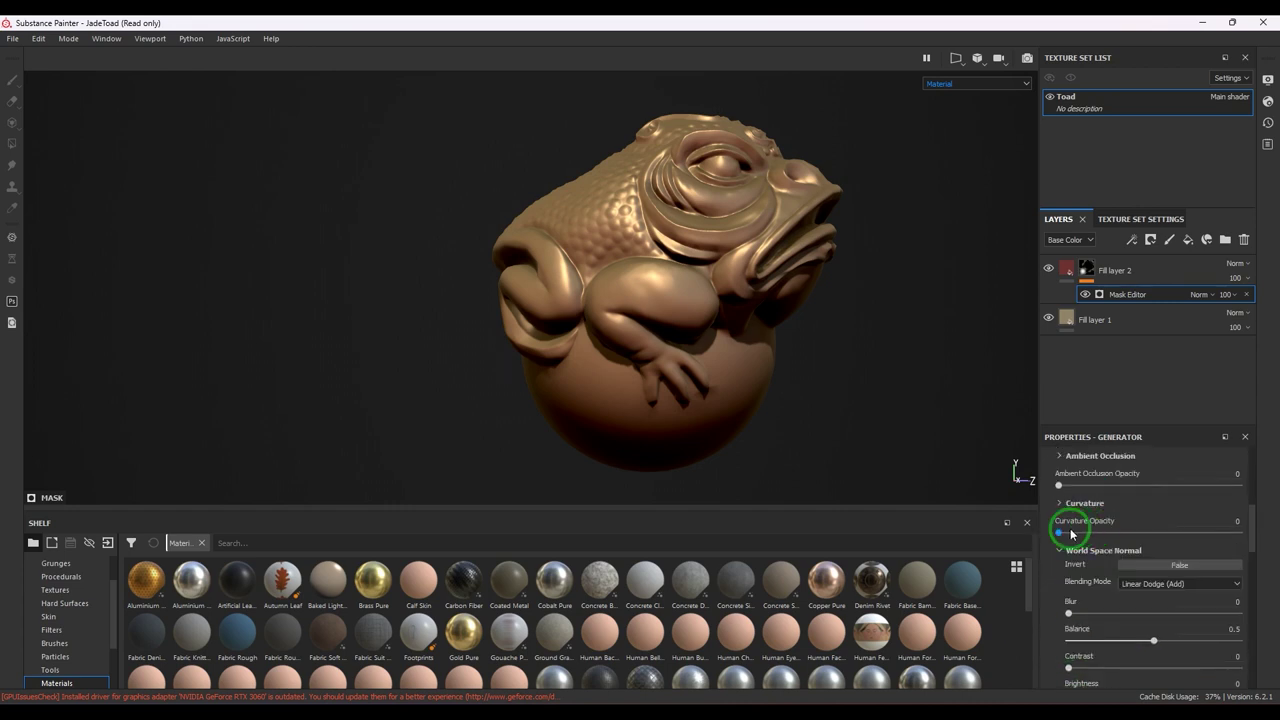
pyautogui.click(1058, 551)
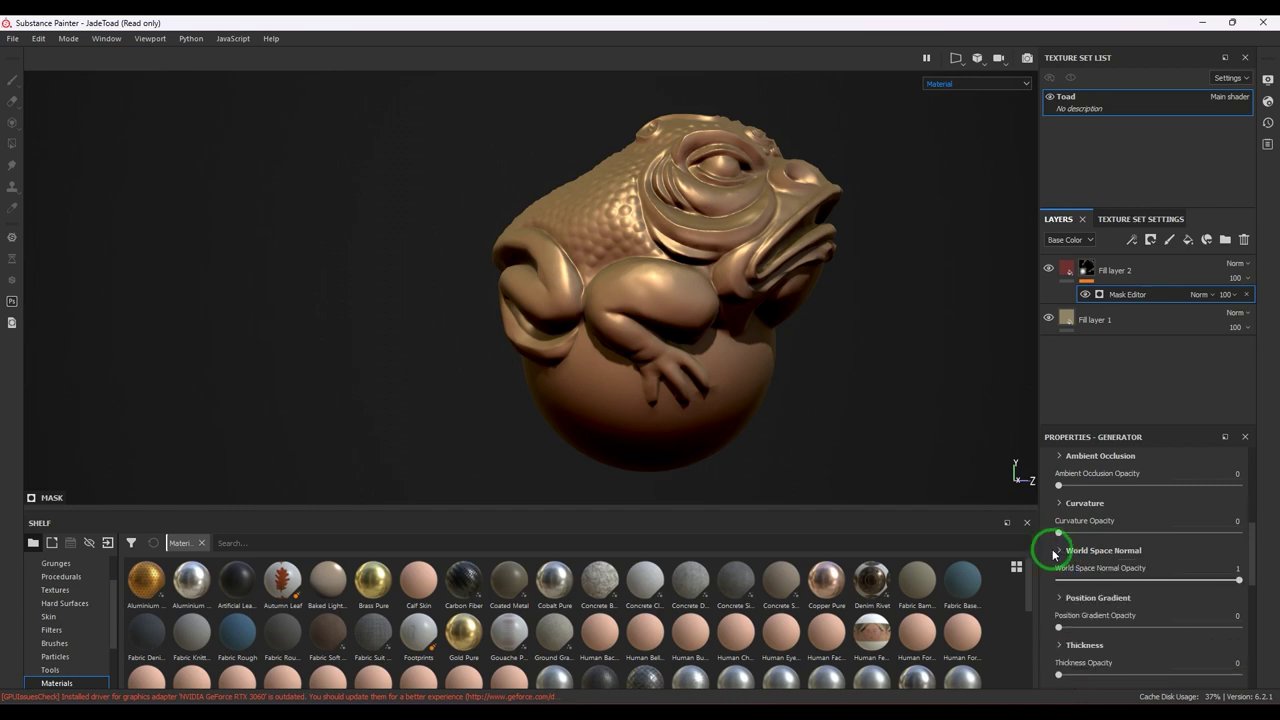
pyautogui.click(1064, 600)
pyautogui.scroll(-2, 1062, 598)
pyautogui.scroll(2, 1061, 594)
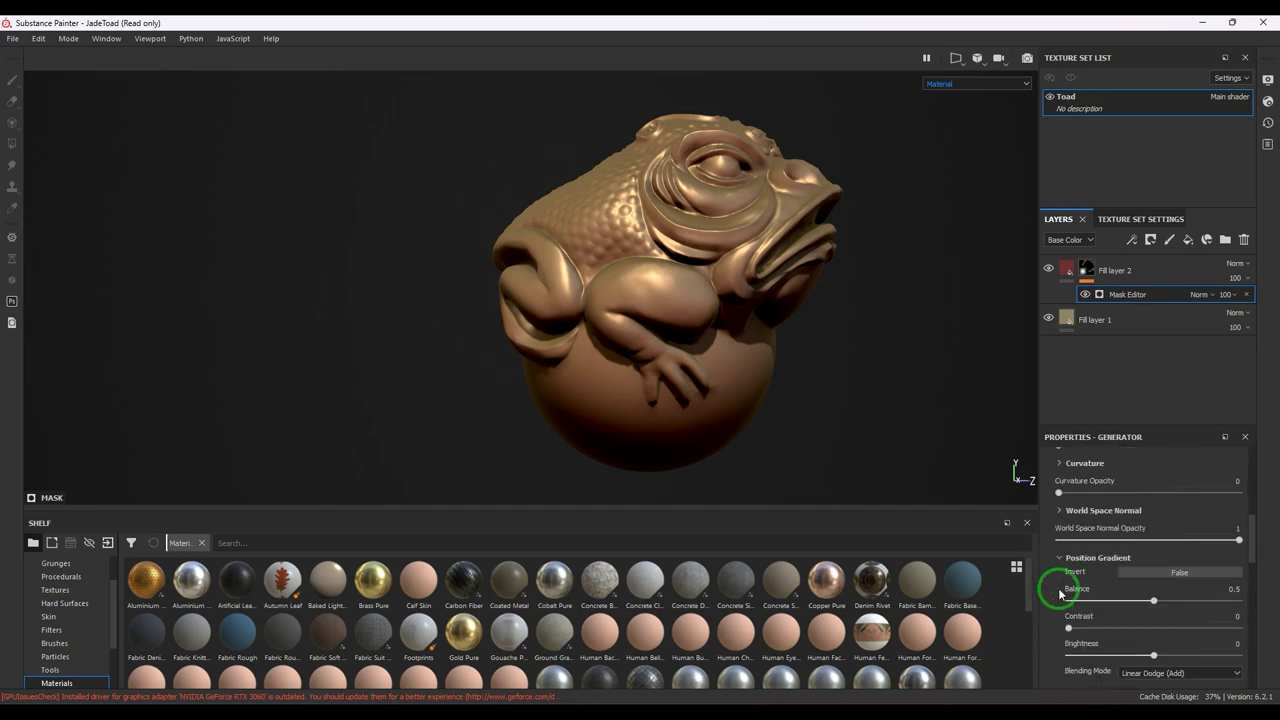
pyautogui.click(1060, 560)
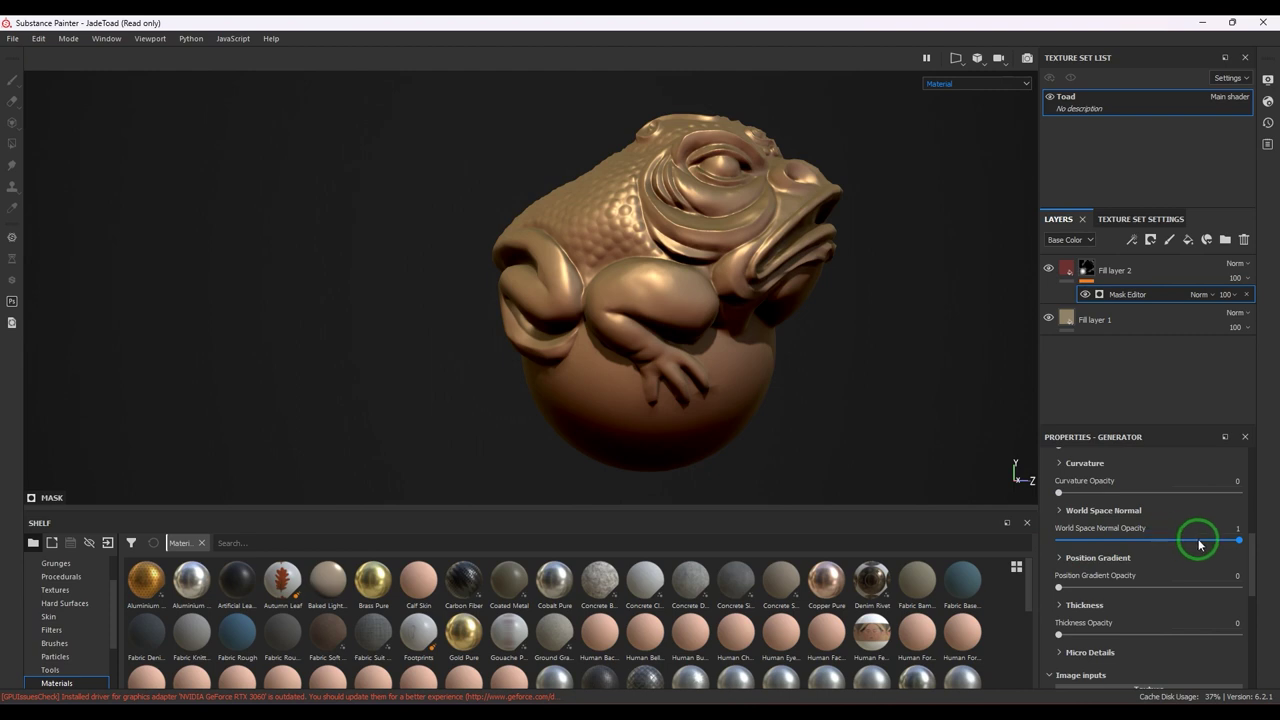
pyautogui.moveTo(1241, 541)
pyautogui.mouseDown()
pyautogui.moveTo(1071, 534)
pyautogui.moveTo(1243, 537)
pyautogui.mouseUp()
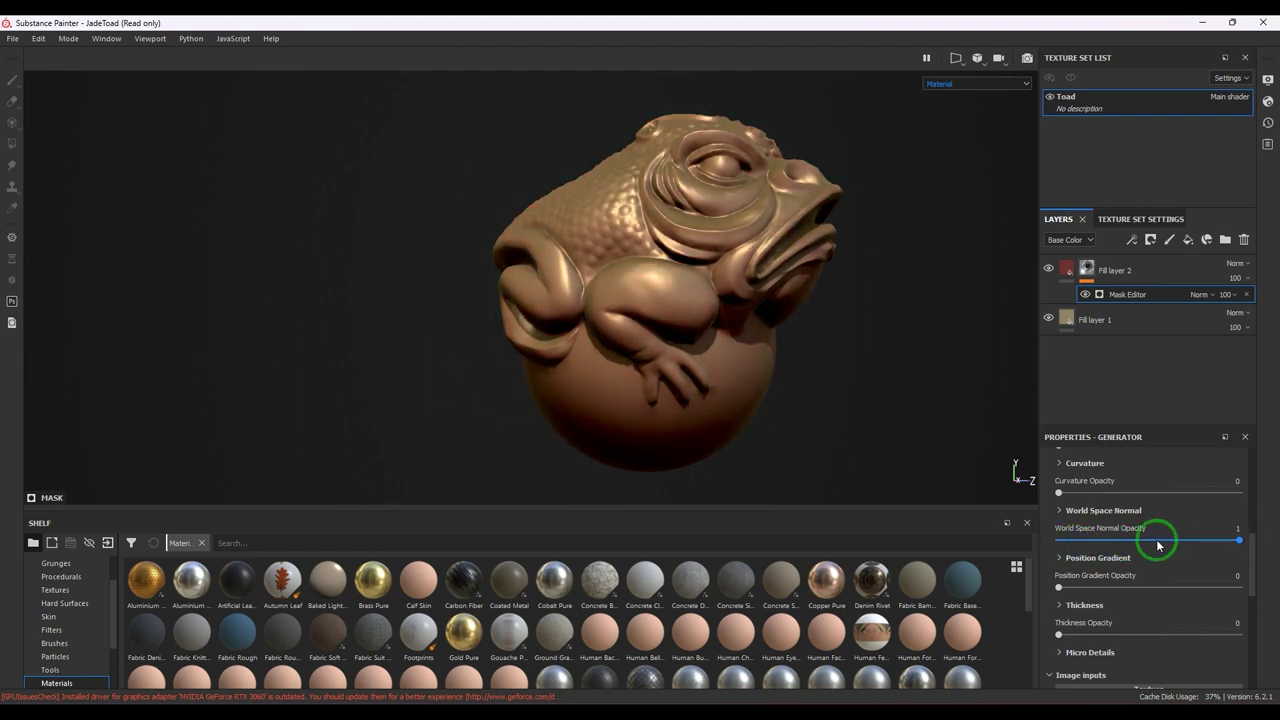
# Step: Set World Space Normal Right to Left, Top To Bottom and Front to Back to 0
pyautogui.click(1060, 511)
pyautogui.scroll(-2, 1075, 565)
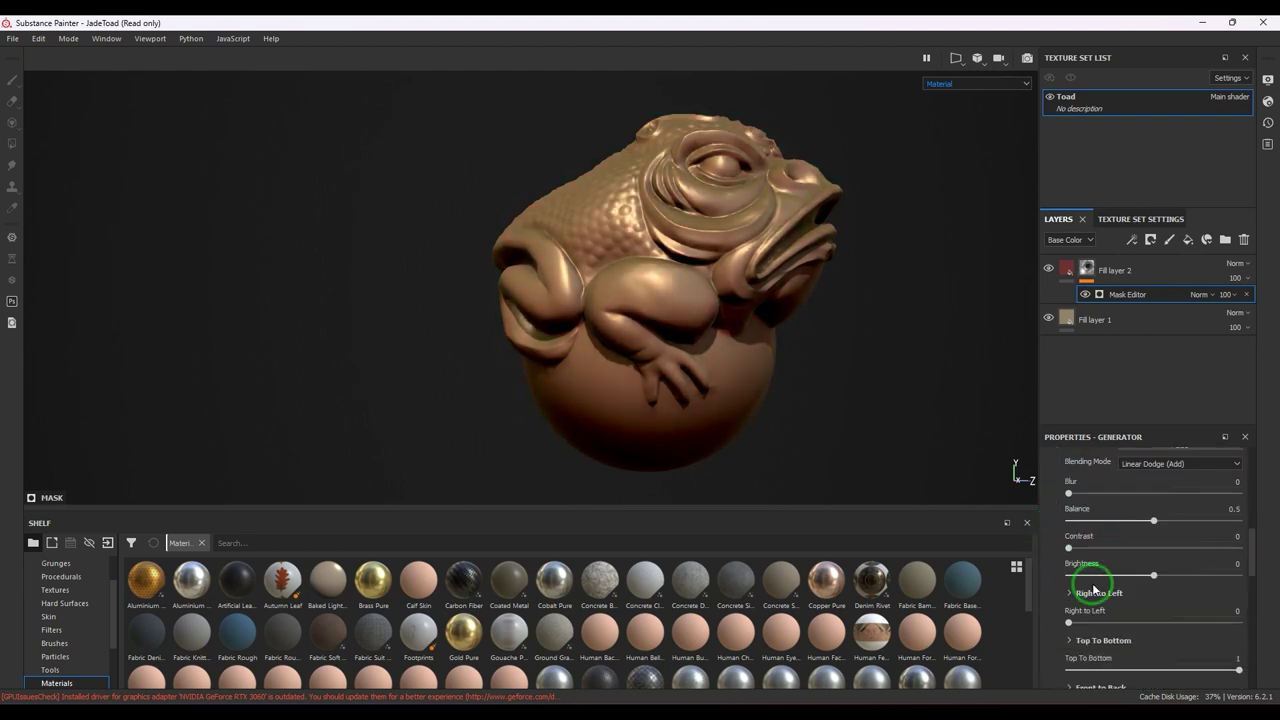
pyautogui.moveTo(1070, 625)
pyautogui.mouseDown()
pyautogui.moveTo(1150, 622)
pyautogui.moveTo(1069, 622)
pyautogui.mouseUp()
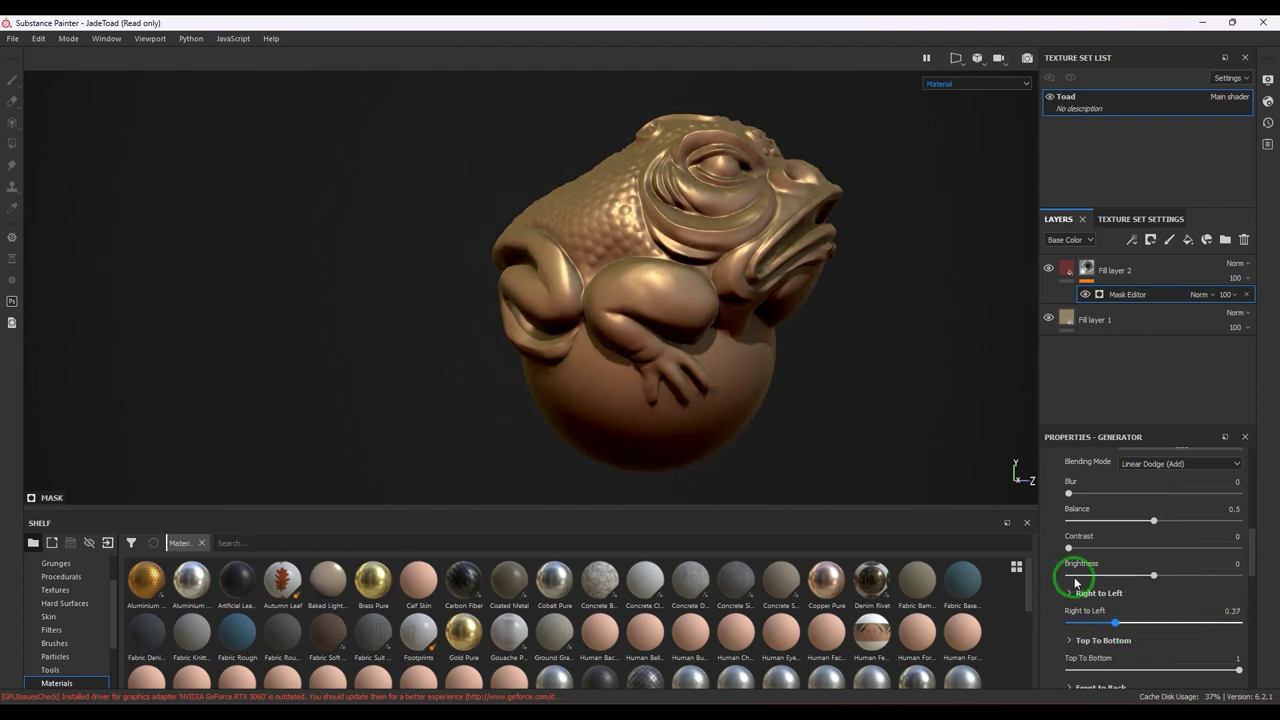
pyautogui.keyDown('alt'); pyautogui.moveTo(852, 418); pyautogui.dragTo(911, 360); pyautogui.keyUp('alt')
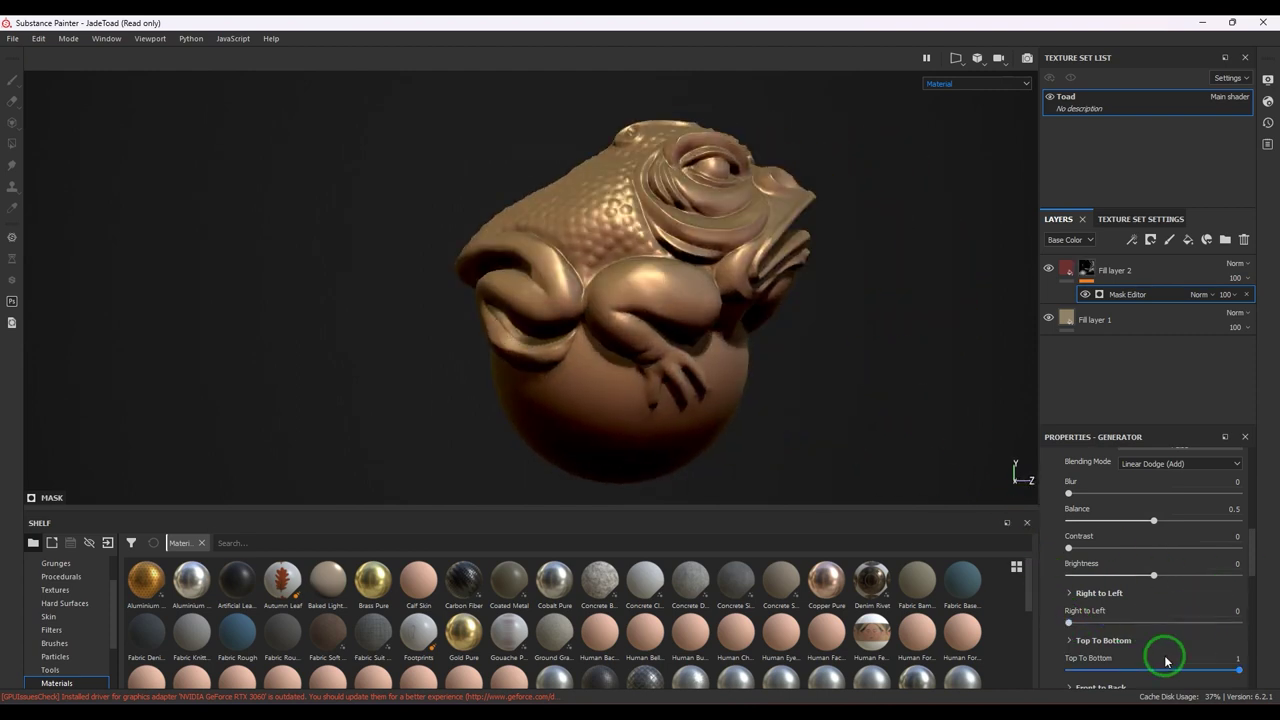
pyautogui.moveTo(1266, 668); pyautogui.dragTo(1180, 646)
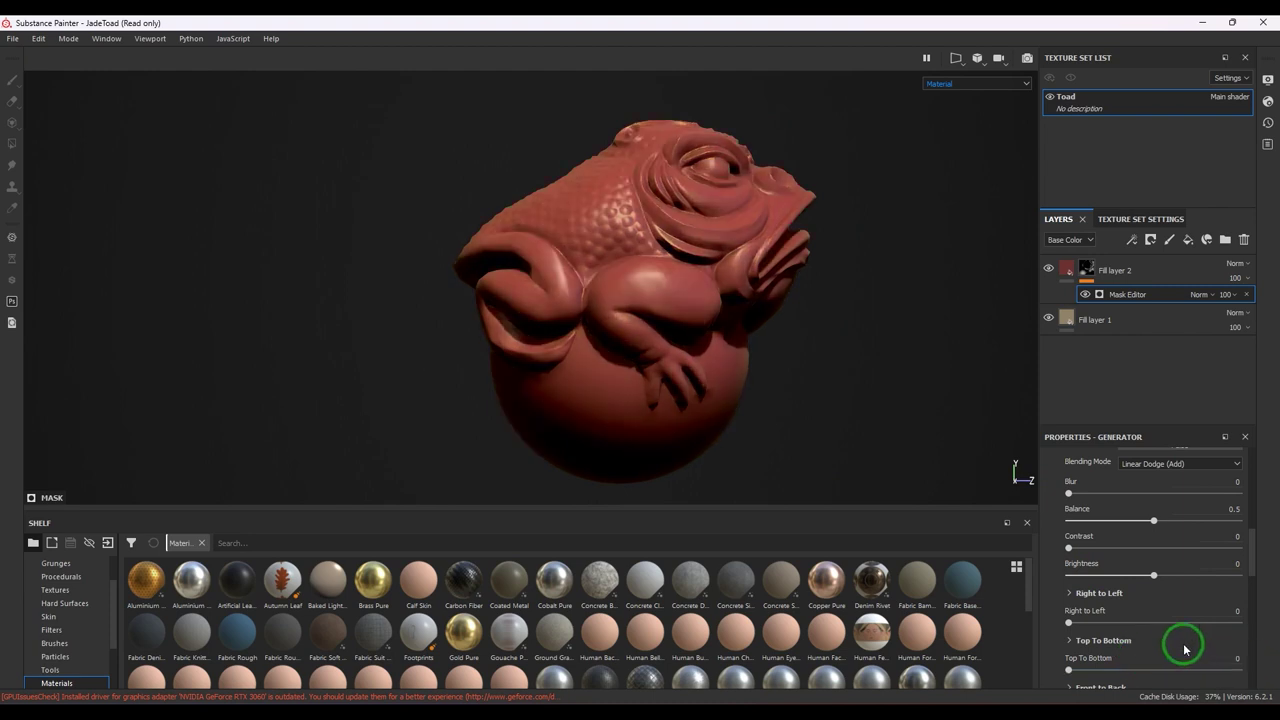
pyautogui.scroll(-2, 1180, 646)
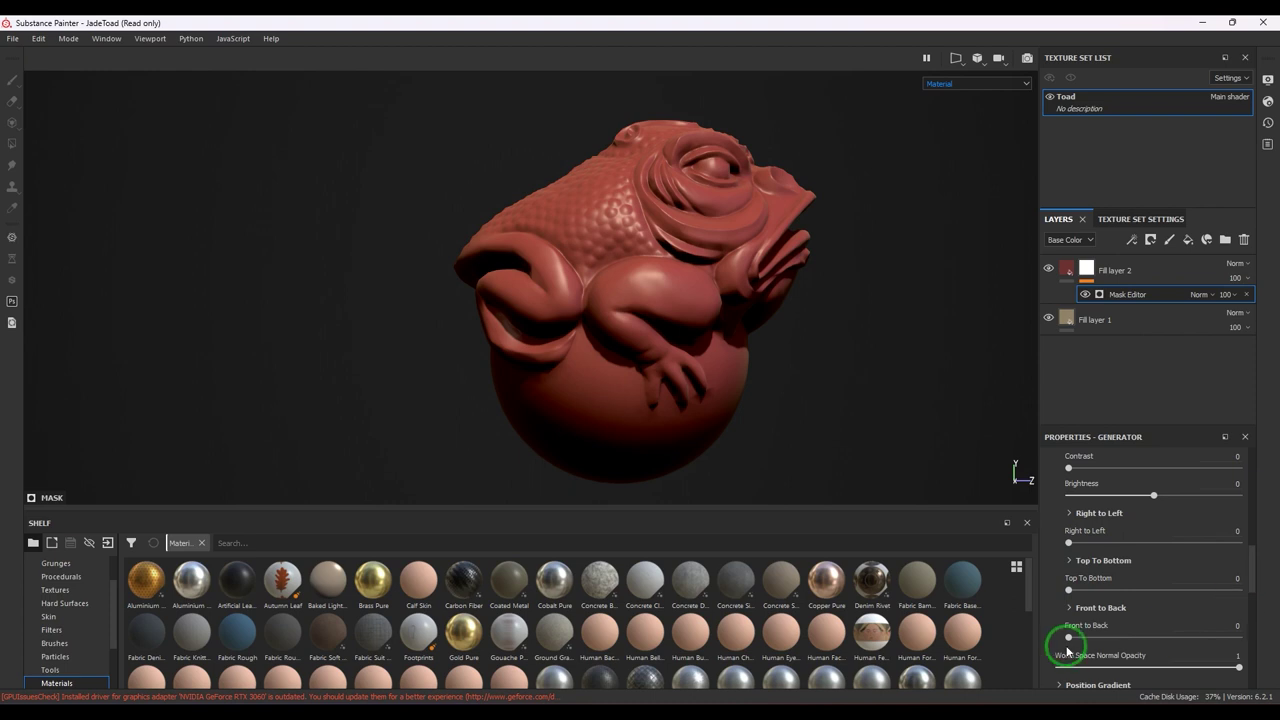
# Step: Test the Front to Back and Top To Bottom directions, leaving Top To Bottom at 1
pyautogui.moveTo(1072, 637); pyautogui.dragTo(1239, 637)
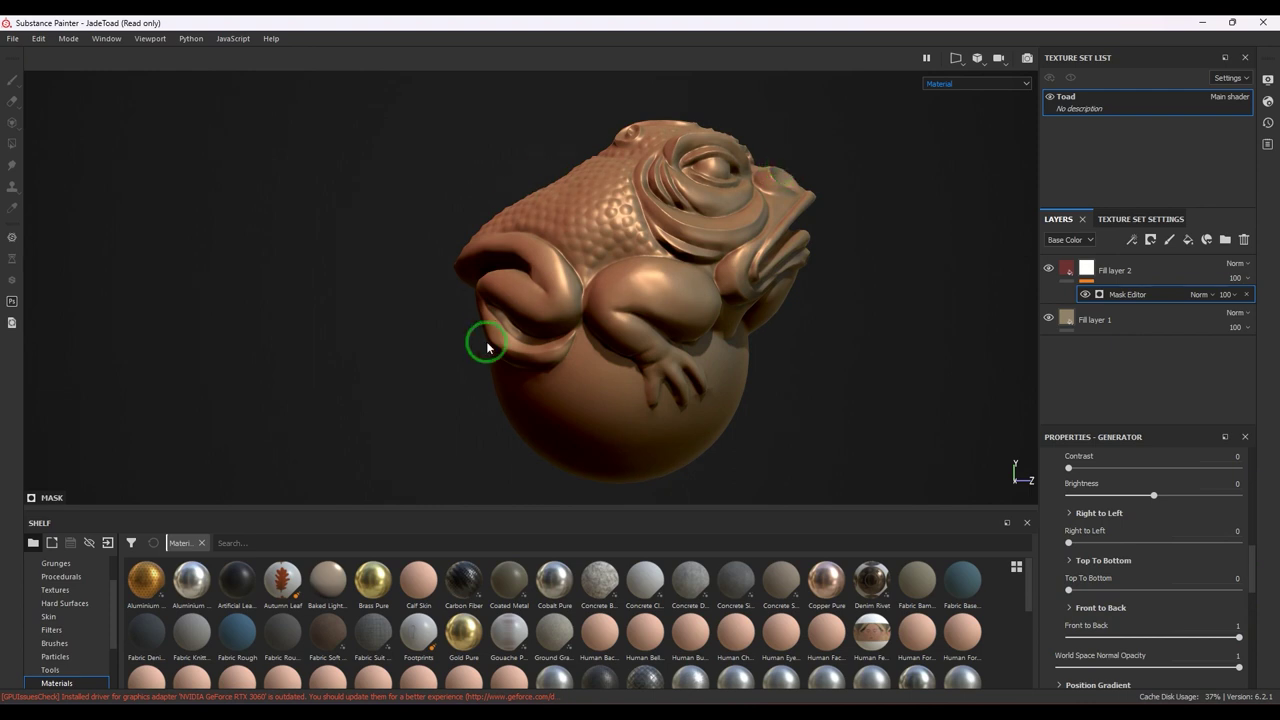
pyautogui.moveTo(1238, 637); pyautogui.dragTo(988, 642)
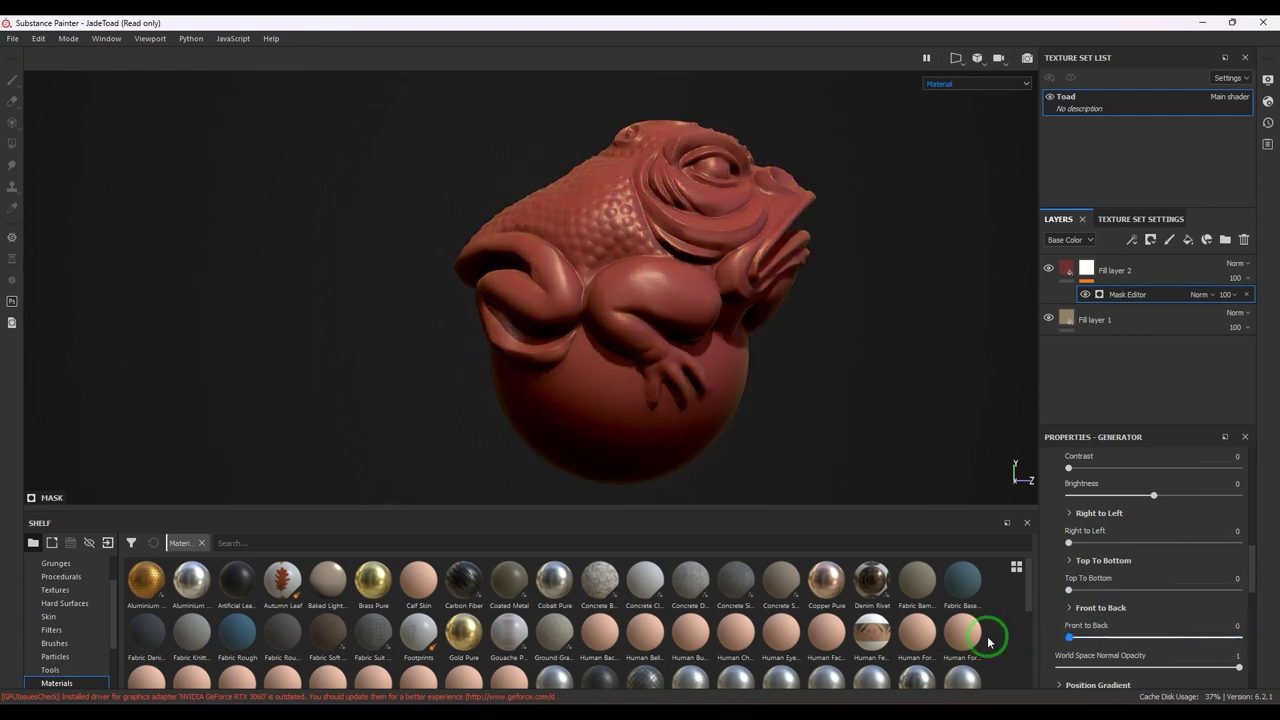
pyautogui.moveTo(1069, 591); pyautogui.dragTo(1240, 591)
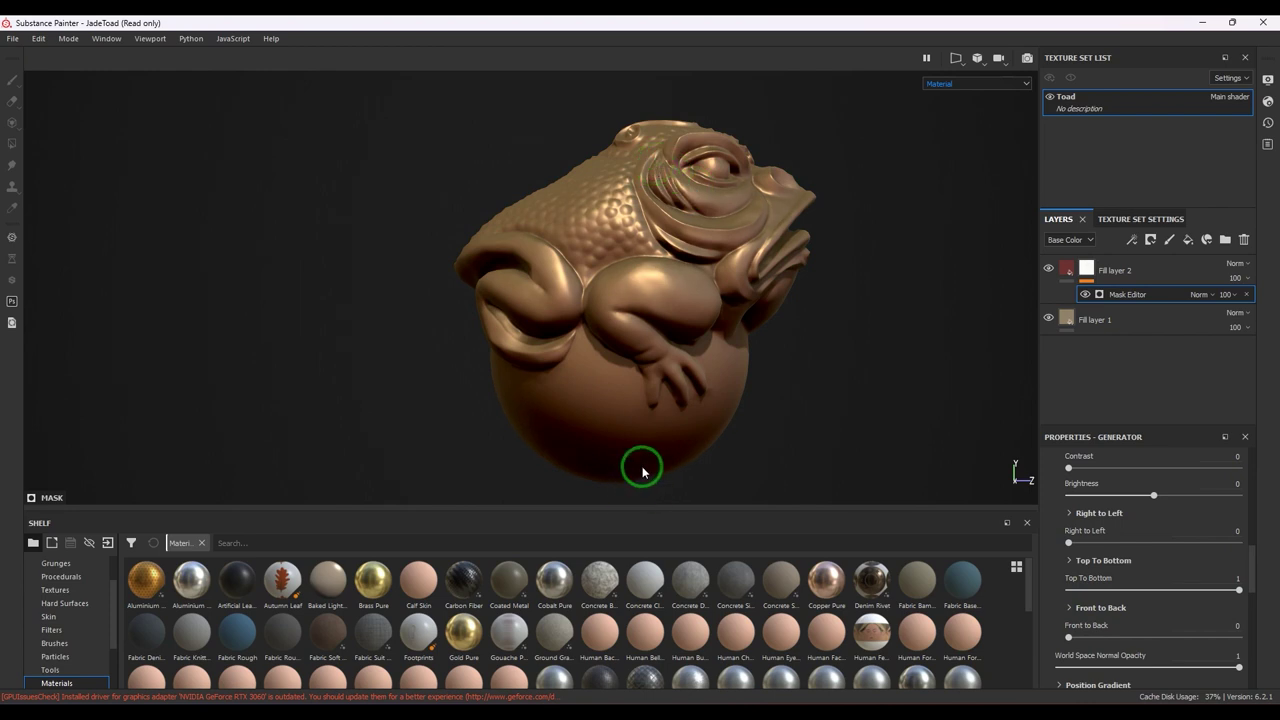
pyautogui.moveTo(1238, 591); pyautogui.dragTo(936, 578)
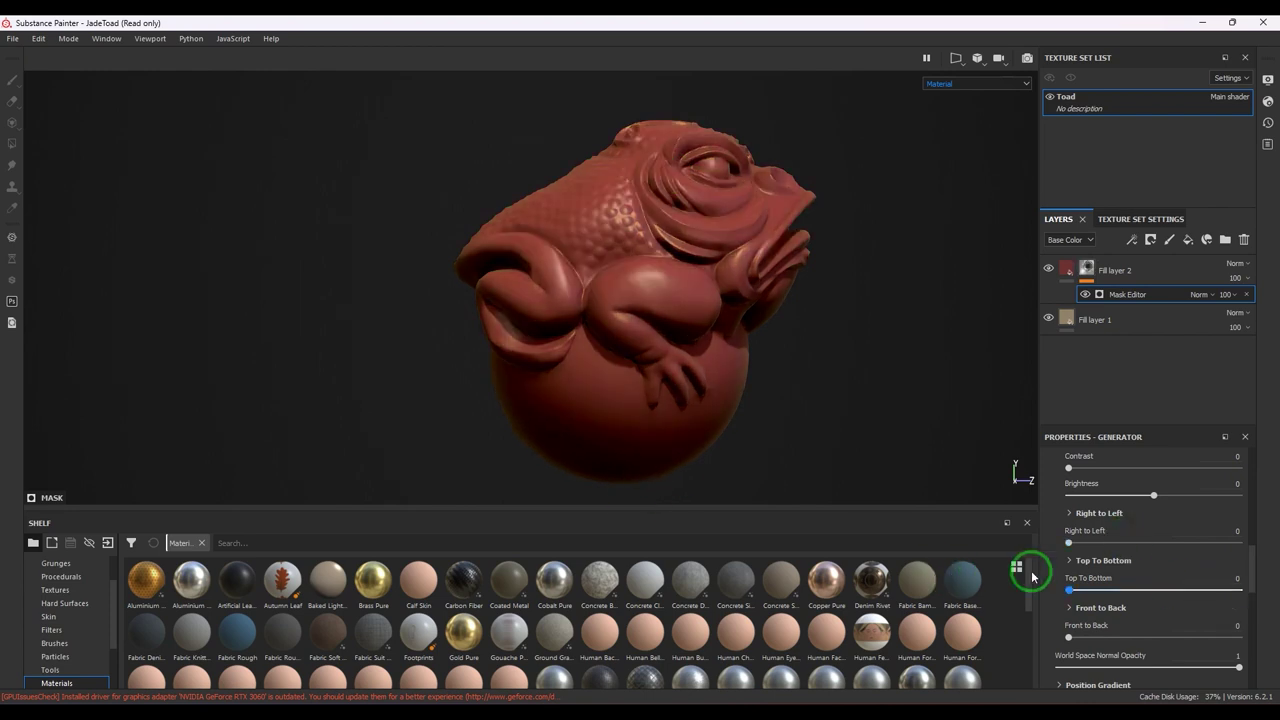
pyautogui.click(1238, 589)
# Step: Set Balance 0.59, Contrast 1, Right to Left 1 and Top To Bottom back to 0
pyautogui.scroll(2, 1177, 560)
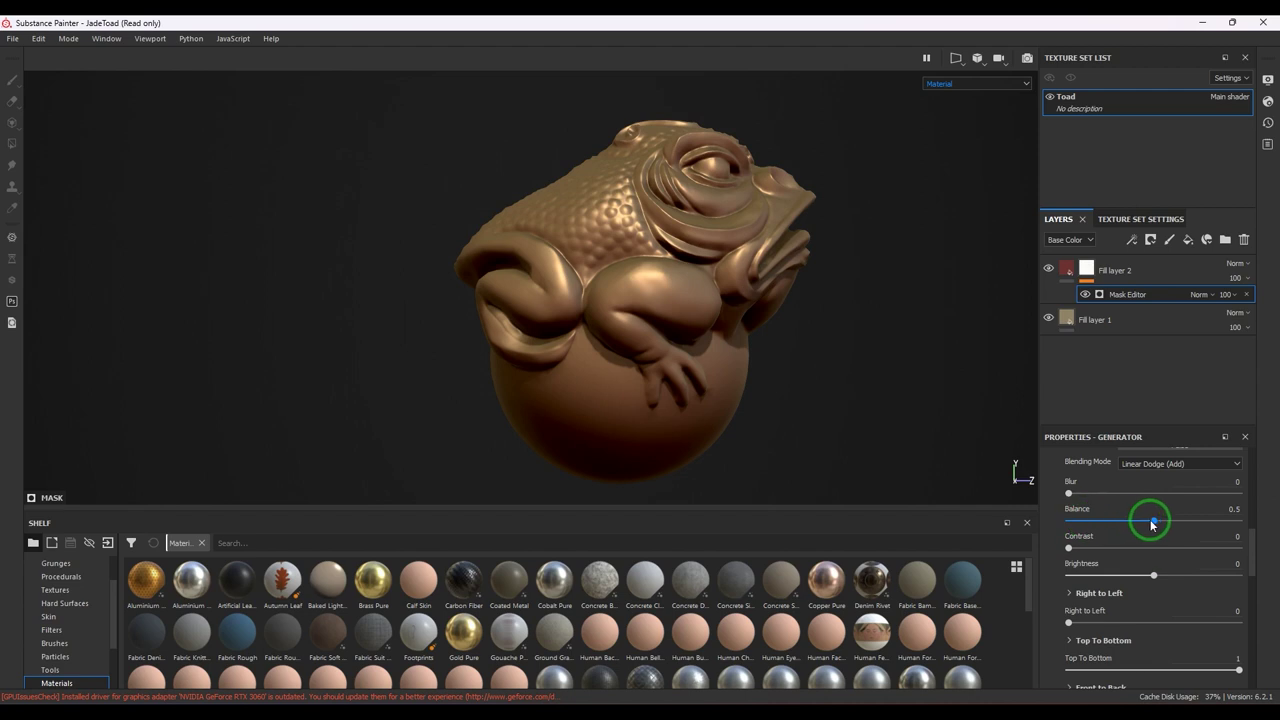
pyautogui.moveTo(1152, 524)
pyautogui.mouseDown()
pyautogui.moveTo(1197, 523)
pyautogui.moveTo(1169, 522)
pyautogui.mouseUp()
pyautogui.moveTo(1068, 548); pyautogui.dragTo(1243, 549)
pyautogui.scroll(-2, 1094, 534)
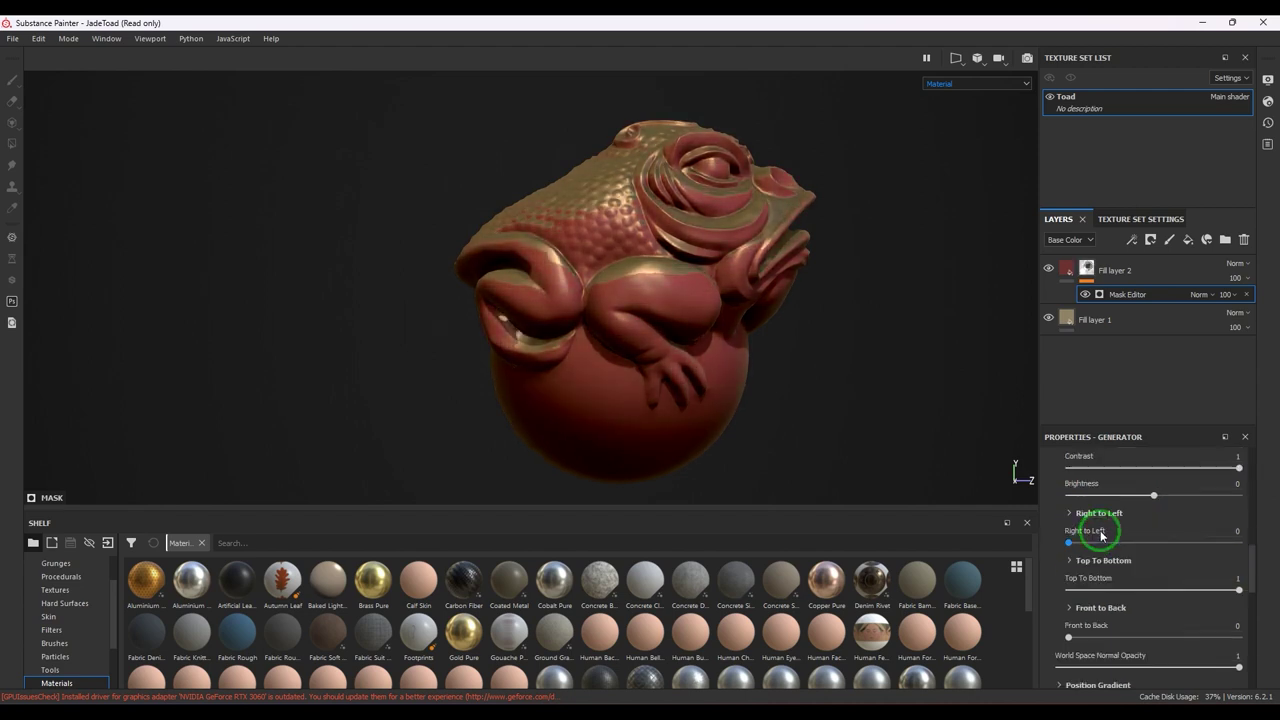
pyautogui.moveTo(1188, 595); pyautogui.dragTo(1240, 541)
pyautogui.keyDown('alt'); pyautogui.moveTo(720, 360); pyautogui.dragTo(314, 378); pyautogui.keyUp('alt')
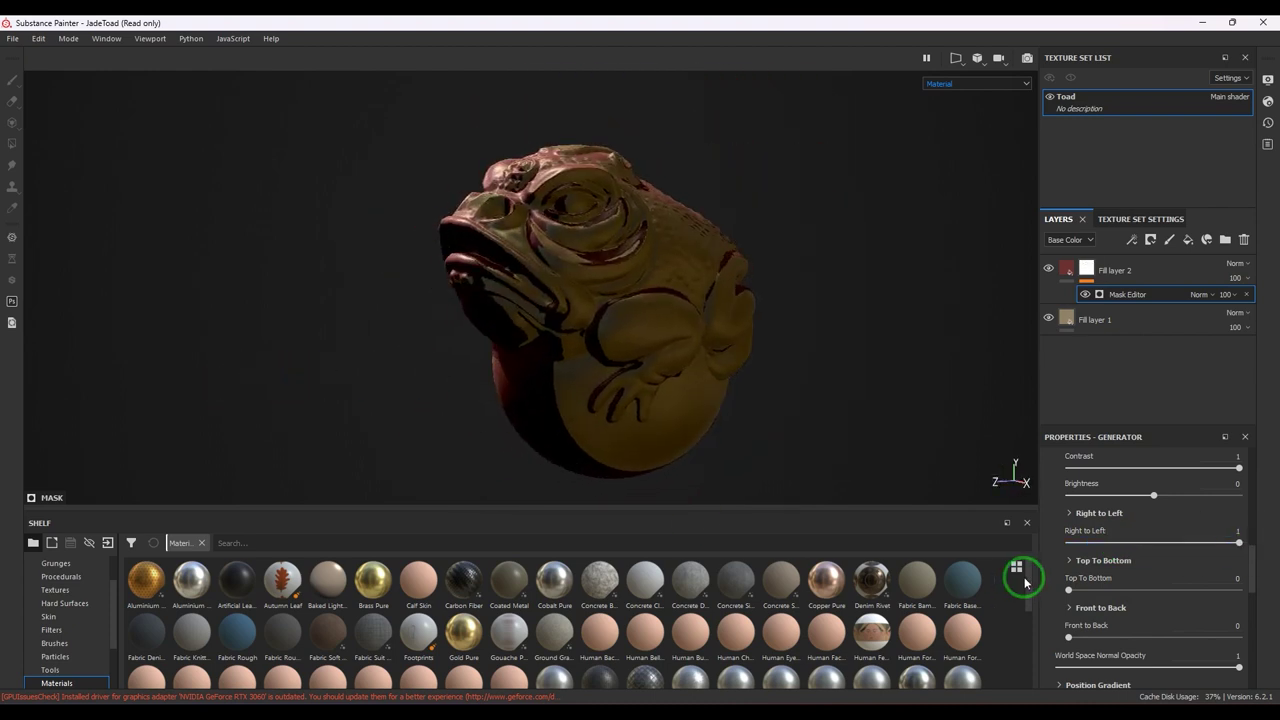
pyautogui.moveTo(1071, 589); pyautogui.dragTo(956, 594)
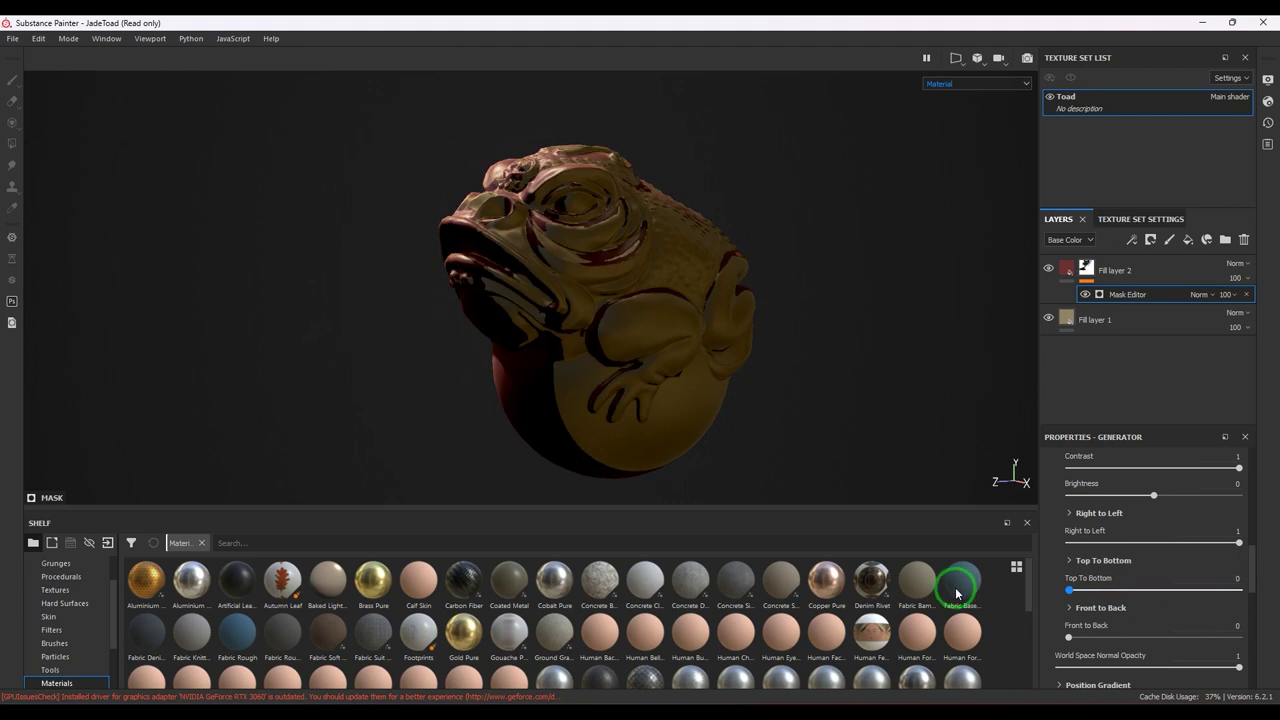
pyautogui.scroll(3, 1123, 543)
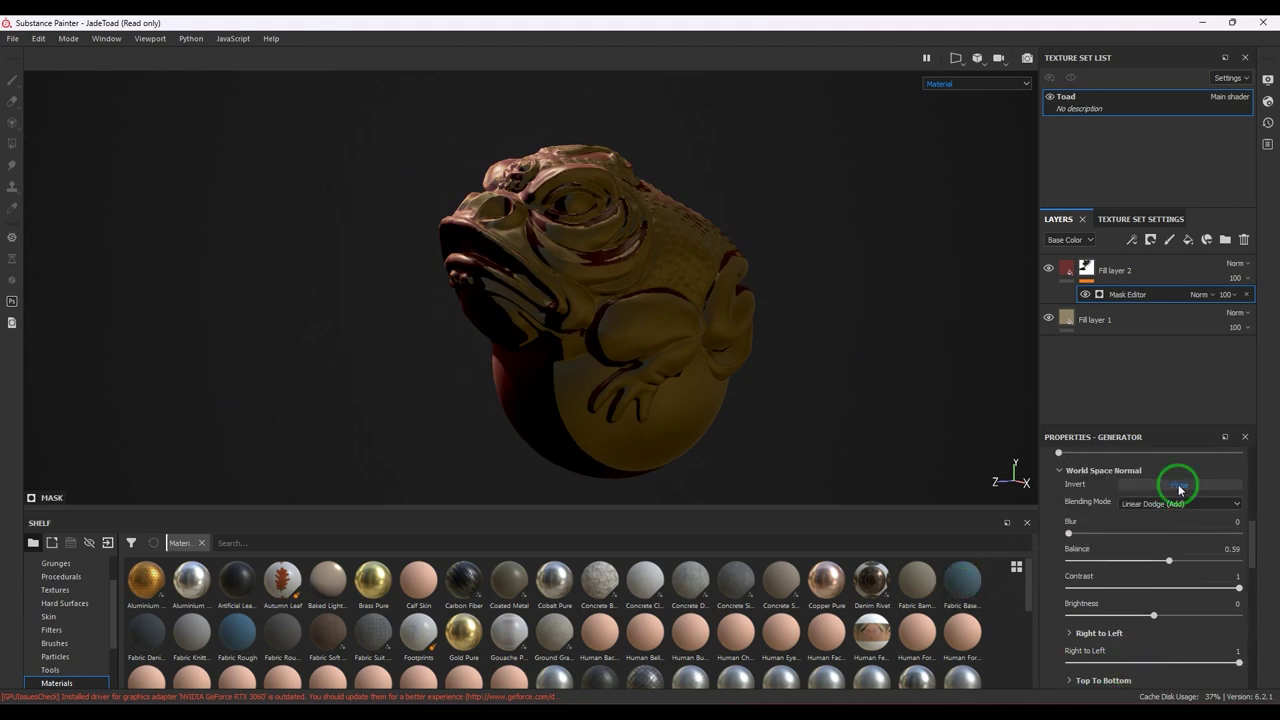
# Step: Invert the World Space Normal mask and drop its Contrast to 0
pyautogui.click(1179, 487)
pyautogui.keyDown('alt'); pyautogui.moveTo(520, 364); pyautogui.dragTo(701, 378); pyautogui.keyUp('alt')
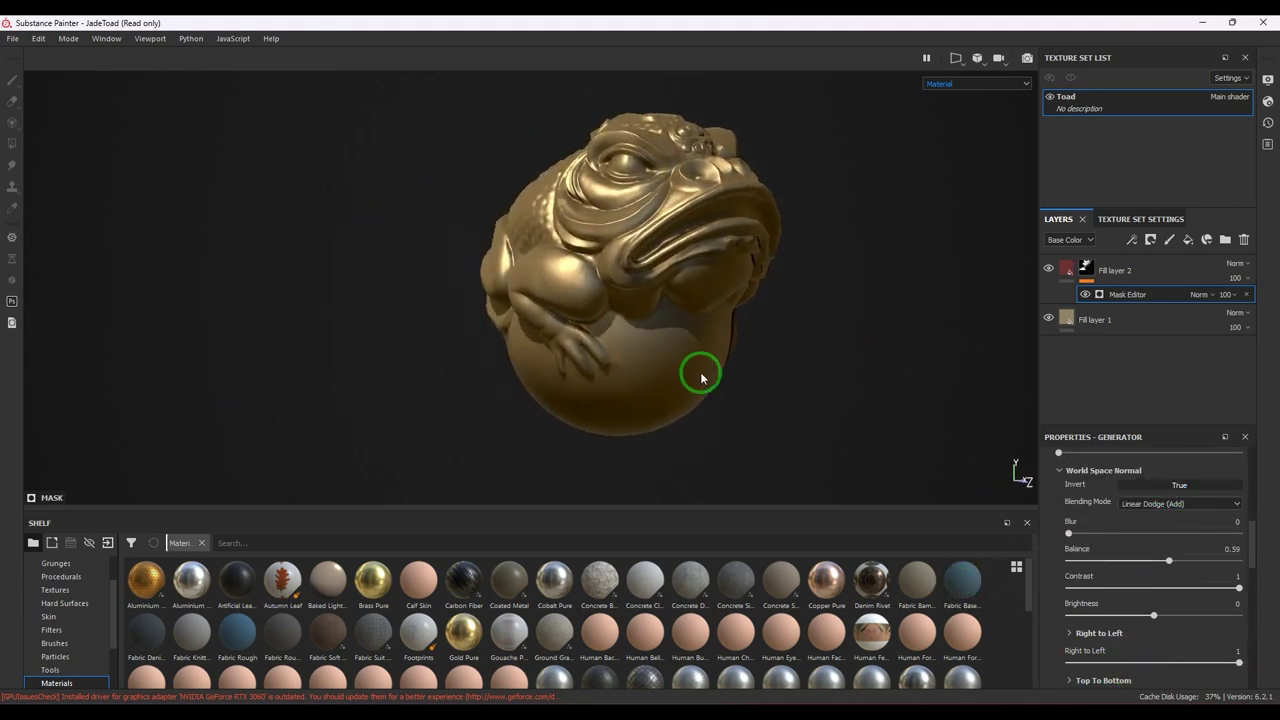
pyautogui.moveTo(1223, 589); pyautogui.dragTo(953, 593)
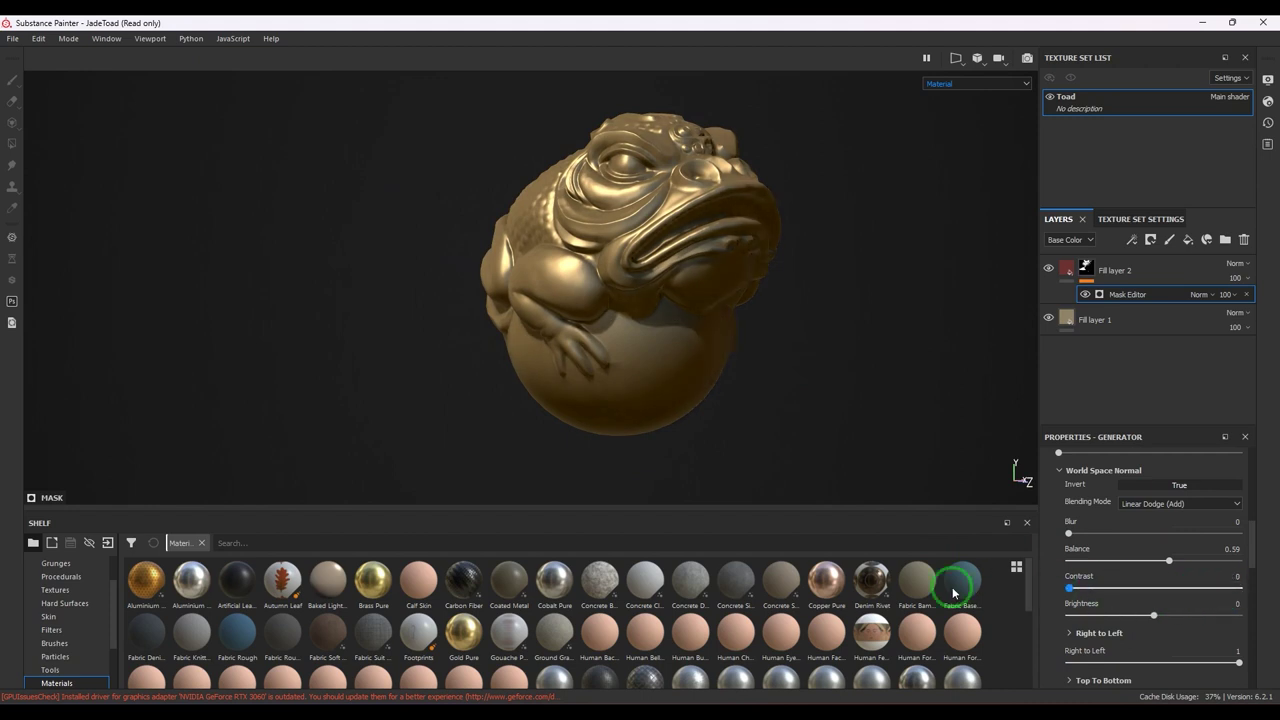
pyautogui.moveTo(1069, 589); pyautogui.dragTo(984, 590)
pyautogui.scroll(-2, 1137, 606)
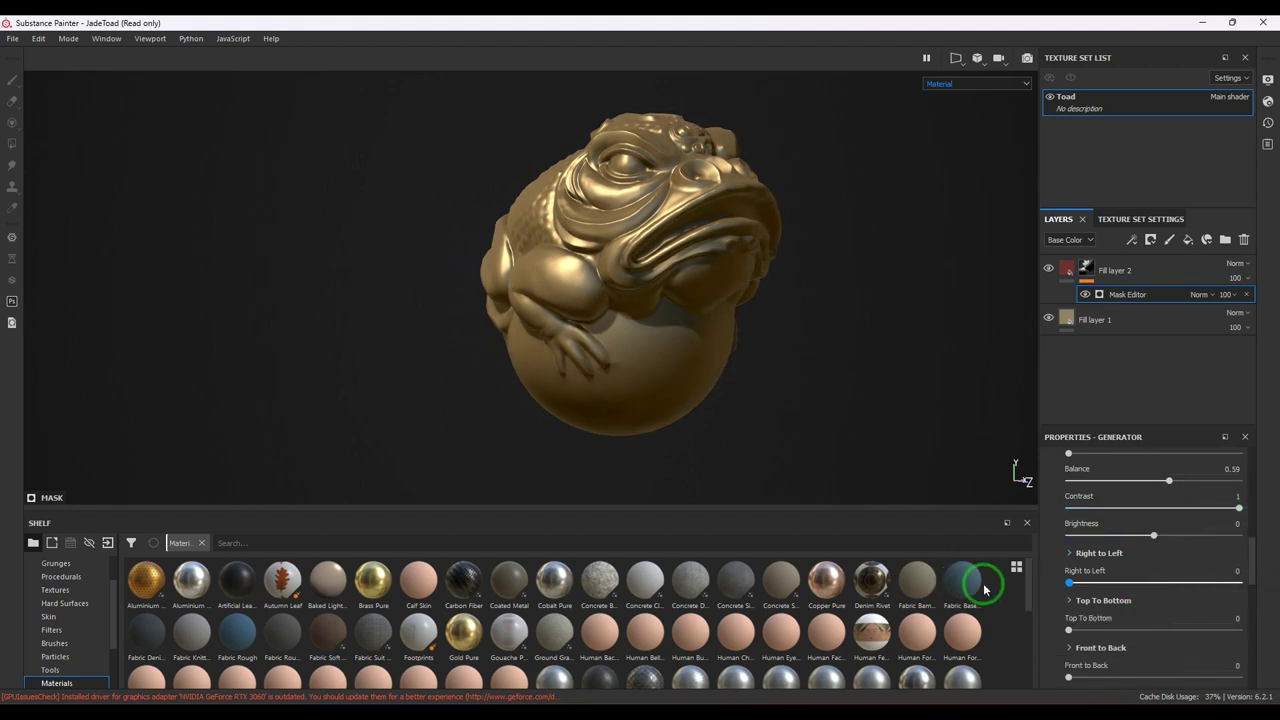
# Step: Set Front to Back to 1 so red shows only on the toad's front-facing areas
pyautogui.click(1072, 632)
pyautogui.scroll(-1, 1118, 634)
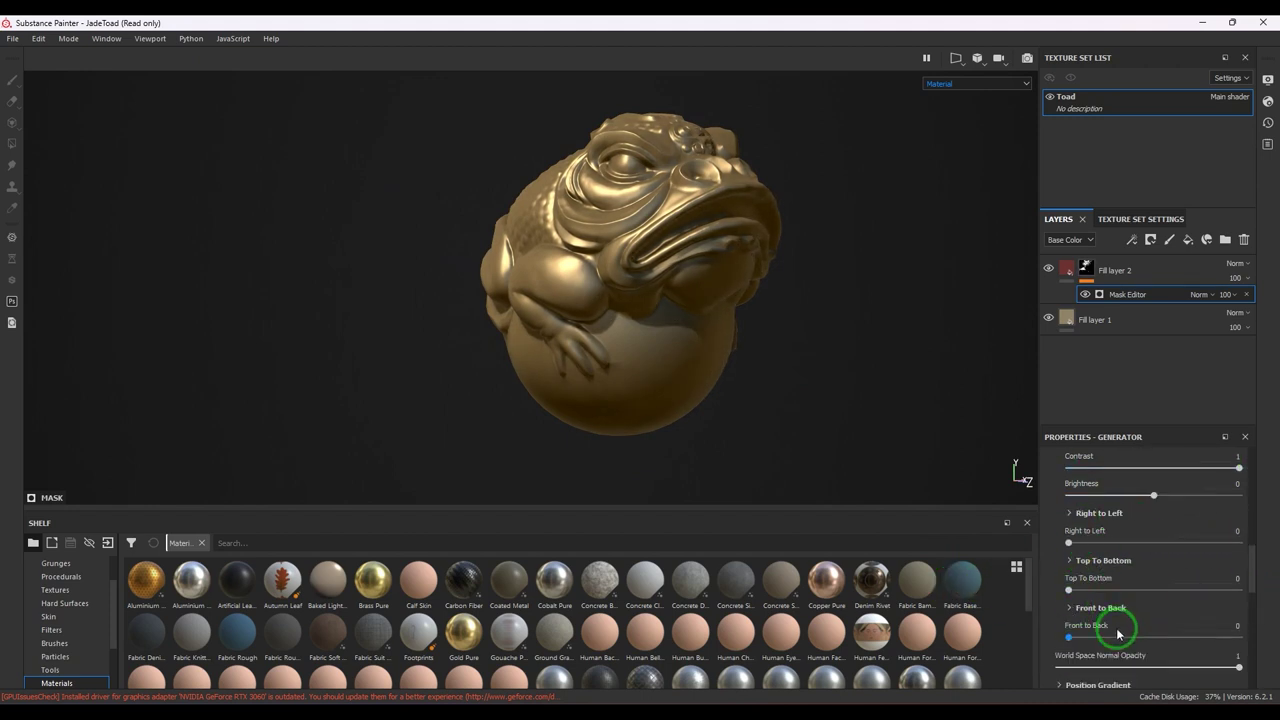
pyautogui.moveTo(1068, 637); pyautogui.dragTo(1272, 577)
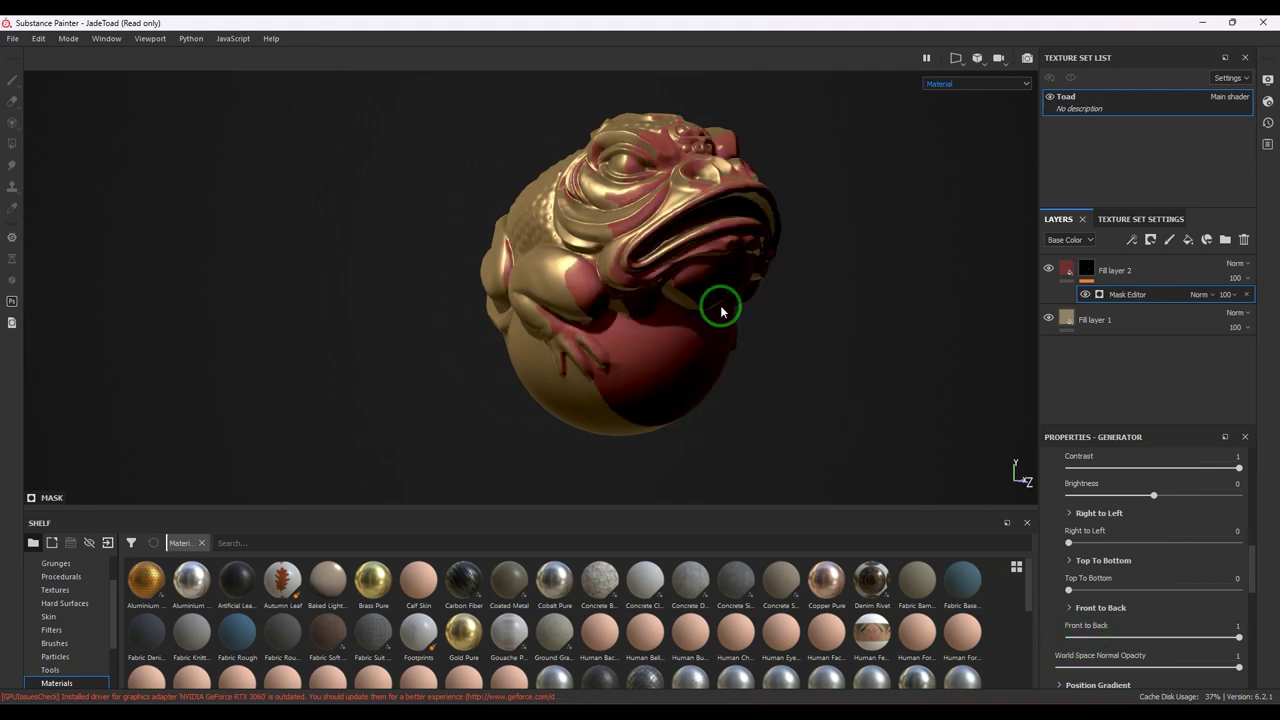
pyautogui.keyDown('alt'); pyautogui.moveTo(720, 306); pyautogui.dragTo(791, 334); pyautogui.keyUp('alt')
pyautogui.scroll(1, 1110, 592)
pyautogui.scroll(2, 1153, 594)
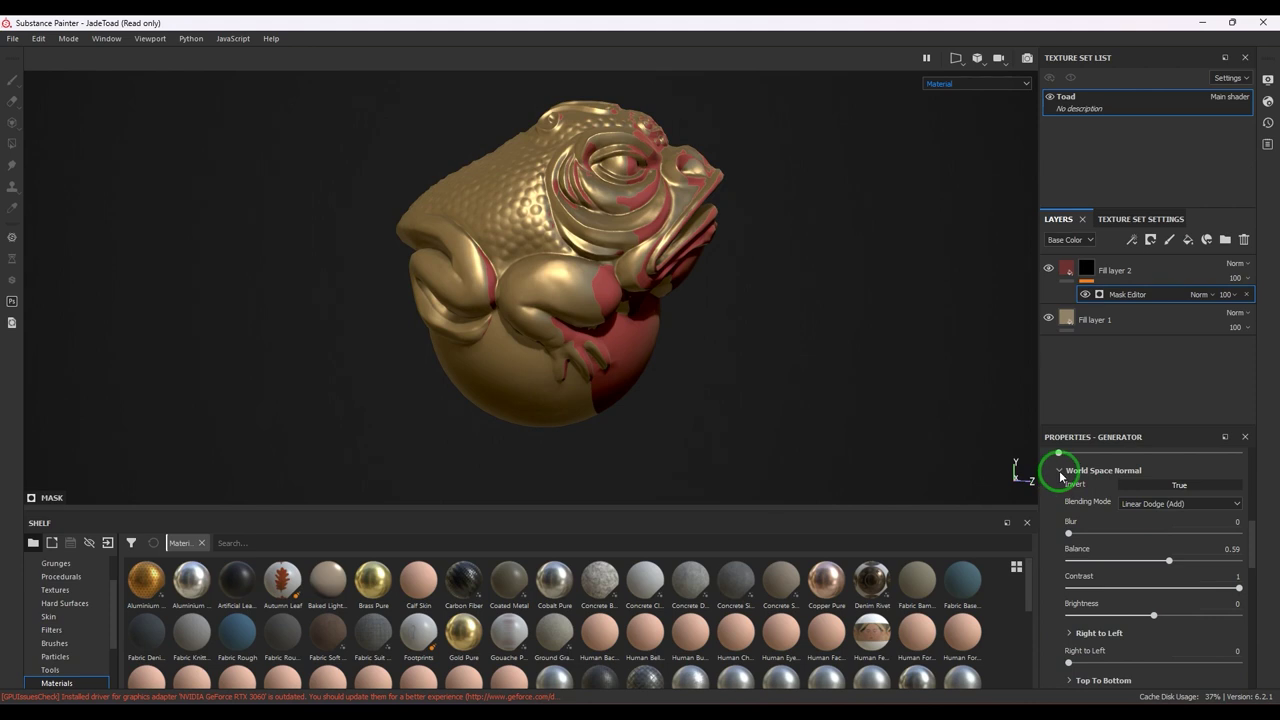
pyautogui.click(1060, 471)
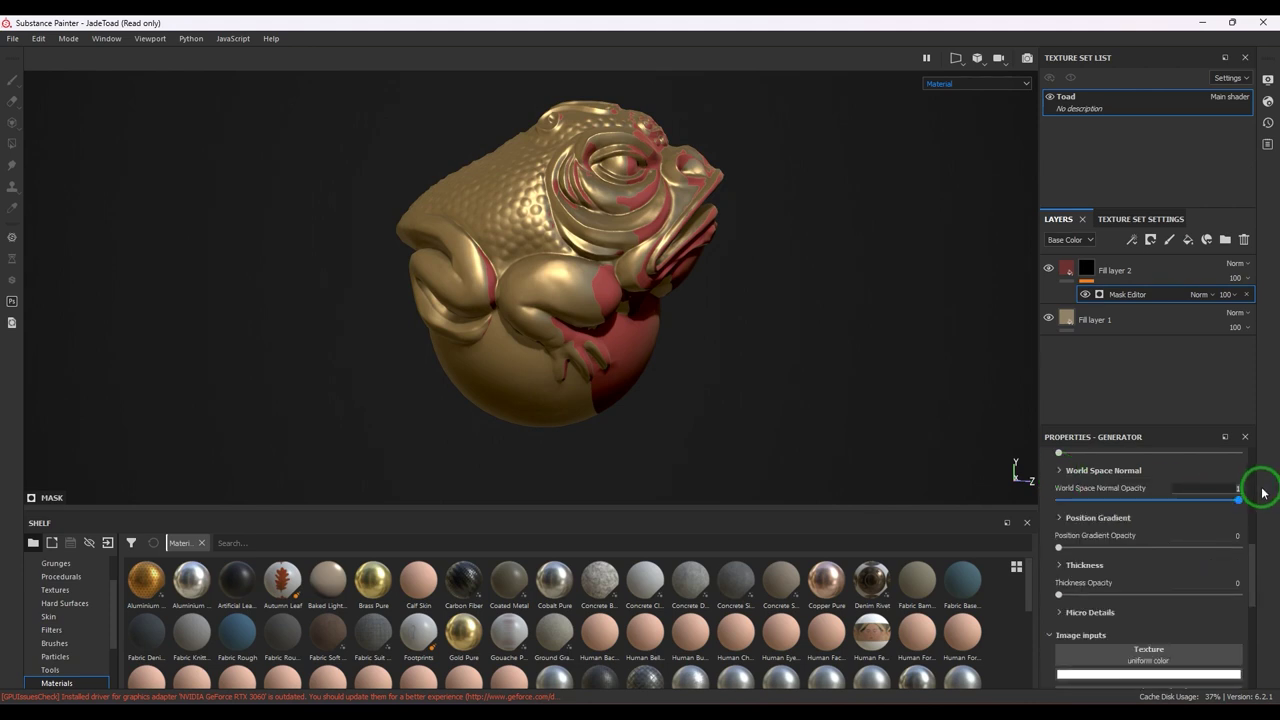
# Step: Swap to a top-to-bottom Position Gradient mask with raised contrast and balance 0.5
pyautogui.moveTo(1259, 495); pyautogui.dragTo(1098, 600)
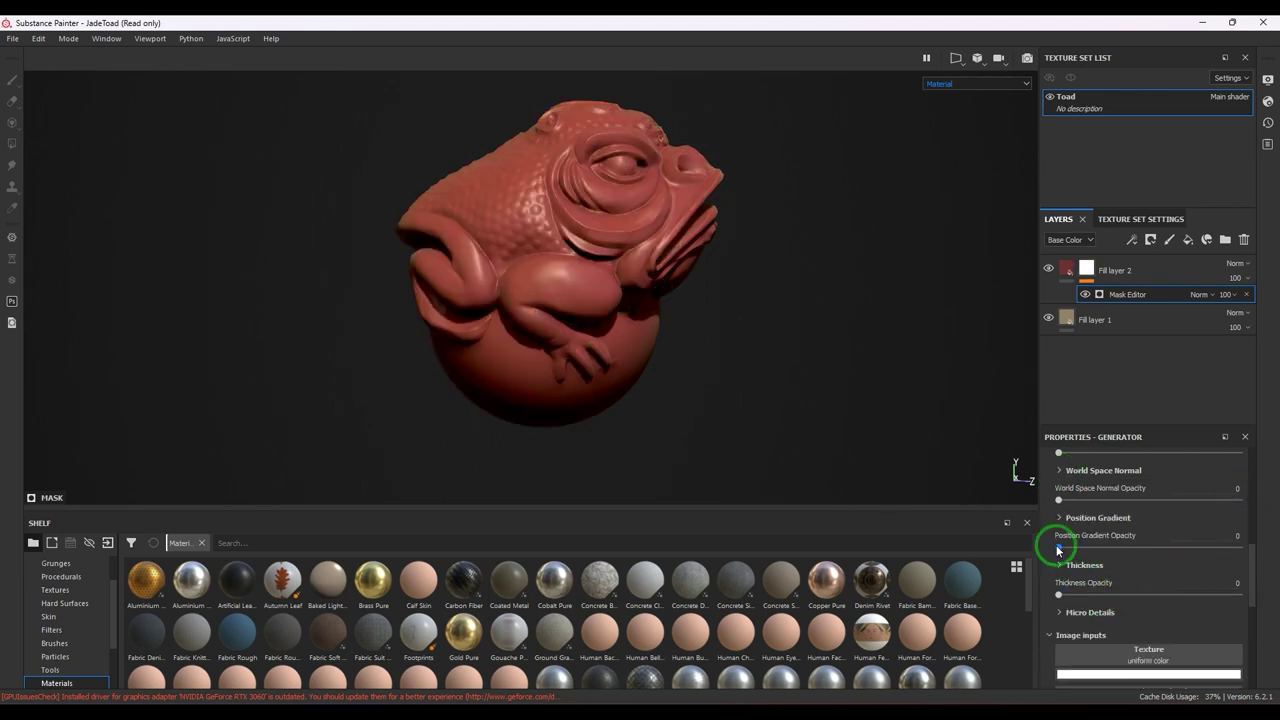
pyautogui.moveTo(1058, 549); pyautogui.dragTo(1249, 537)
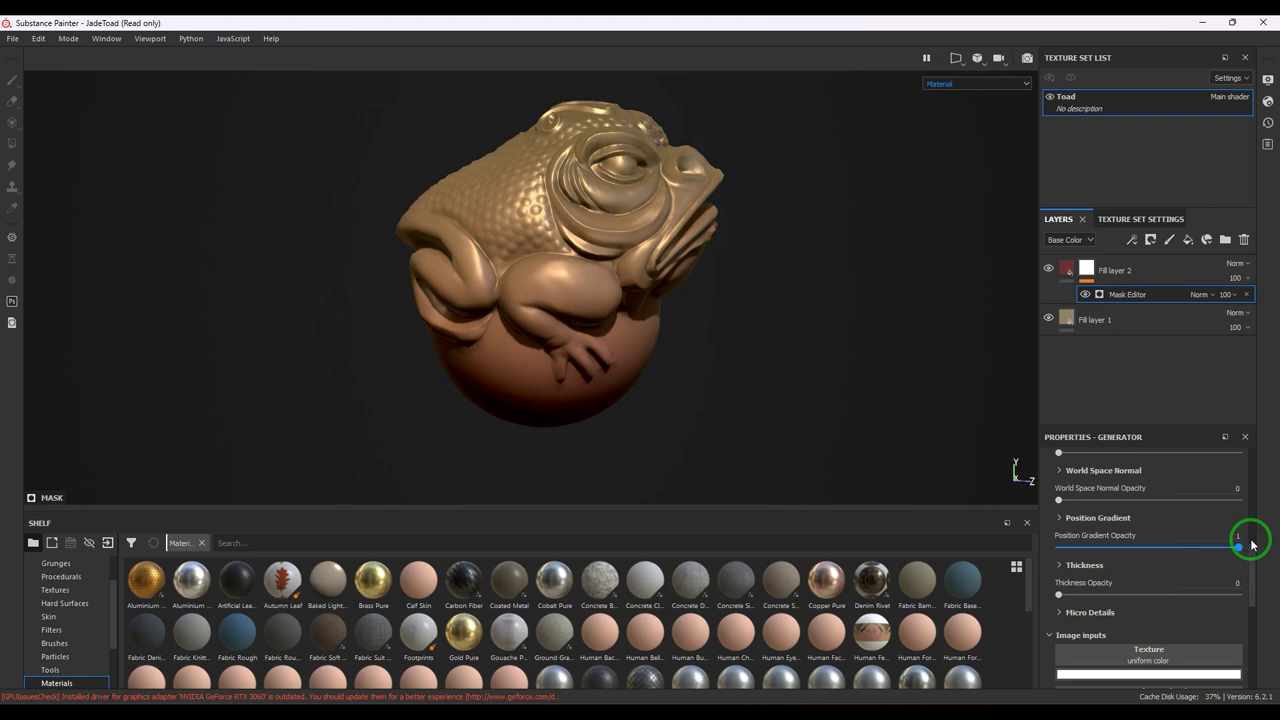
pyautogui.click(1064, 520)
pyautogui.click(1093, 624)
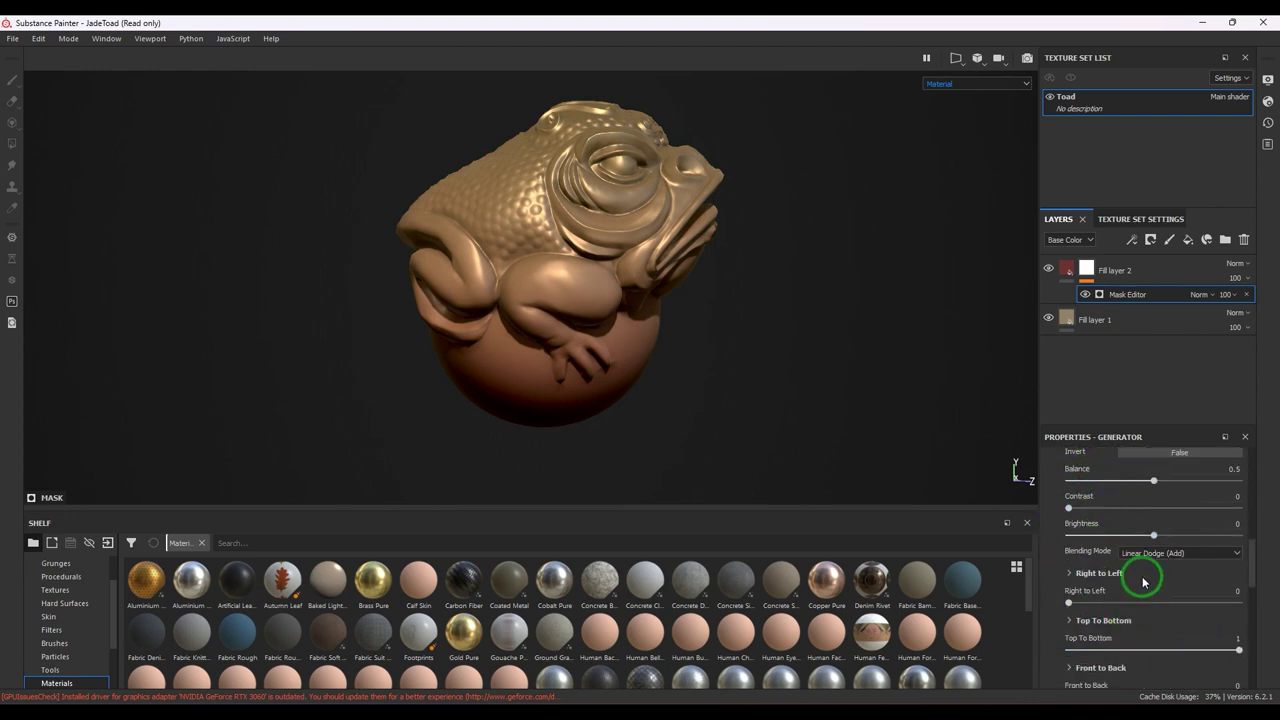
pyautogui.moveTo(1069, 508); pyautogui.dragTo(1179, 510)
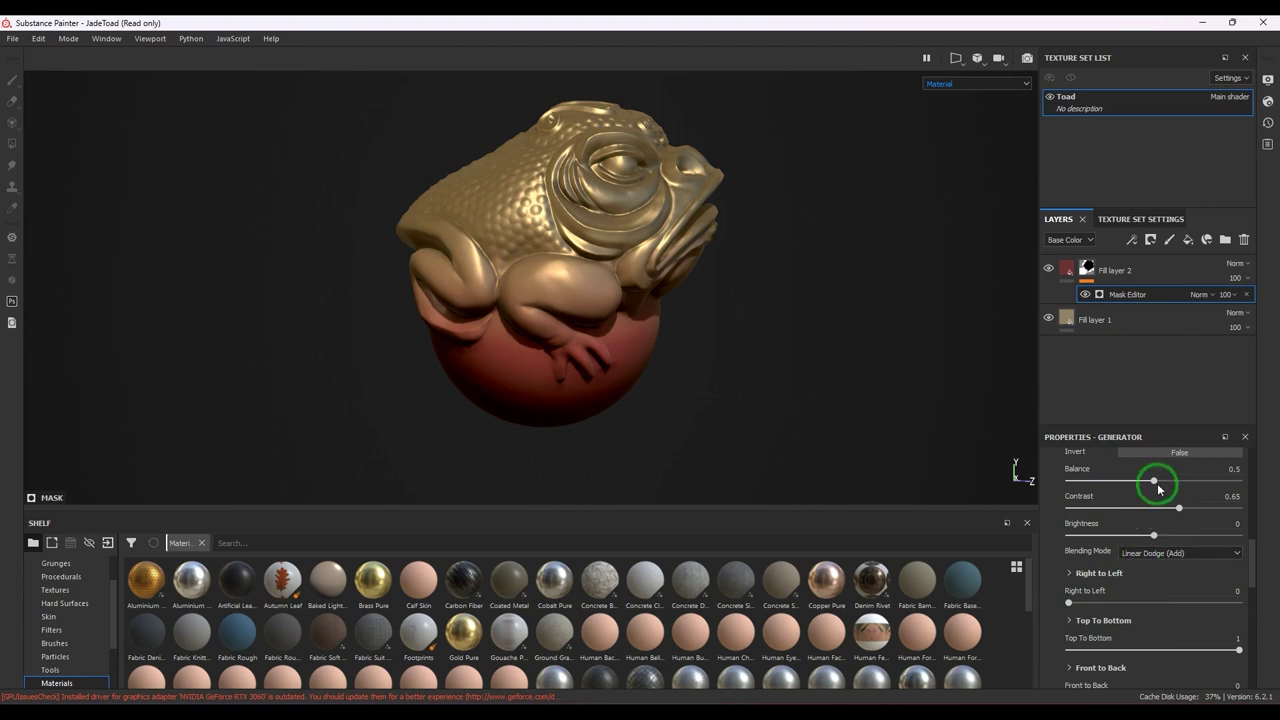
pyautogui.moveTo(1154, 481)
pyautogui.mouseDown()
pyautogui.moveTo(1129, 483)
pyautogui.moveTo(1152, 482)
pyautogui.mouseUp()
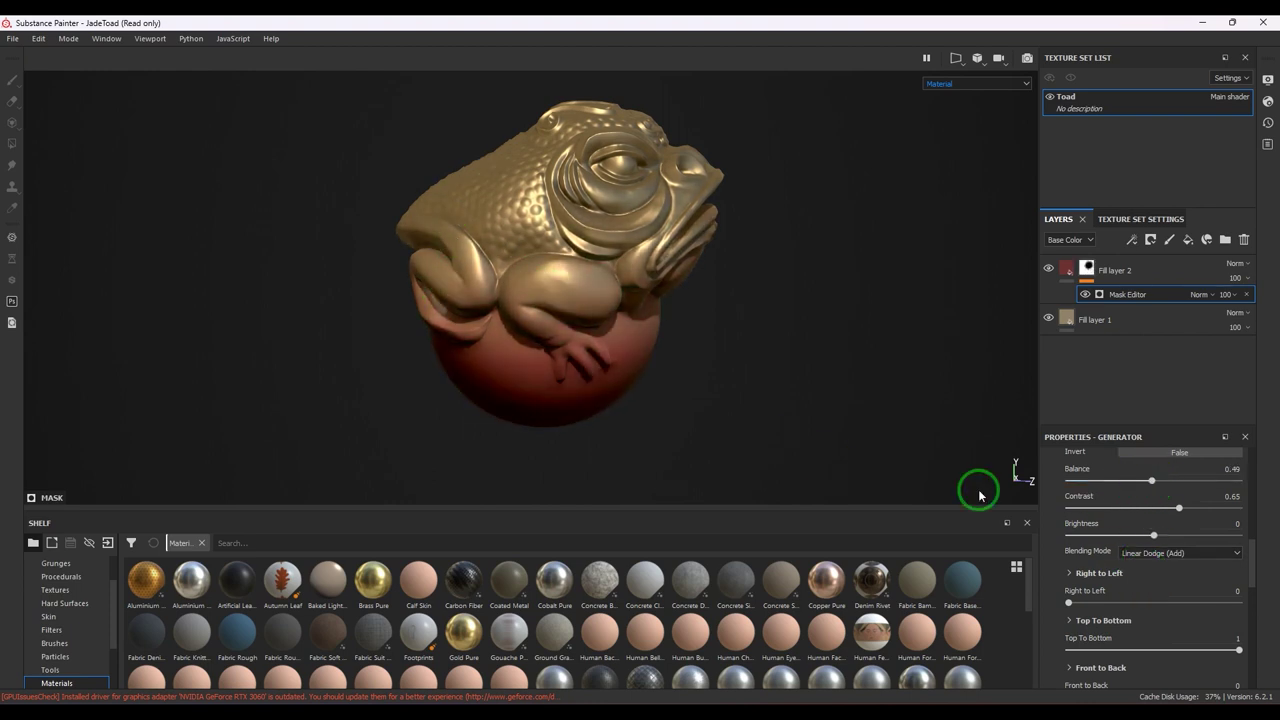
# Step: Set Position Gradient opacity to 0 and World Space Normal opacity back to 1
pyautogui.scroll(2, 1089, 591)
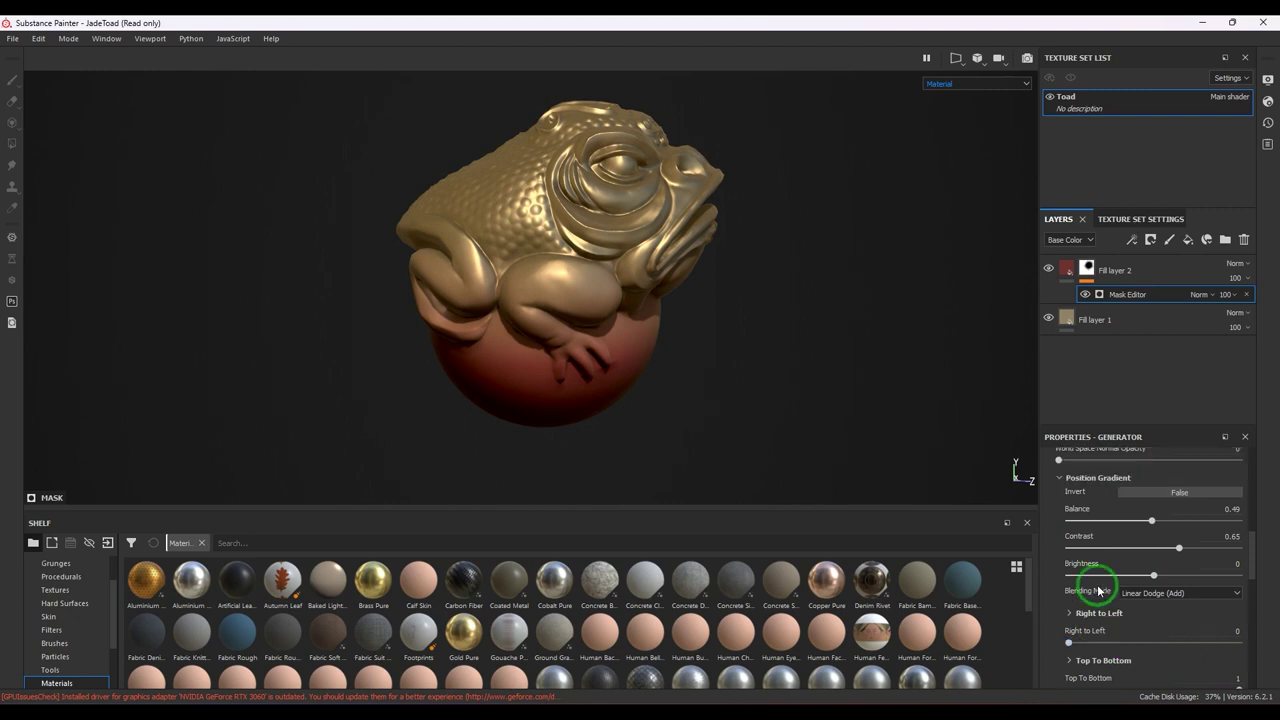
pyautogui.click(1060, 519)
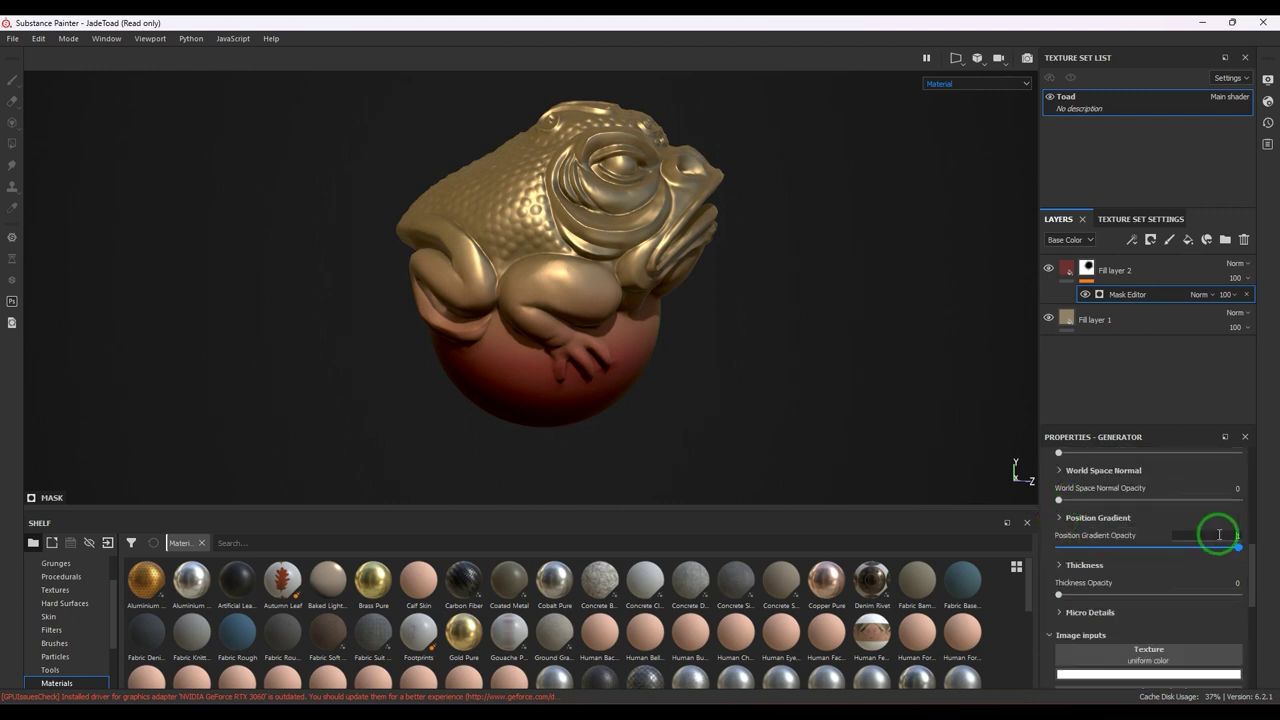
pyautogui.moveTo(1260, 545); pyautogui.dragTo(1058, 547)
pyautogui.moveTo(1069, 503); pyautogui.dragTo(1242, 497)
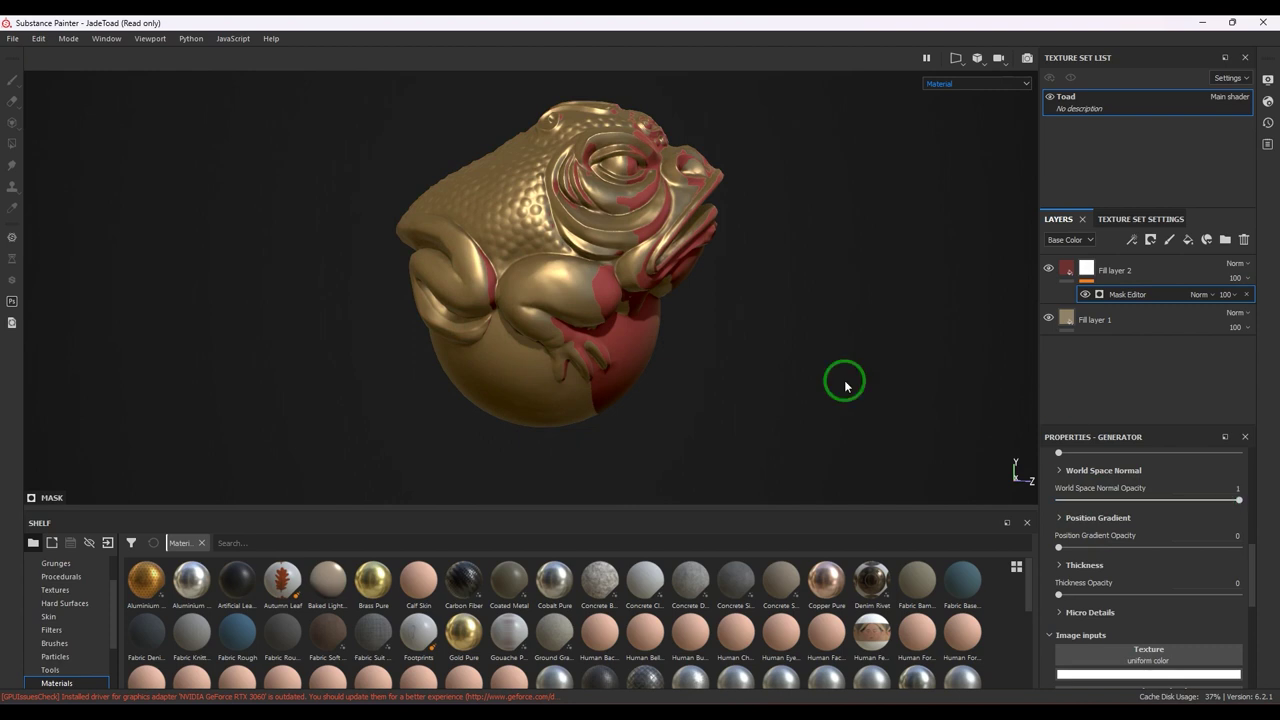
# Step: Set World Space Normal Top To Bottom 1, Front to Back 0, lower Contrast, Brightness 0.18
pyautogui.click(1059, 471)
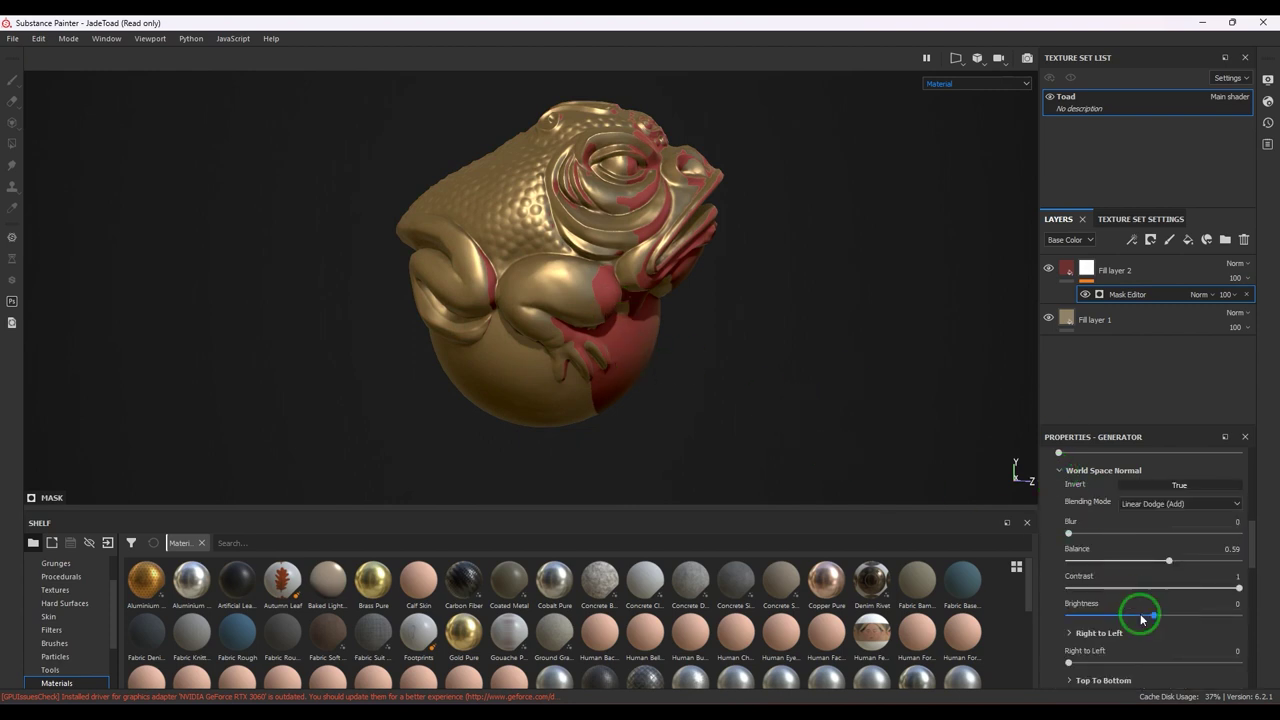
pyautogui.scroll(-2, 1184, 650)
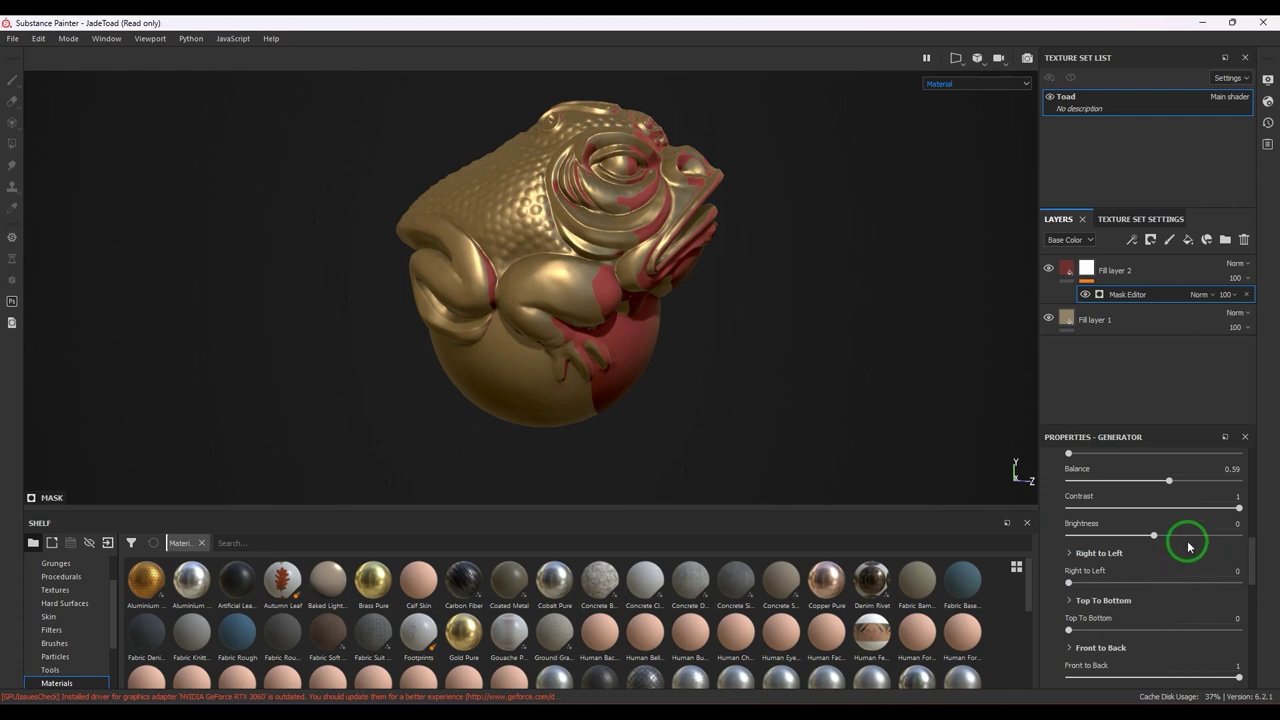
pyautogui.scroll(-1, 1194, 580)
pyautogui.click(1236, 590)
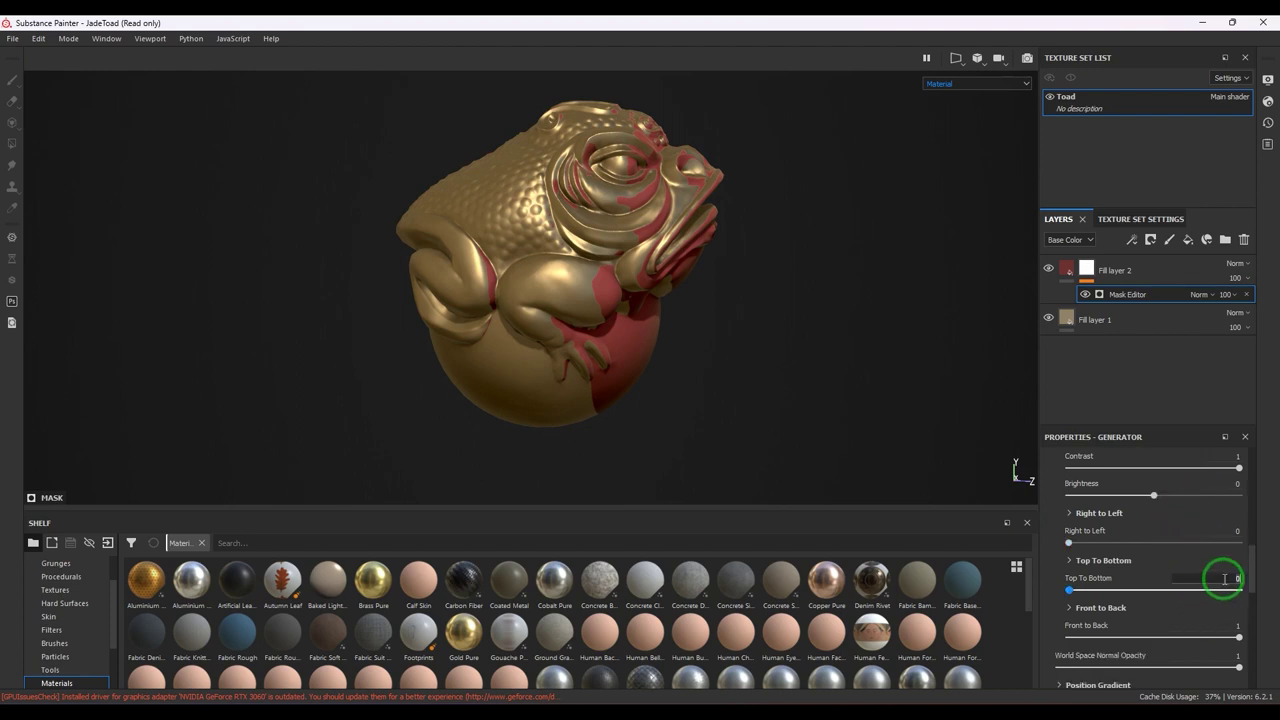
pyautogui.click(1228, 630)
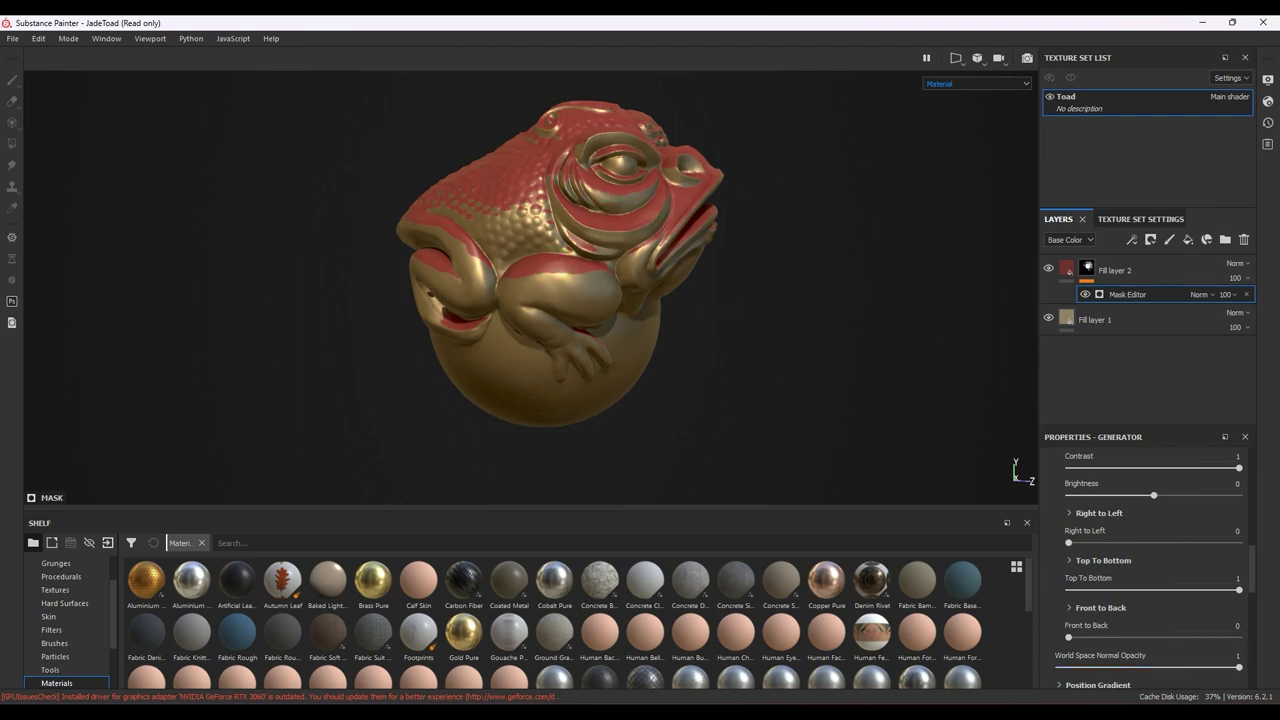
pyautogui.scroll(1, 1124, 540)
pyautogui.moveTo(1234, 508); pyautogui.dragTo(1178, 508)
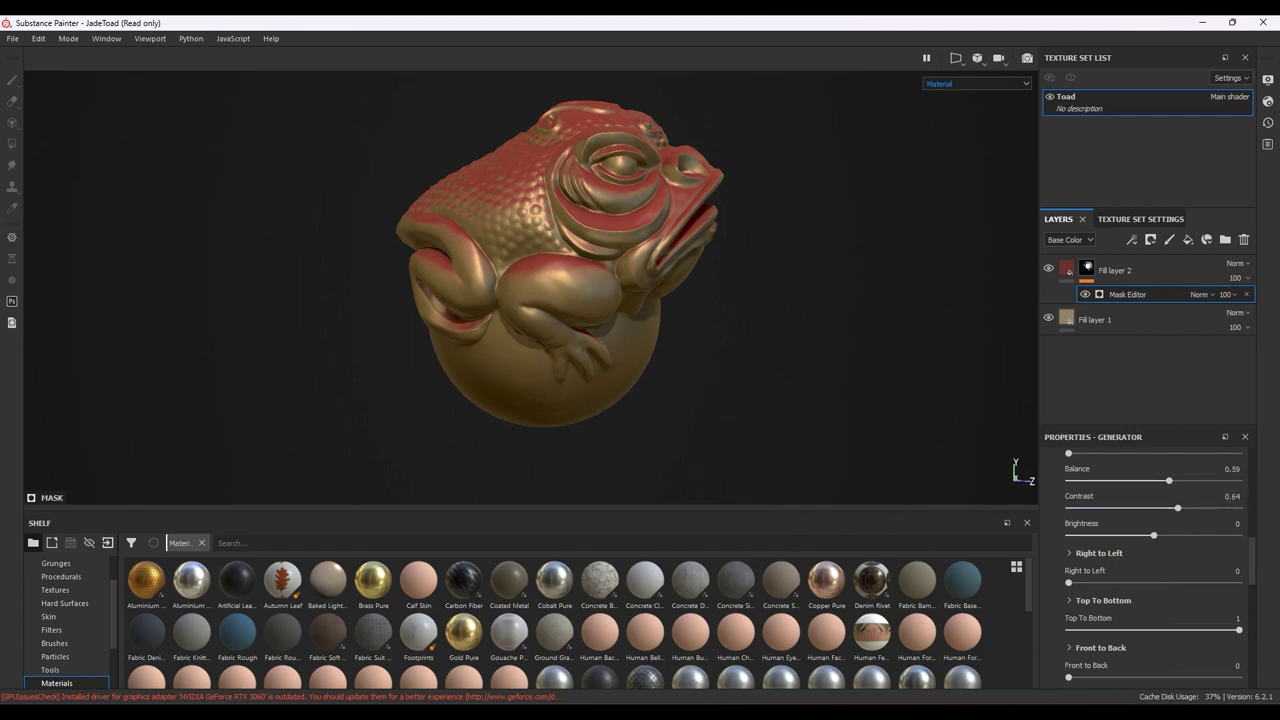
pyautogui.moveTo(1154, 536)
pyautogui.mouseDown()
pyautogui.moveTo(1129, 536)
pyautogui.moveTo(1199, 540)
pyautogui.moveTo(1166, 537)
pyautogui.mouseUp()
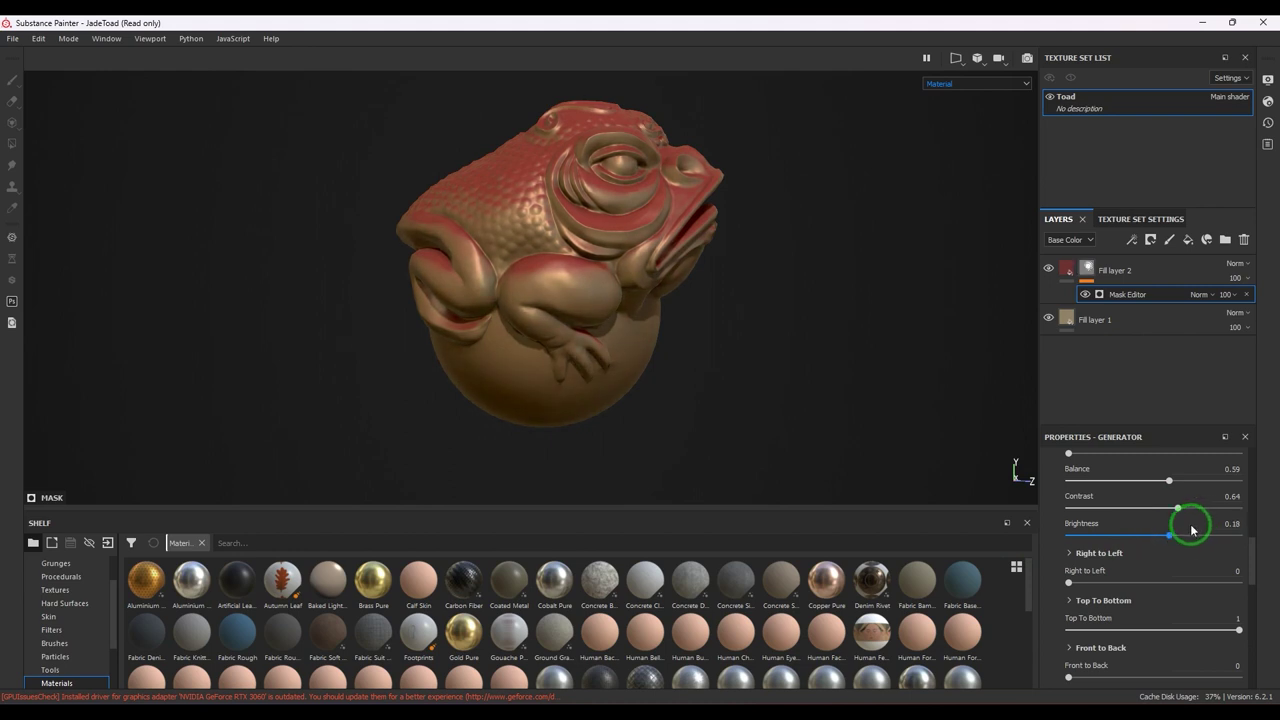
pyautogui.scroll(-1, 1186, 523)
pyautogui.scroll(2, 1154, 571)
pyautogui.scroll(2, 1073, 536)
# Step: Collapse World Space Normal and set its opacity to 0, turning the toad solid red
pyautogui.click(1060, 510)
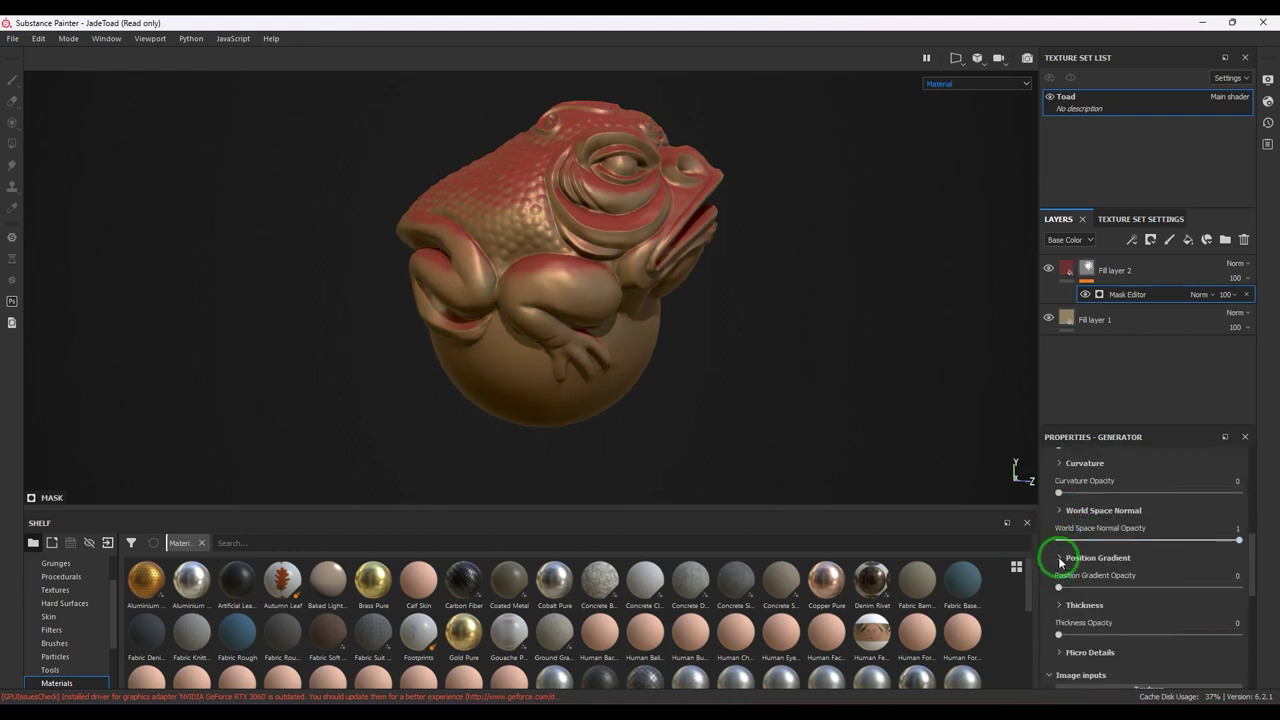
pyautogui.click(1226, 541)
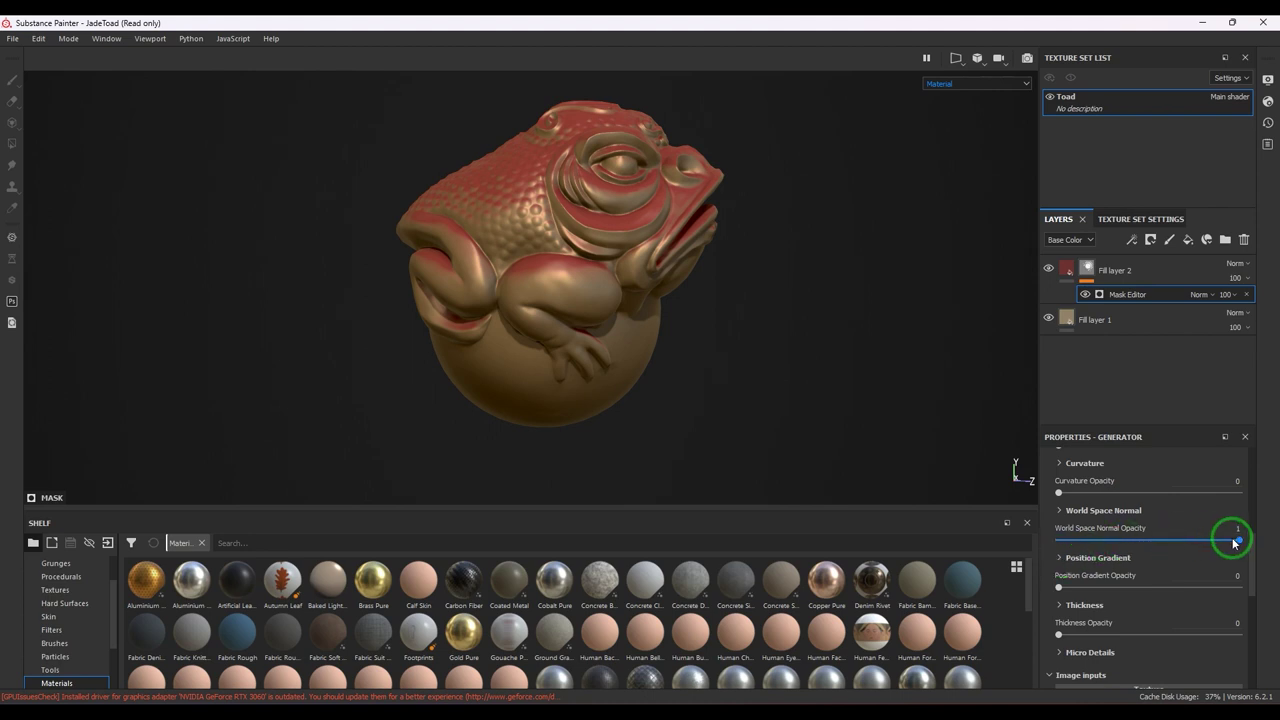
pyautogui.moveTo(1236, 541); pyautogui.dragTo(1030, 547)
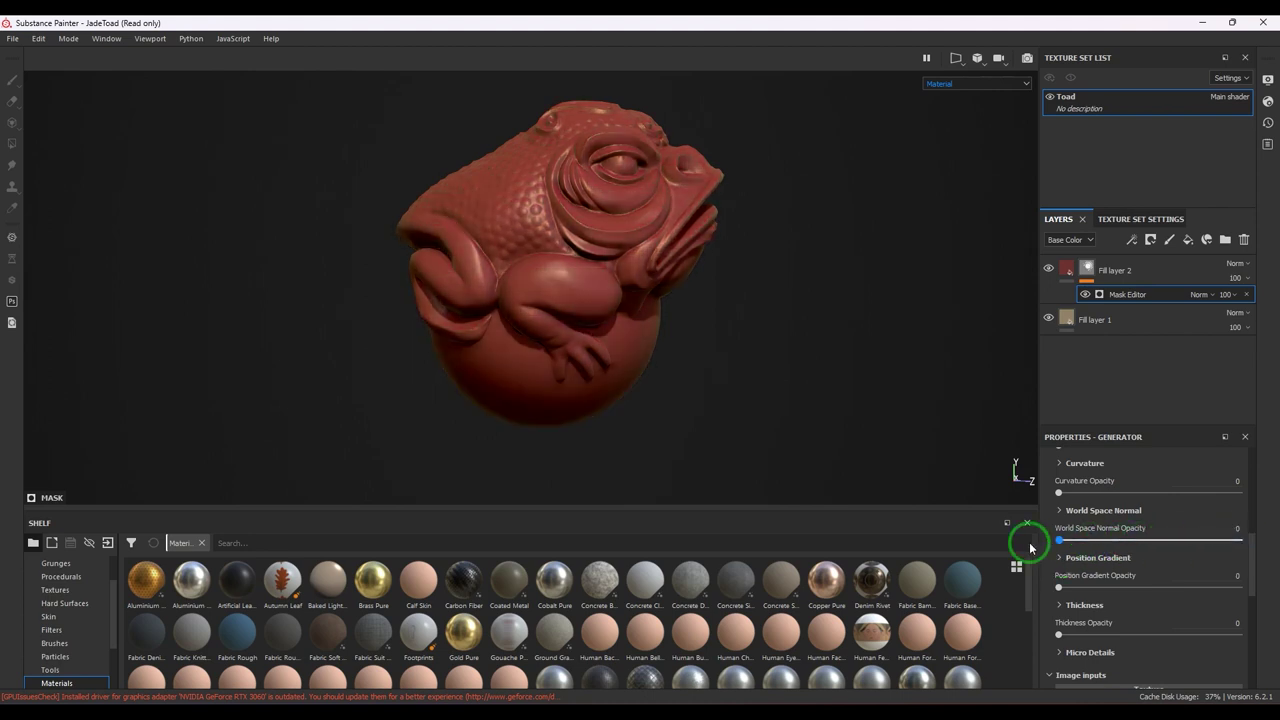
# Step: Try the Position Gradient mask at full opacity, then set its opacity back to 0
pyautogui.moveTo(1080, 587); pyautogui.dragTo(1272, 585)
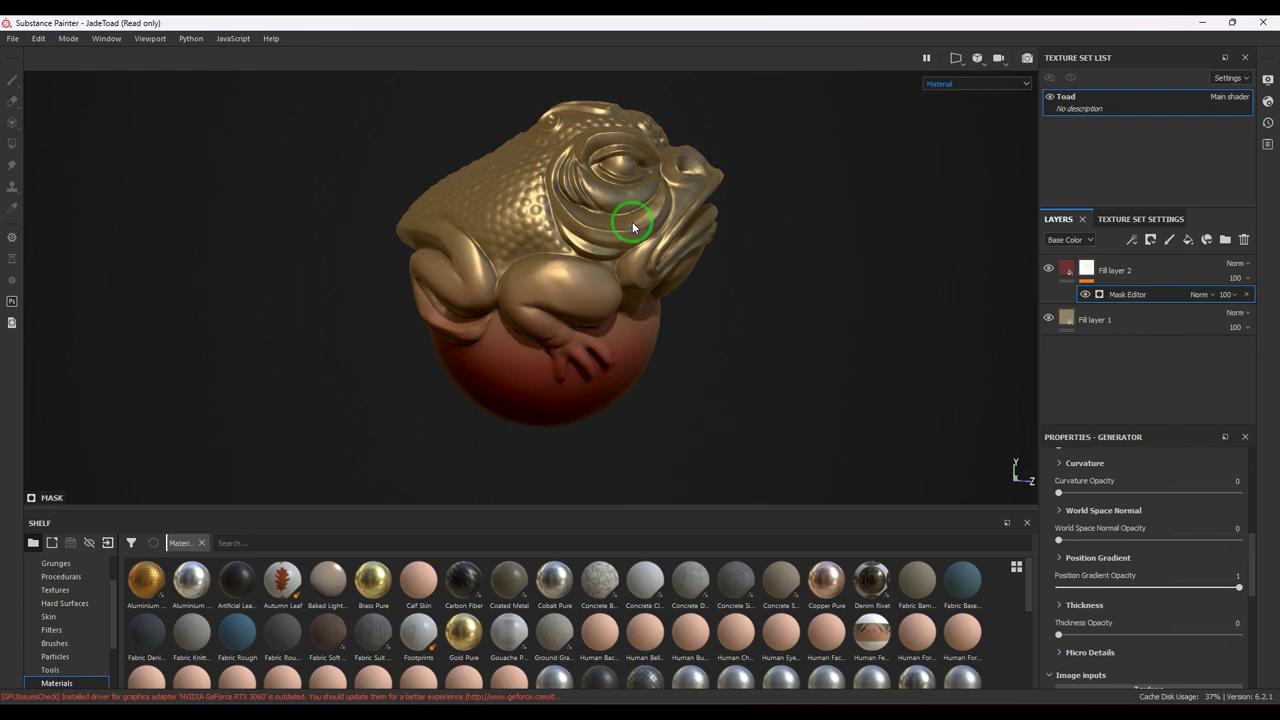
pyautogui.click(1206, 575)
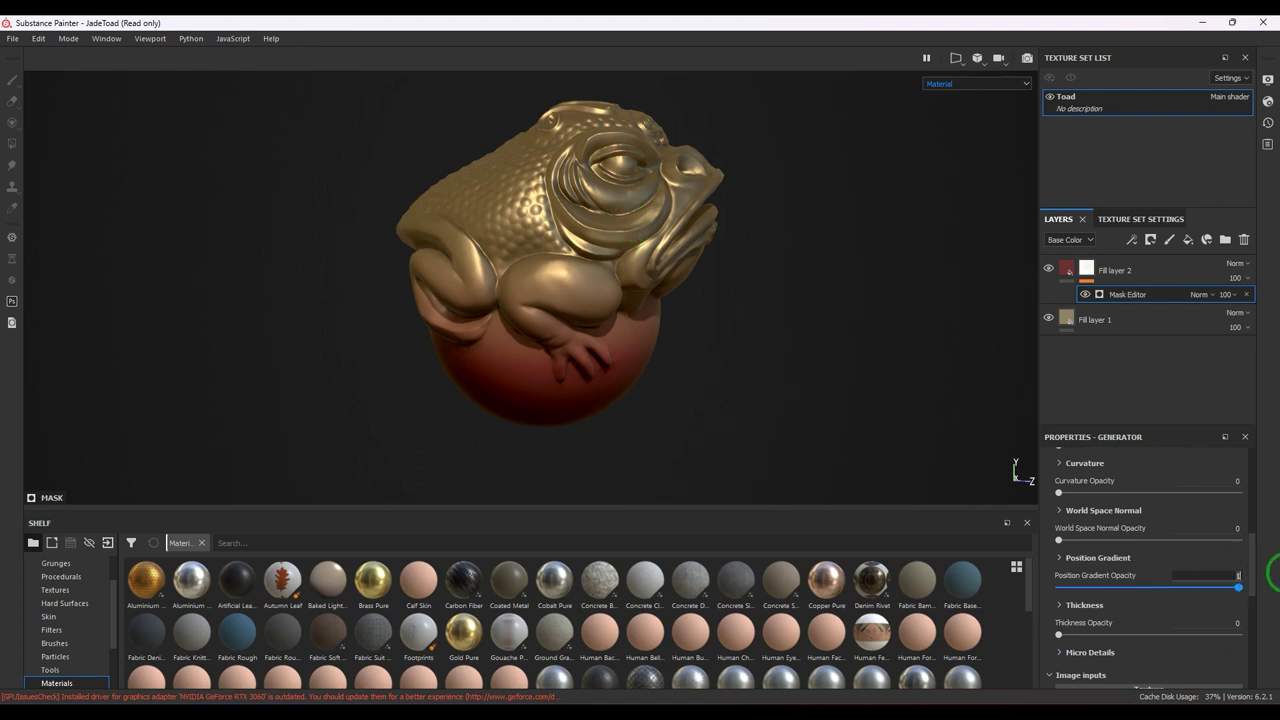
pyautogui.write('0')
pyautogui.click(1150, 690)
# Step: Raise the Thickness mask to opacity 1 and increase its contrast
pyautogui.moveTo(1060, 634); pyautogui.dragTo(1211, 578)
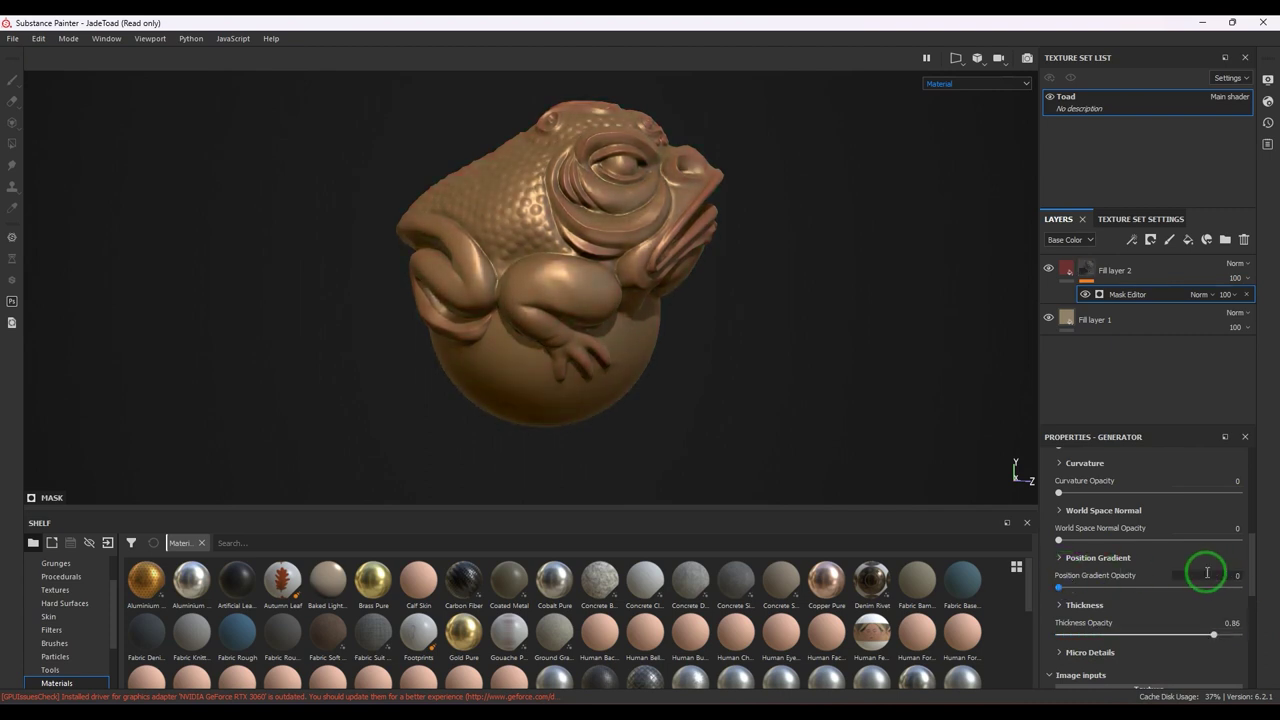
pyautogui.click(1063, 607)
pyautogui.scroll(-2, 1065, 610)
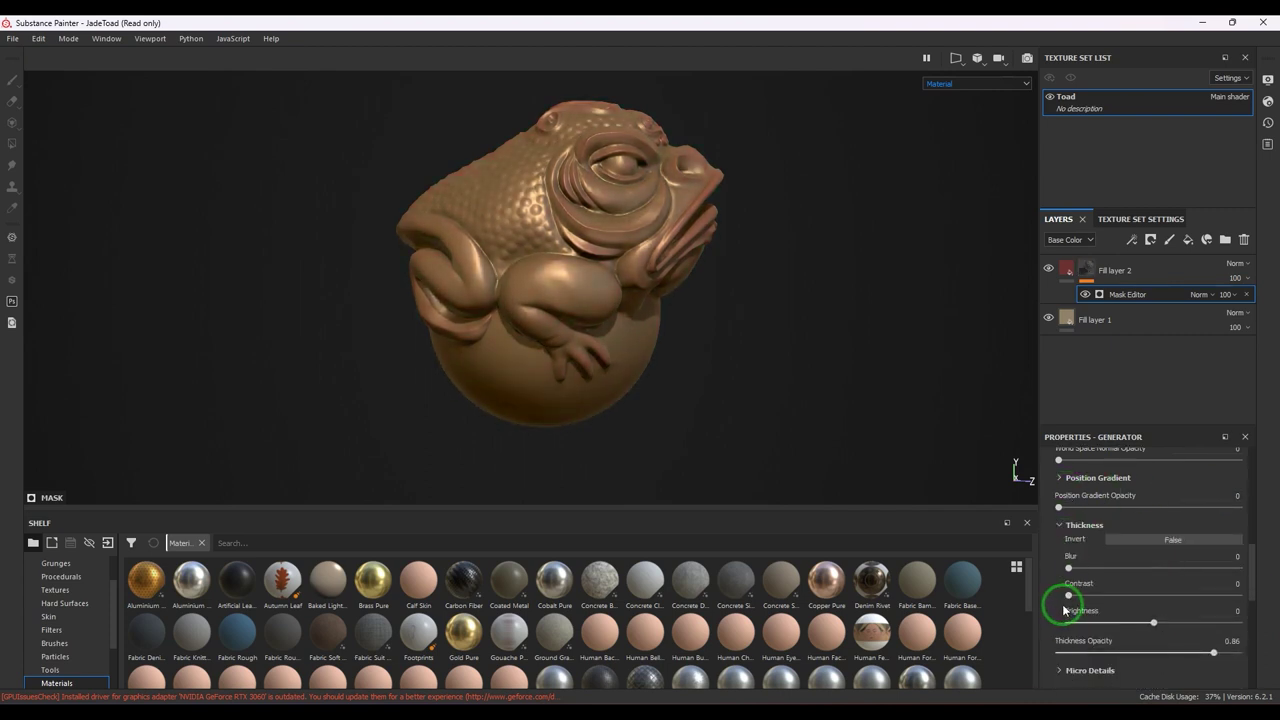
pyautogui.moveTo(1236, 655); pyautogui.dragTo(1241, 653)
pyautogui.click(1077, 597)
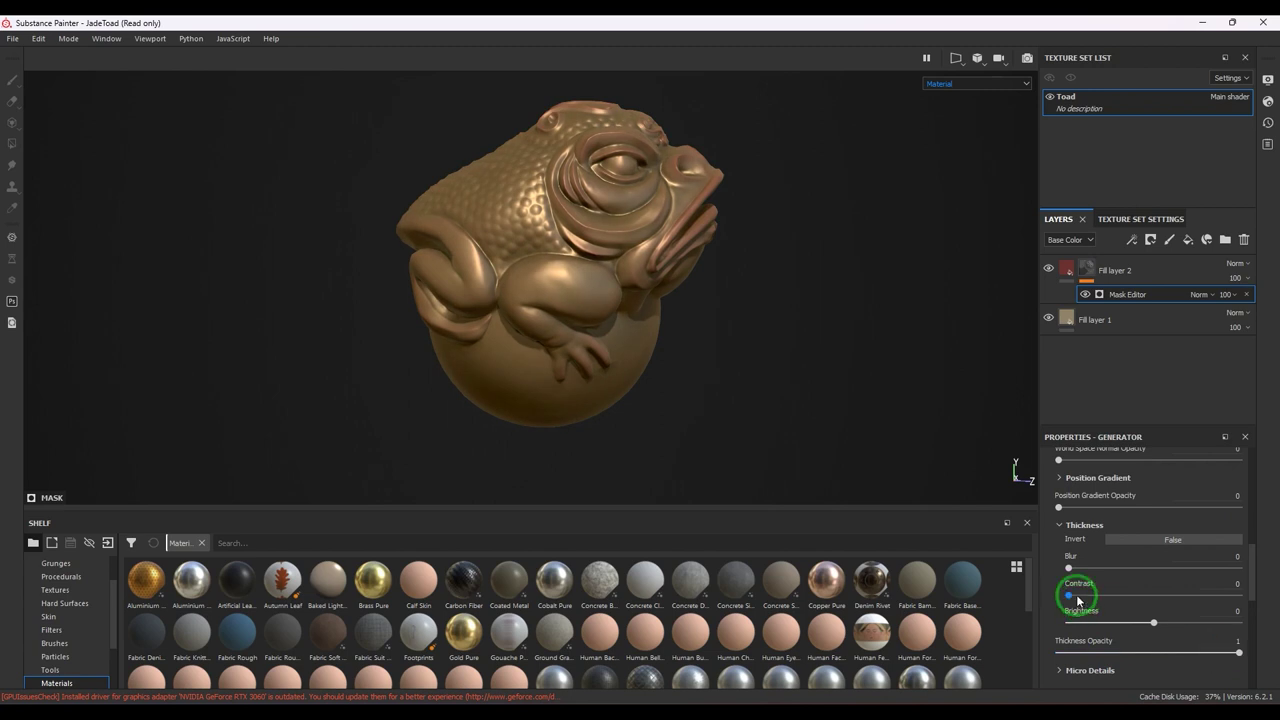
pyautogui.moveTo(1070, 598); pyautogui.dragTo(1187, 595)
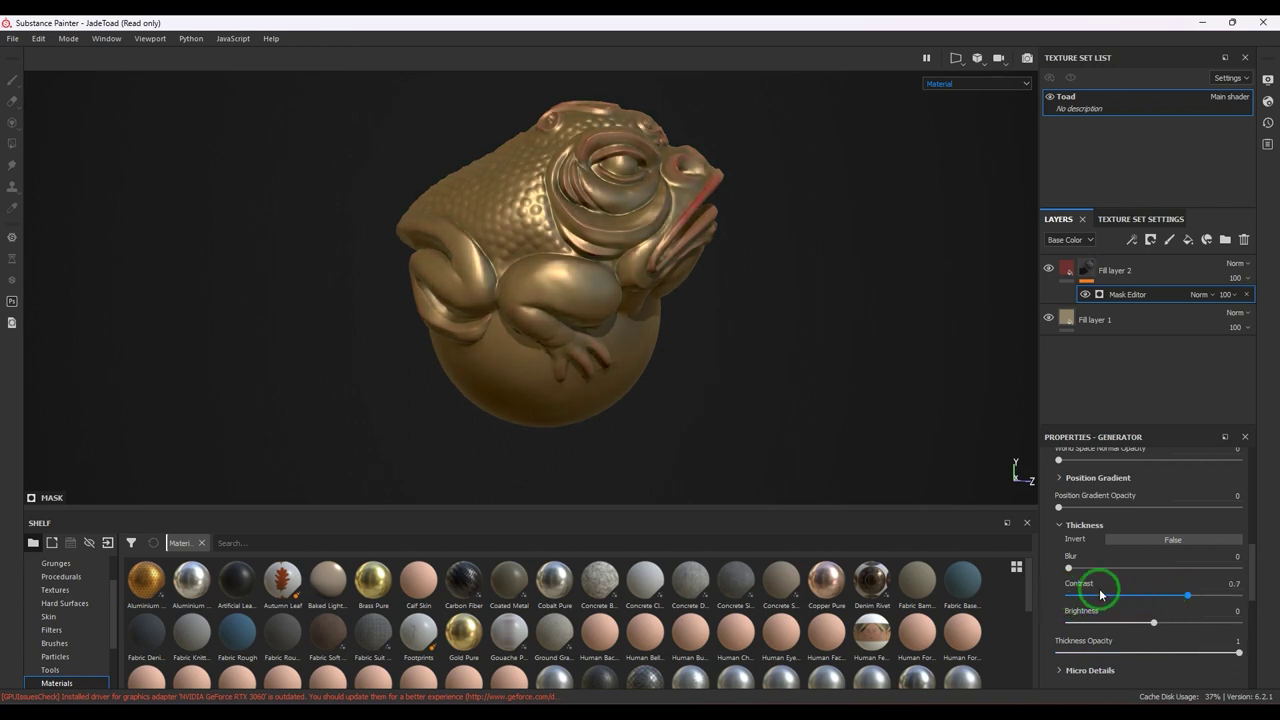
# Step: Test Thickness blur and brightness, settle on contrast 0.5 and brightness 0.07, then set opacity 0
pyautogui.click(1070, 569)
pyautogui.moveTo(1070, 569)
pyautogui.mouseDown()
pyautogui.moveTo(1125, 567)
pyautogui.moveTo(1068, 569)
pyautogui.mouseUp()
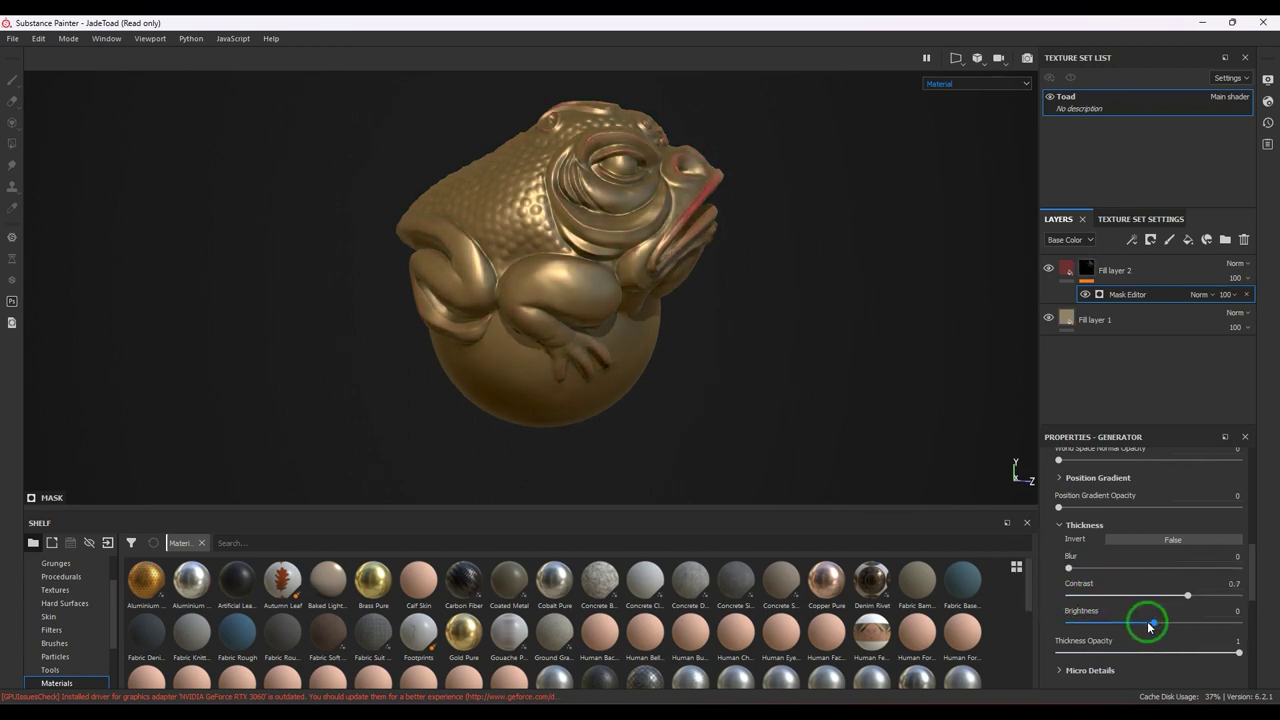
pyautogui.moveTo(1147, 621)
pyautogui.mouseDown()
pyautogui.moveTo(1171, 620)
pyautogui.moveTo(1051, 620)
pyautogui.moveTo(1223, 620)
pyautogui.moveTo(1194, 593)
pyautogui.moveTo(1123, 594)
pyautogui.moveTo(1150, 597)
pyautogui.mouseUp()
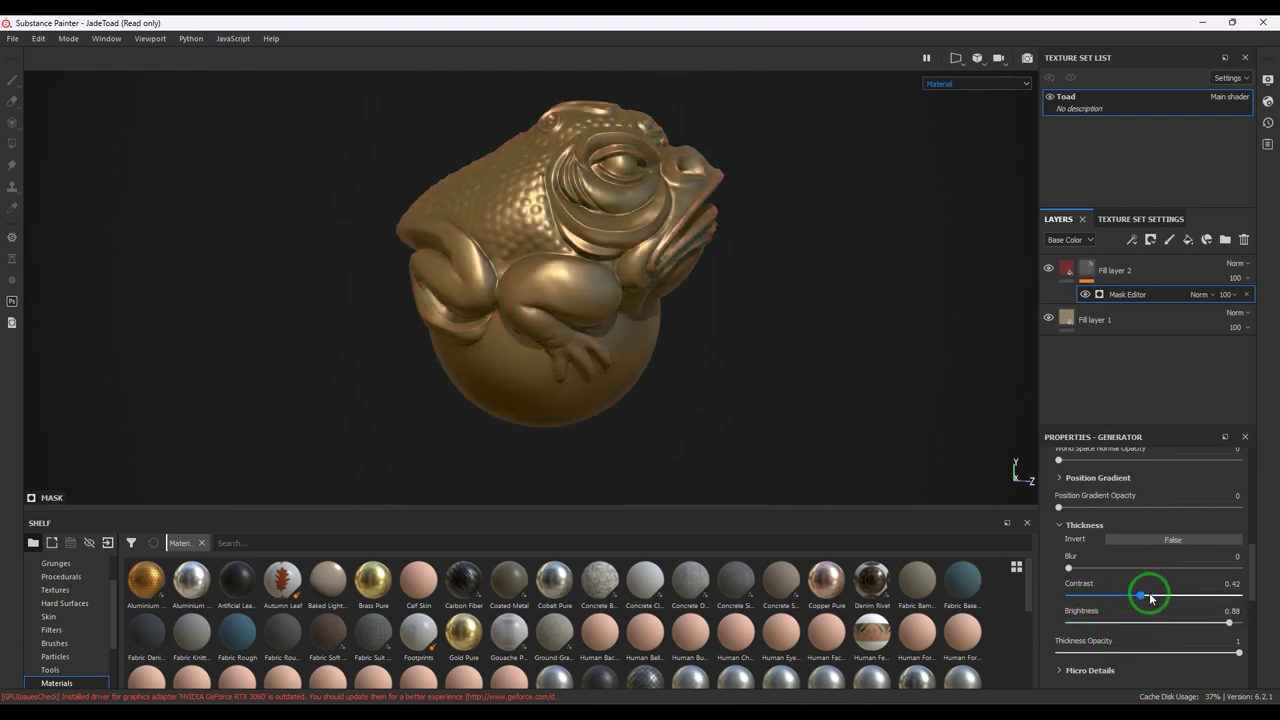
pyautogui.moveTo(1226, 621)
pyautogui.mouseDown()
pyautogui.moveTo(1157, 623)
pyautogui.moveTo(1146, 595)
pyautogui.moveTo(1089, 594)
pyautogui.moveTo(1166, 594)
pyautogui.moveTo(1153, 595)
pyautogui.mouseUp()
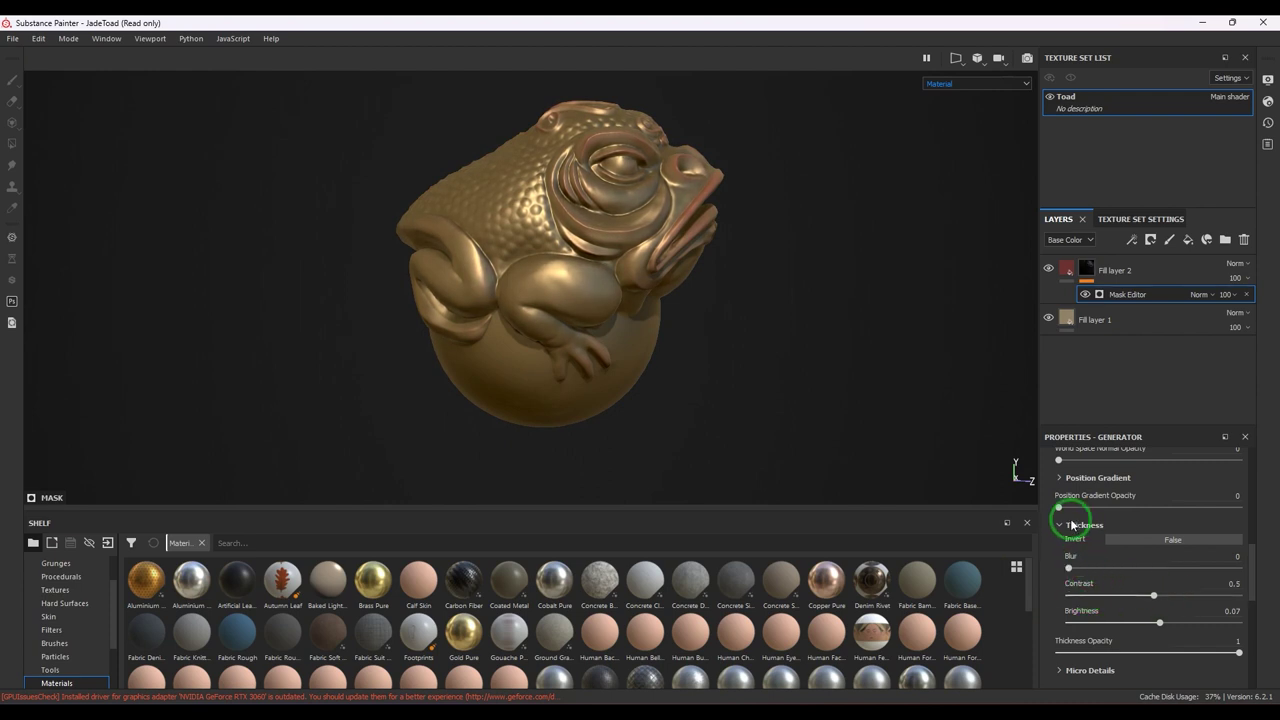
pyautogui.click(1061, 526)
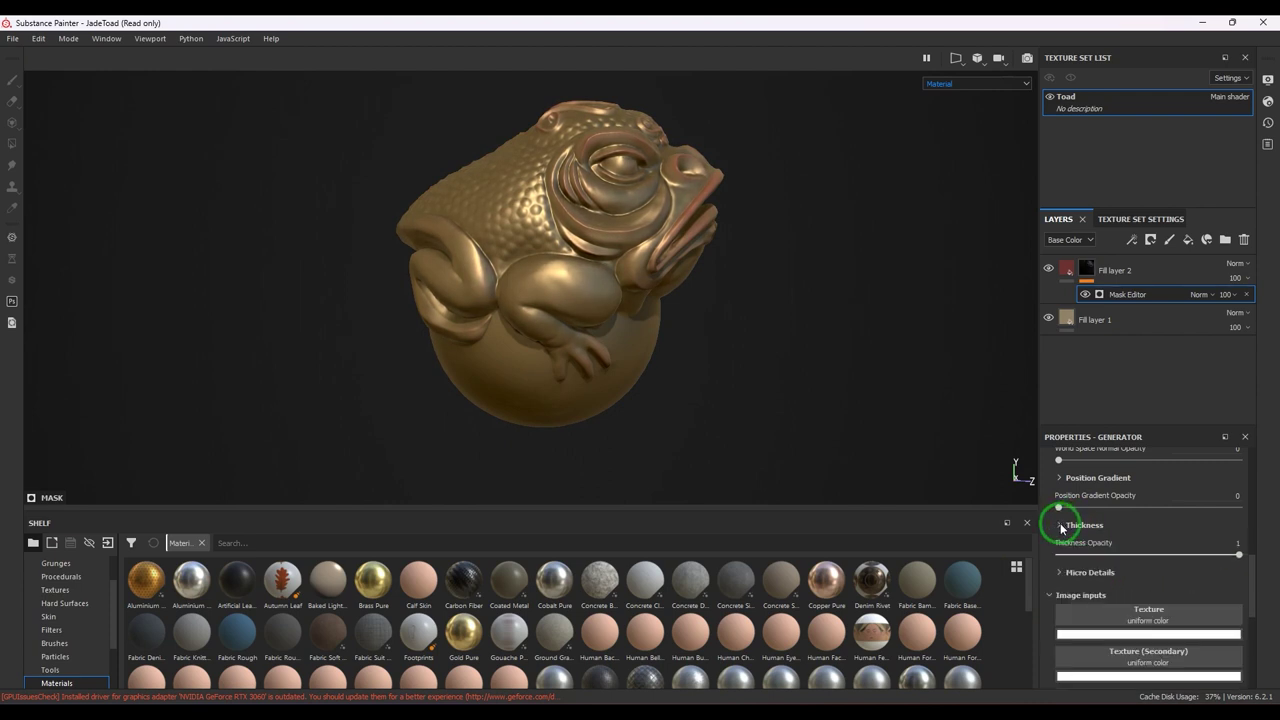
pyautogui.moveTo(1218, 545); pyautogui.dragTo(1063, 571)
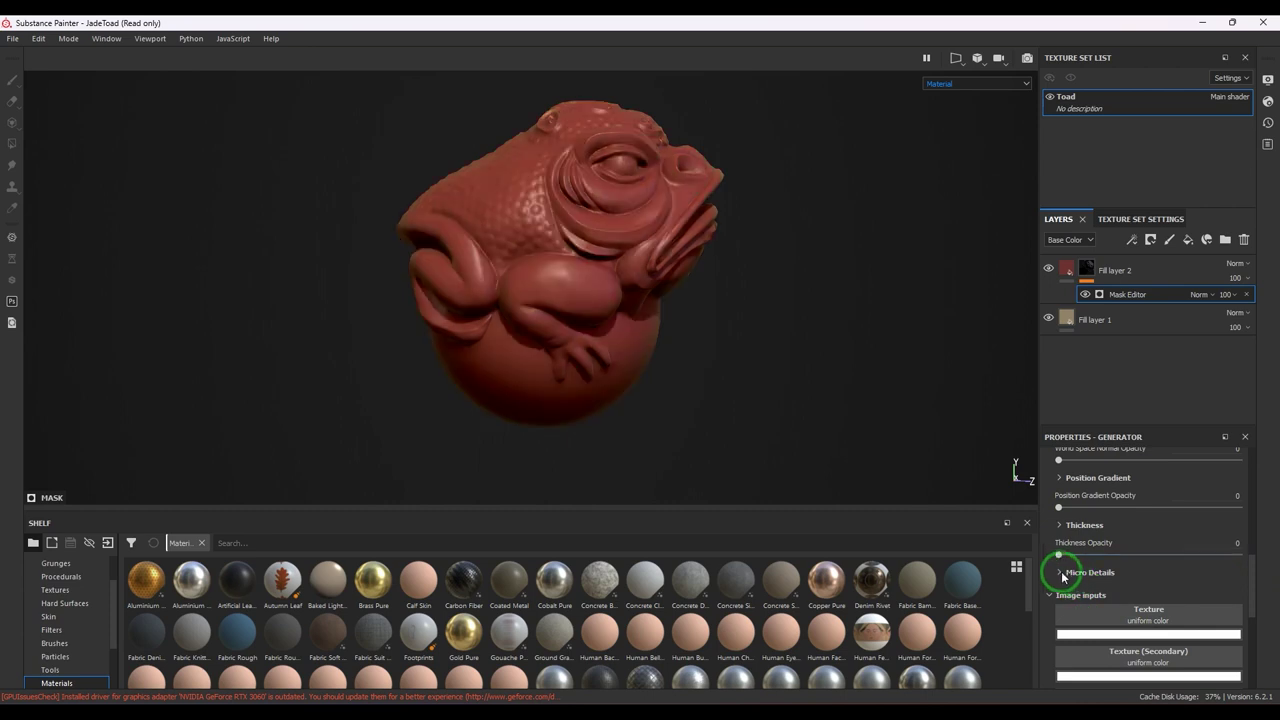
# Step: Assign the Dirt 4 texture to the generator's Micro Height image input
pyautogui.click(1059, 573)
pyautogui.scroll(-2, 1058, 574)
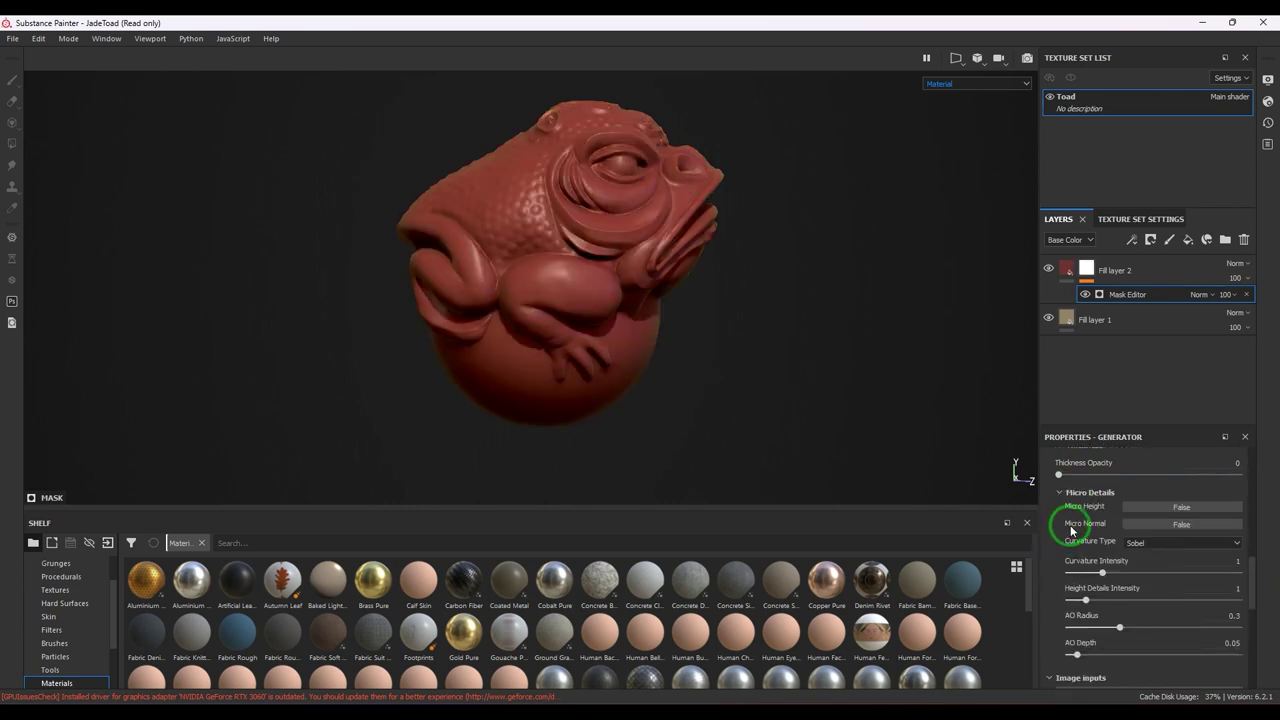
pyautogui.click(1176, 526)
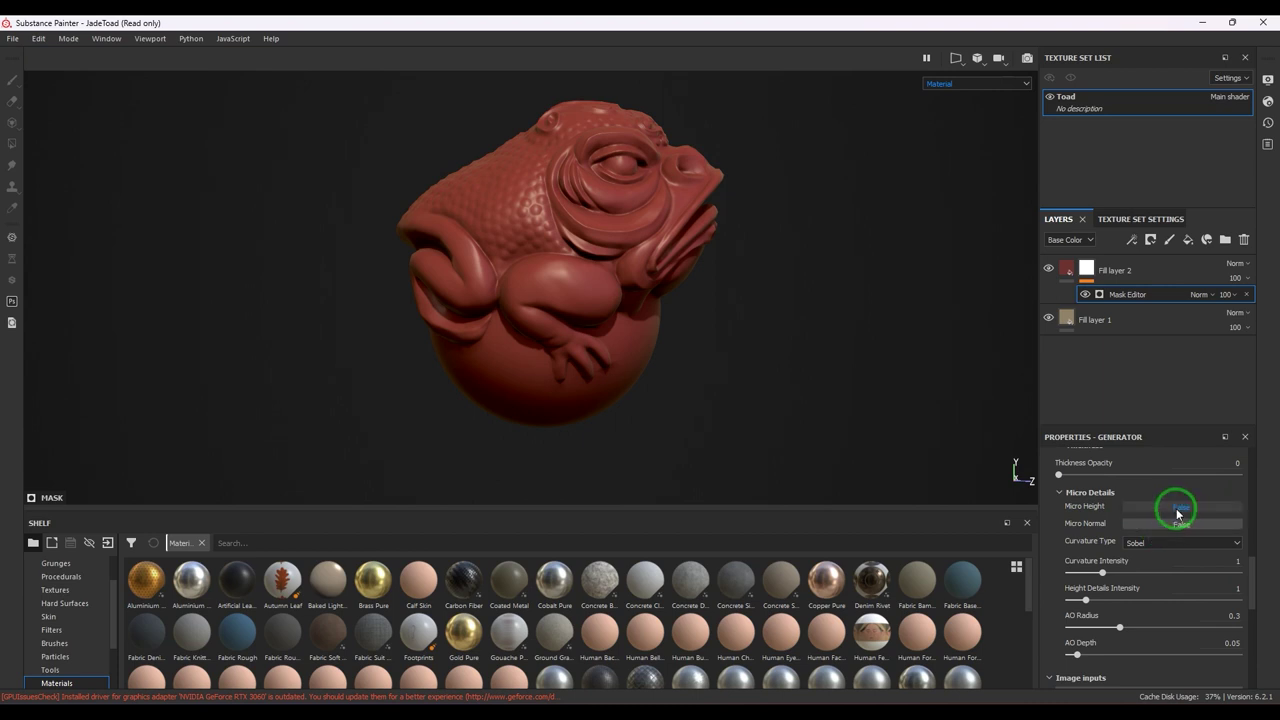
pyautogui.scroll(-3, 1170, 540)
pyautogui.scroll(-6, 1166, 567)
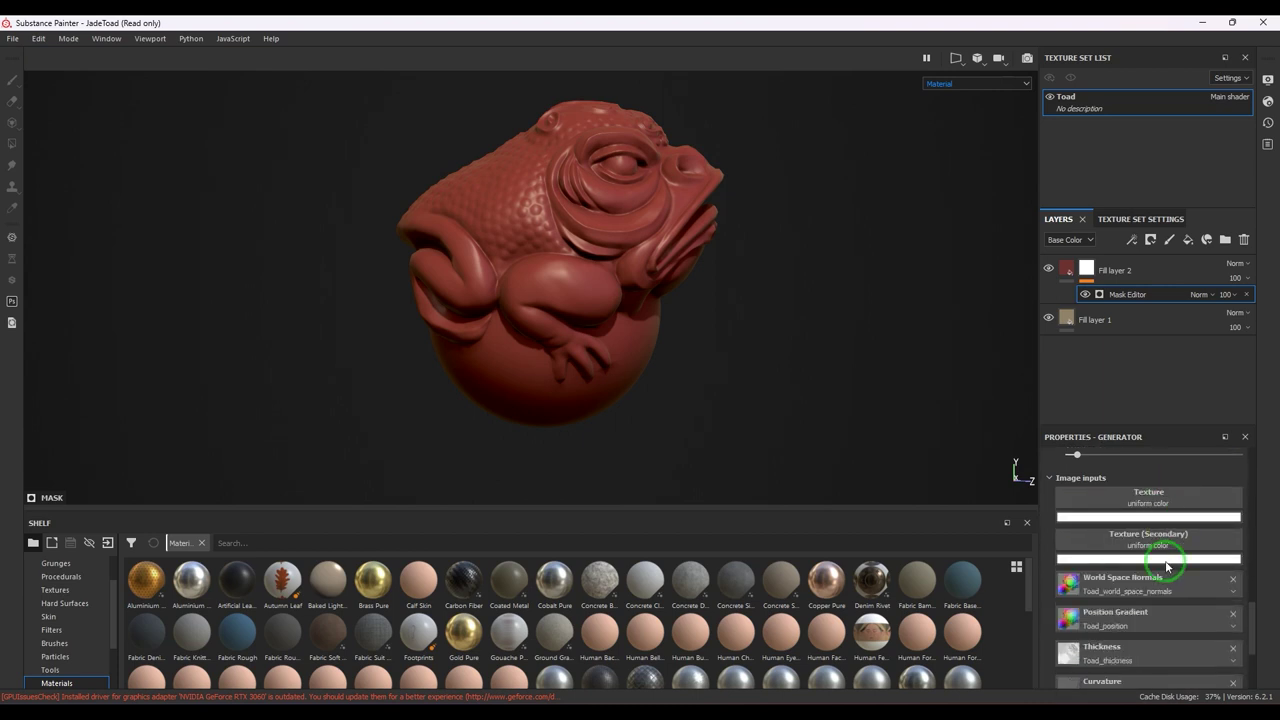
pyautogui.click(1147, 648)
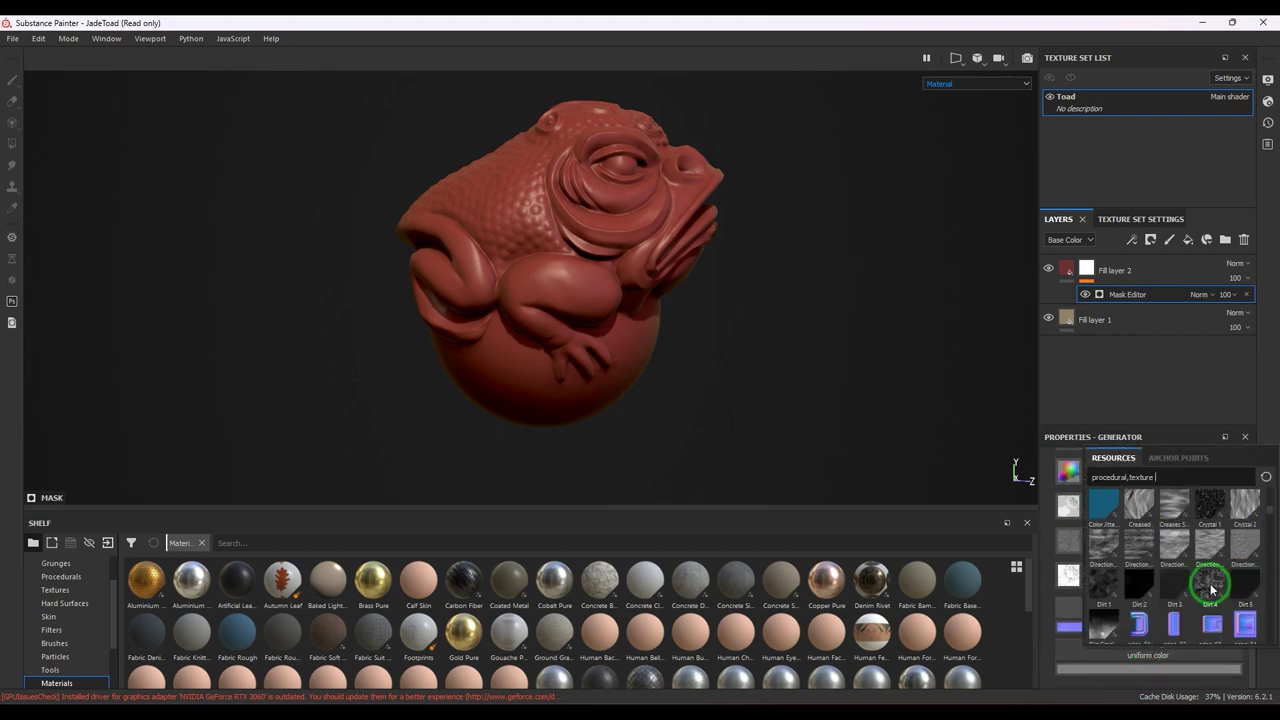
pyautogui.click(1211, 590)
pyautogui.scroll(4, 1147, 600)
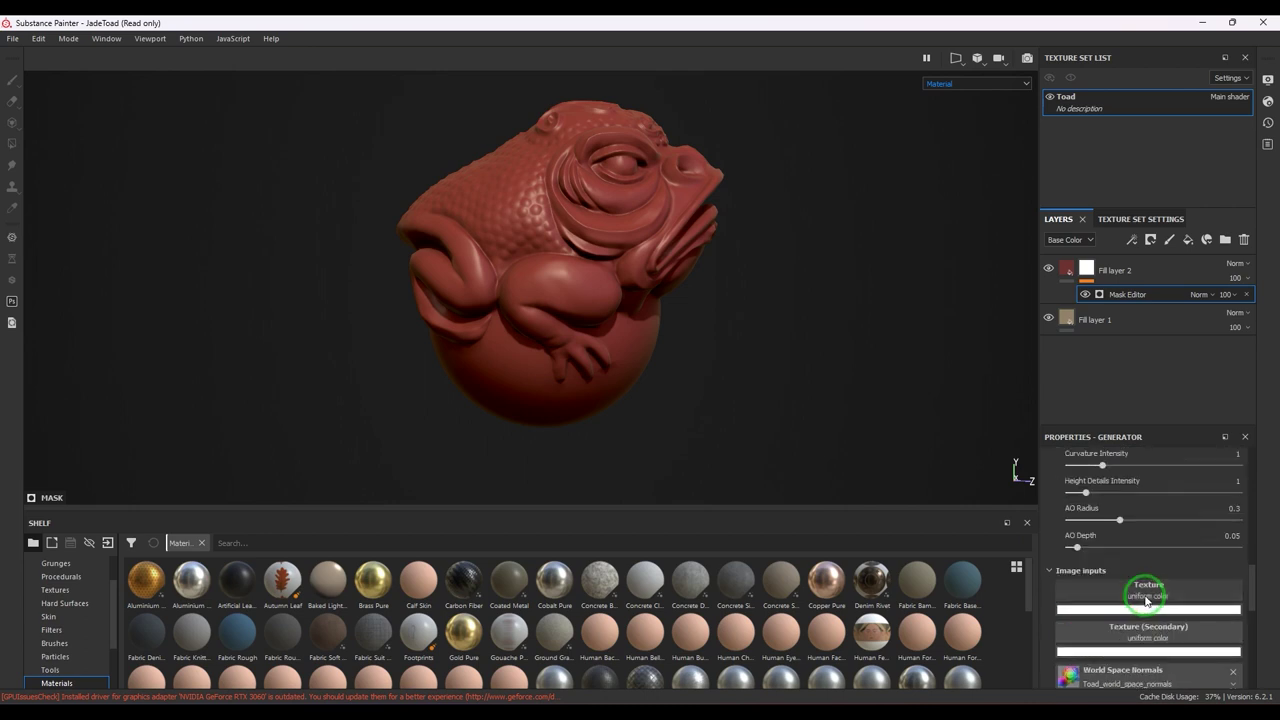
pyautogui.scroll(6, 1147, 598)
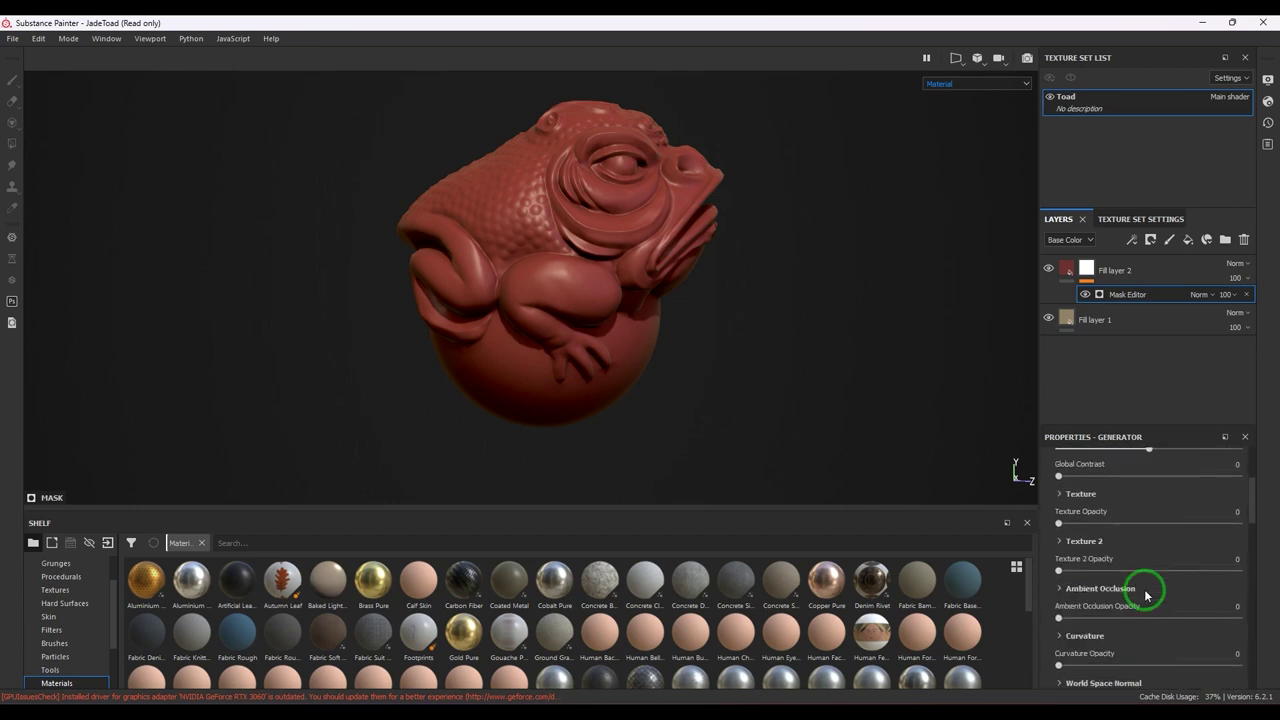
pyautogui.scroll(2, 1147, 595)
pyautogui.scroll(-2, 1147, 595)
pyautogui.scroll(-2, 1147, 595)
# Step: Set Curvature opacity to 1 and switch Micro Height to False
pyautogui.moveTo(1060, 625); pyautogui.dragTo(1278, 584)
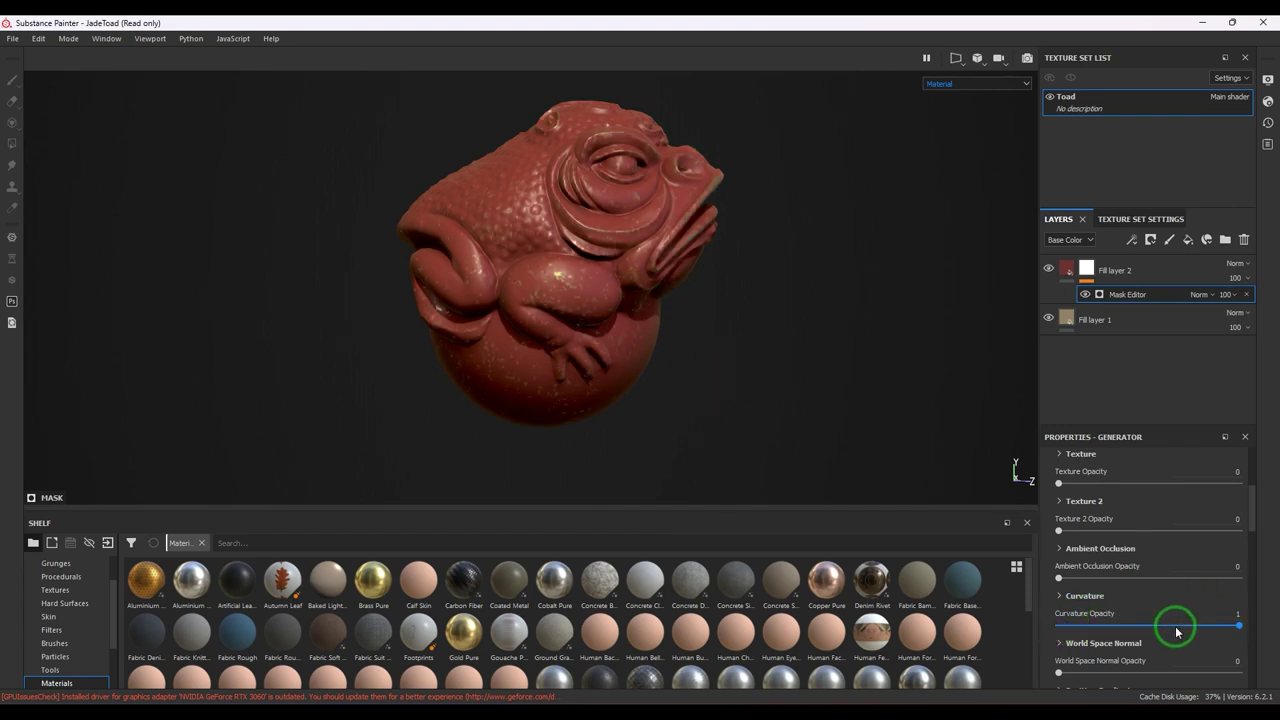
pyautogui.scroll(-3, 1175, 624)
pyautogui.click(1176, 600)
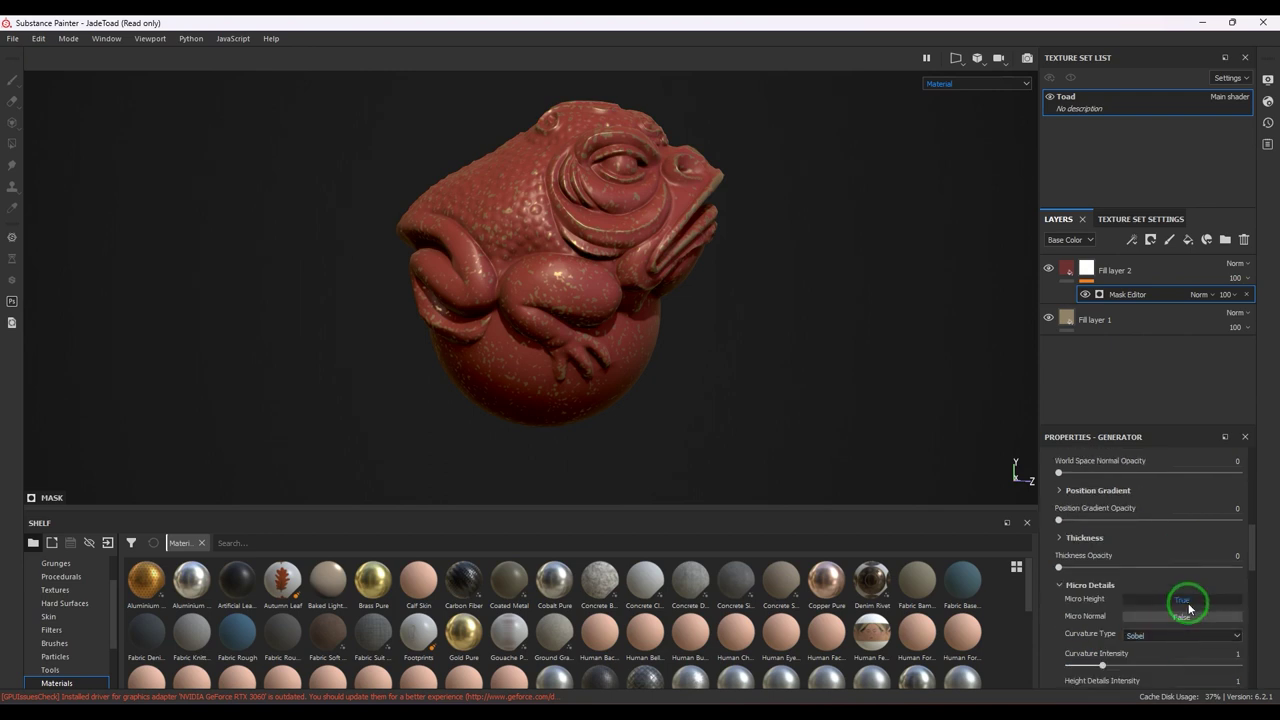
pyautogui.click(1189, 609)
# Step: Raise the mask's Texture opacity to 1
pyautogui.scroll(5, 1189, 609)
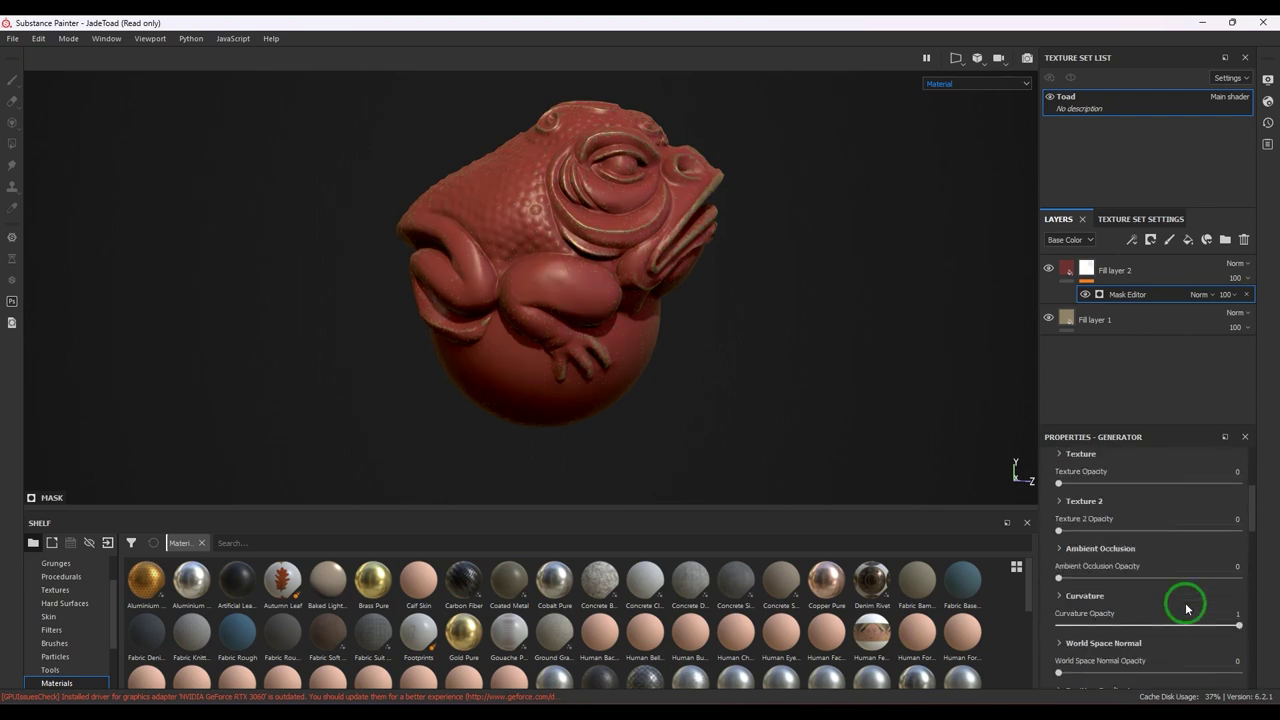
pyautogui.scroll(2, 1186, 607)
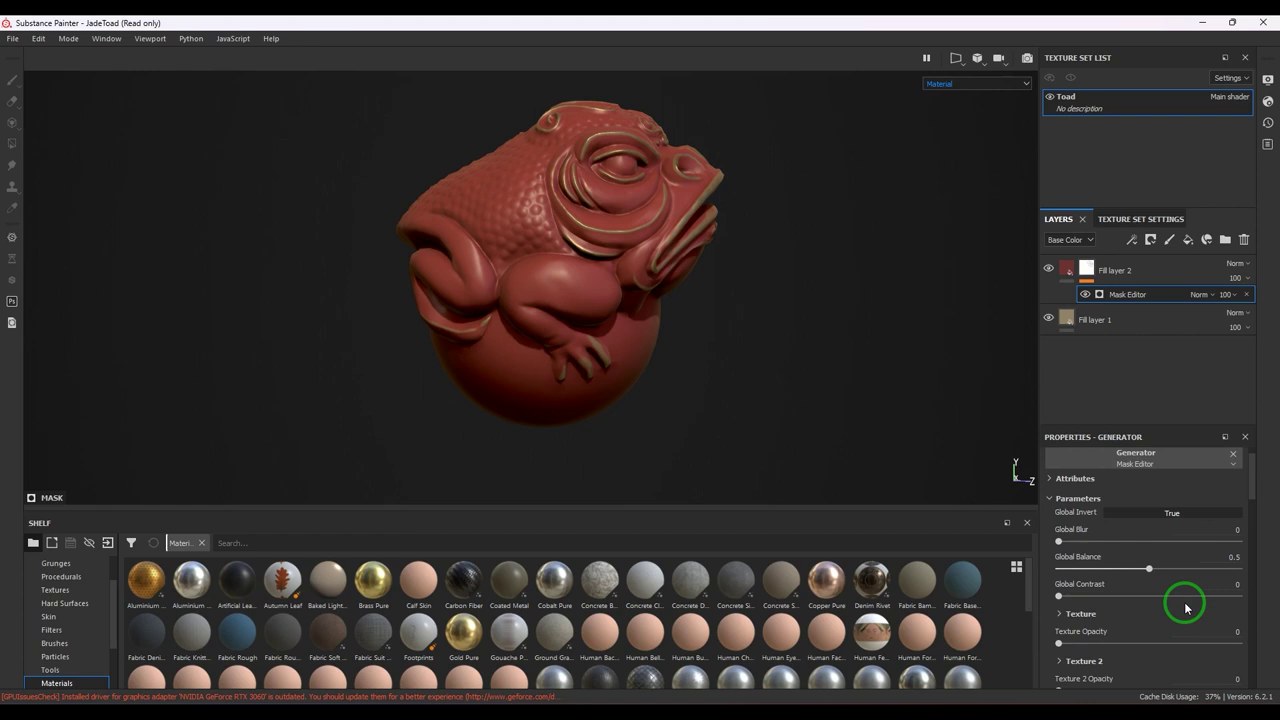
pyautogui.scroll(-1, 1185, 607)
pyautogui.moveTo(1058, 602); pyautogui.dragTo(1275, 598)
pyautogui.scroll(-9, 1180, 602)
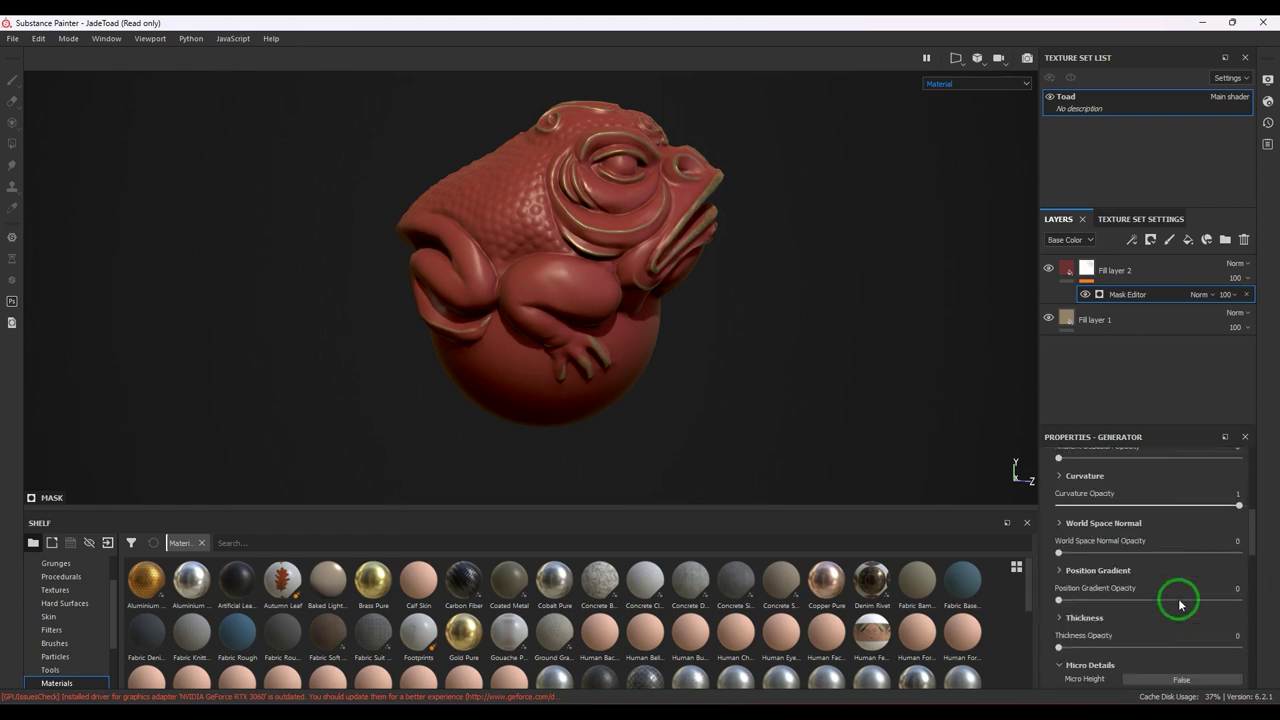
pyautogui.scroll(-3, 1180, 602)
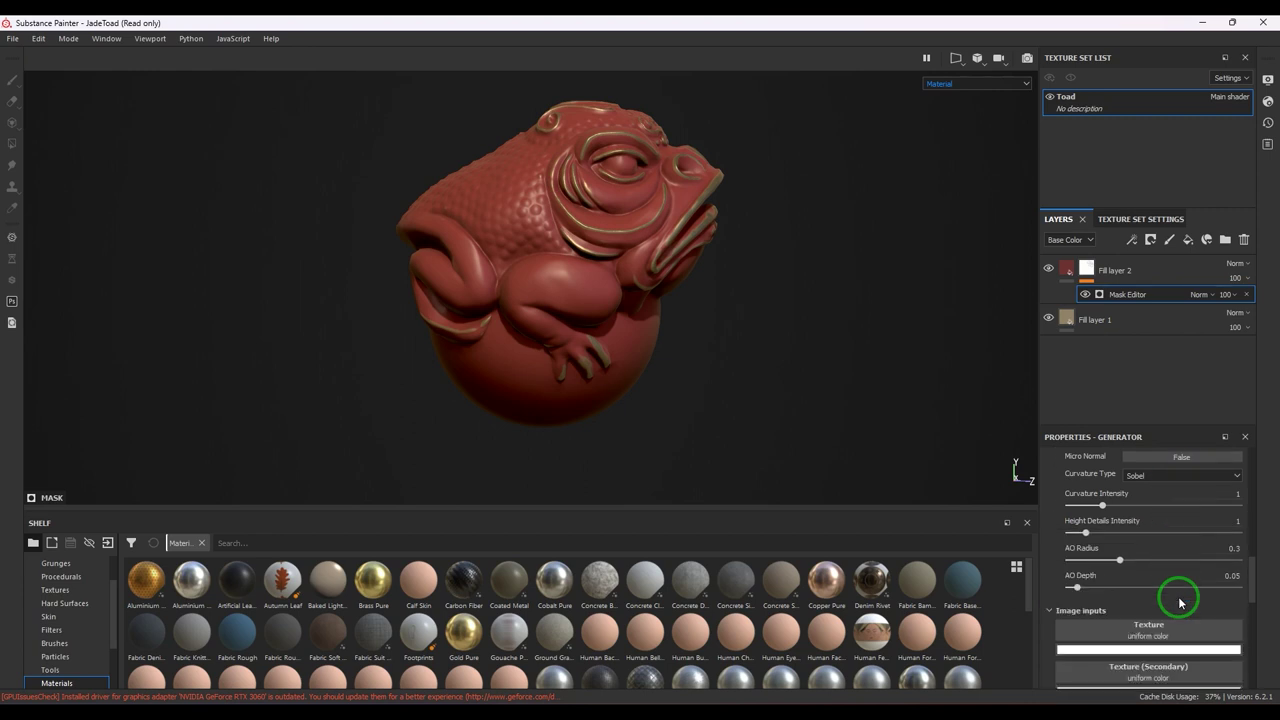
pyautogui.scroll(-2, 1180, 602)
# Step: Use Dirt 4 as the mask's main image input texture
pyautogui.click(1170, 550)
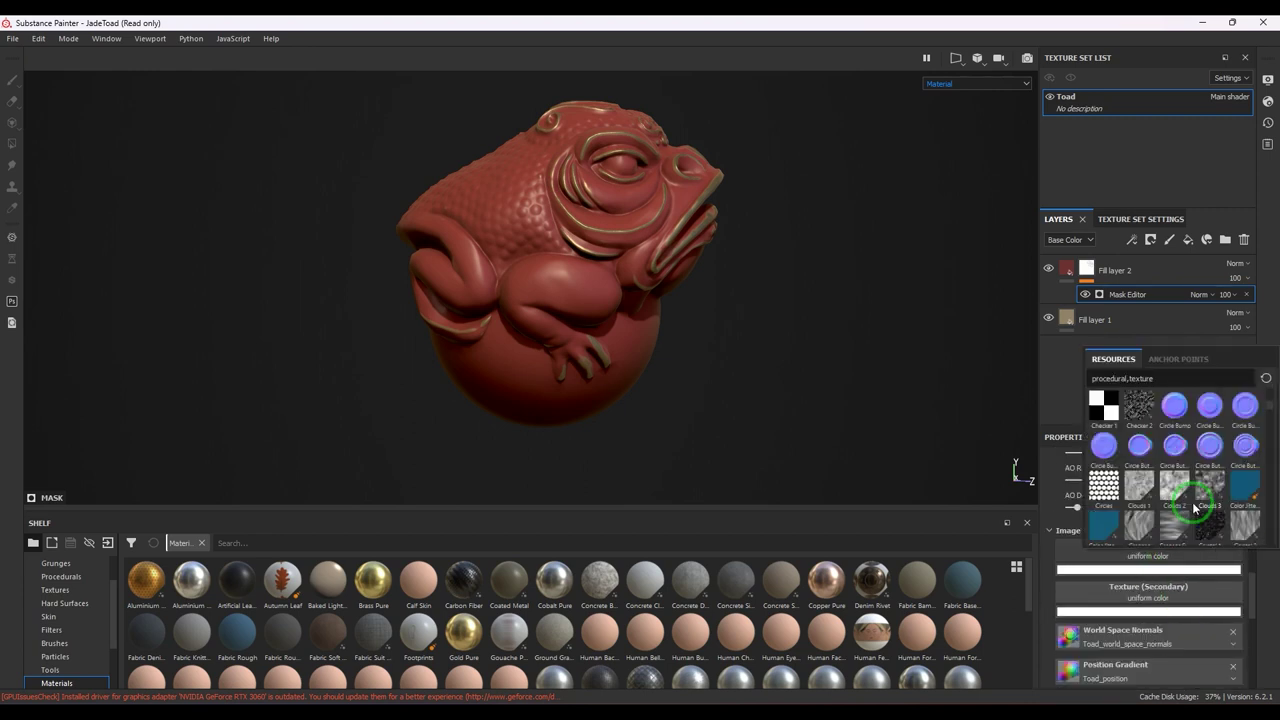
pyautogui.scroll(-3, 1193, 507)
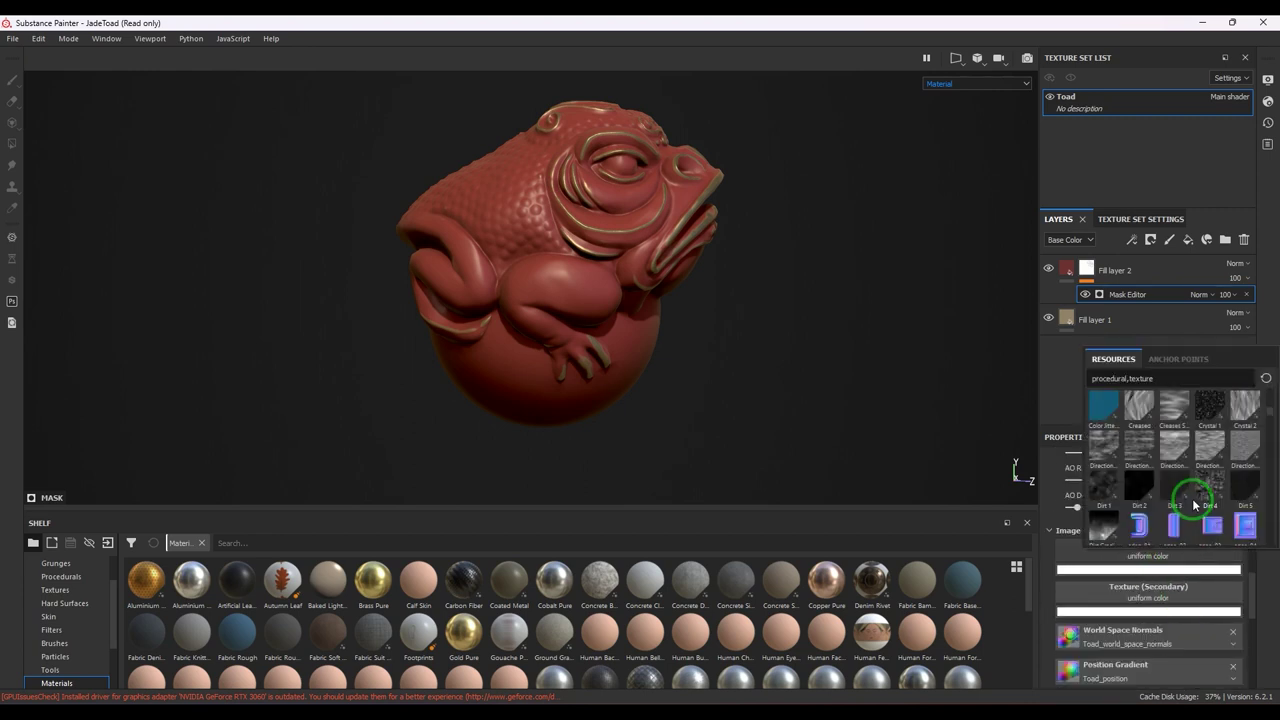
pyautogui.click(1207, 488)
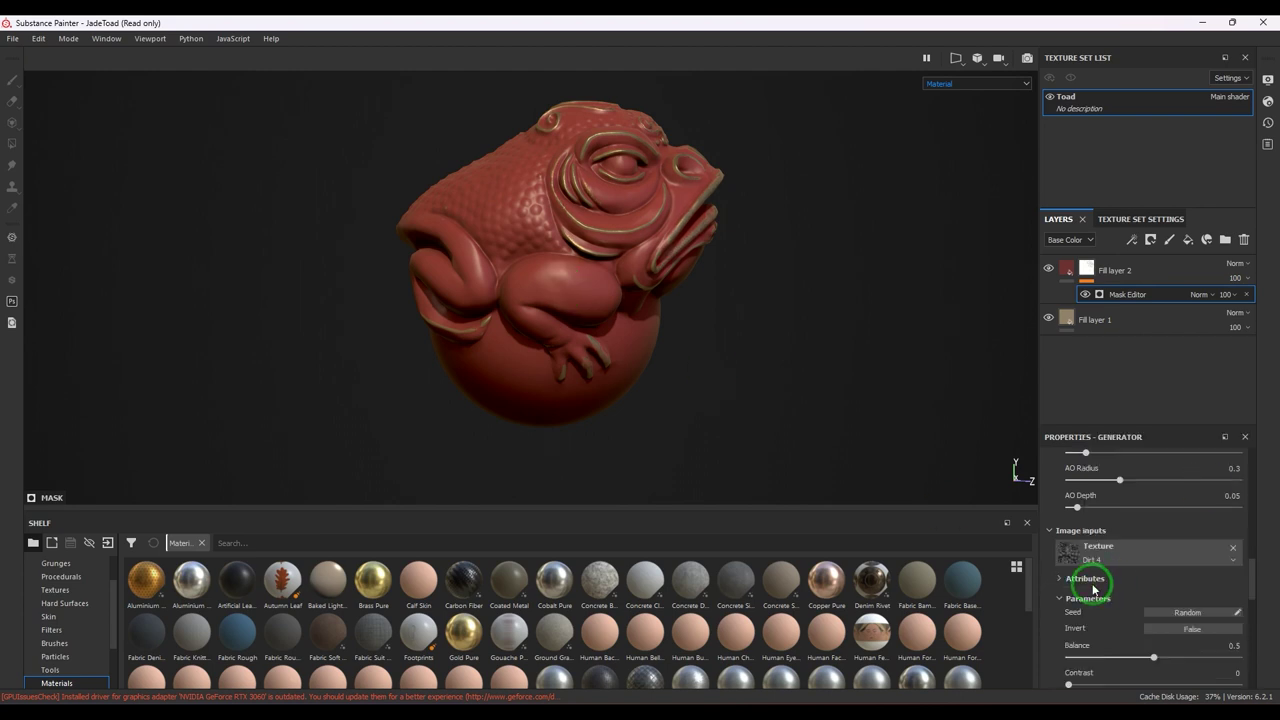
pyautogui.scroll(-8, 1122, 588)
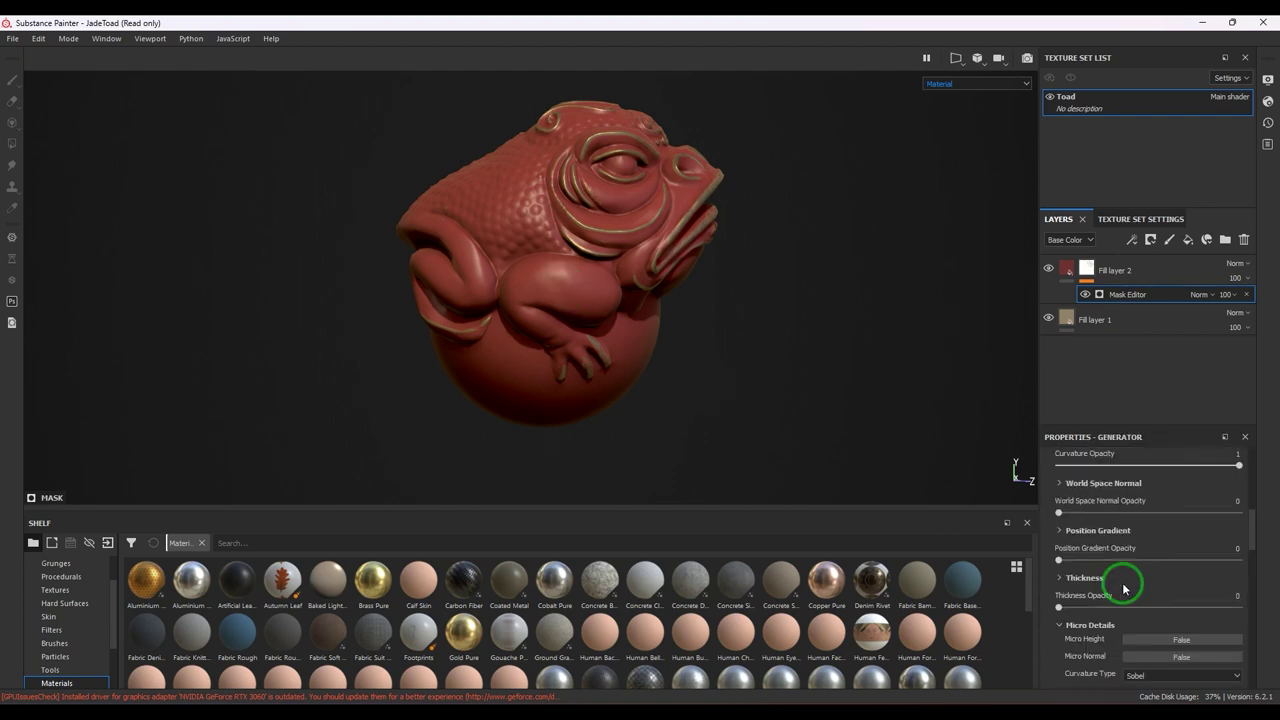
pyautogui.scroll(1, 1127, 583)
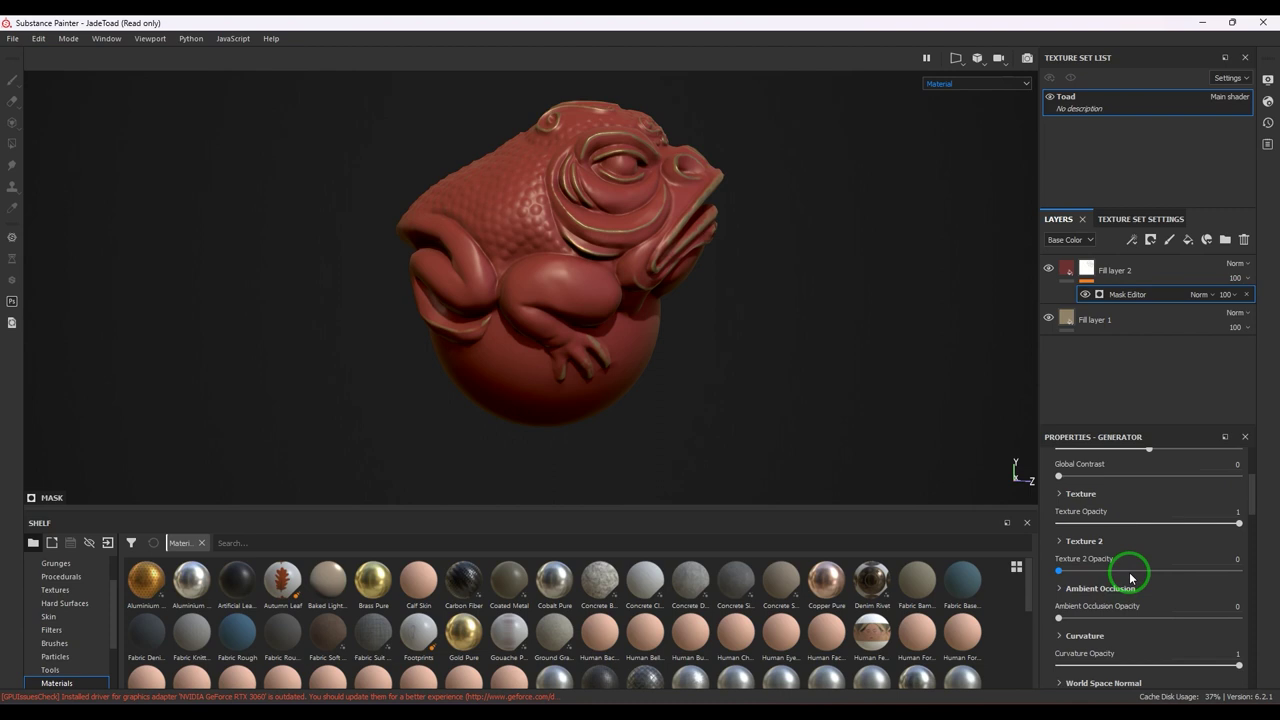
# Step: Set the Dirt 4 texture to scale 2.92, contrast -0.08, brightness 0.39, removing blur and lowering balance
pyautogui.click(1060, 494)
pyautogui.moveTo(1083, 576); pyautogui.dragTo(1142, 589)
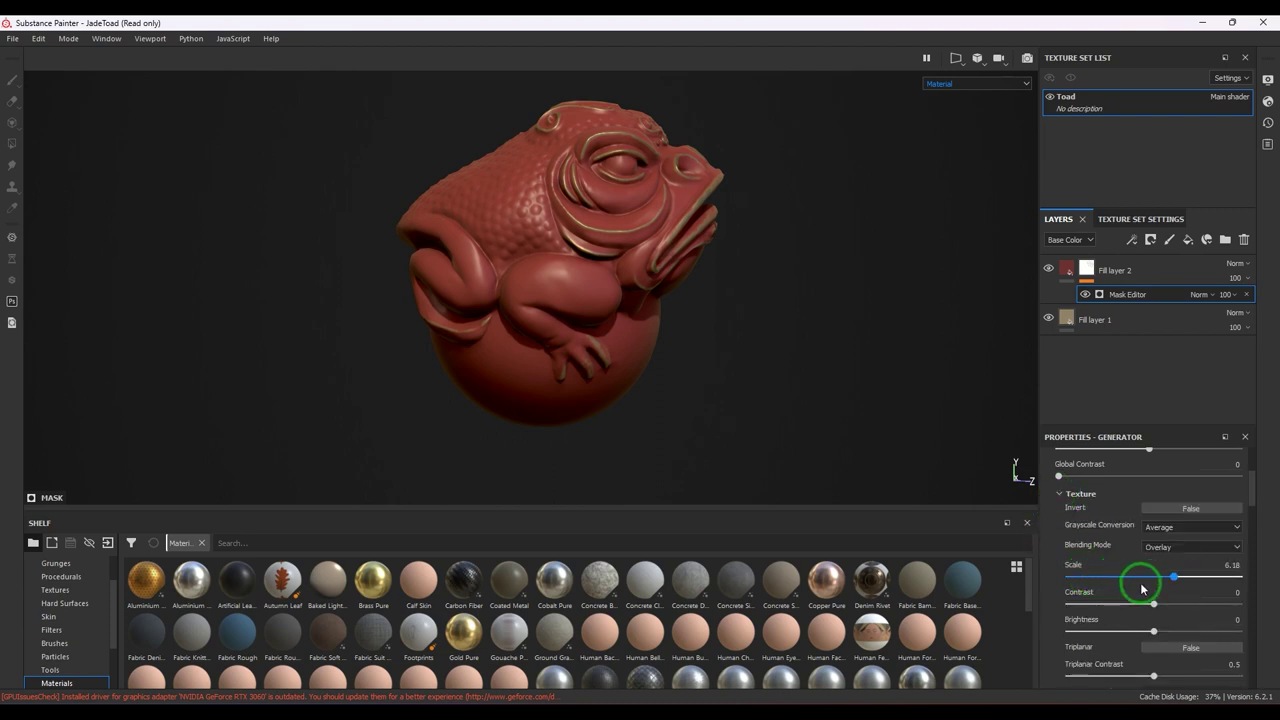
pyautogui.scroll(6, 725, 328)
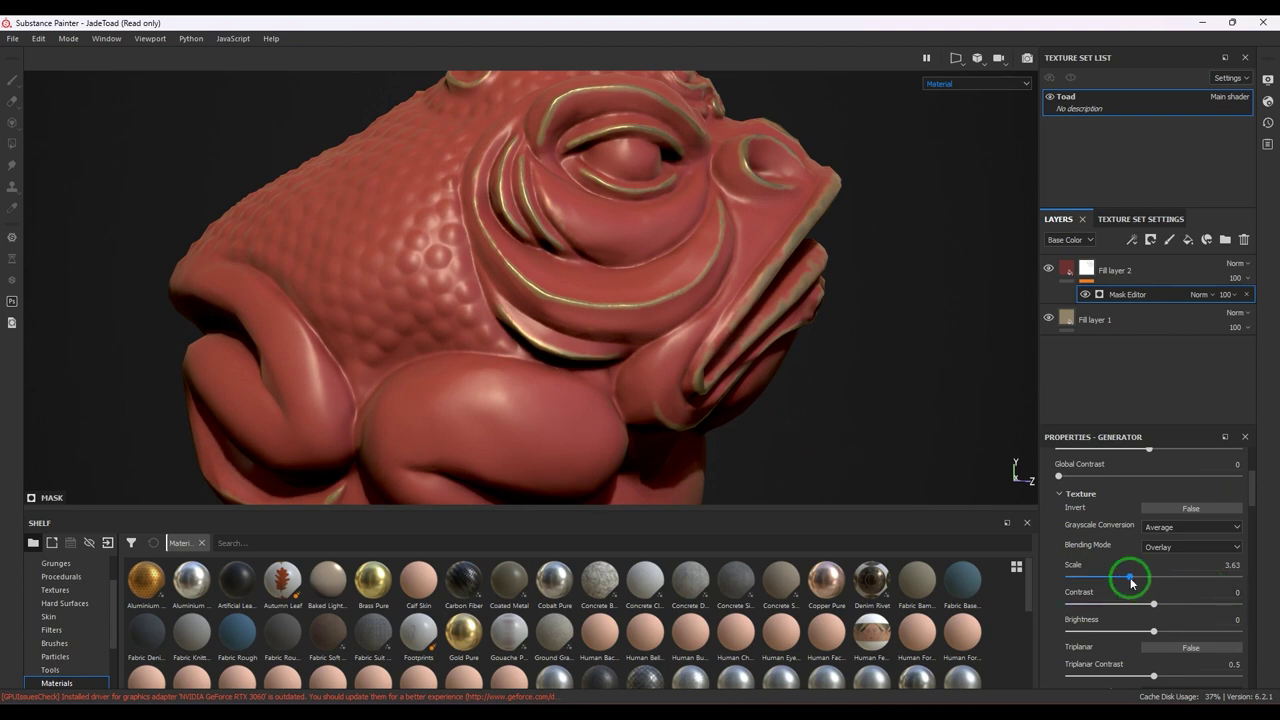
pyautogui.moveTo(1117, 578); pyautogui.dragTo(1265, 622)
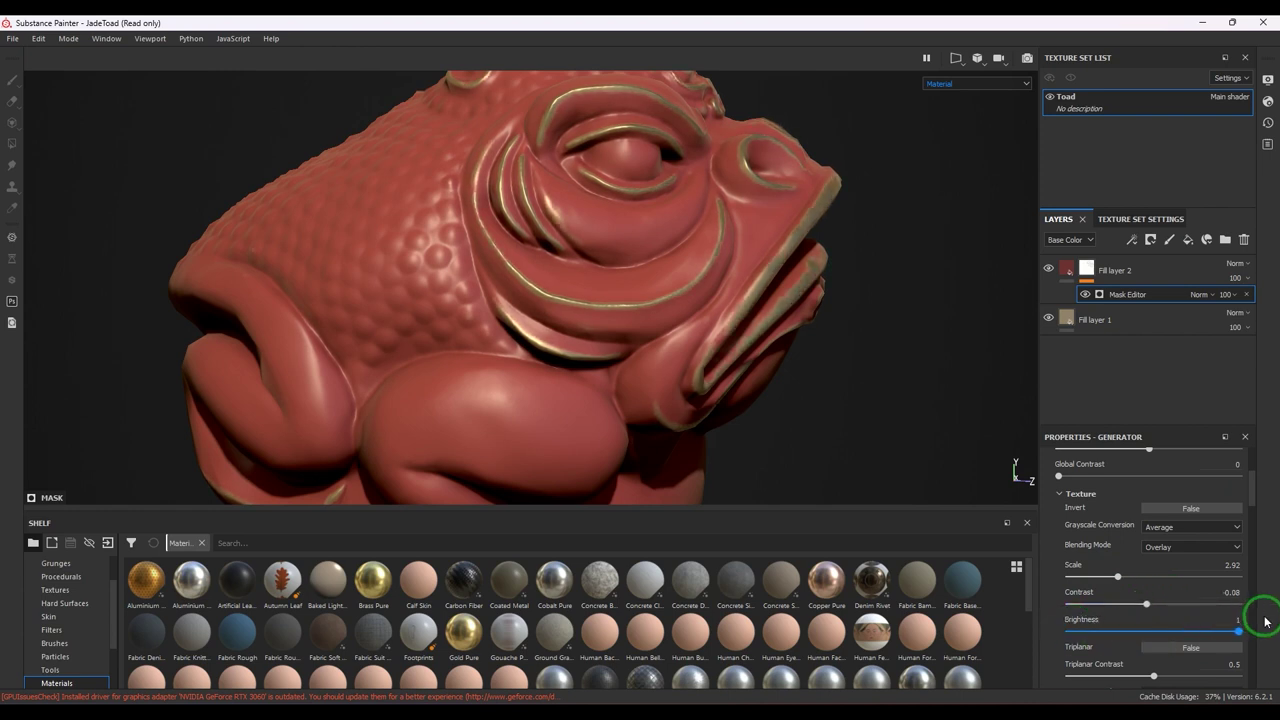
pyautogui.moveTo(1185, 621); pyautogui.dragTo(1185, 622)
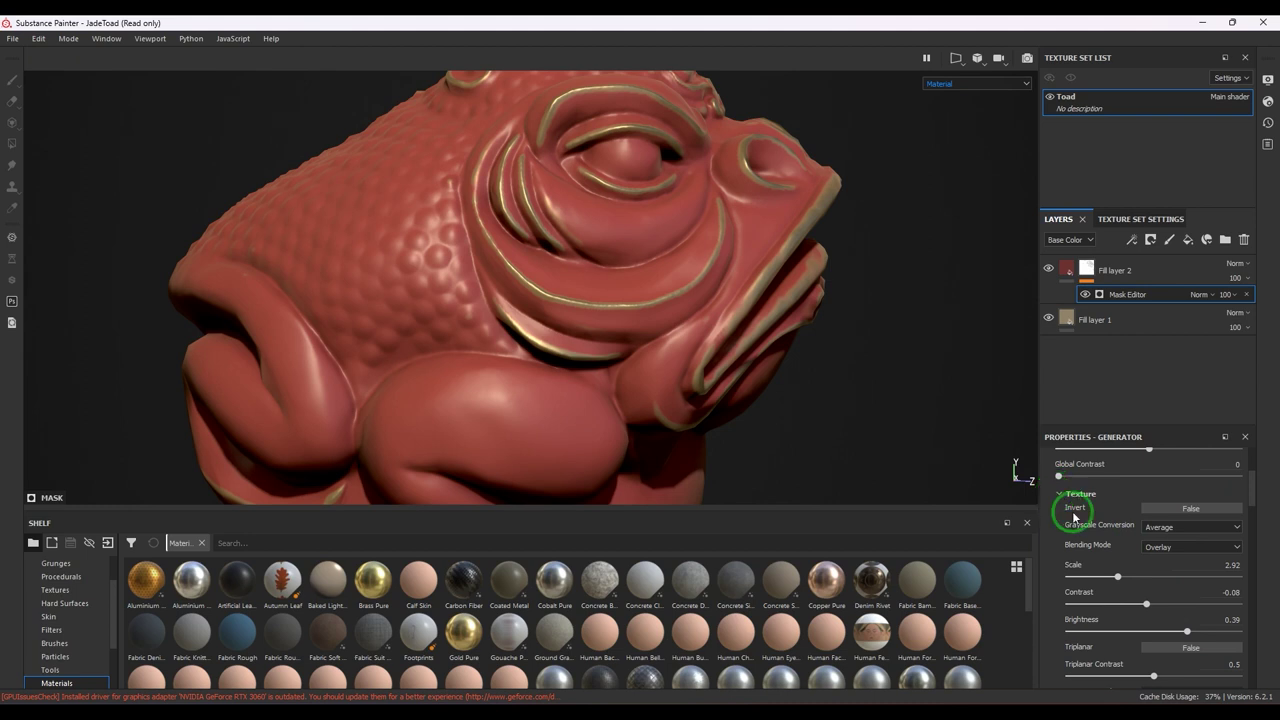
pyautogui.scroll(3, 1103, 546)
pyautogui.moveTo(1064, 540)
pyautogui.mouseDown()
pyautogui.moveTo(1120, 545)
pyautogui.moveTo(1062, 541)
pyautogui.mouseUp()
pyautogui.moveTo(1149, 568)
pyautogui.mouseDown()
pyautogui.moveTo(1097, 569)
pyautogui.moveTo(1206, 563)
pyautogui.moveTo(1126, 569)
pyautogui.mouseUp()
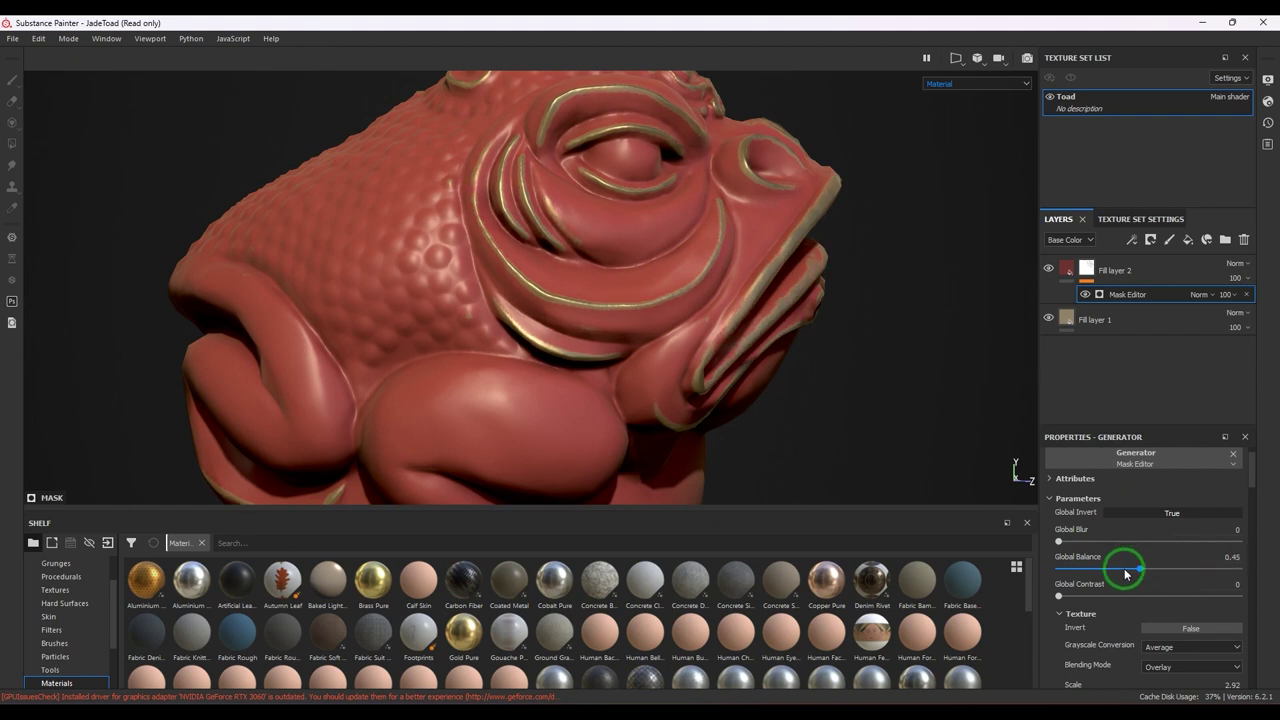
# Step: Raise Ambient Occlusion opacity to 1 so gold spreads into the crevices
pyautogui.scroll(-3, 1118, 574)
pyautogui.scroll(-5, 1118, 574)
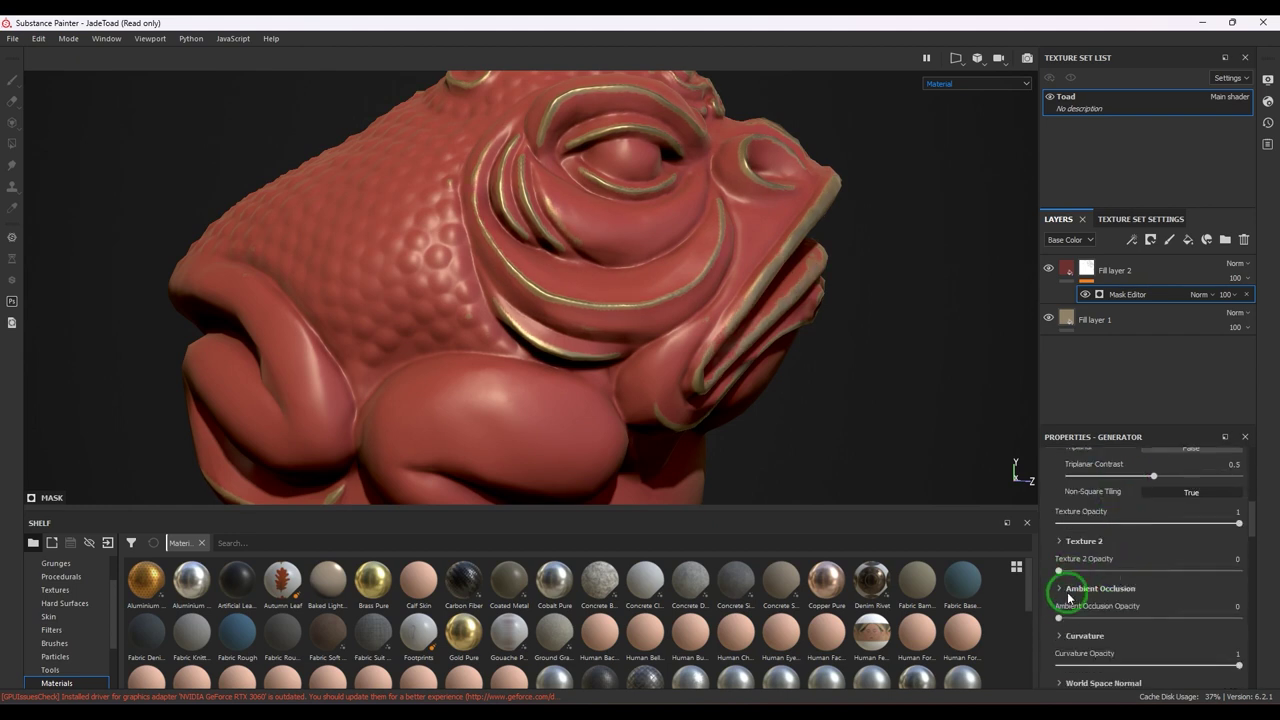
pyautogui.moveTo(1060, 617); pyautogui.dragTo(1238, 618)
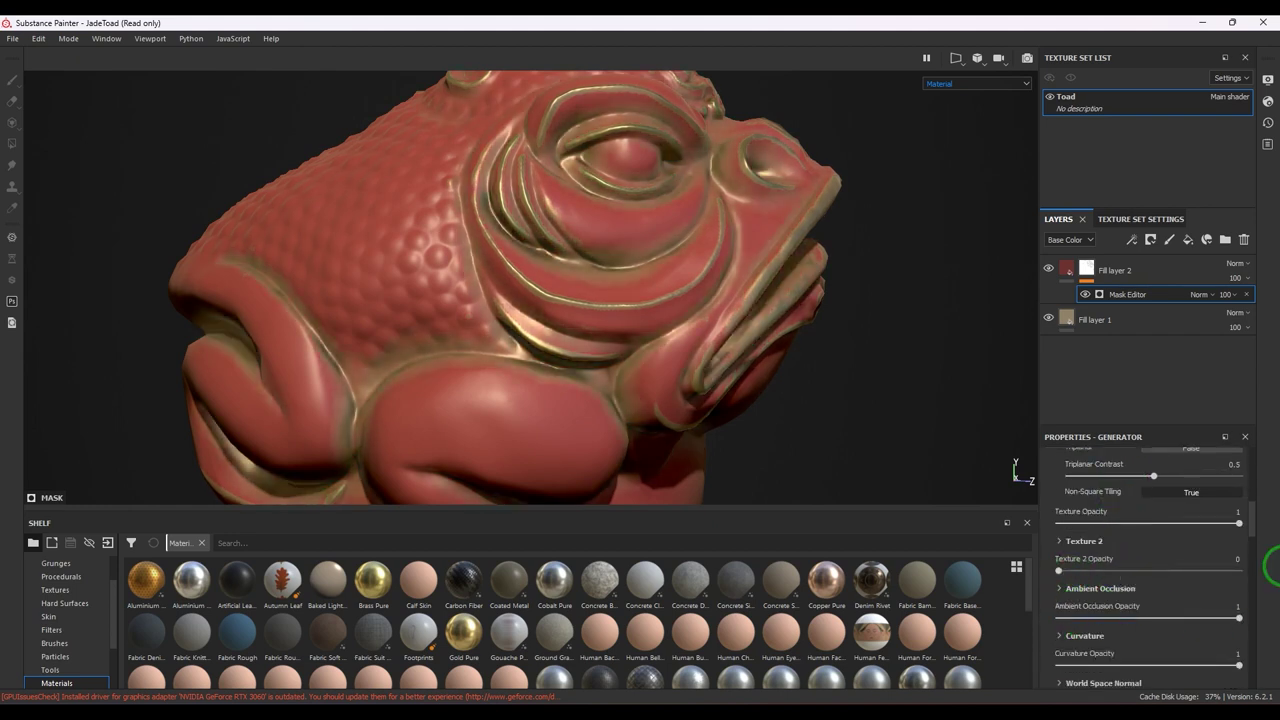
pyautogui.scroll(4, 1183, 535)
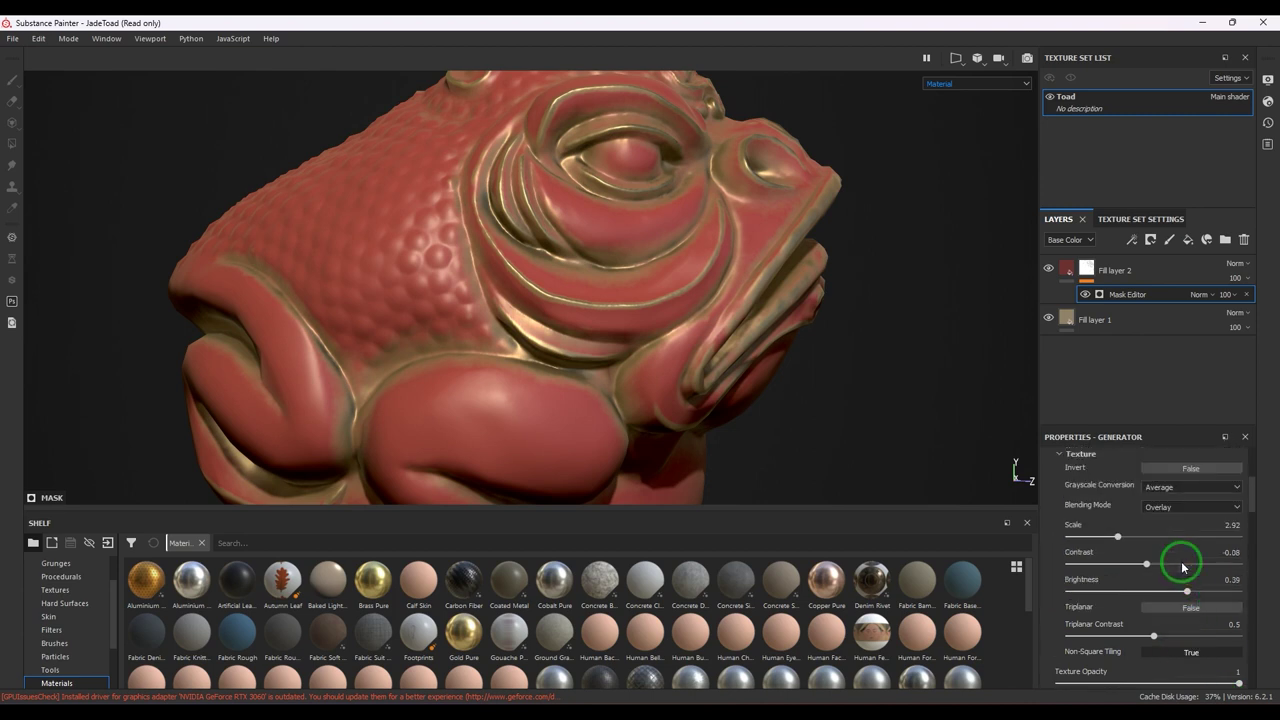
pyautogui.scroll(2, 1079, 574)
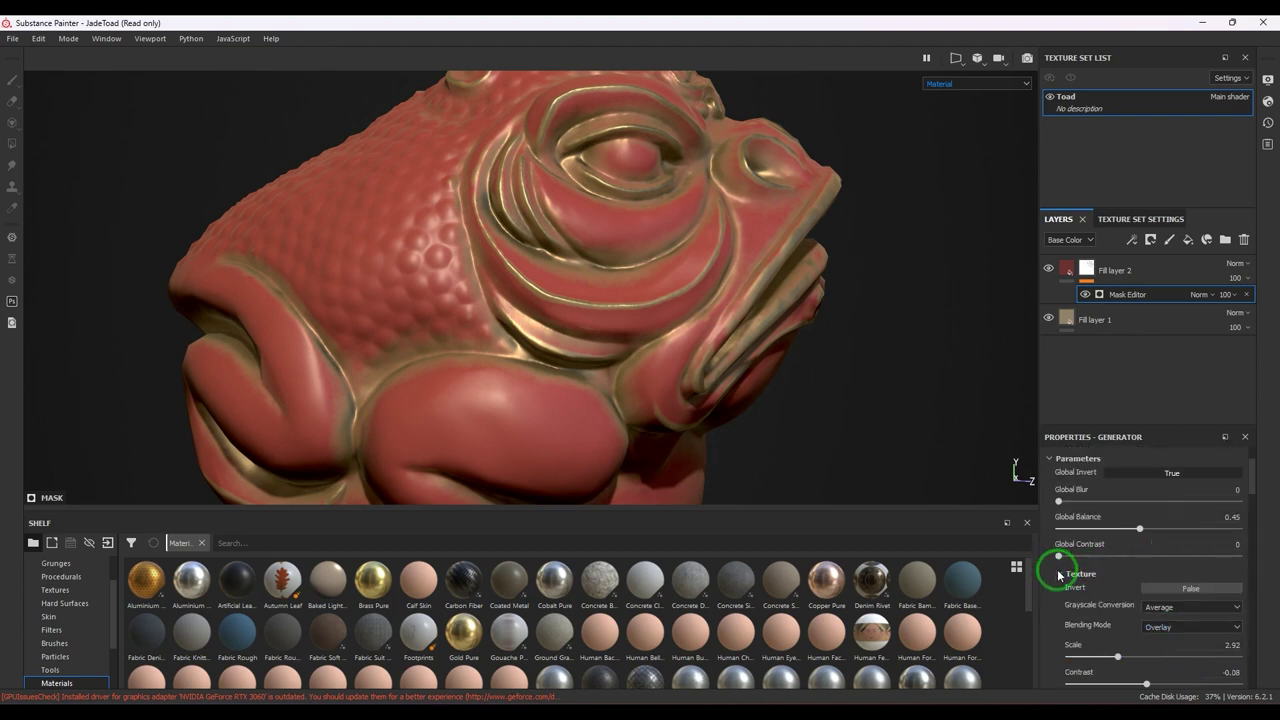
pyautogui.click(1060, 574)
# Step: Adjust the Texture 2 opacity of the gold mask
pyautogui.scroll(-2, 1080, 606)
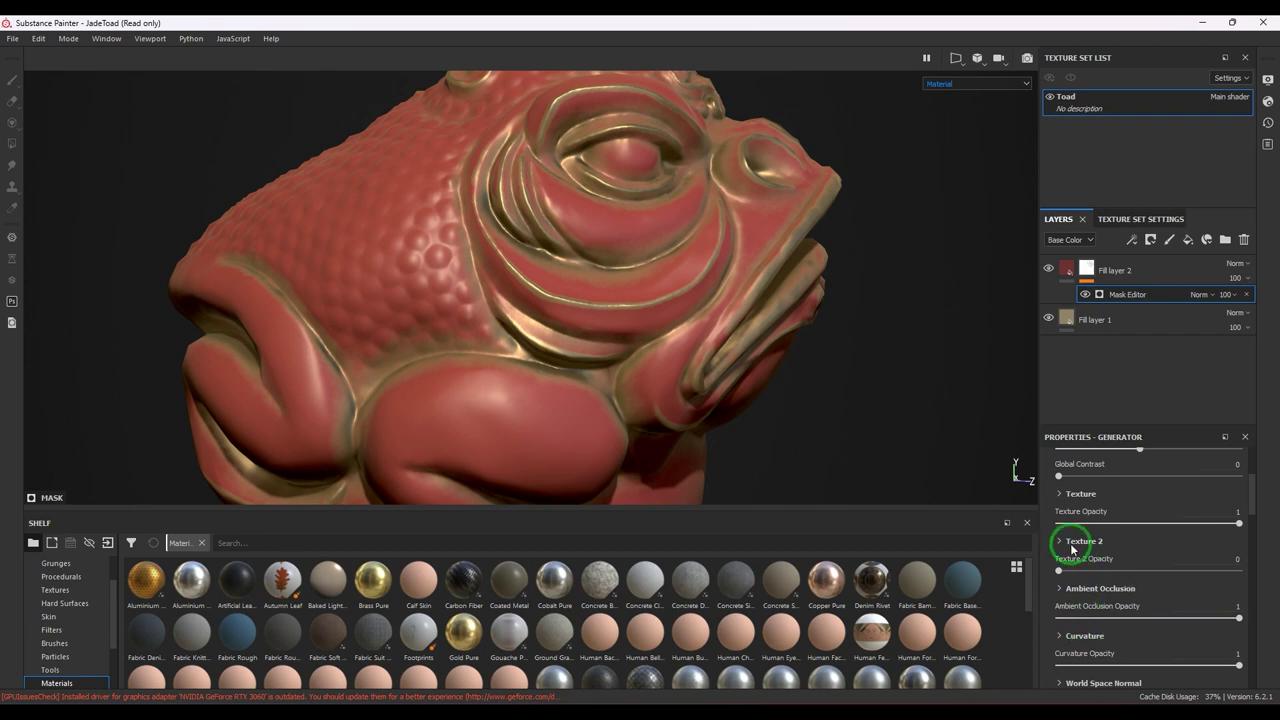
pyautogui.moveTo(1062, 571); pyautogui.dragTo(1194, 571)
pyautogui.scroll(-5, 1114, 586)
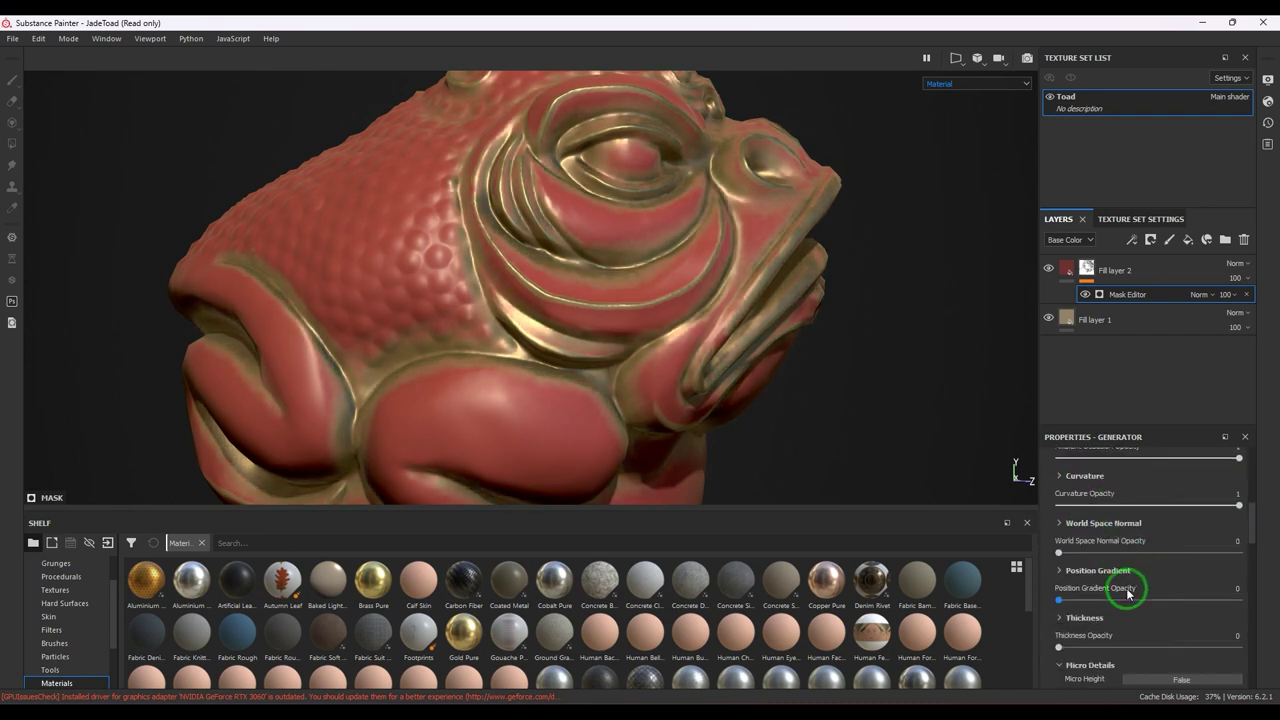
pyautogui.scroll(-3, 1139, 587)
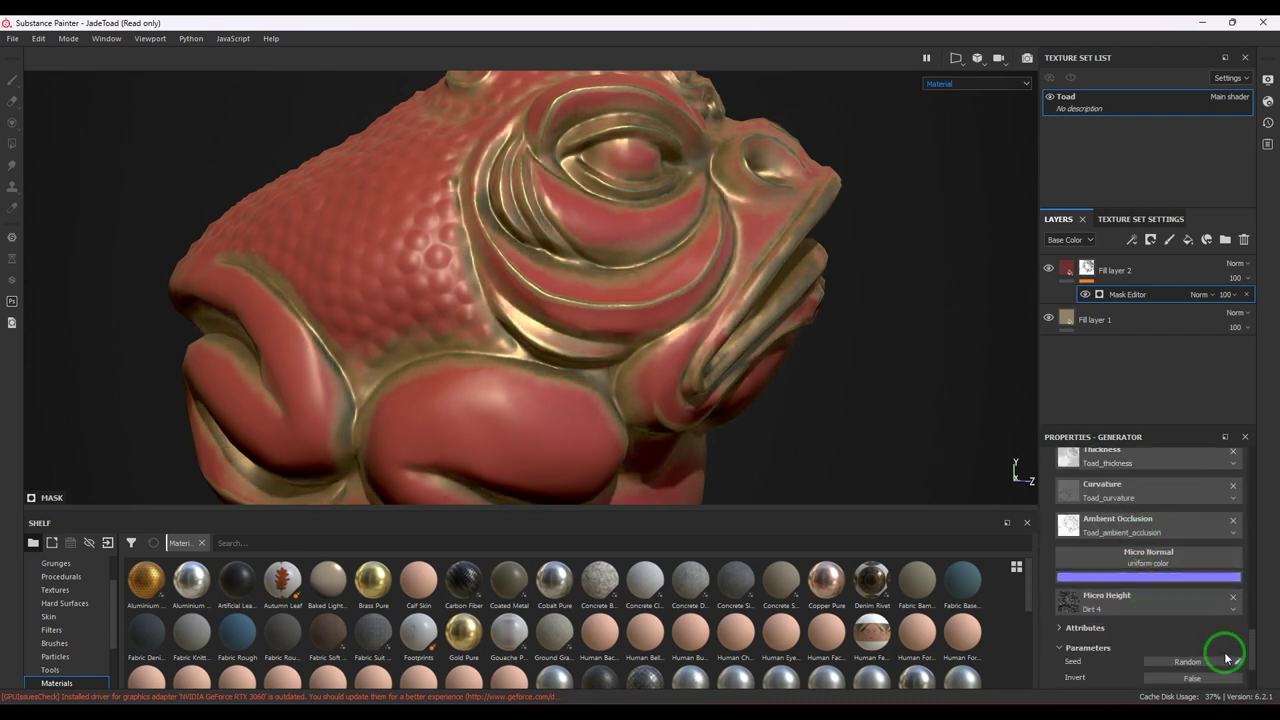
pyautogui.scroll(-2, 1223, 660)
pyautogui.scroll(-1, 1222, 675)
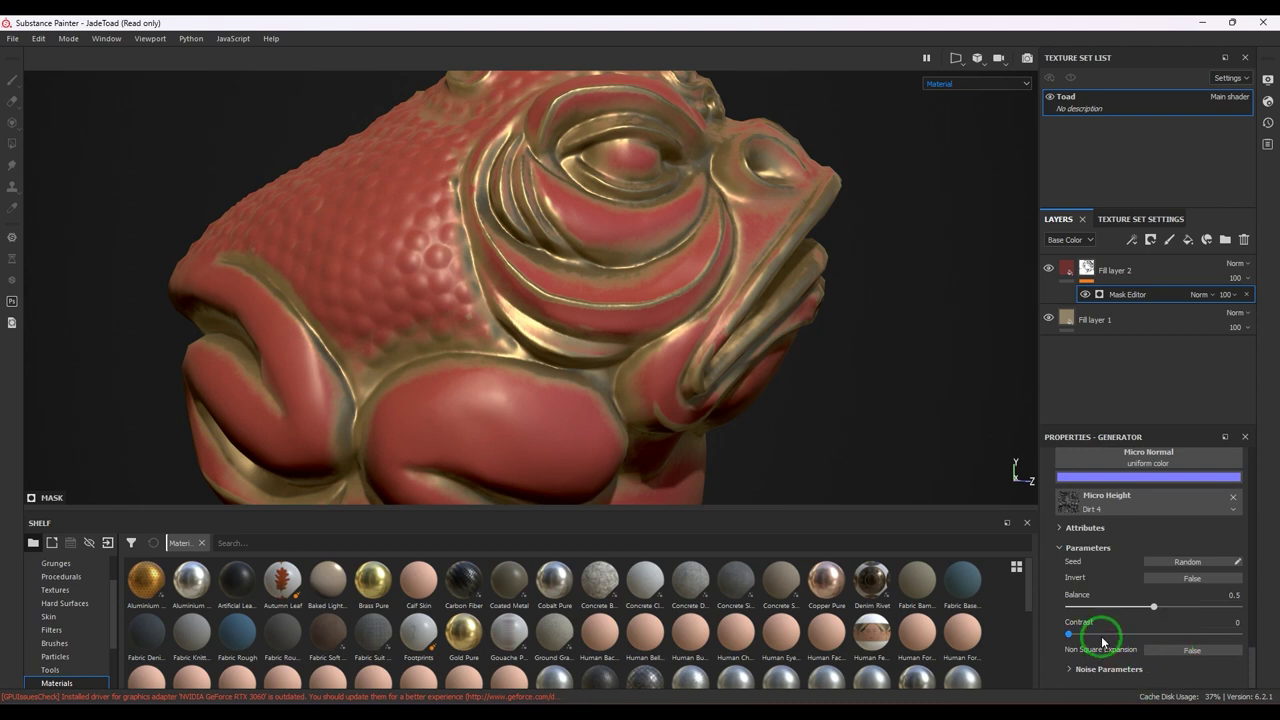
pyautogui.scroll(2, 1103, 641)
pyautogui.scroll(2, 1103, 641)
pyautogui.scroll(-4, 1104, 637)
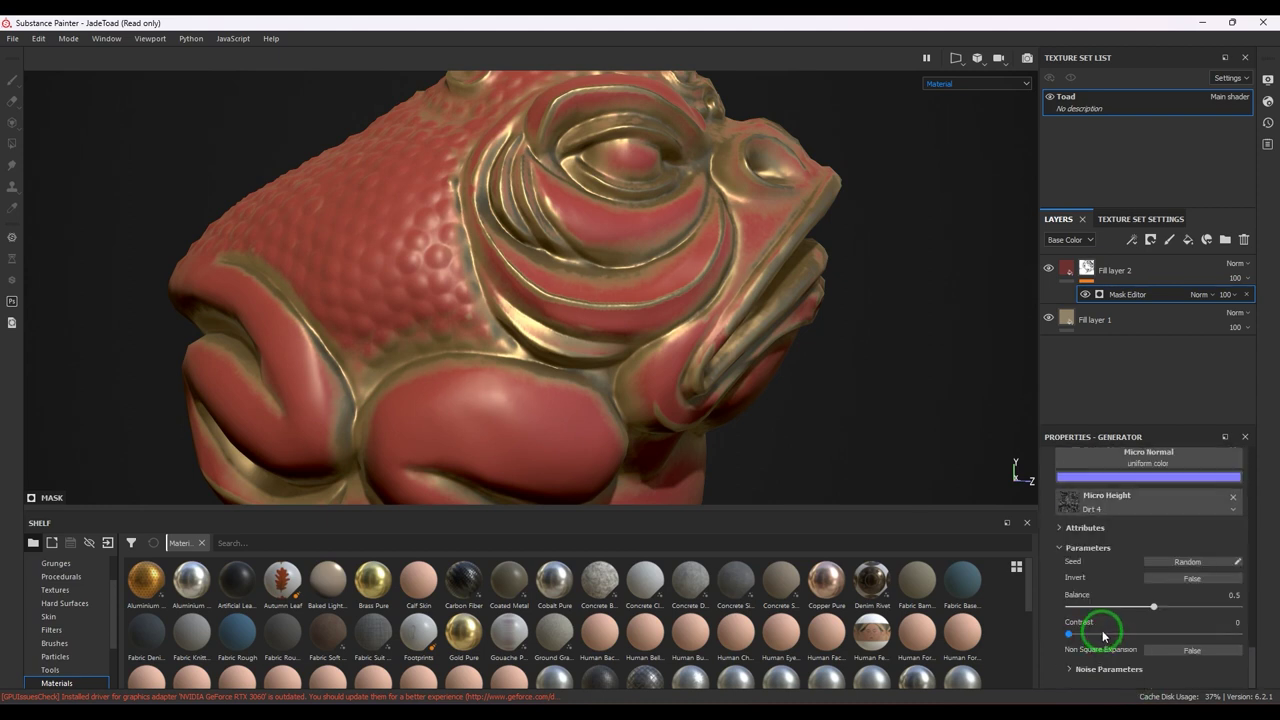
pyautogui.scroll(2, 1164, 627)
pyautogui.scroll(5, 1168, 622)
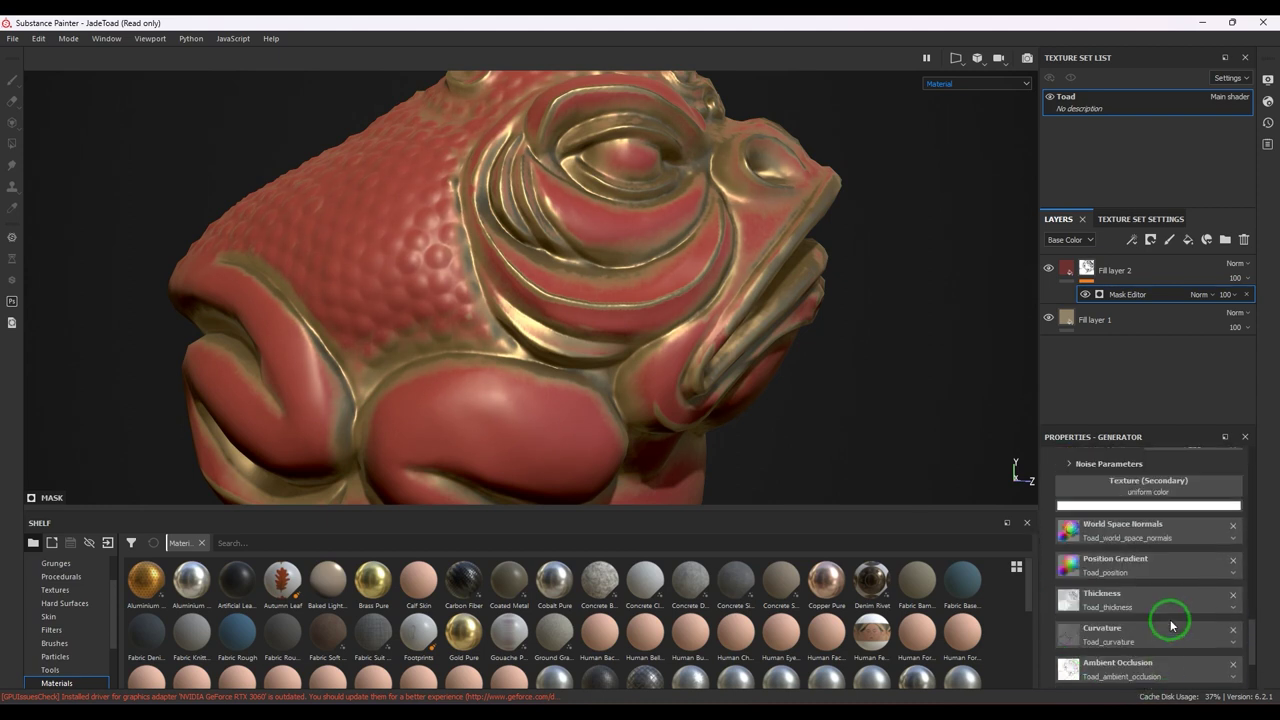
pyautogui.click(1174, 567)
pyautogui.scroll(-5, 1200, 512)
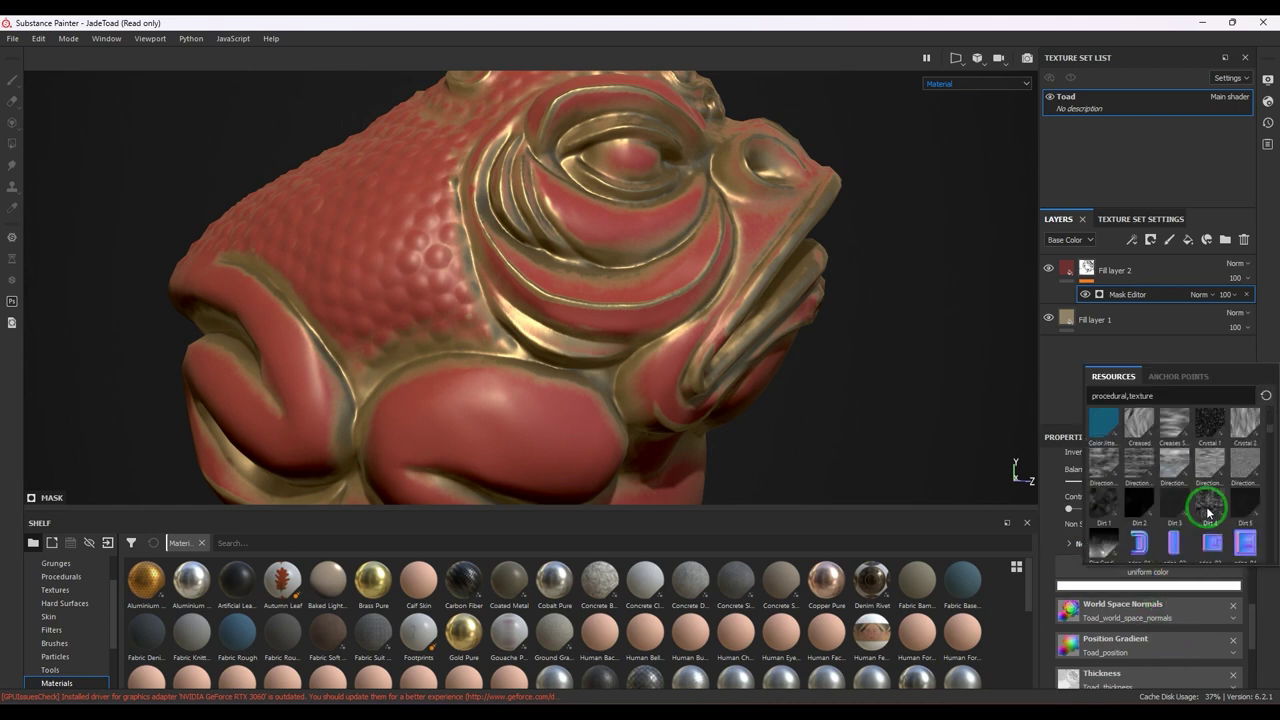
pyautogui.click(1207, 504)
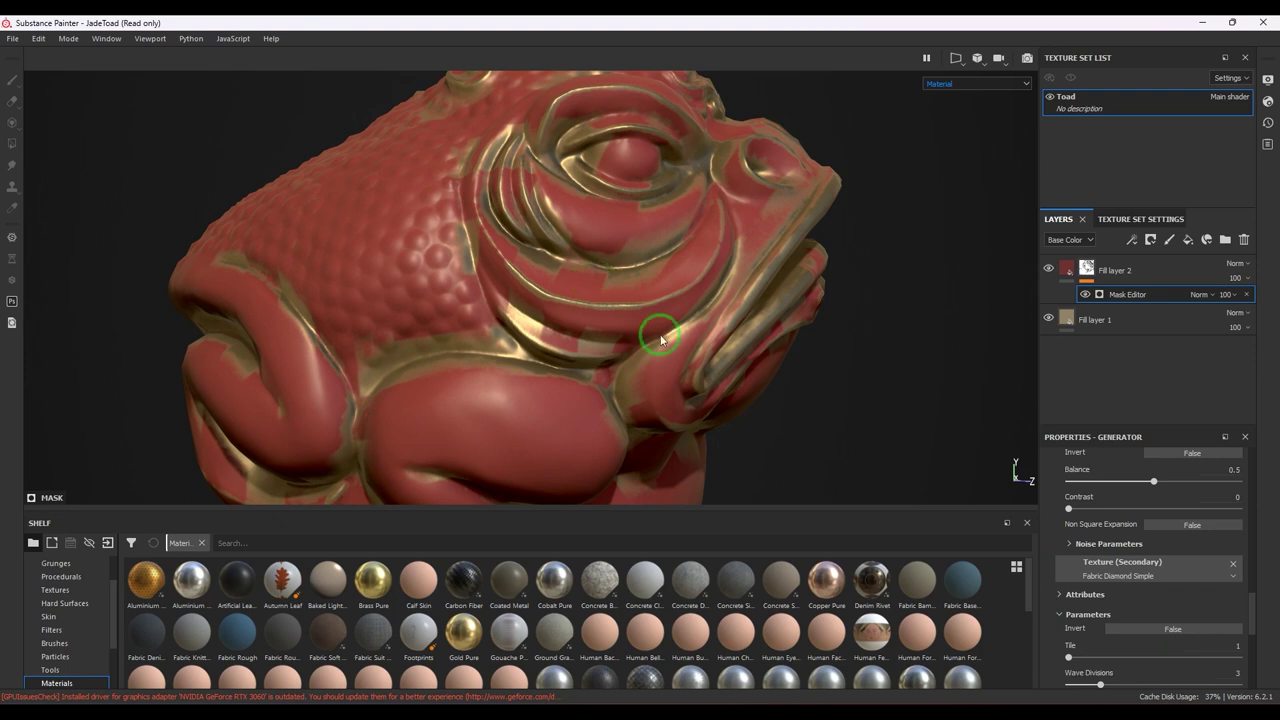
pyautogui.press('super')
pyautogui.scroll(2, 1150, 547)
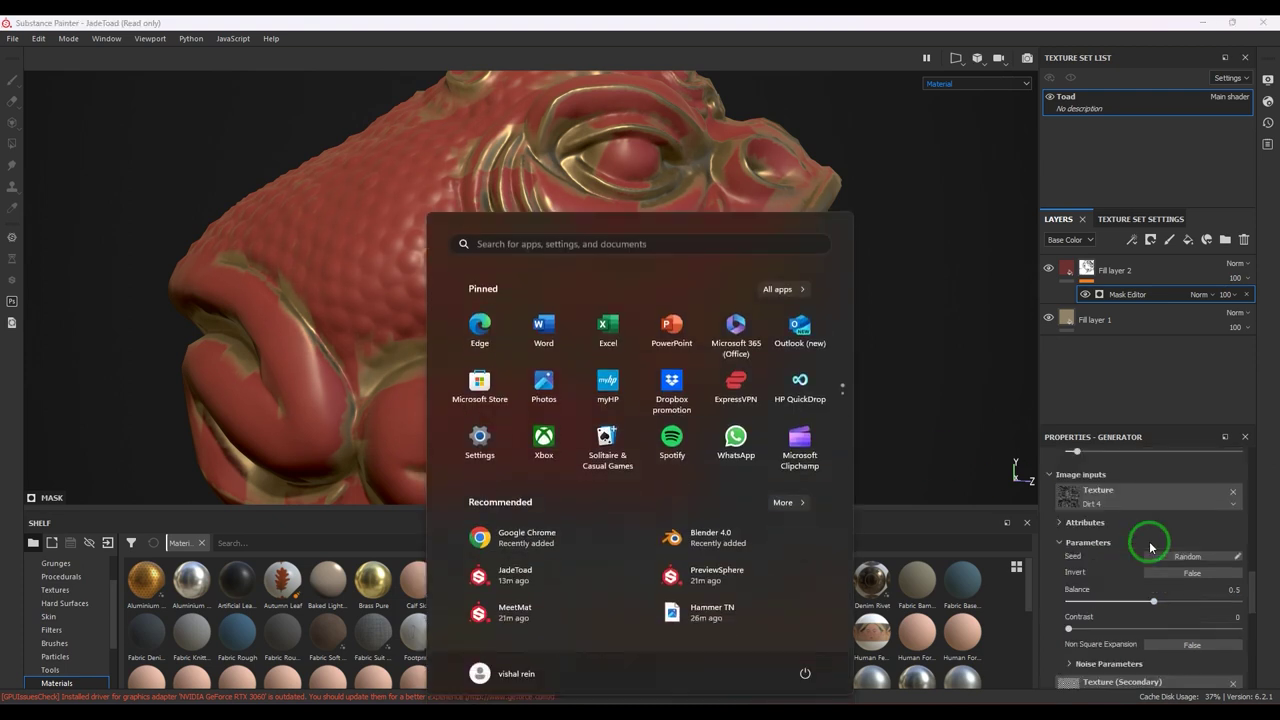
pyautogui.click(913, 20)
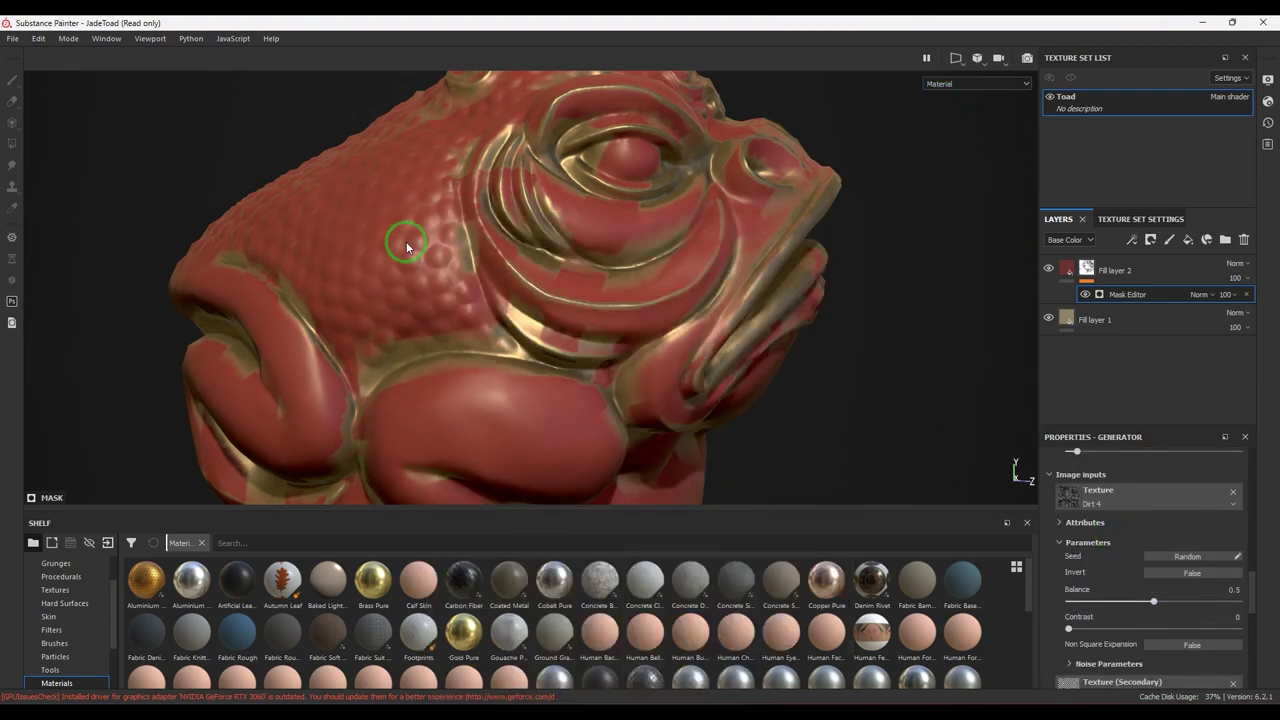
pyautogui.scroll(1, 1136, 581)
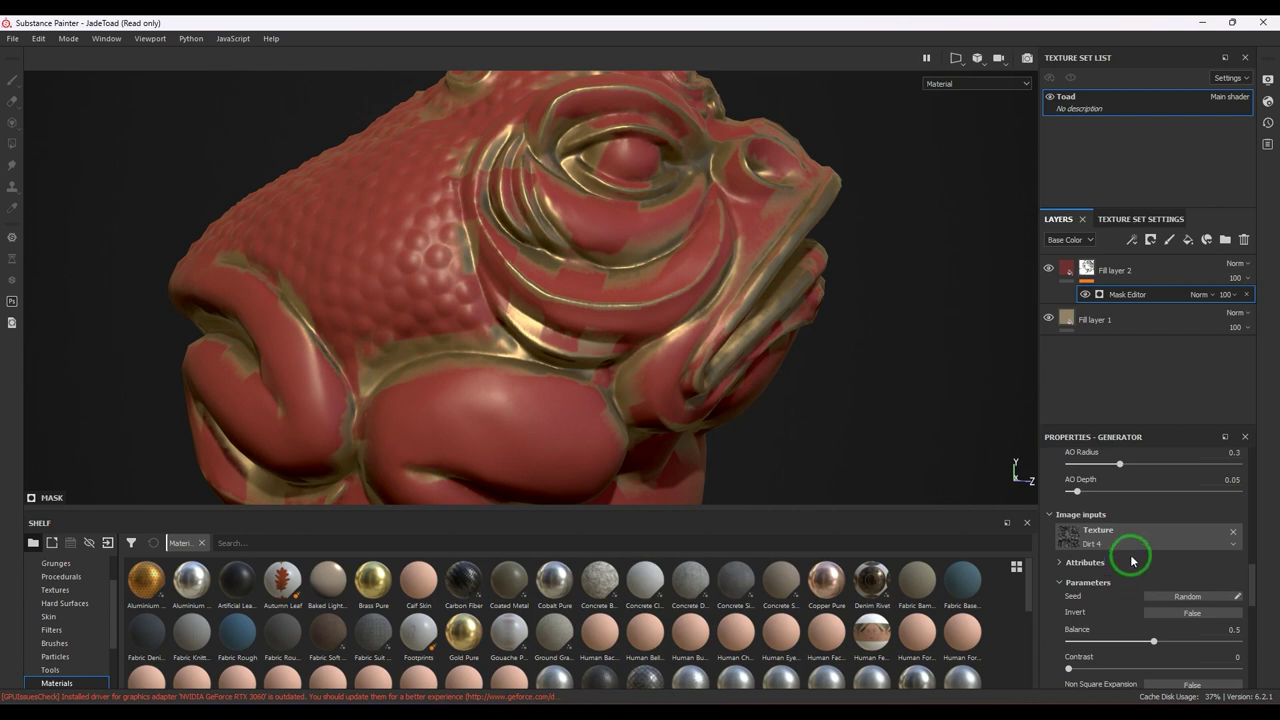
pyautogui.scroll(-5, 1174, 550)
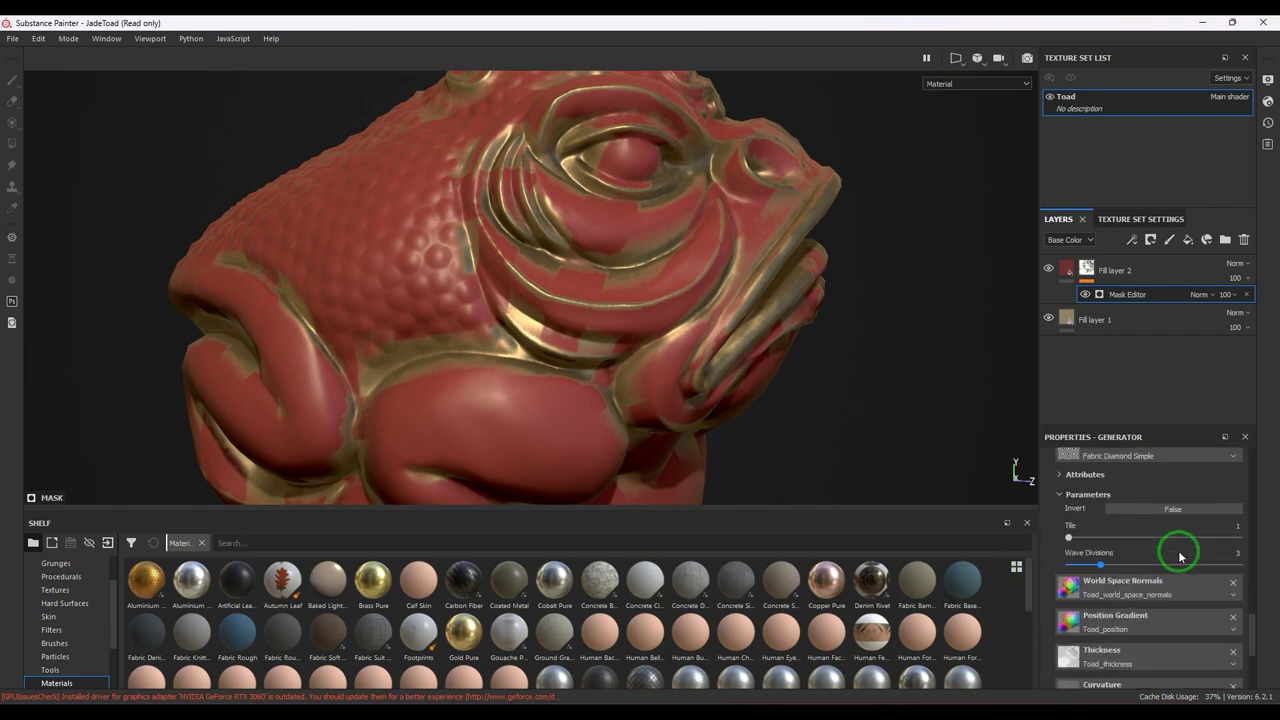
pyautogui.scroll(-3, 1179, 556)
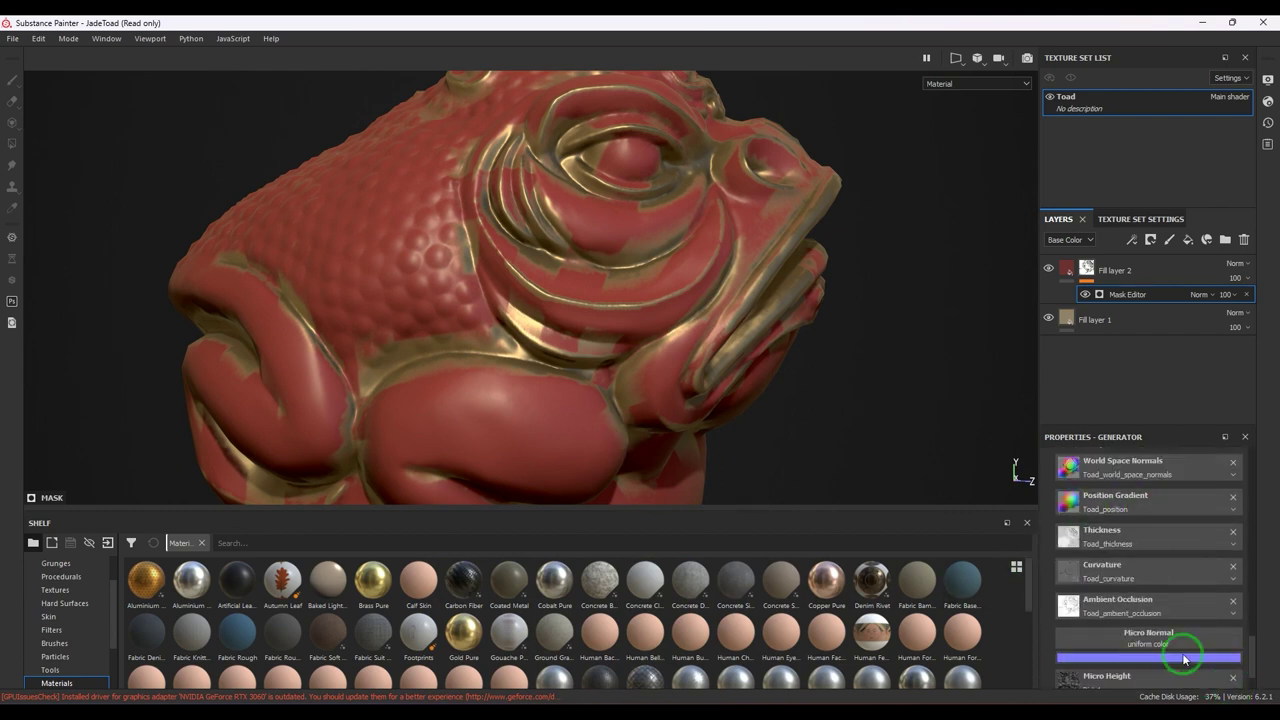
pyautogui.scroll(4, 1181, 650)
pyautogui.scroll(3, 1179, 637)
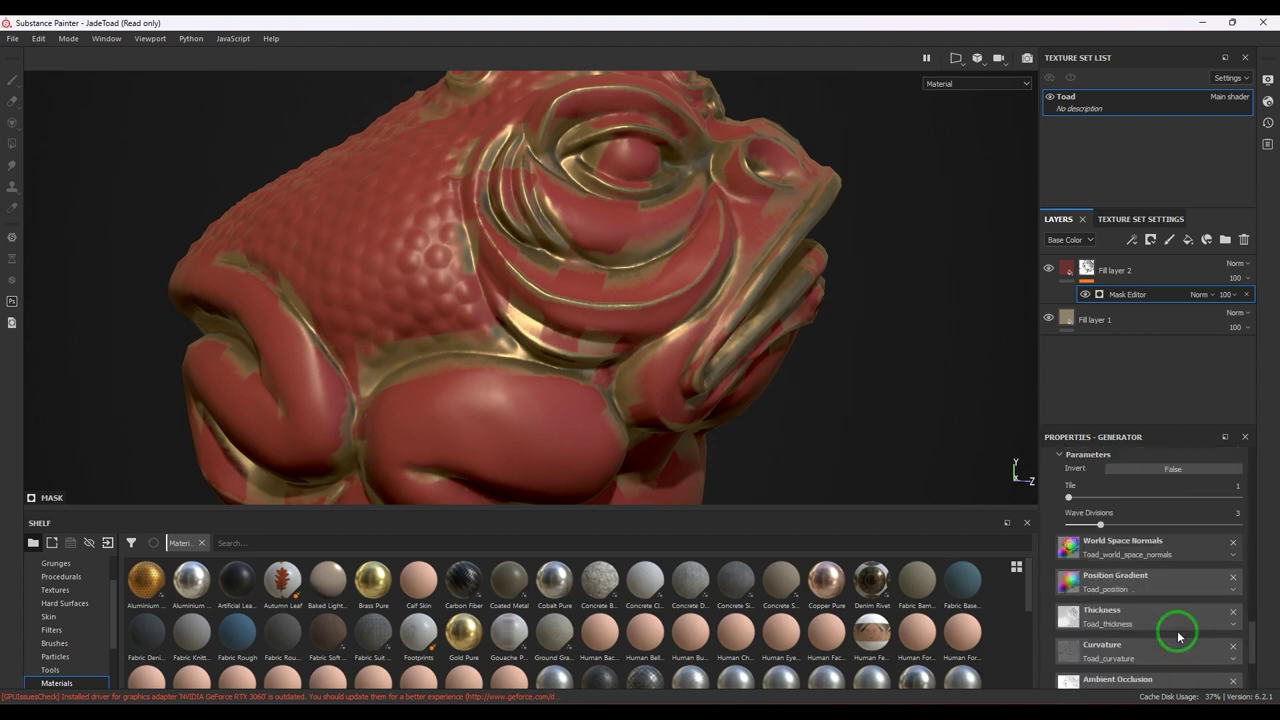
pyautogui.scroll(-6, 1179, 637)
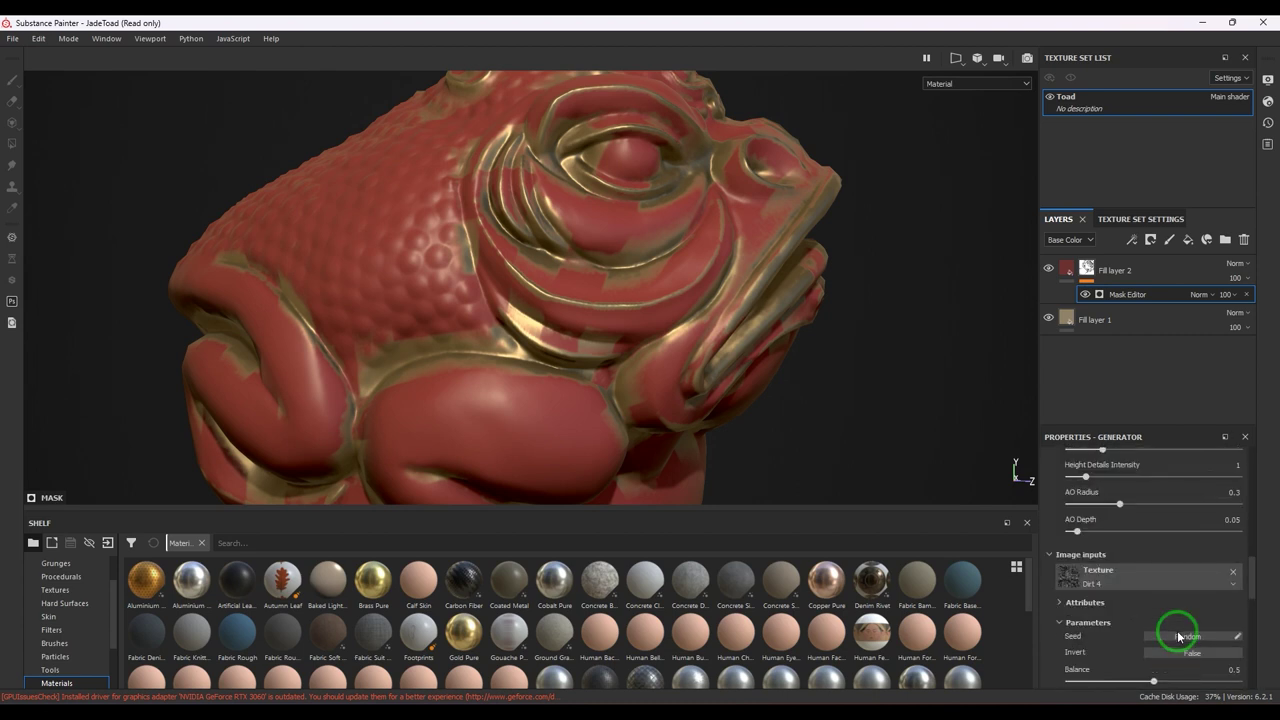
pyautogui.scroll(8, 1160, 610)
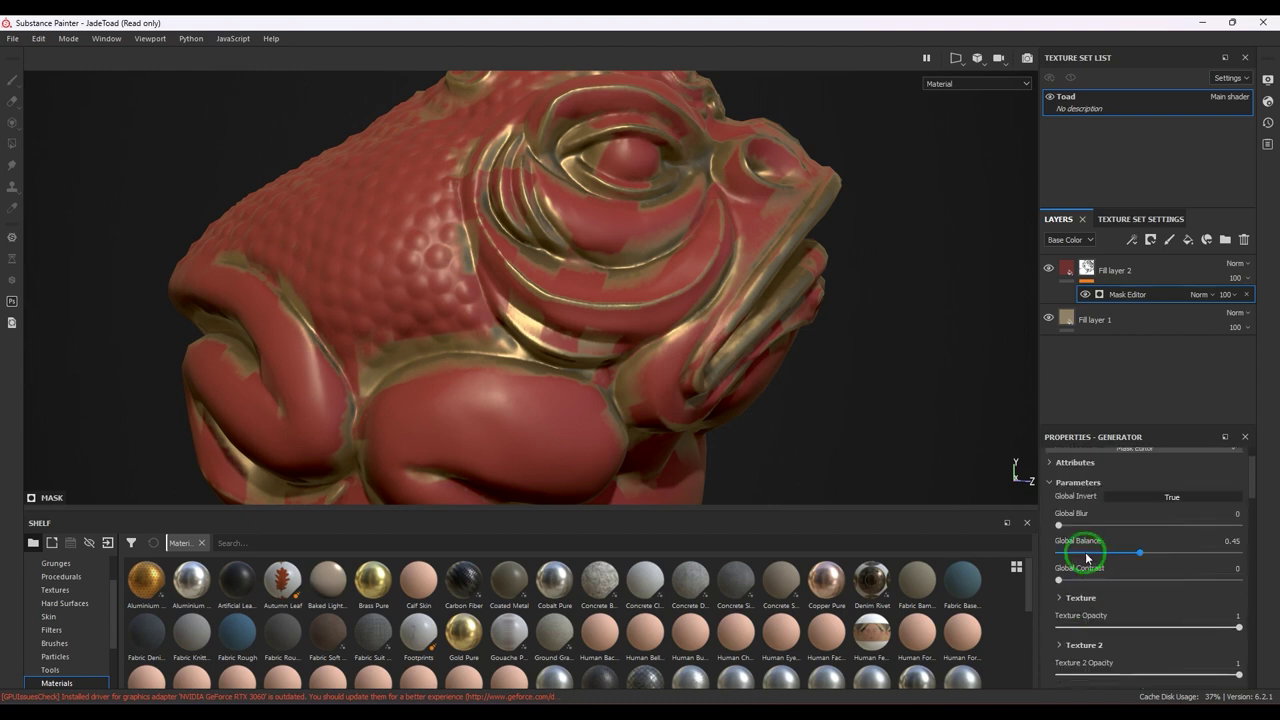
# Step: Set the second mask texture (Texture 2) to scale 7.4
pyautogui.scroll(2, 1050, 490)
pyautogui.click(1050, 514)
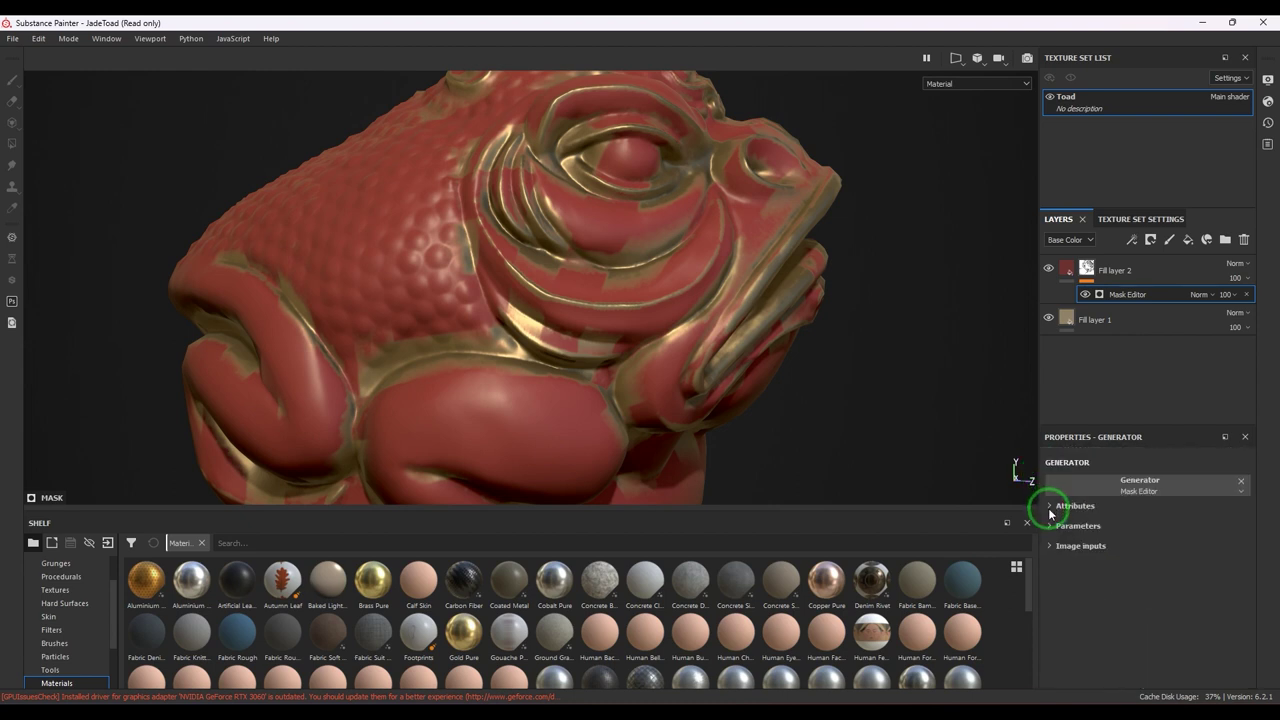
pyautogui.click(1051, 527)
pyautogui.scroll(-3, 1075, 590)
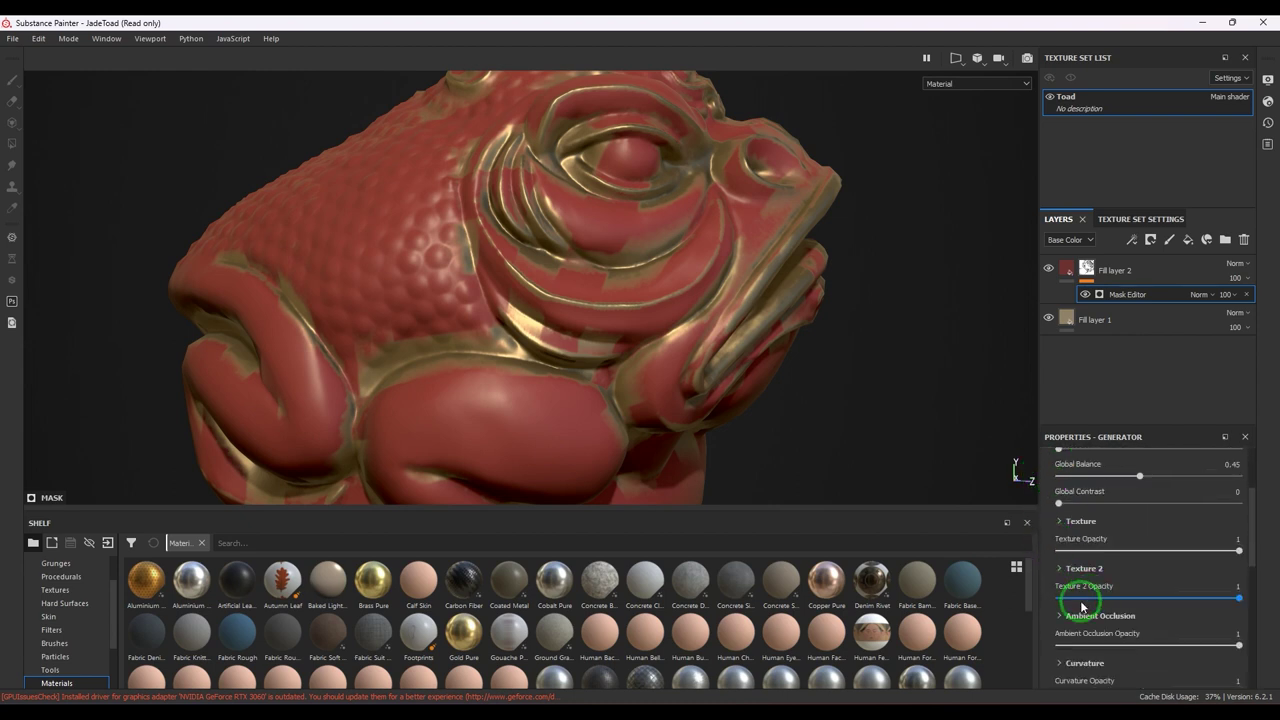
pyautogui.click(1059, 569)
pyautogui.scroll(-2, 1070, 565)
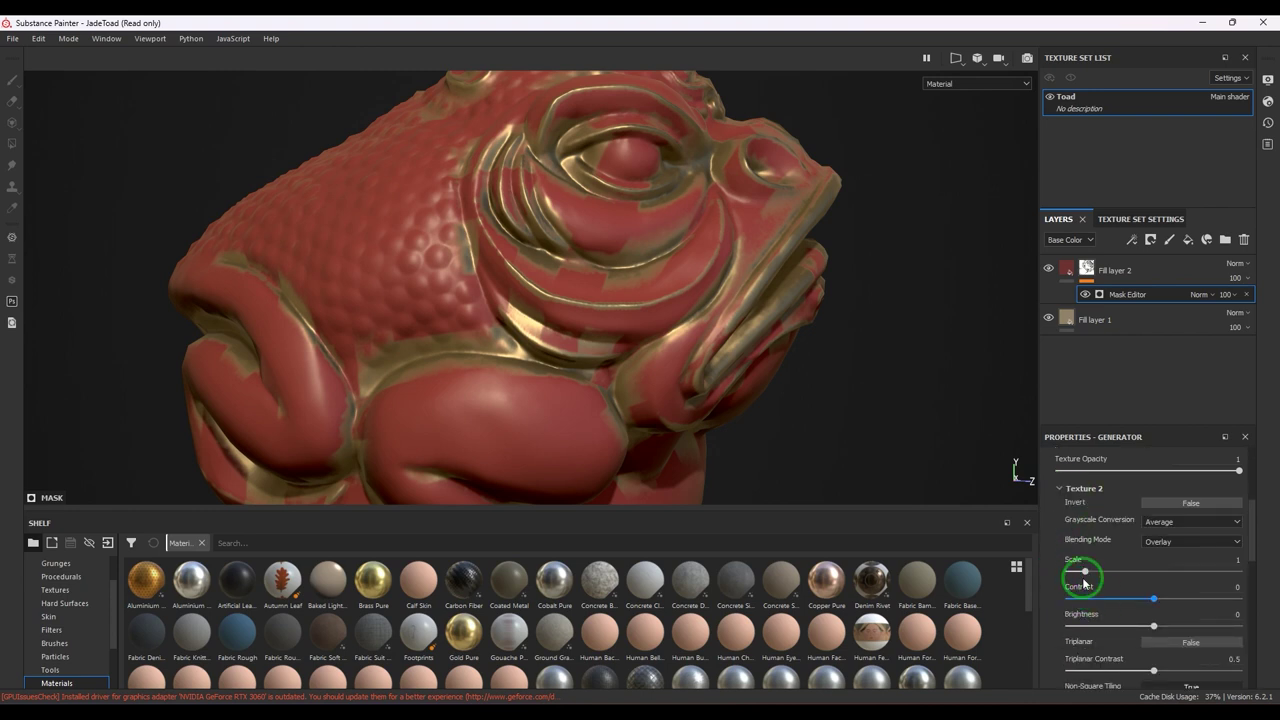
pyautogui.moveTo(1080, 571); pyautogui.dragTo(1194, 572)
pyautogui.scroll(3, 660, 378)
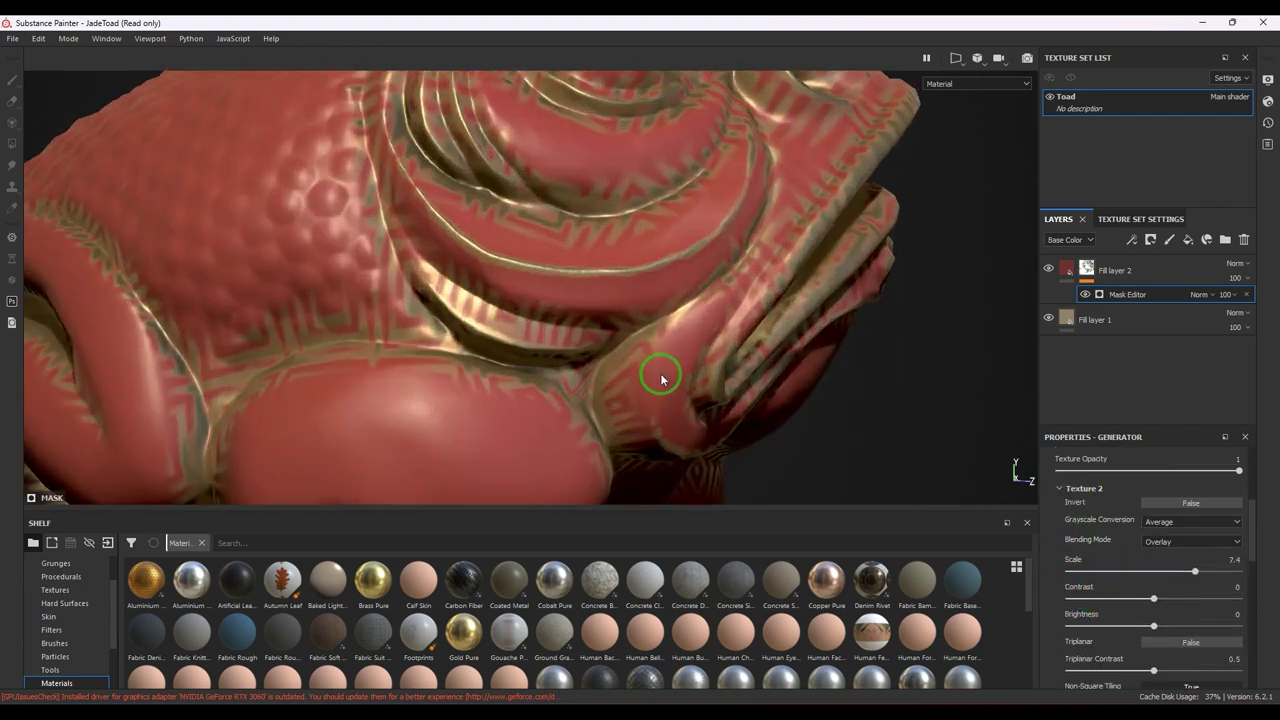
pyautogui.scroll(-4, 660, 373)
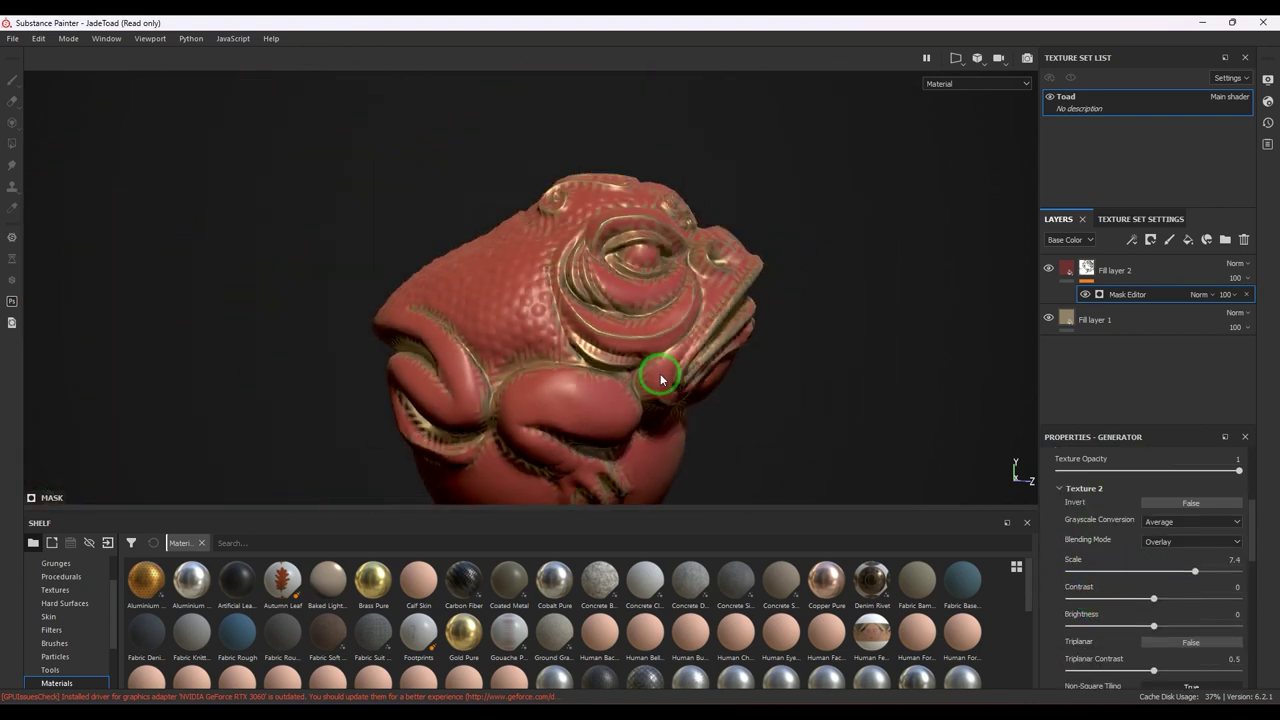
pyautogui.keyDown('alt'); pyautogui.moveTo(771, 443); pyautogui.dragTo(780, 346); pyautogui.keyUp('alt')
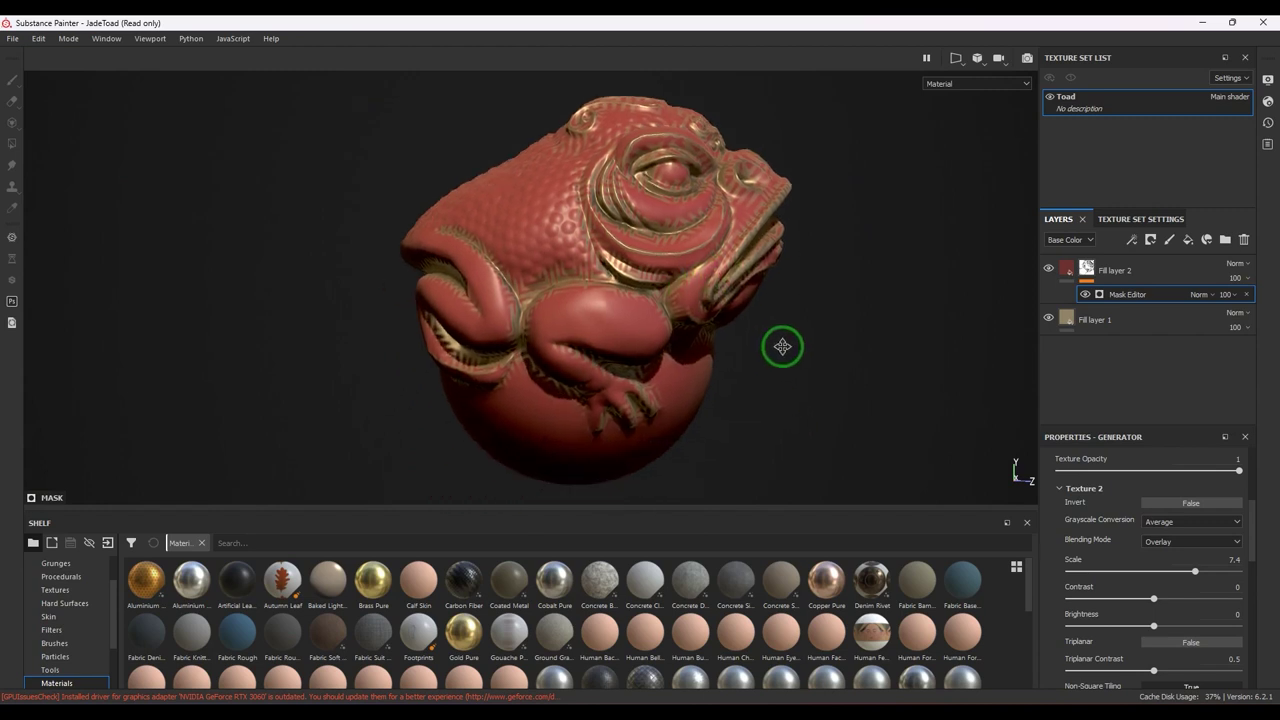
pyautogui.scroll(3, 1171, 540)
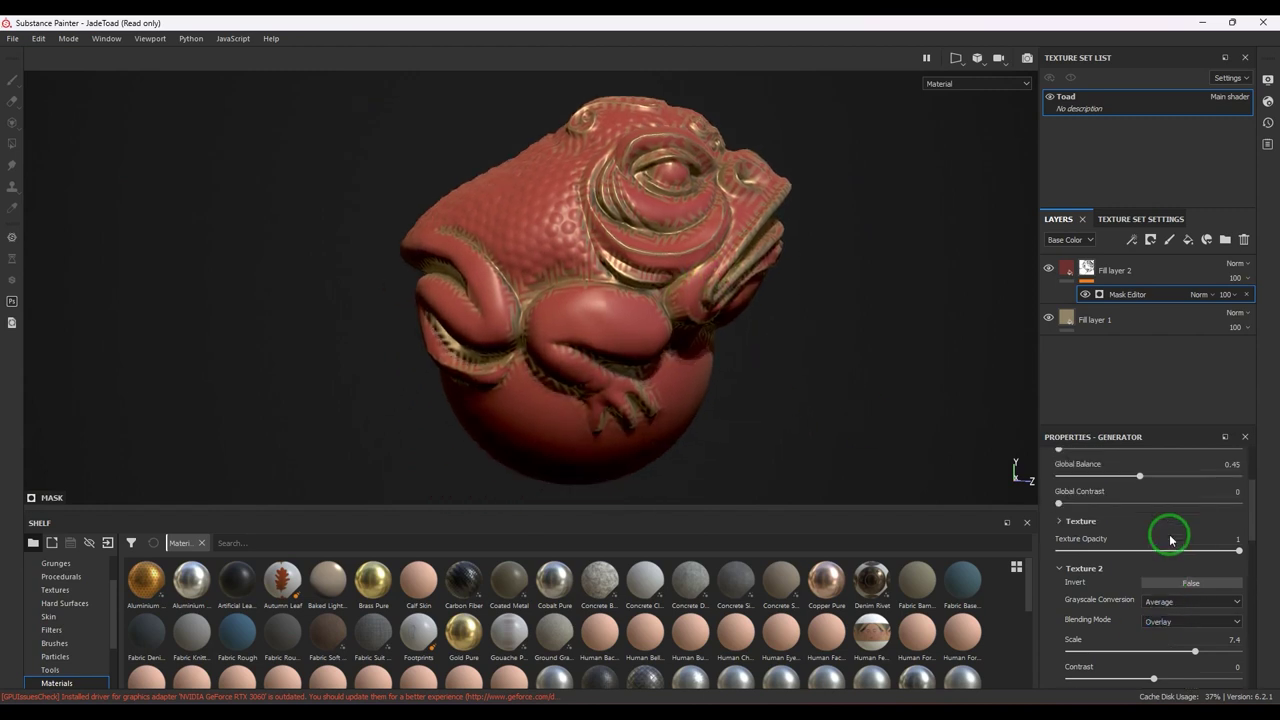
pyautogui.scroll(-1, 1183, 563)
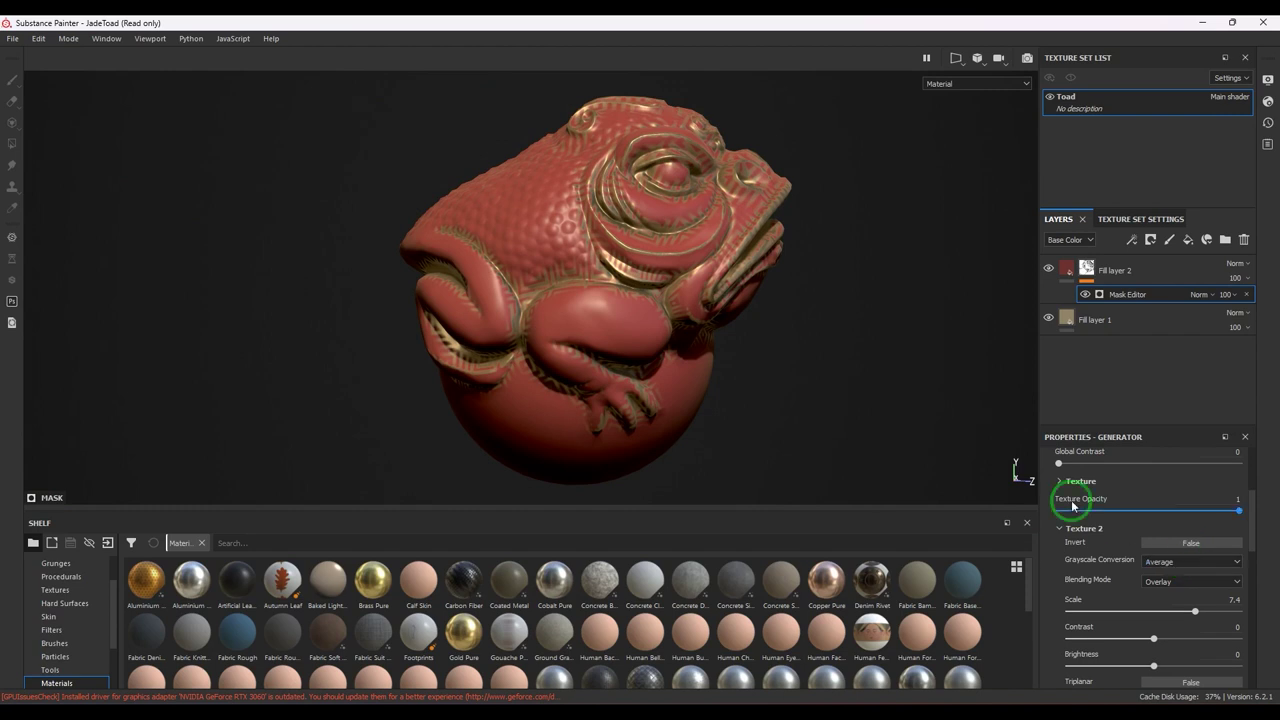
# Step: Set the first mask texture to scale 8.31, contrast -0.8 and brightness 0.02
pyautogui.click(1058, 484)
pyautogui.click(1120, 565)
pyautogui.moveTo(1122, 565); pyautogui.dragTo(1151, 563)
pyautogui.keyDown('alt'); pyautogui.moveTo(725, 290); pyautogui.dragTo(710, 300); pyautogui.keyUp('alt')
pyautogui.scroll(6, 710, 300)
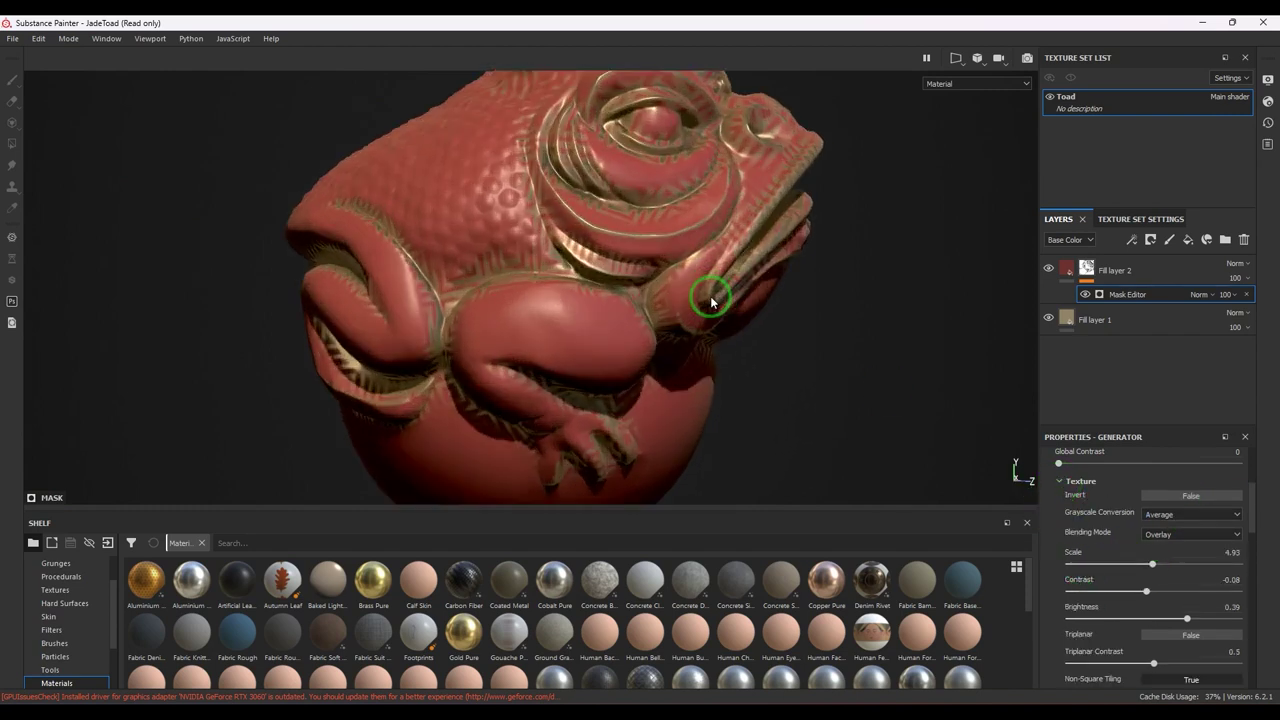
pyautogui.moveTo(1152, 567); pyautogui.dragTo(1197, 564)
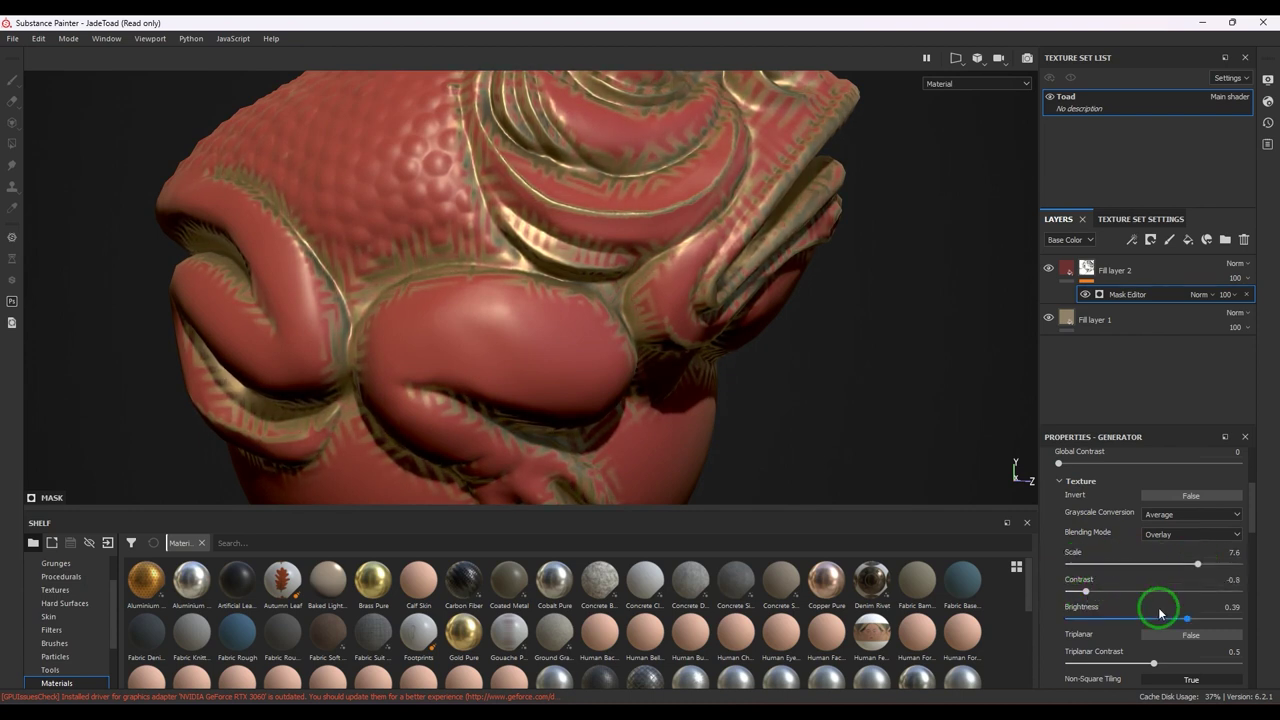
pyautogui.moveTo(1125, 623); pyautogui.dragTo(1156, 619)
pyautogui.moveTo(1158, 572); pyautogui.dragTo(1210, 565)
pyautogui.keyDown('alt'); pyautogui.moveTo(775, 305); pyautogui.dragTo(769, 349); pyautogui.keyUp('alt')
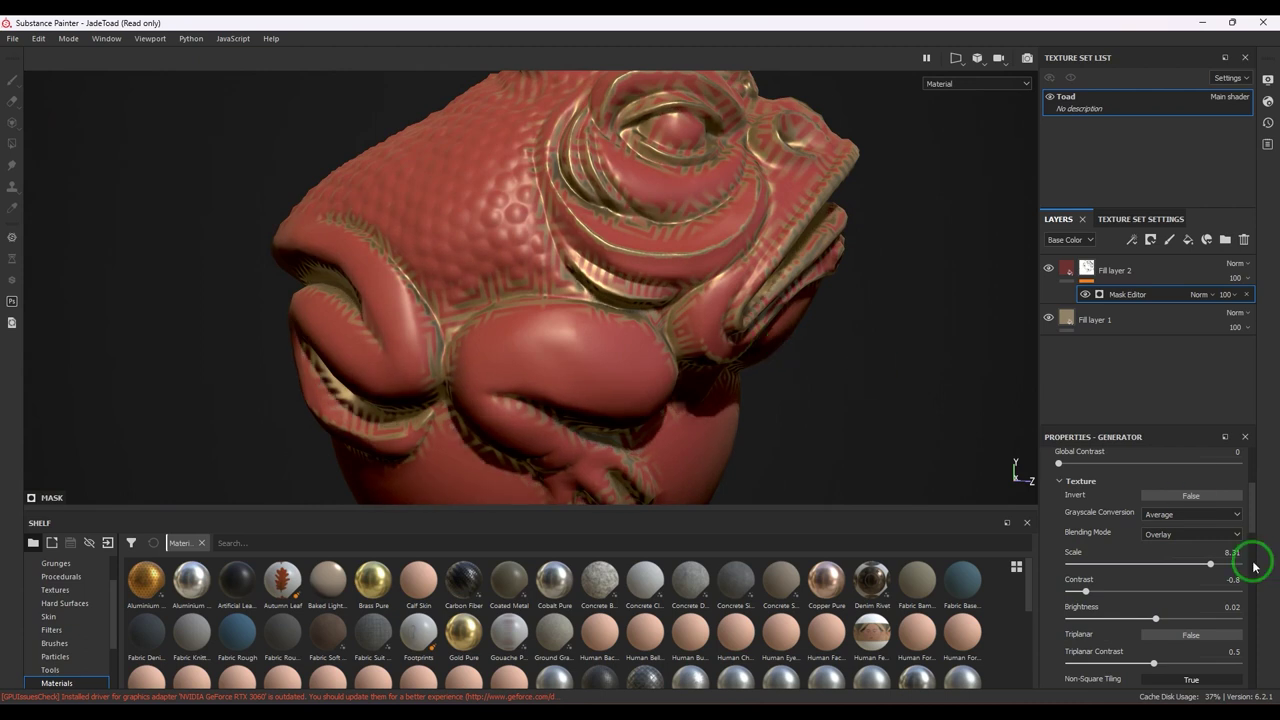
pyautogui.click(1065, 484)
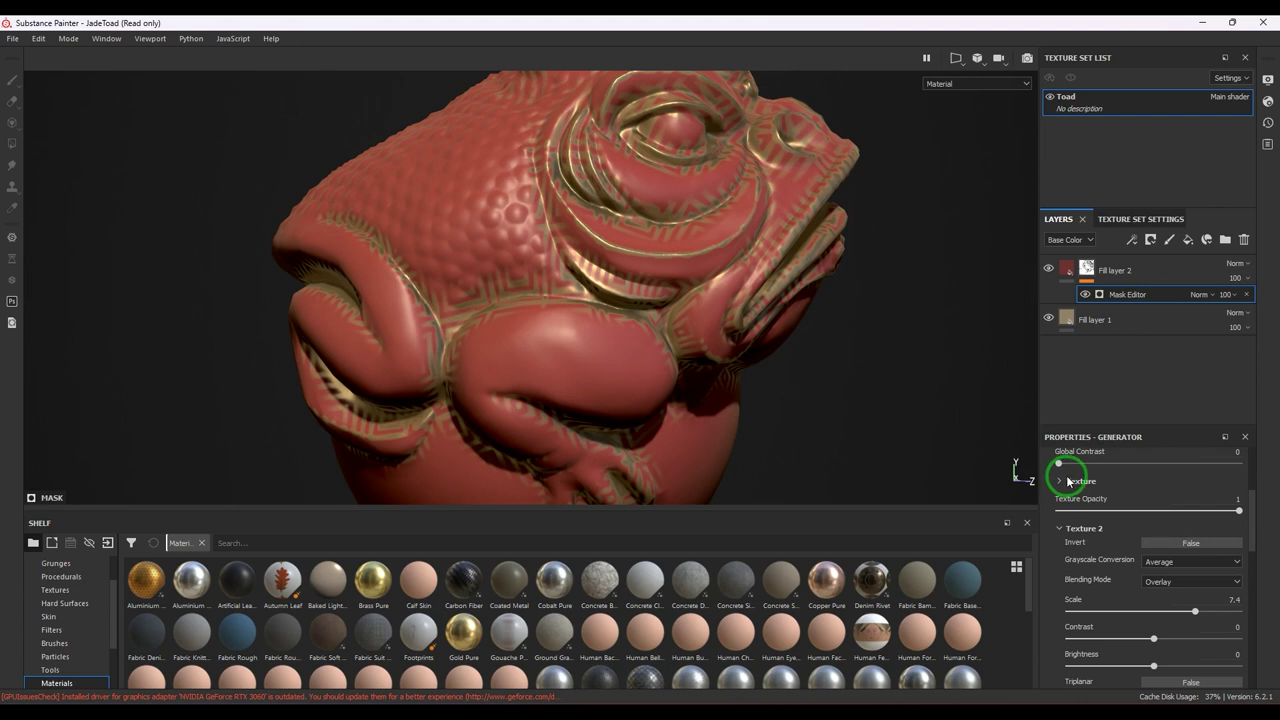
pyautogui.scroll(-5, 689, 360)
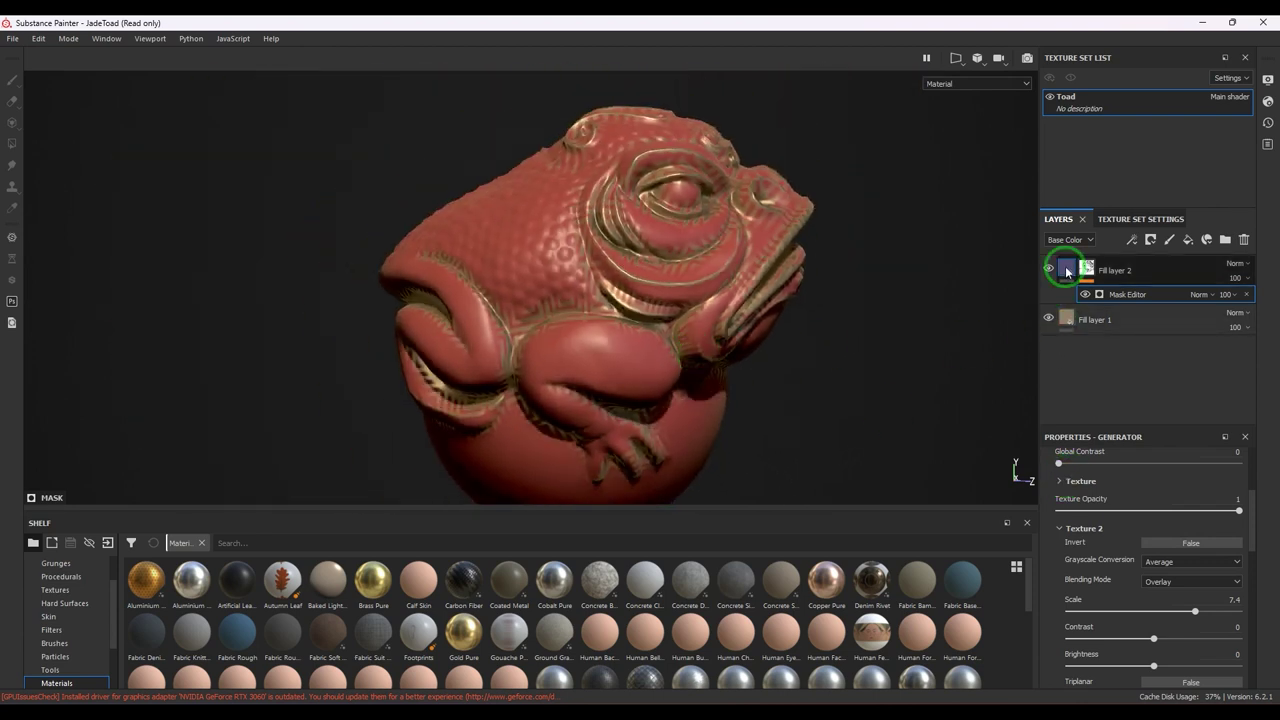
# Step: Give Fill layer 2's fill a slight height of 0.1362
pyautogui.click(1064, 270)
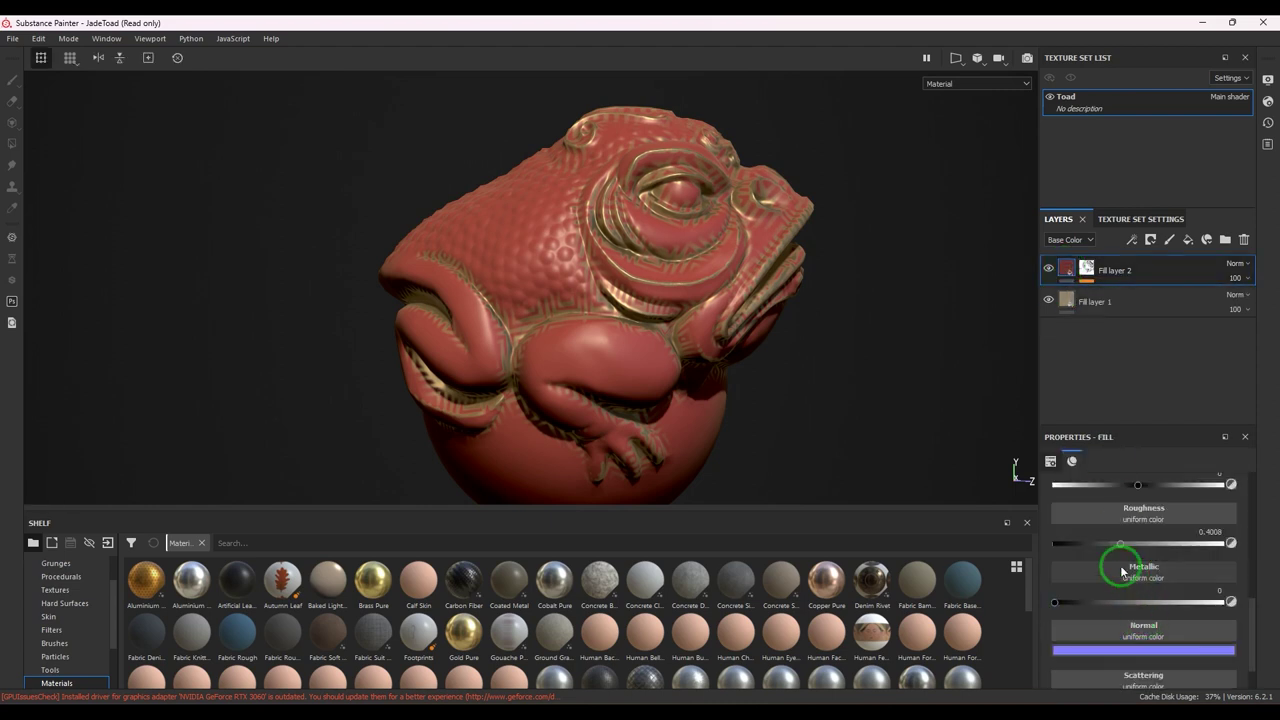
pyautogui.scroll(1, 1104, 572)
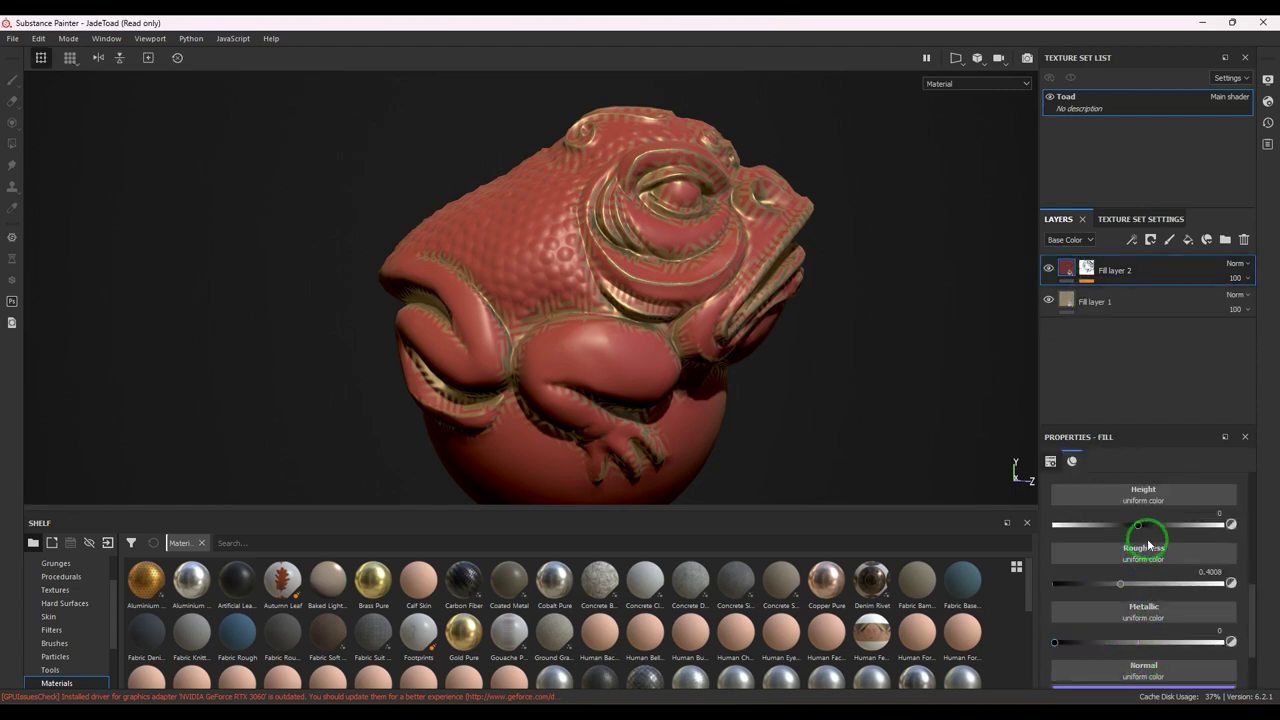
pyautogui.moveTo(1141, 530); pyautogui.dragTo(1148, 530)
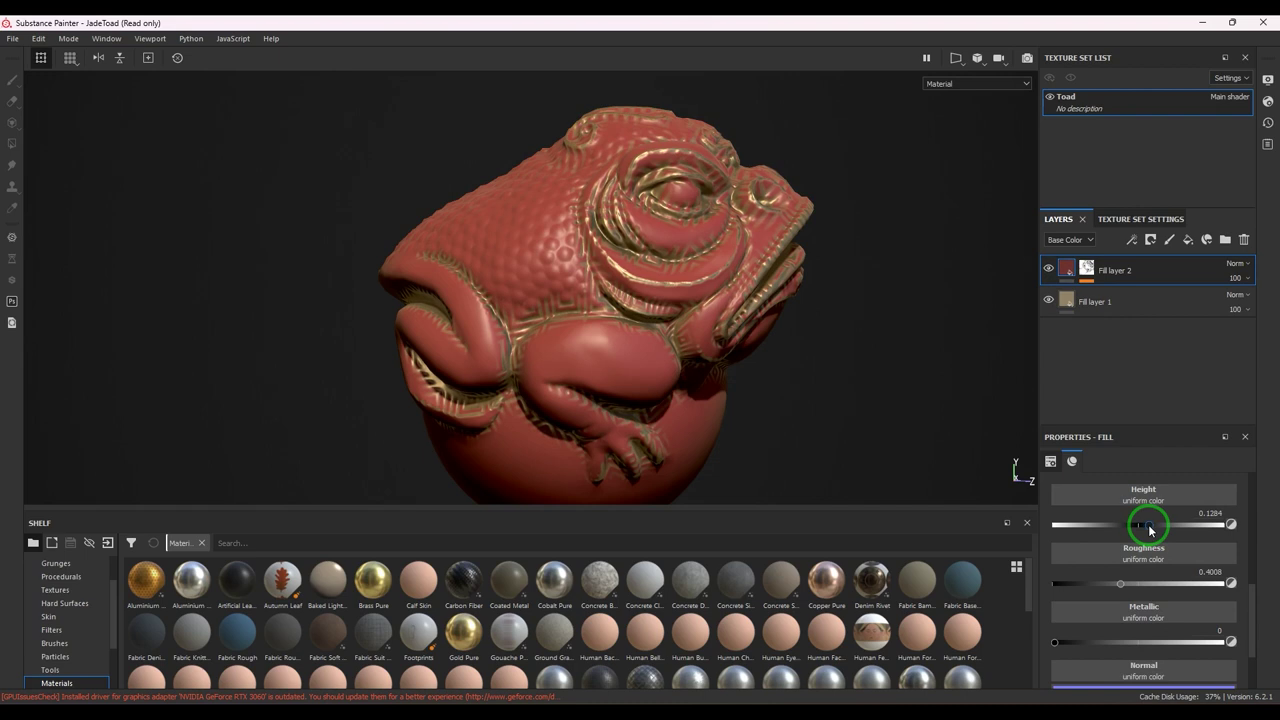
# Step: Change the fill's base colour from red to a dark desaturated navy blue
pyautogui.scroll(3, 1142, 566)
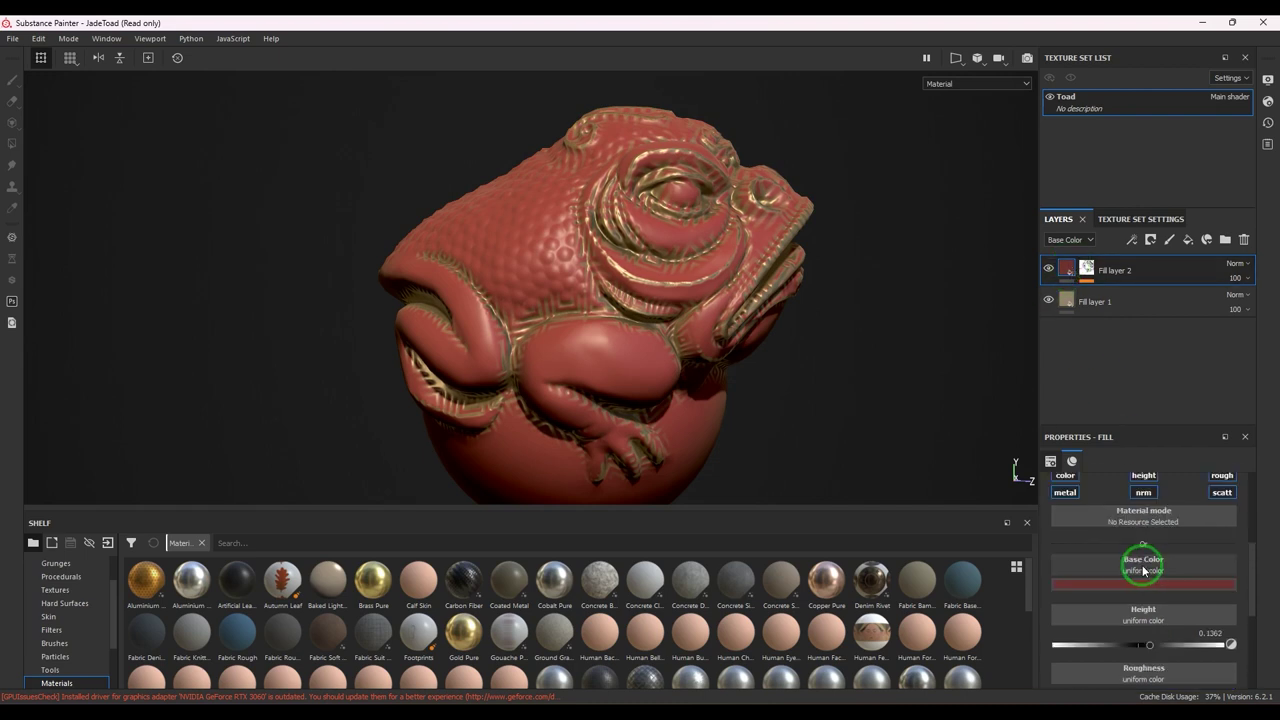
pyautogui.click(1135, 585)
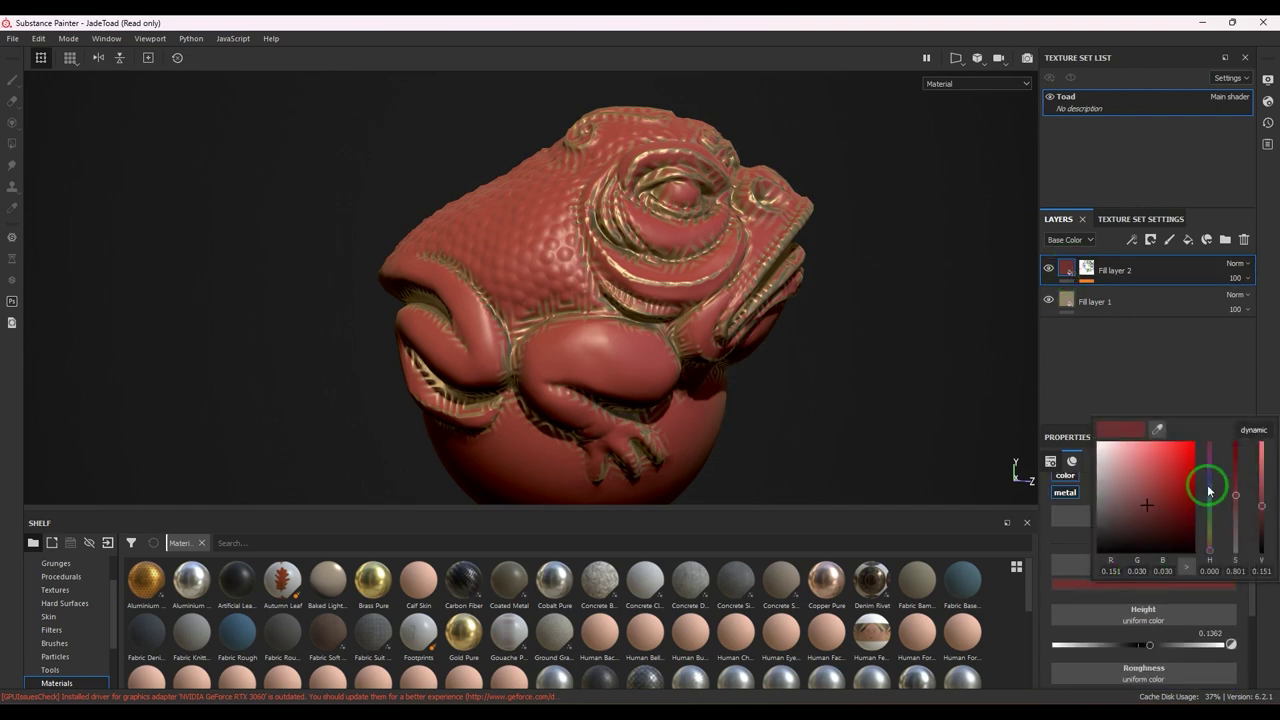
pyautogui.click(1208, 486)
pyautogui.moveTo(1126, 508); pyautogui.dragTo(1126, 525)
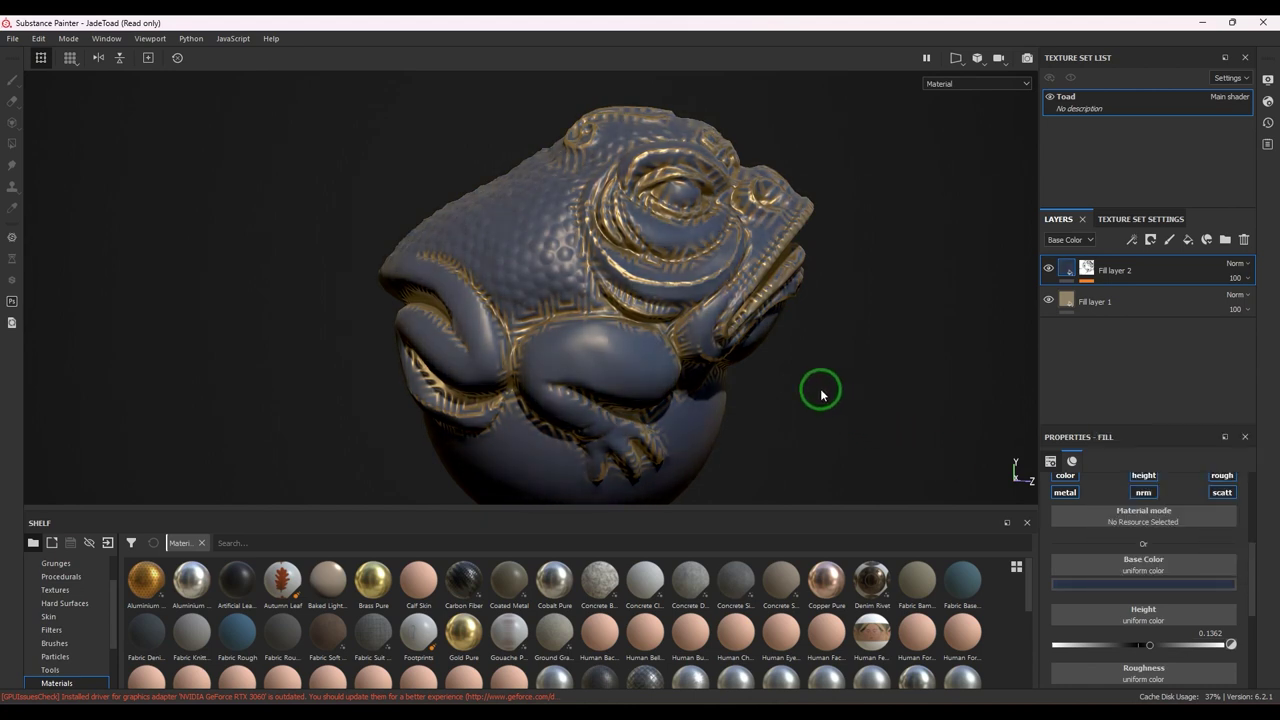
pyautogui.moveTo(820, 389)
pyautogui.keyDown('alt'); pyautogui.mouseDown()
pyautogui.moveTo(587, 366)
pyautogui.moveTo(811, 374)
pyautogui.moveTo(834, 334)
pyautogui.moveTo(778, 366)
pyautogui.moveTo(800, 372)
pyautogui.mouseUp(); pyautogui.keyUp('alt')
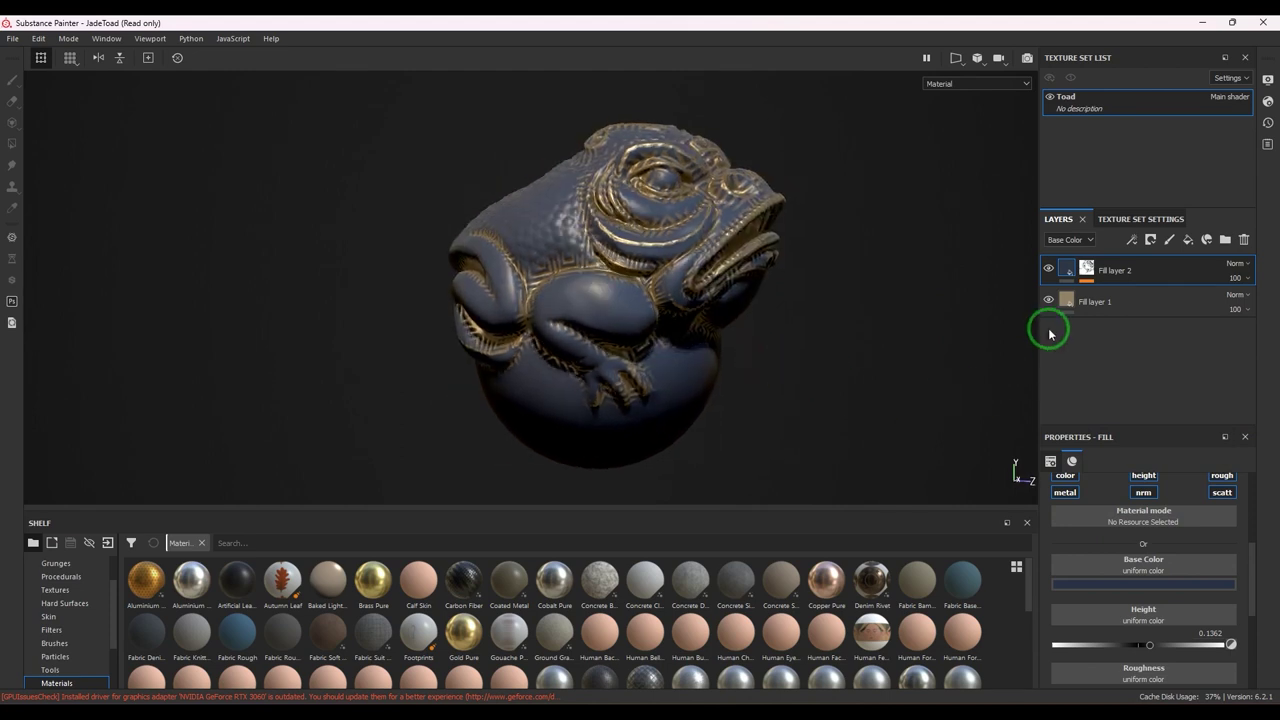
pyautogui.click(1083, 263)
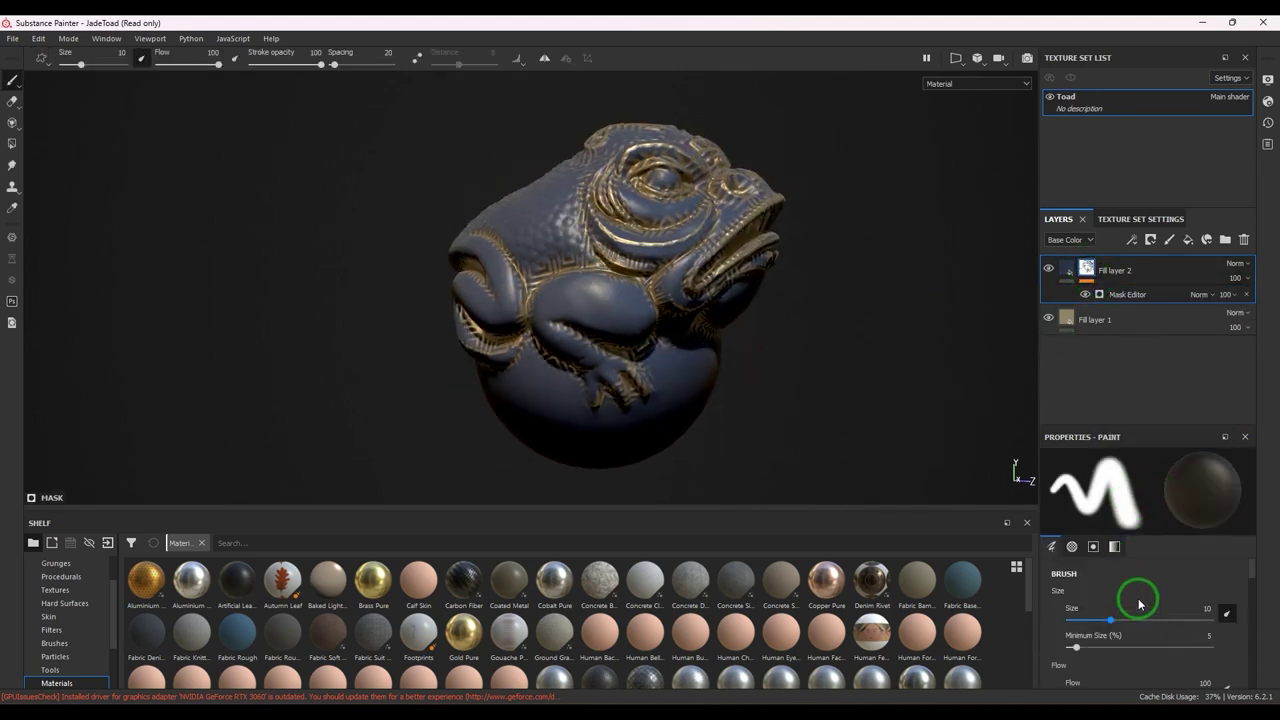
# Step: Select Fill layer 2's Mask Editor to show its generator properties down to Micro Details
pyautogui.click(1132, 295)
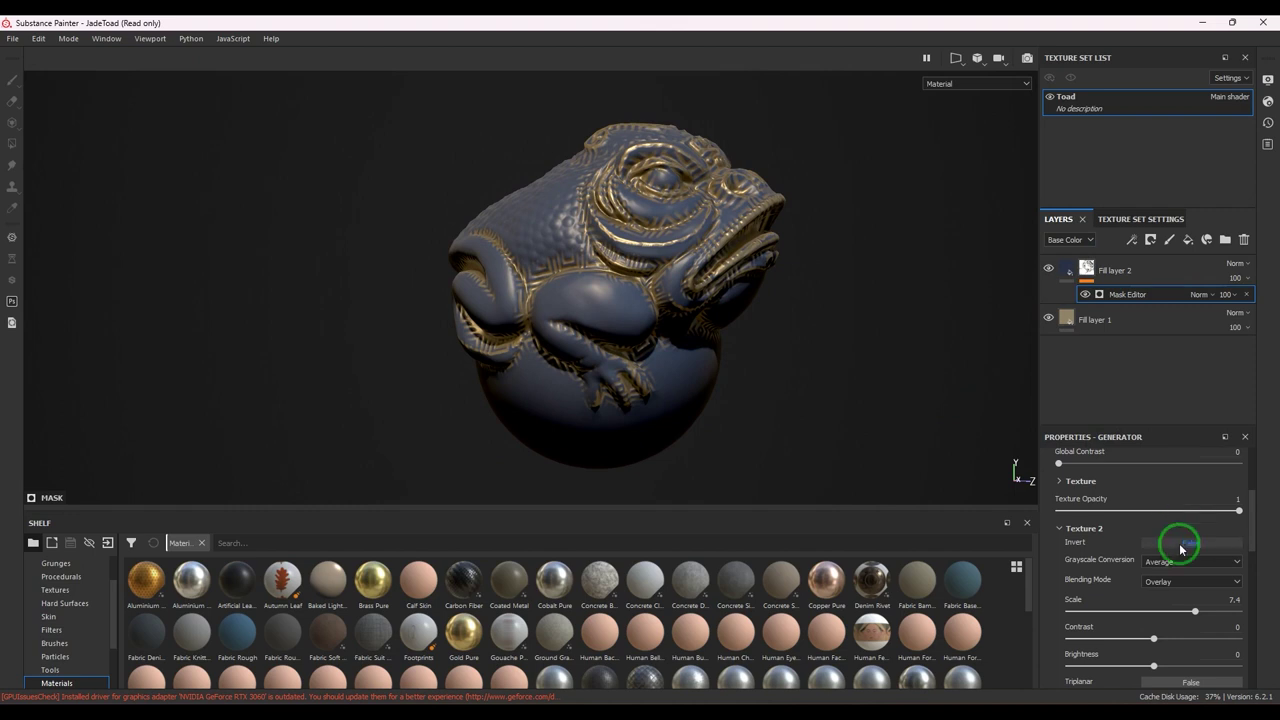
pyautogui.scroll(-10, 1170, 605)
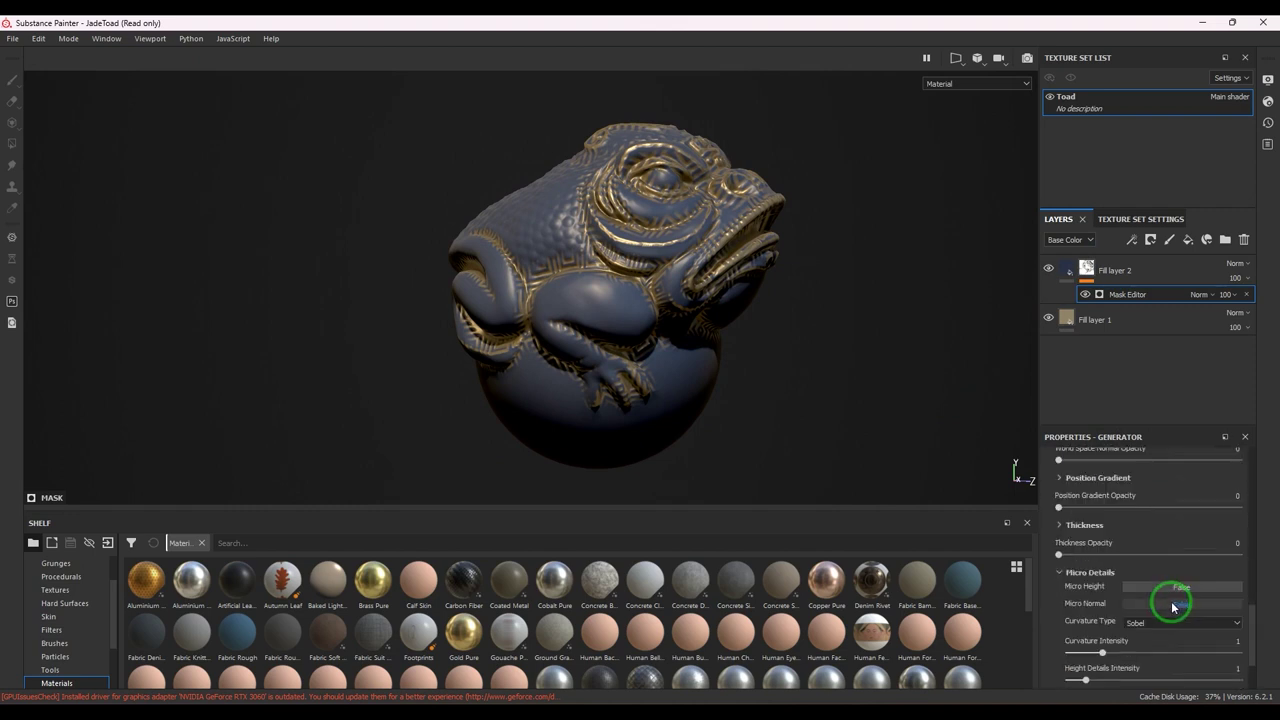